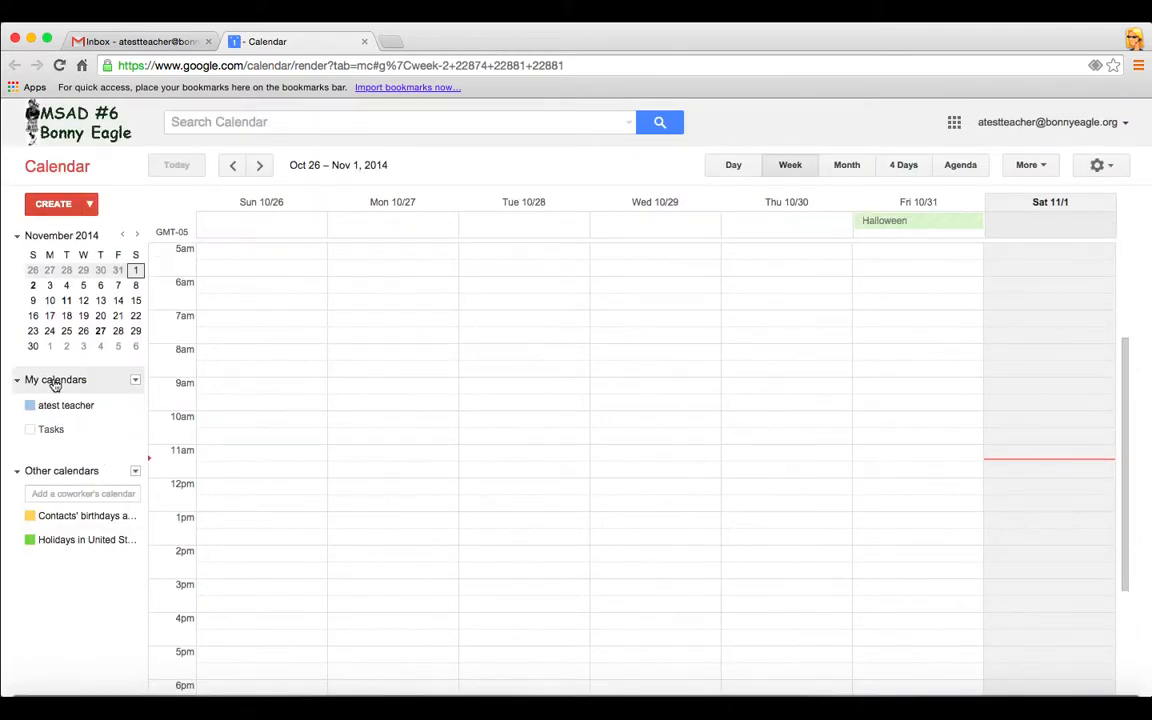
# Toggle the Tasks and personal calendars, leaving Tasks hidden and the personal calendar visible
pyautogui.click(78, 430)
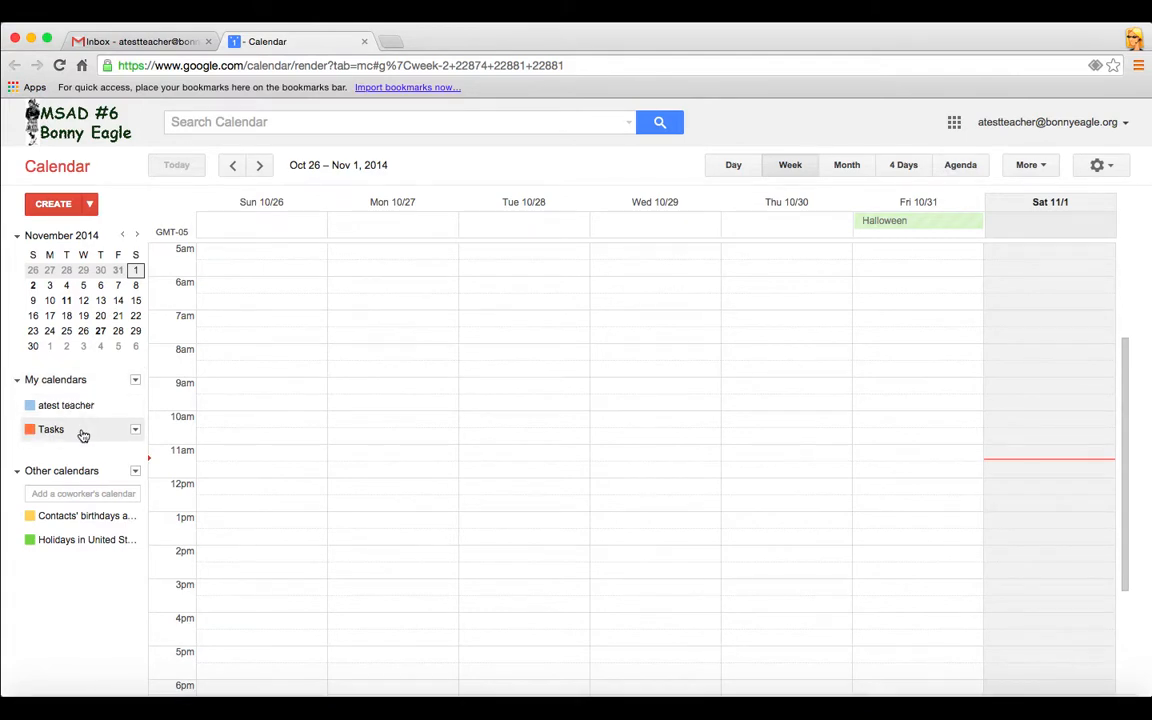
pyautogui.click(78, 430)
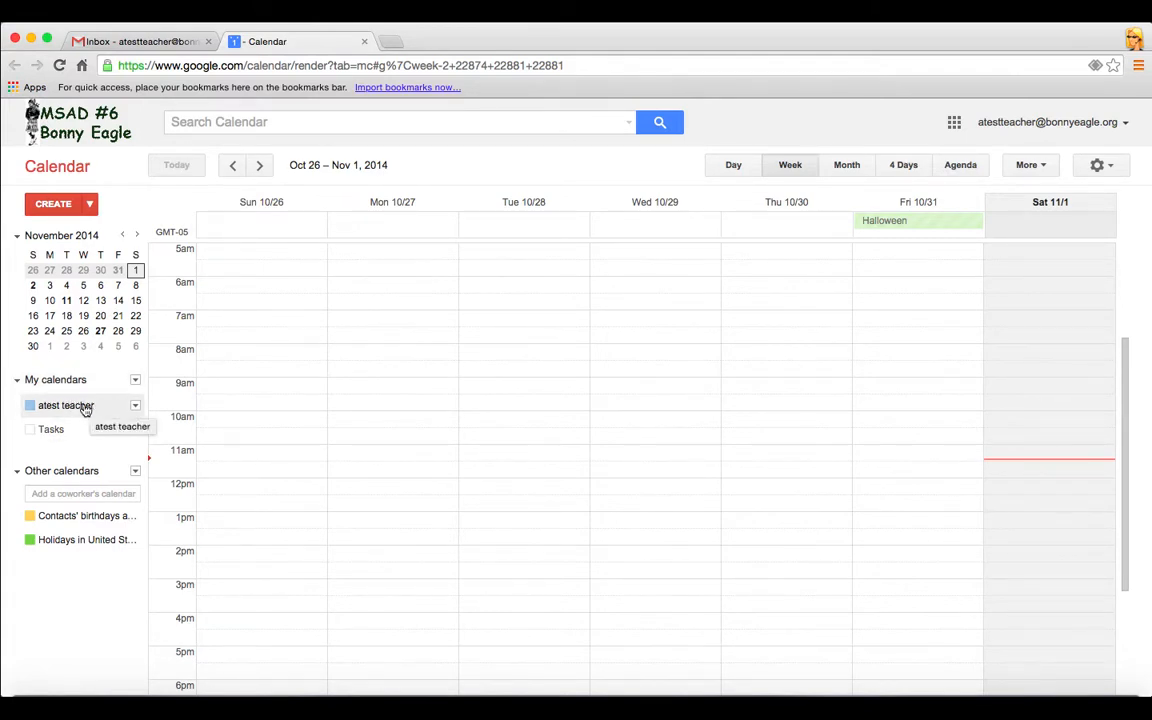
pyautogui.click(32, 407)
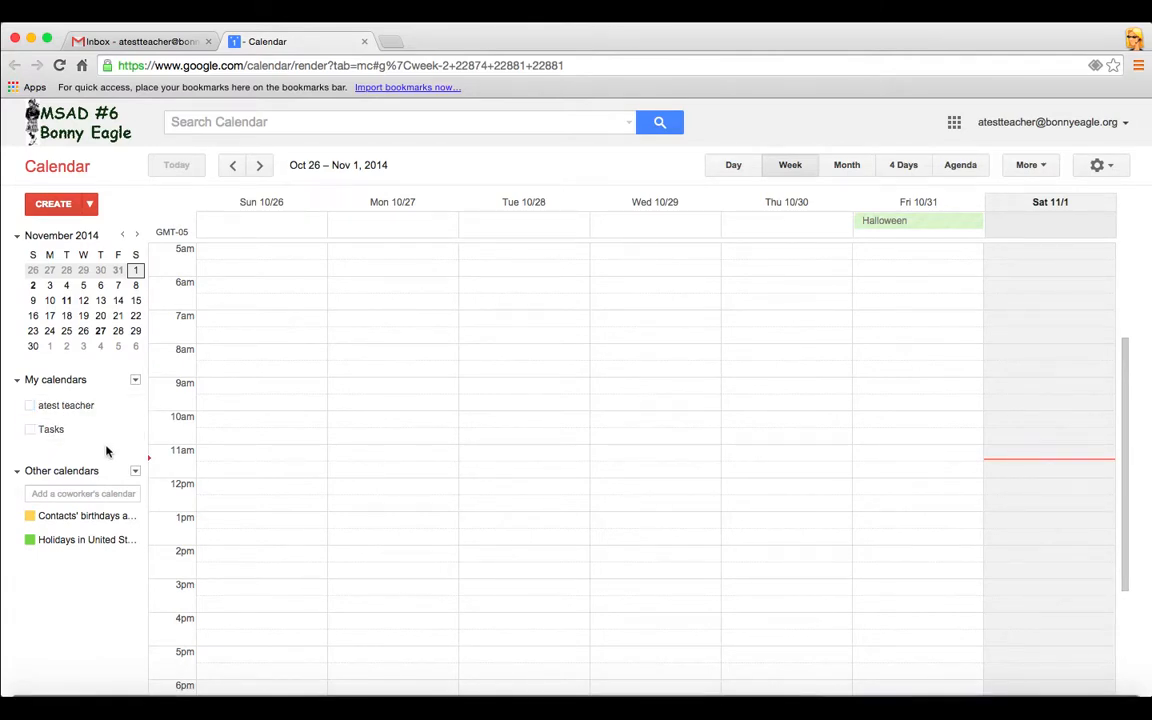
pyautogui.click(62, 406)
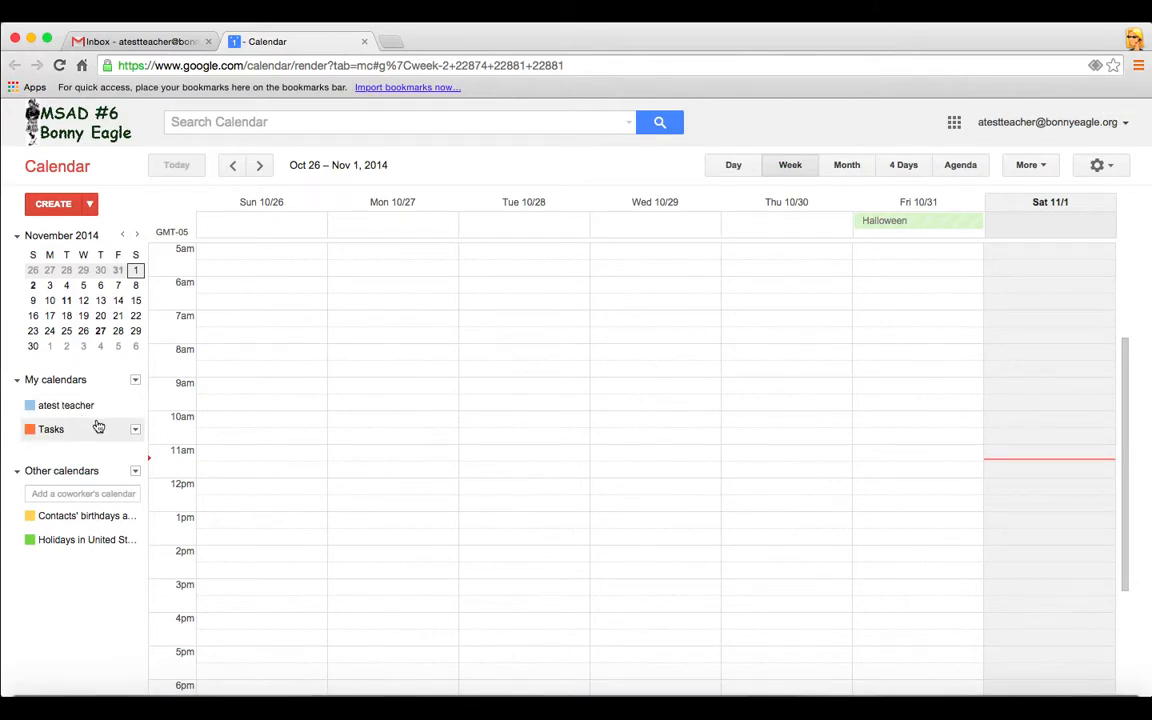
# Recolour the personal calendar purple from its options menu
pyautogui.moveTo(132, 412)
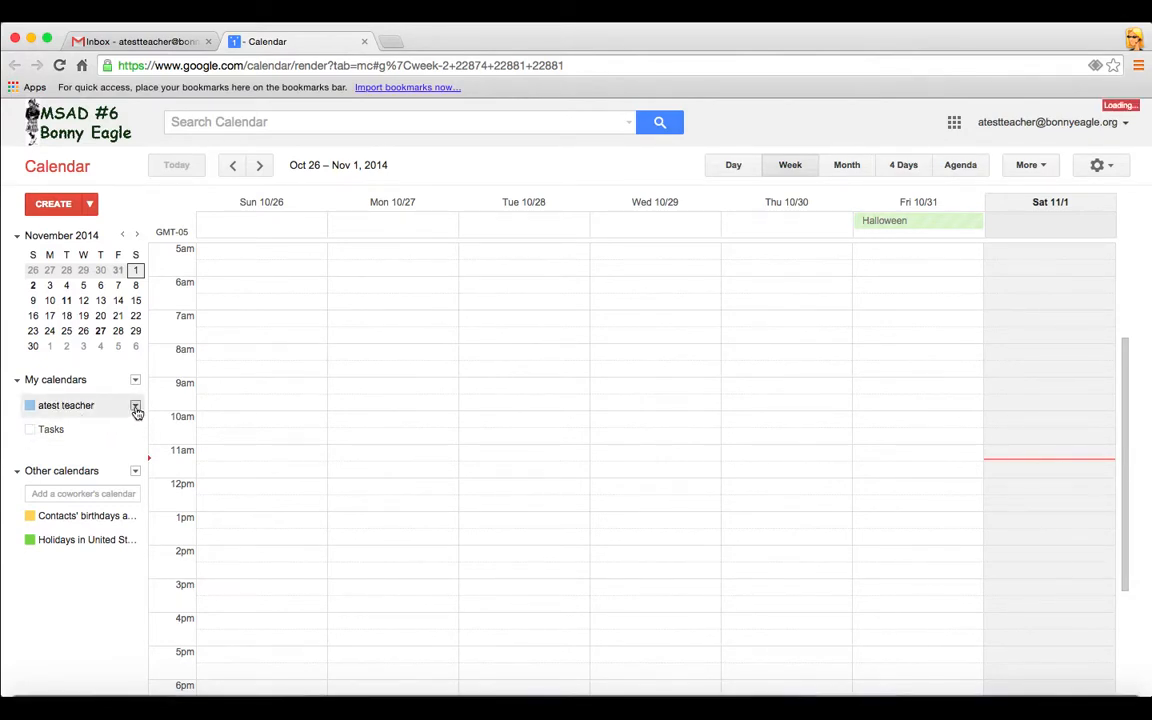
pyautogui.click(135, 409)
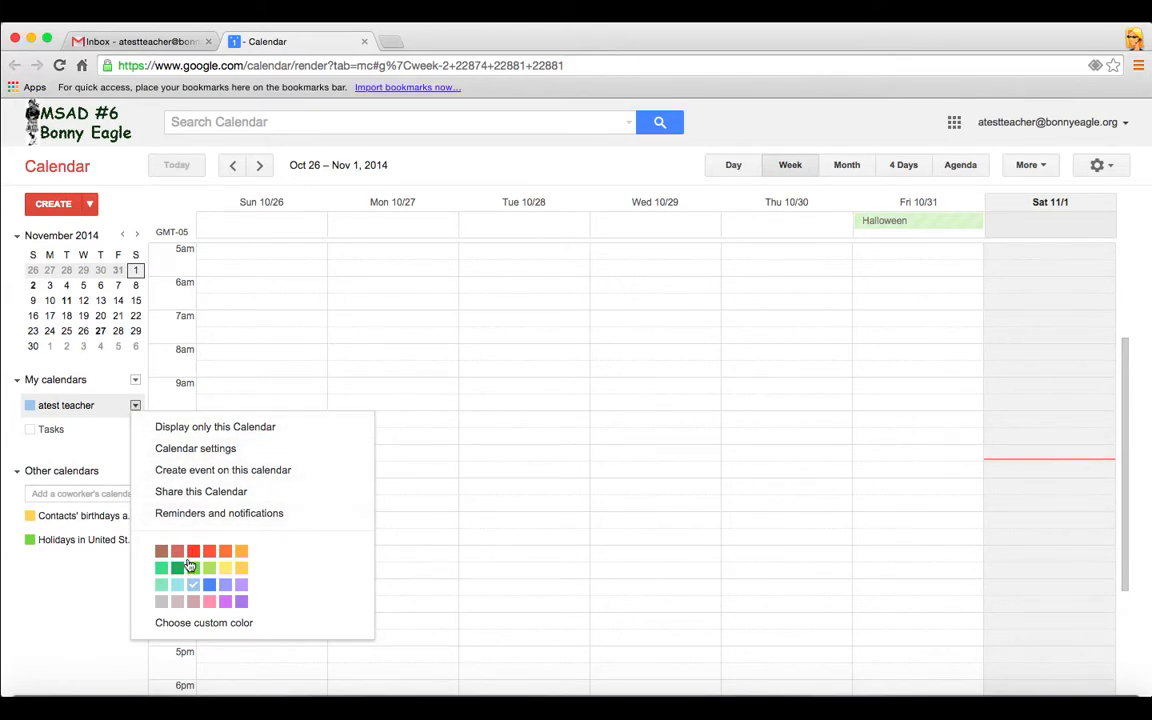
pyautogui.click(240, 600)
pyautogui.click(135, 382)
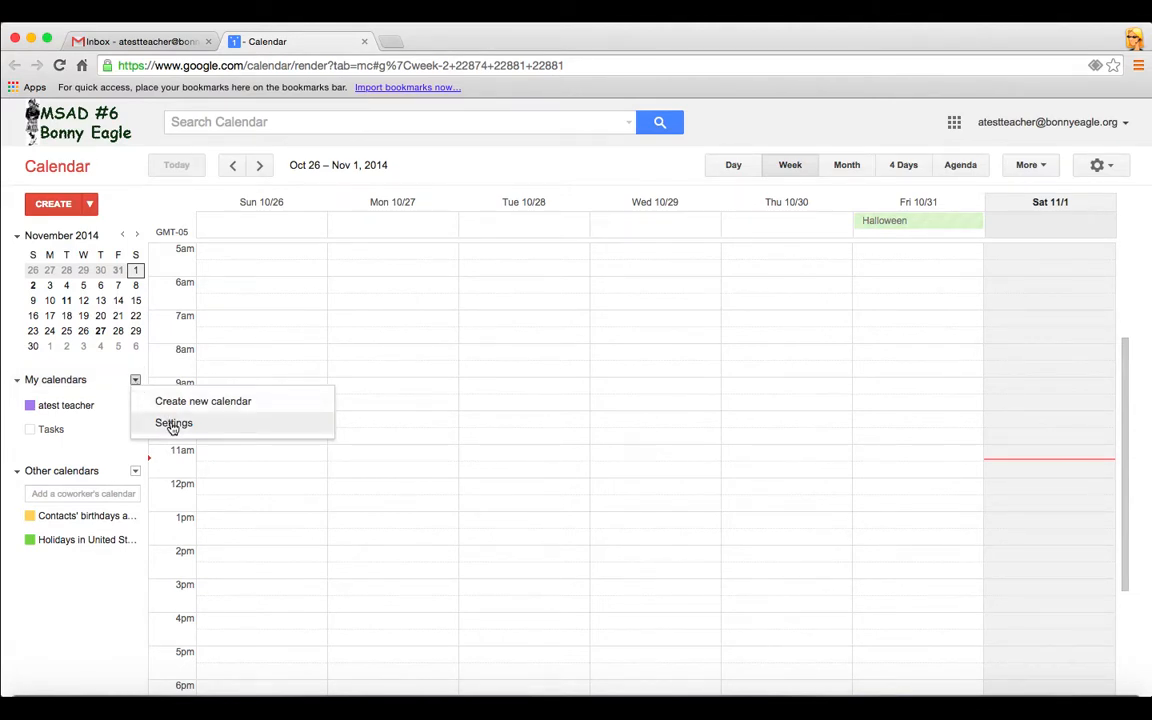
# Go to the Calendar Settings page from the gear menu
pyautogui.click(1104, 166)
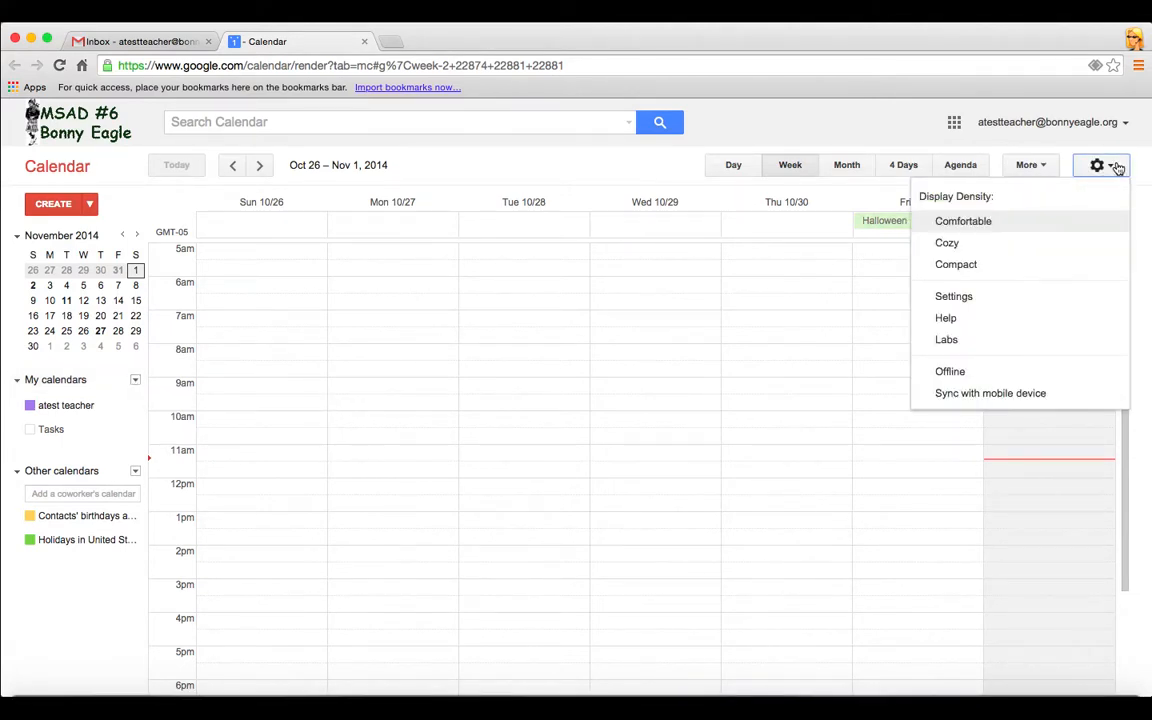
pyautogui.click(977, 296)
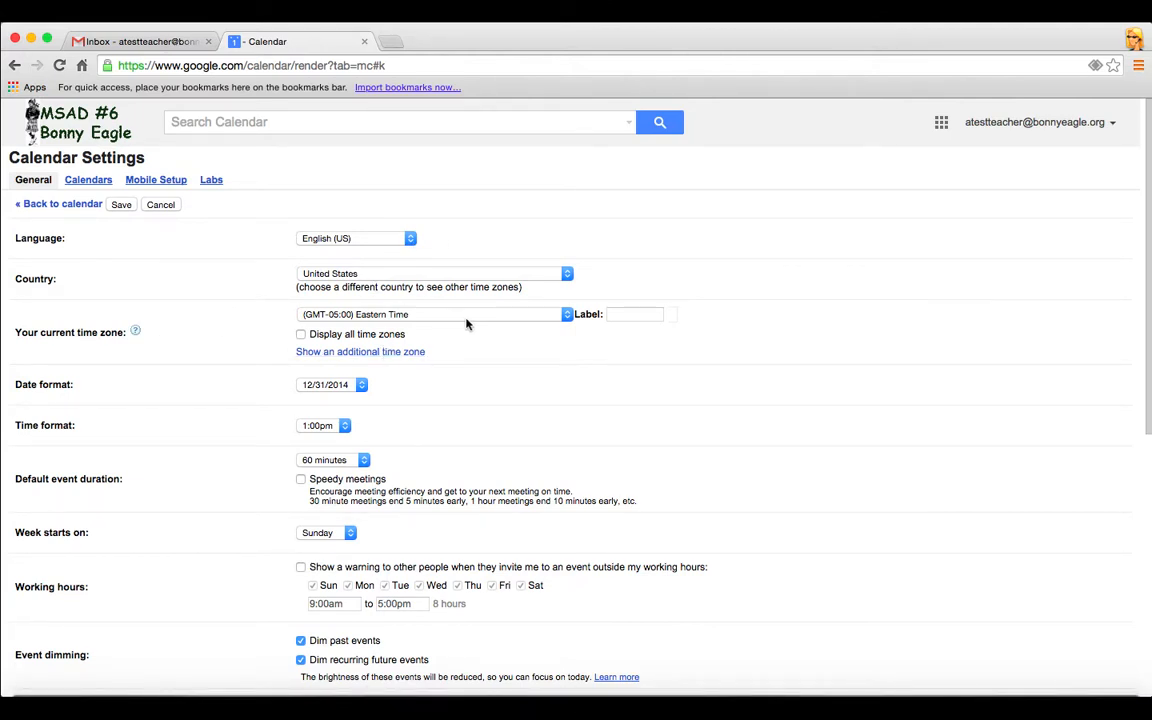
pyautogui.scroll(-2, 505, 363)
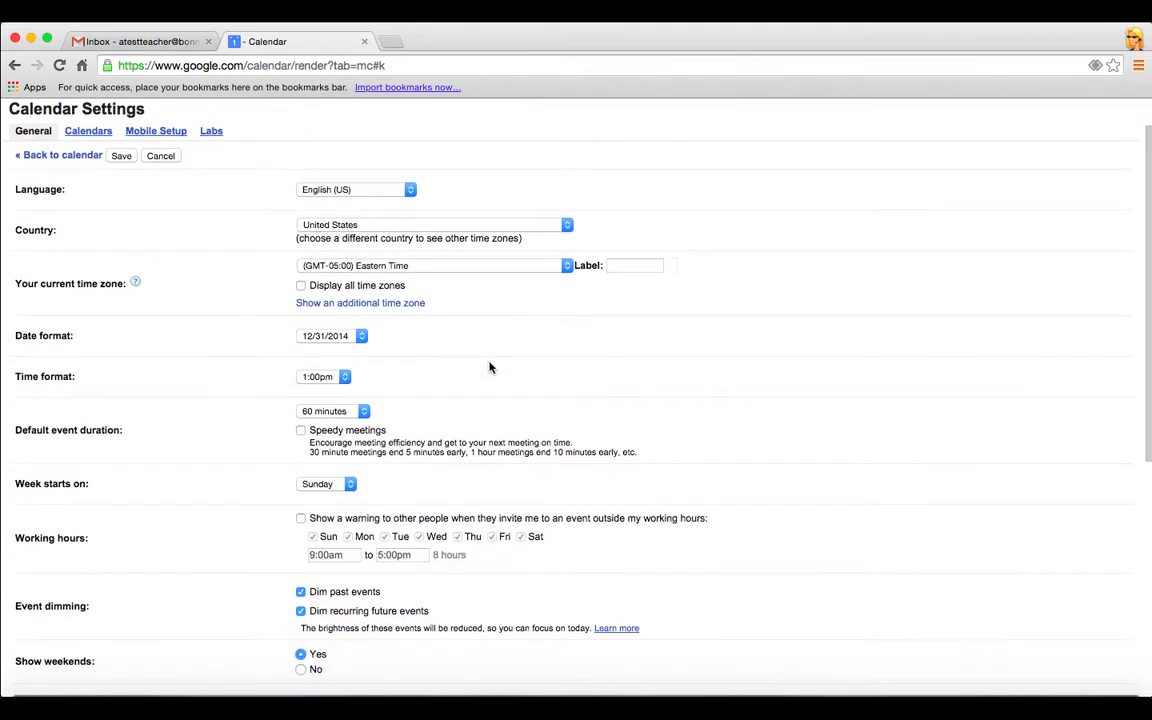
# Review date format, time format and default duration, keeping 12/31/2014, 1:00pm and 60 minutes
pyautogui.click(362, 338)
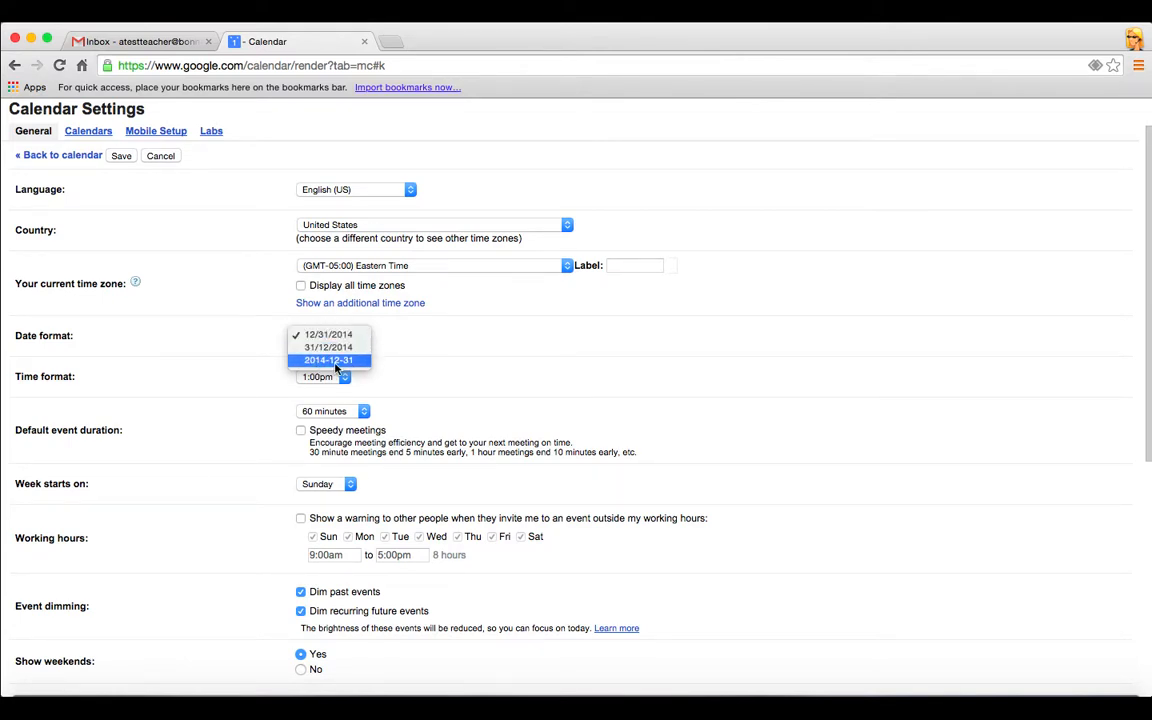
pyautogui.click(429, 368)
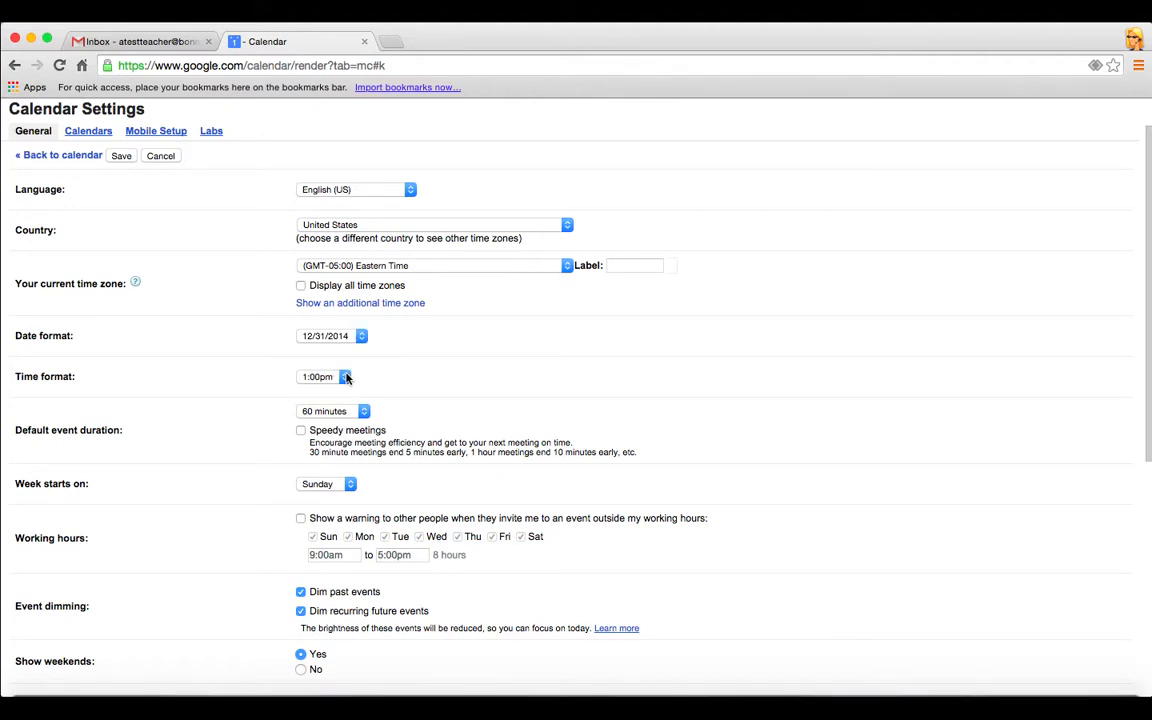
pyautogui.click(345, 376)
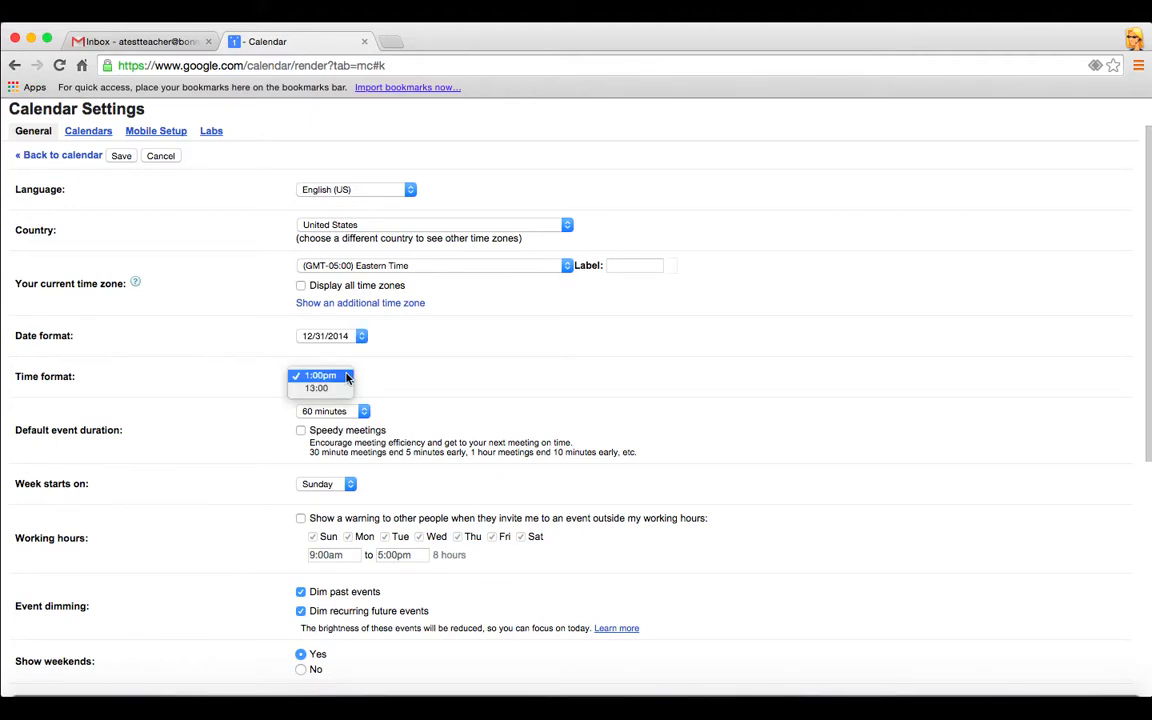
pyautogui.click(345, 376)
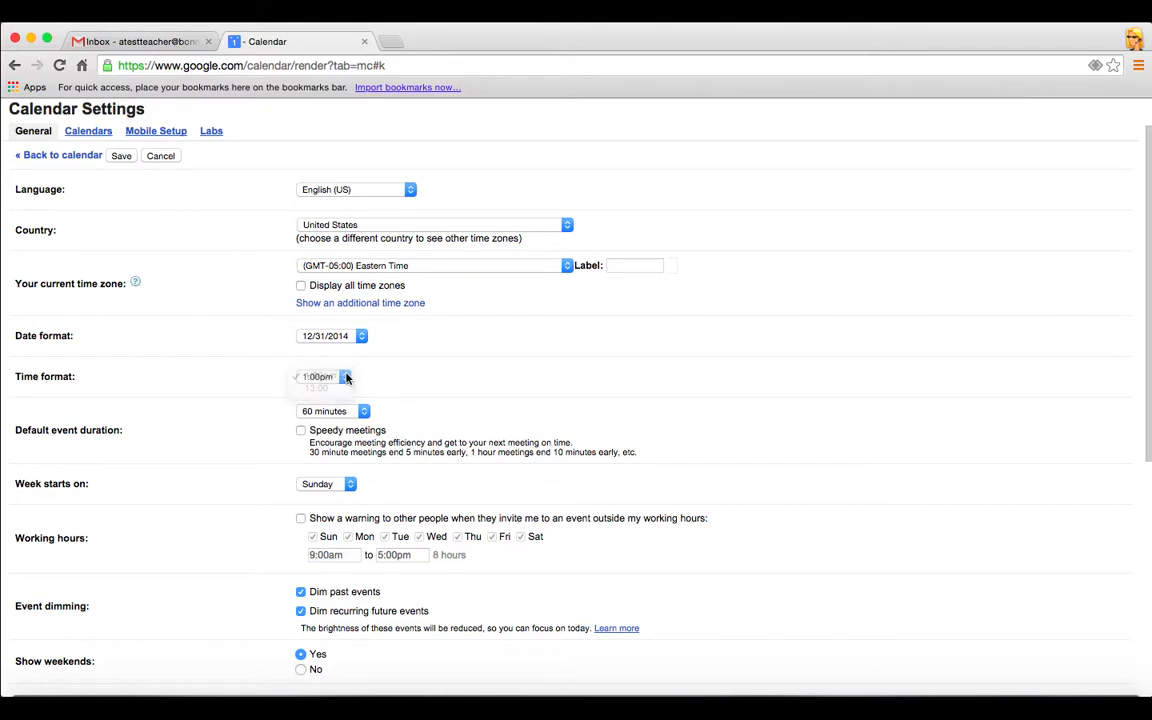
pyautogui.scroll(-2, 445, 386)
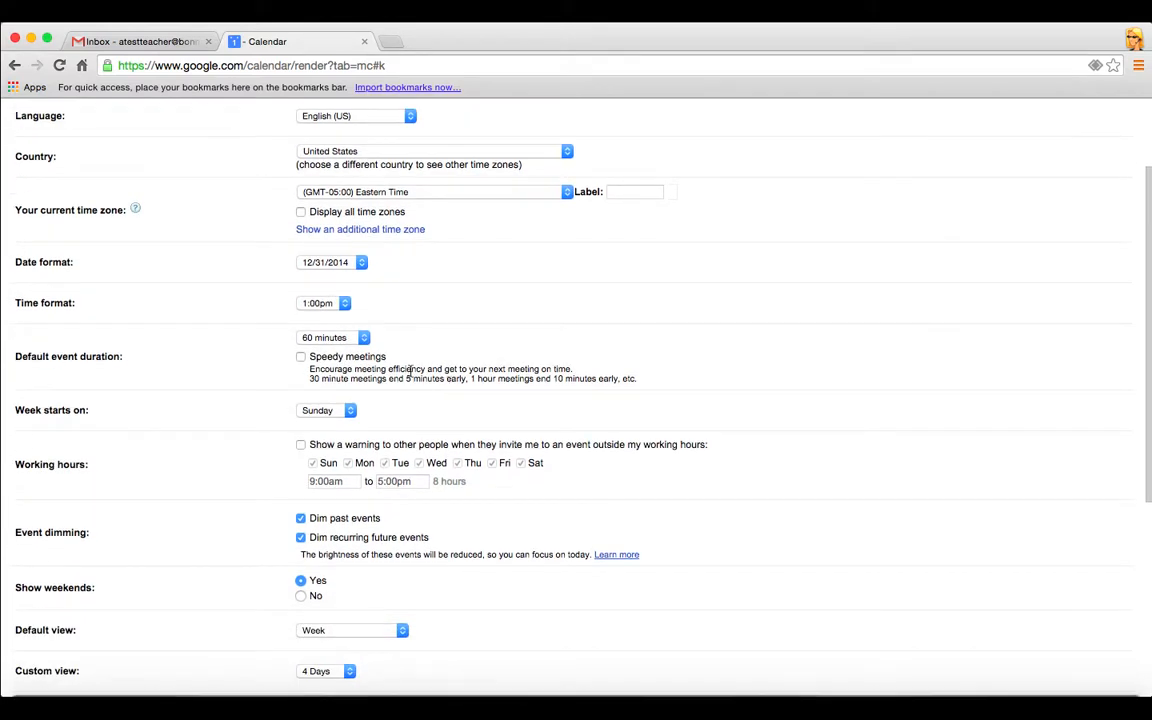
pyautogui.click(364, 339)
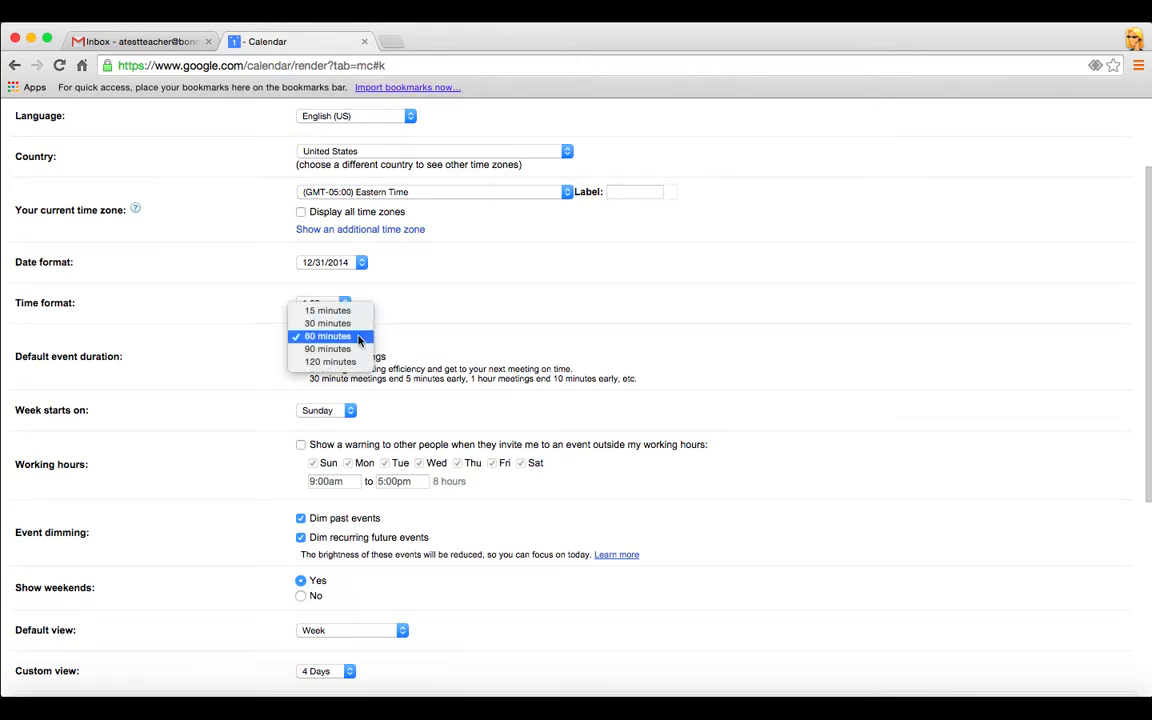
pyautogui.click(411, 321)
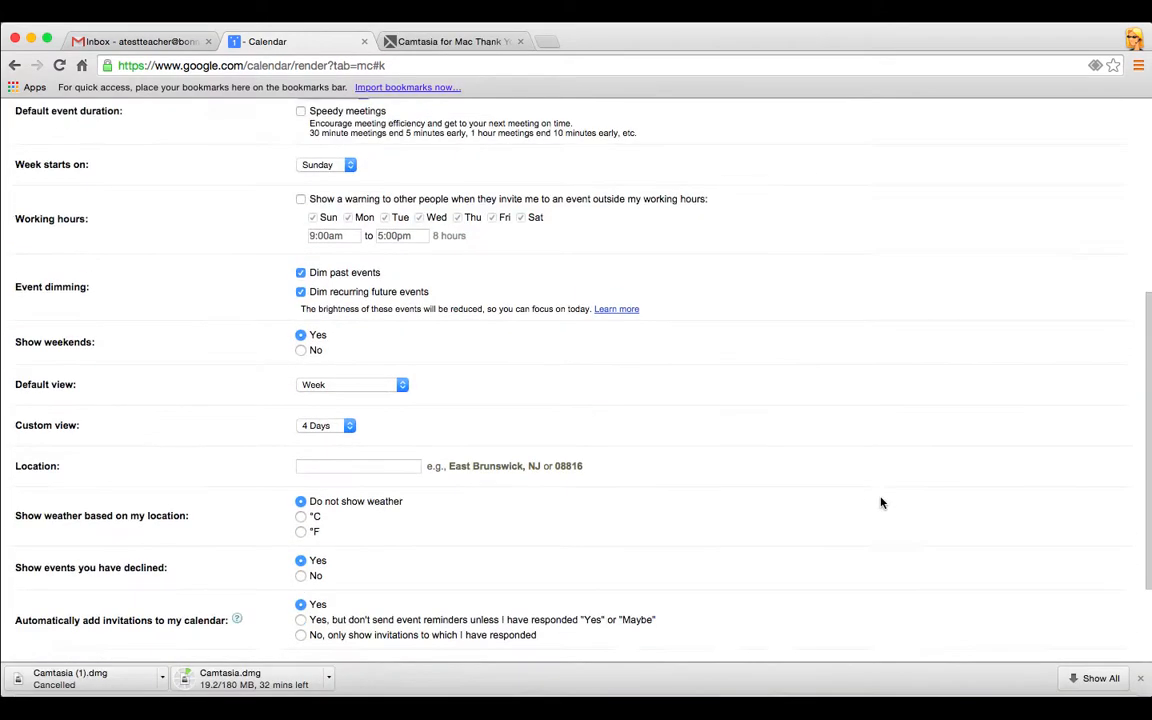
# Check the week-start options and keep Sunday as the first day
pyautogui.scroll(2, 879, 501)
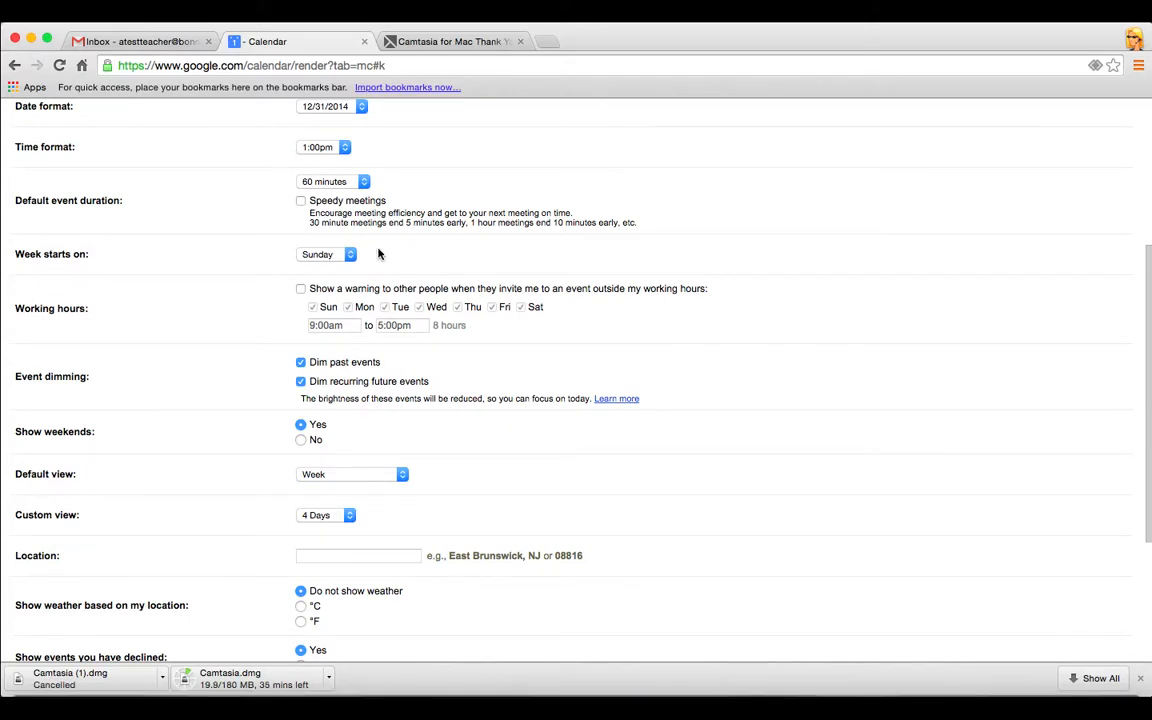
pyautogui.click(350, 256)
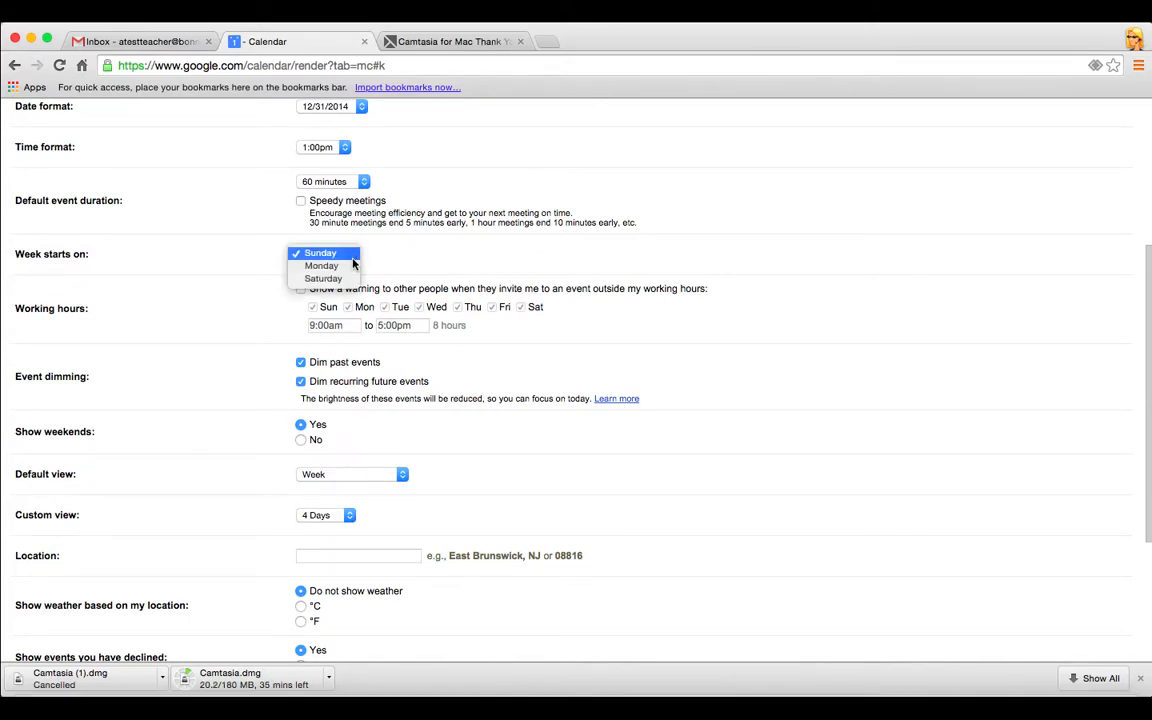
pyautogui.click(352, 263)
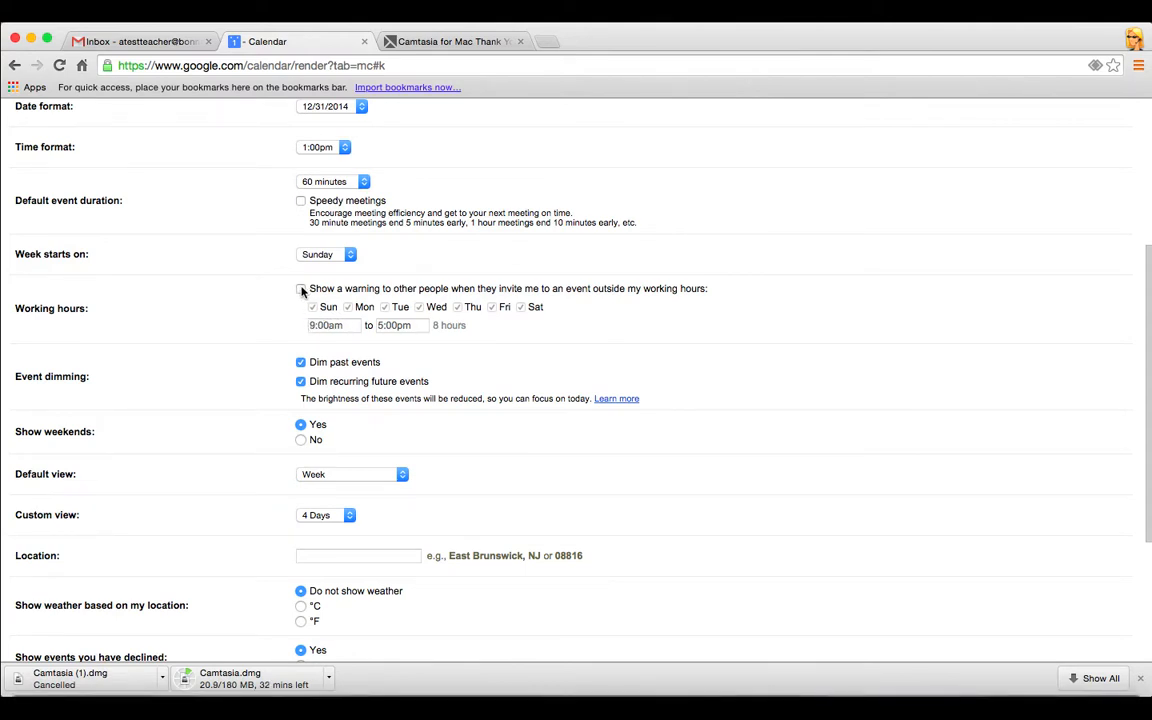
# Enable the working hours warning with hours 7:00am to 3:00pm
pyautogui.click(301, 289)
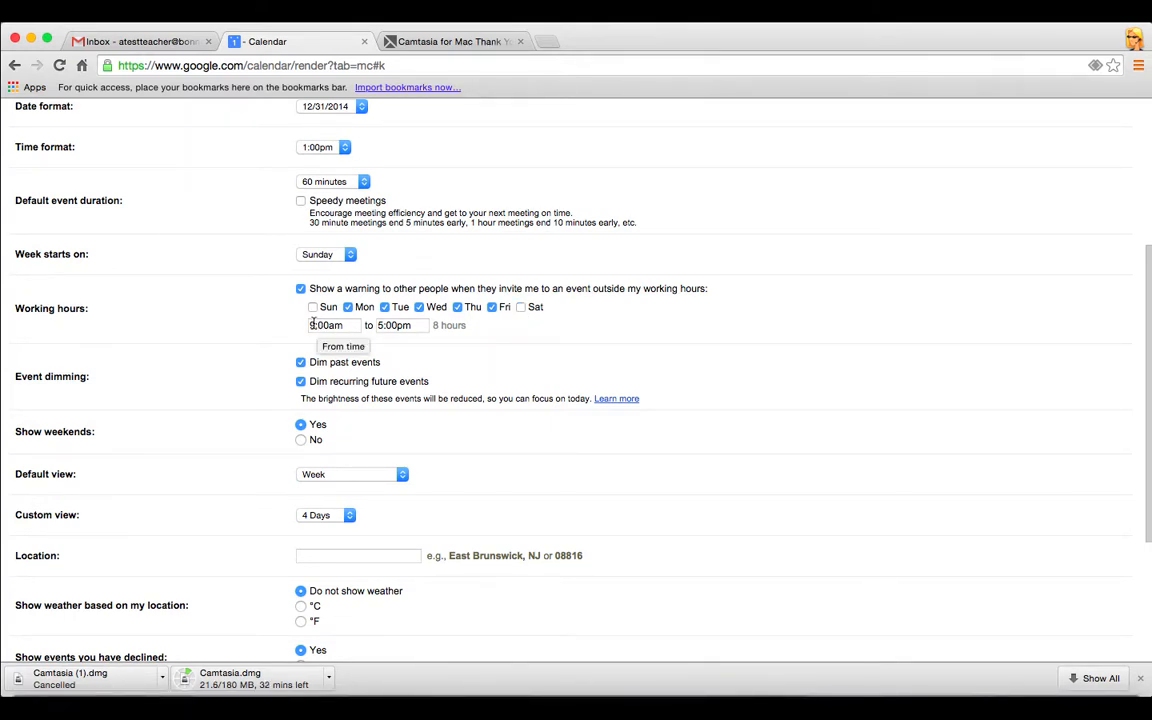
pyautogui.click(312, 324)
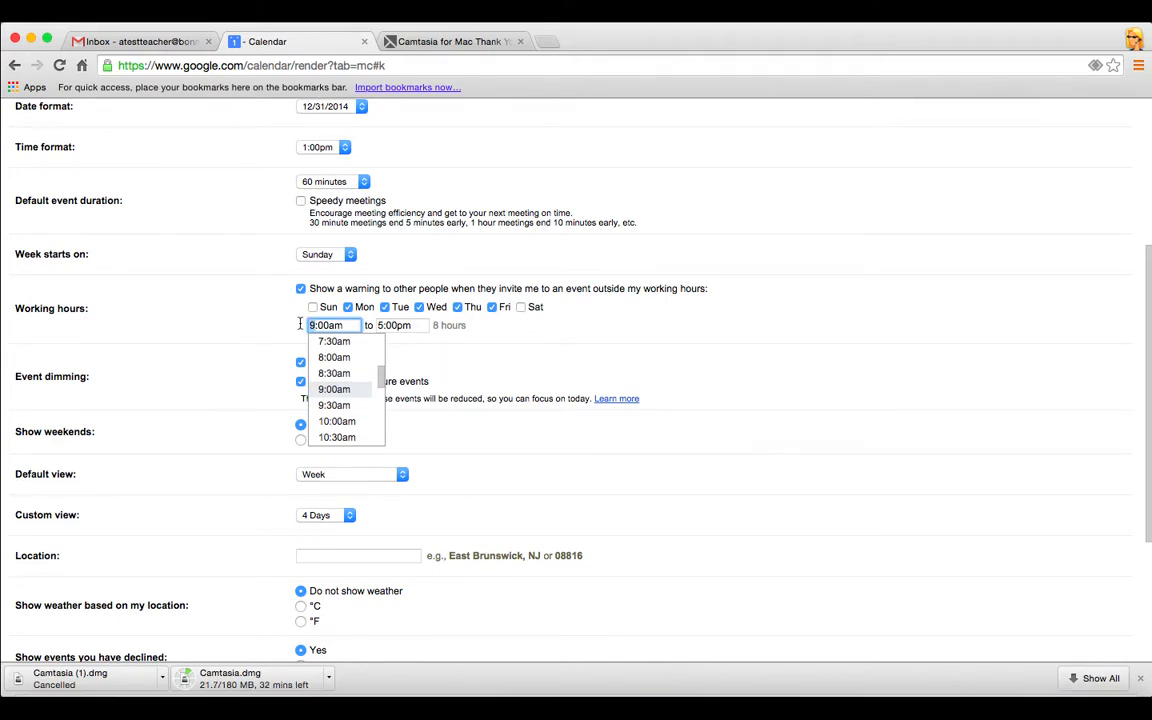
pyautogui.write('7')
pyautogui.click(382, 326)
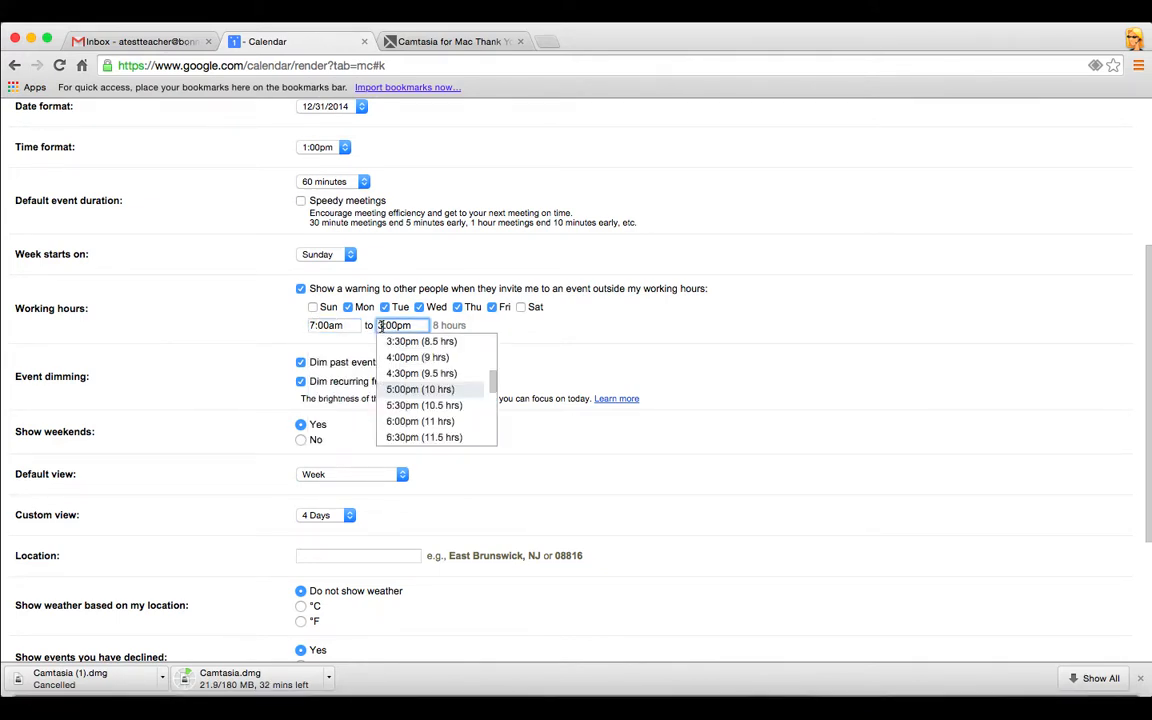
pyautogui.click(379, 325)
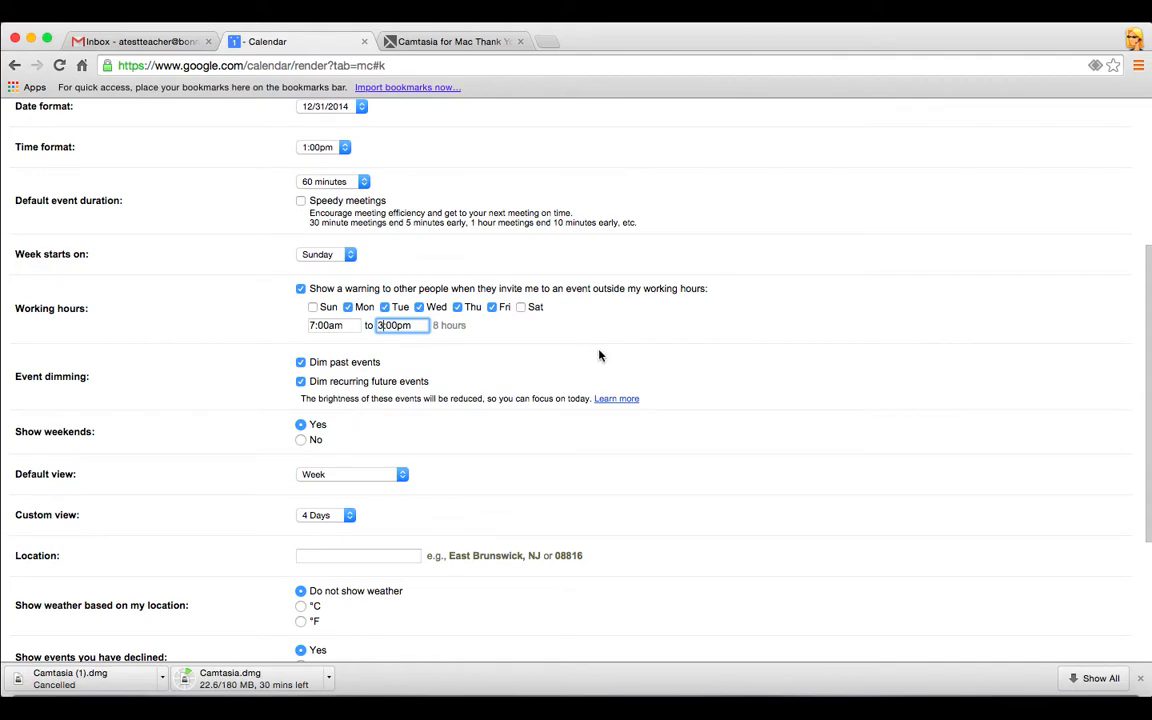
pyautogui.scroll(-1, 600, 355)
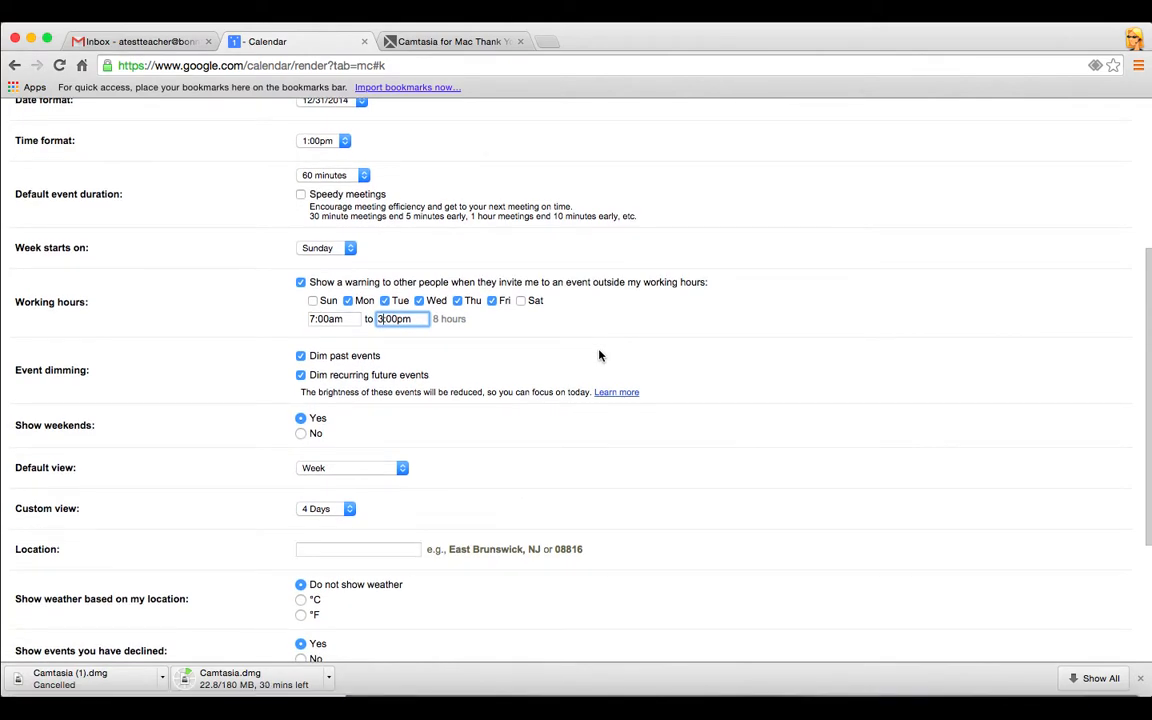
pyautogui.scroll(-3, 600, 355)
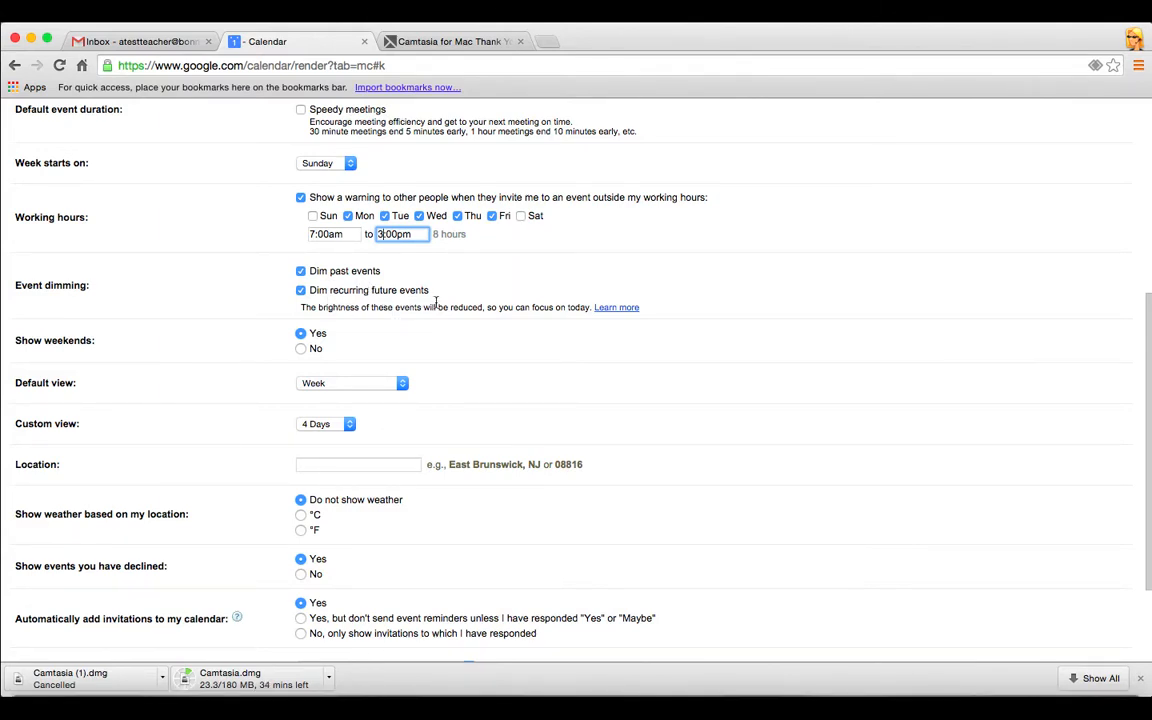
pyautogui.scroll(-2, 507, 345)
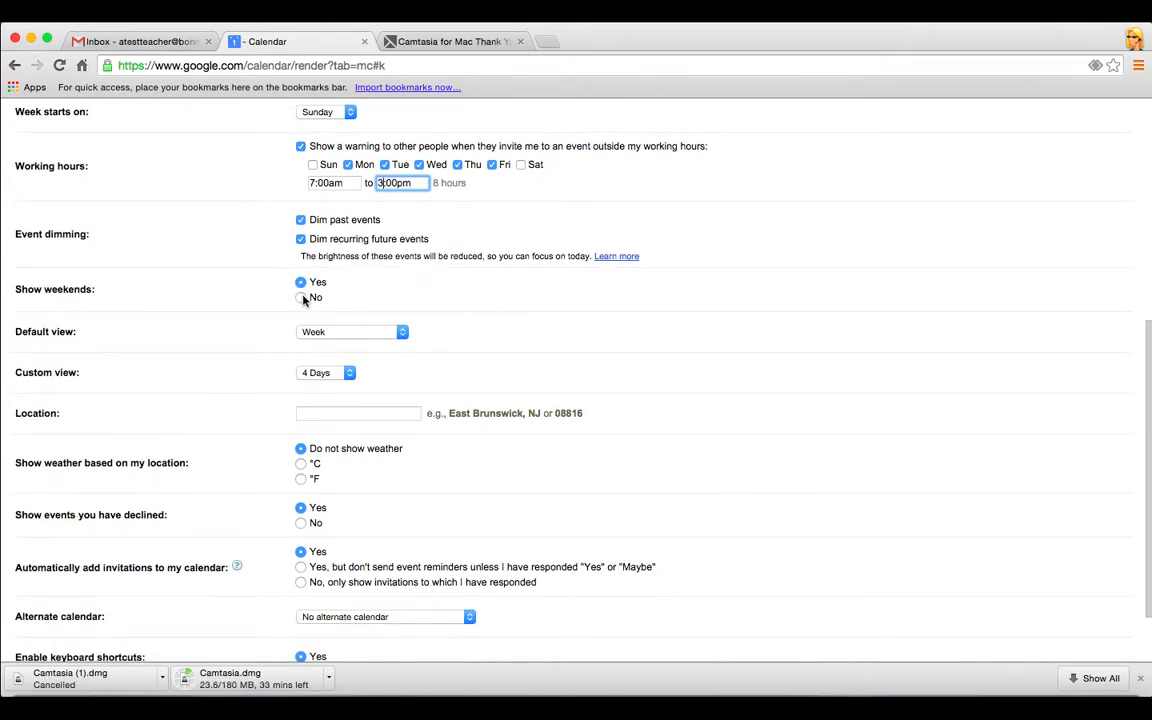
# Keep Week as the default view and 4 Days as the custom view
pyautogui.click(403, 334)
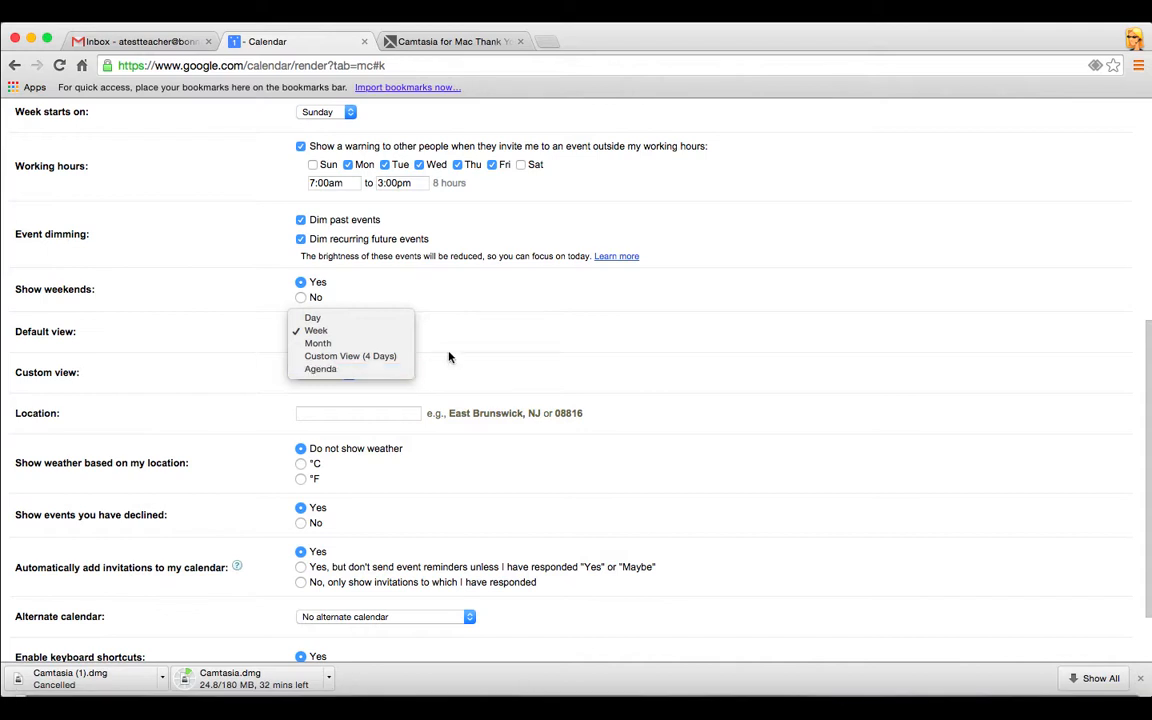
pyautogui.click(474, 337)
pyautogui.scroll(-3, 422, 370)
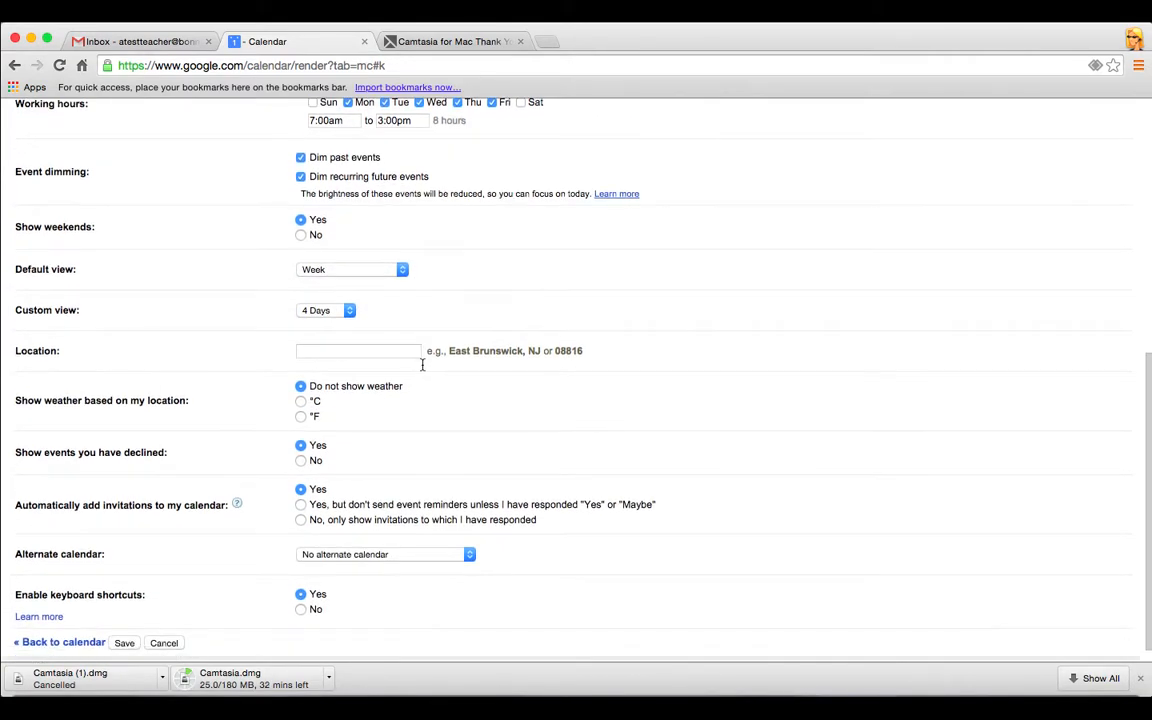
pyautogui.click(350, 312)
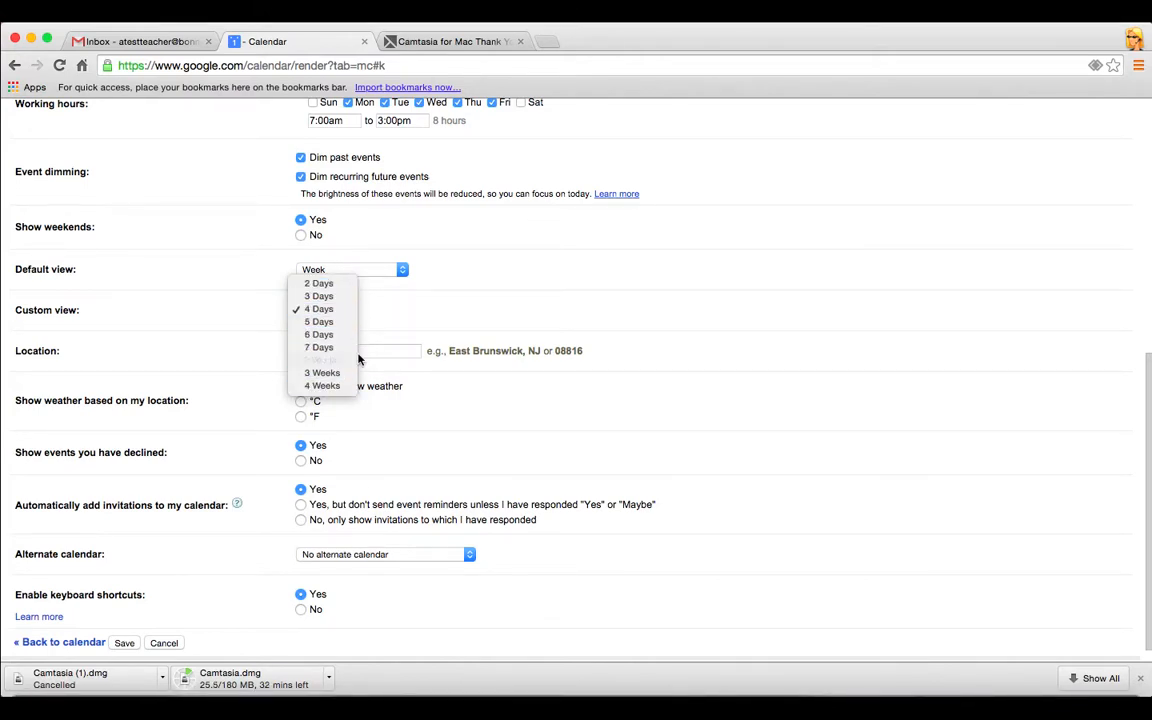
pyautogui.click(413, 316)
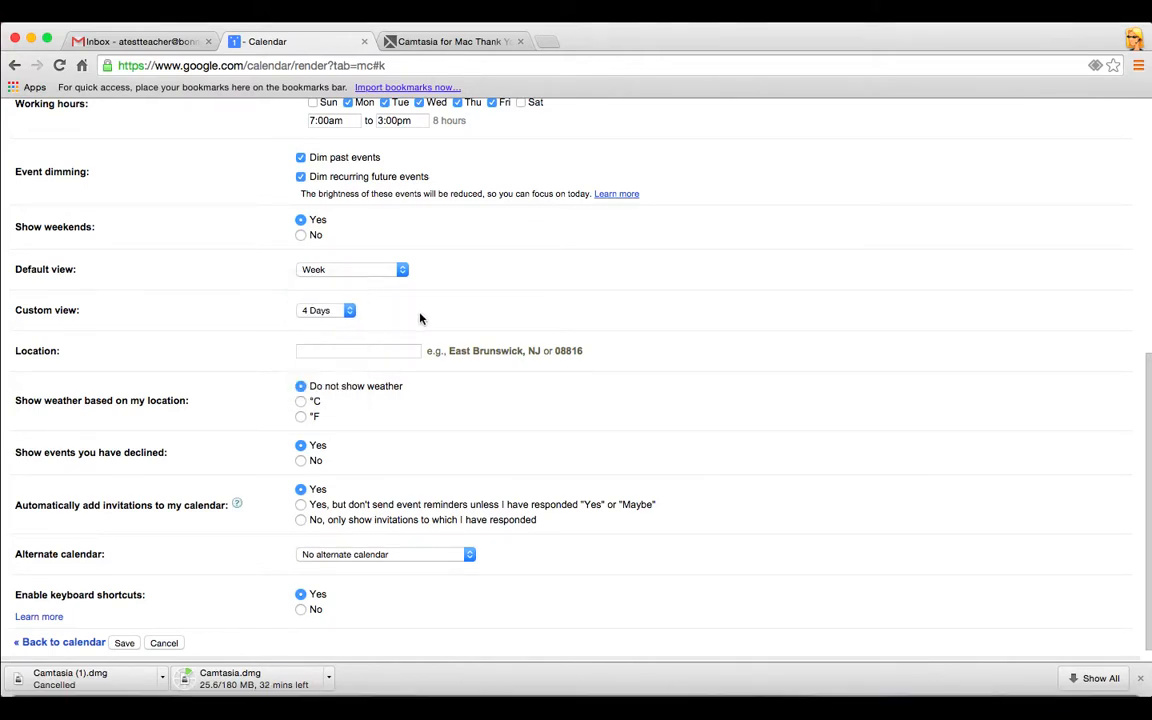
# Set location to Standish, weather in °F, hide declined events, only add responded invitations
pyautogui.click(381, 351)
pyautogui.write('S')
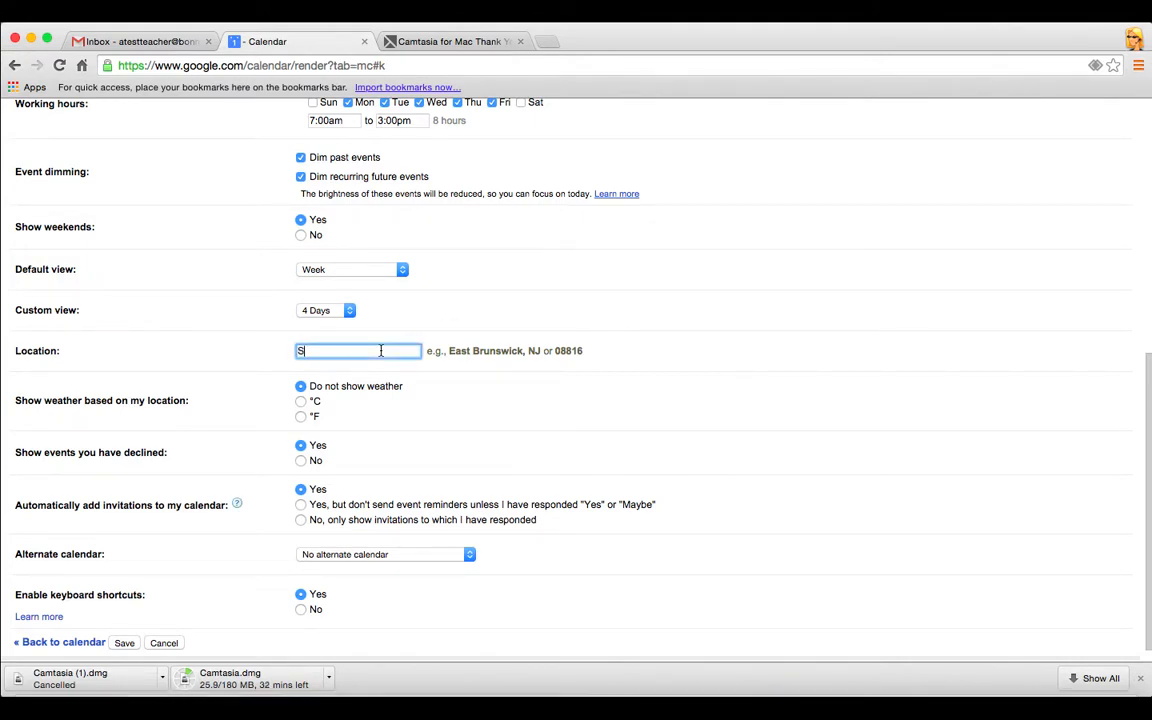
pyautogui.write('tandis')
pyautogui.press('BackSpace')
pyautogui.write('ish')
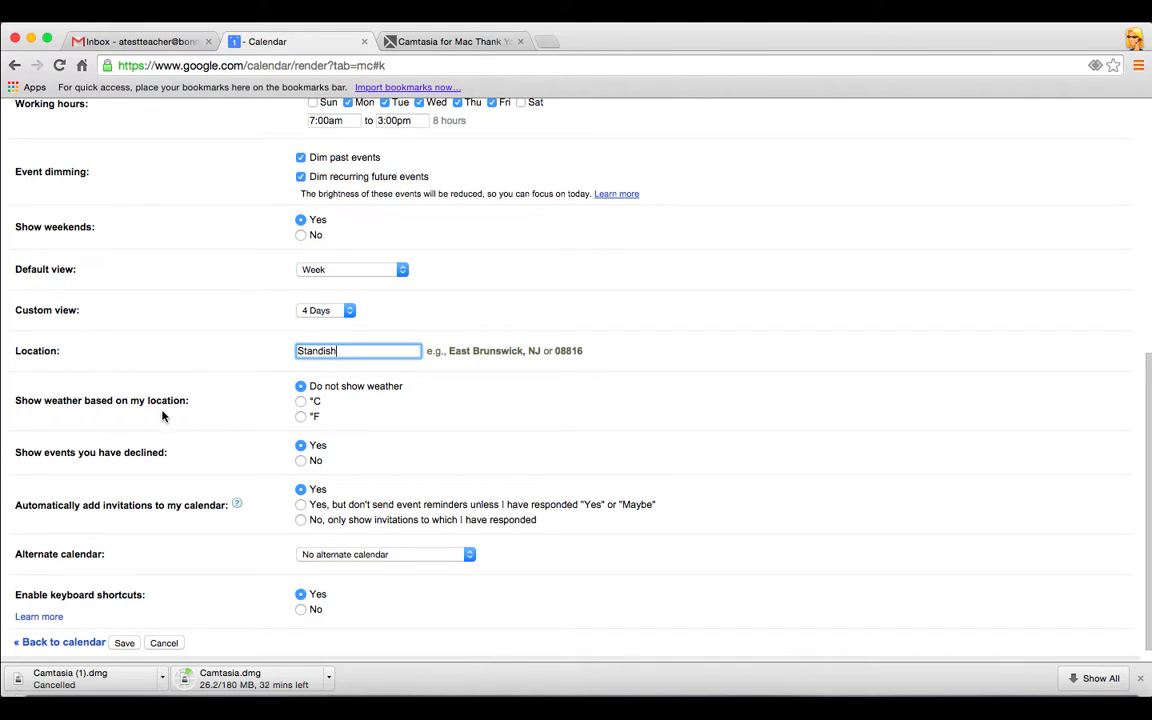
pyautogui.click(302, 418)
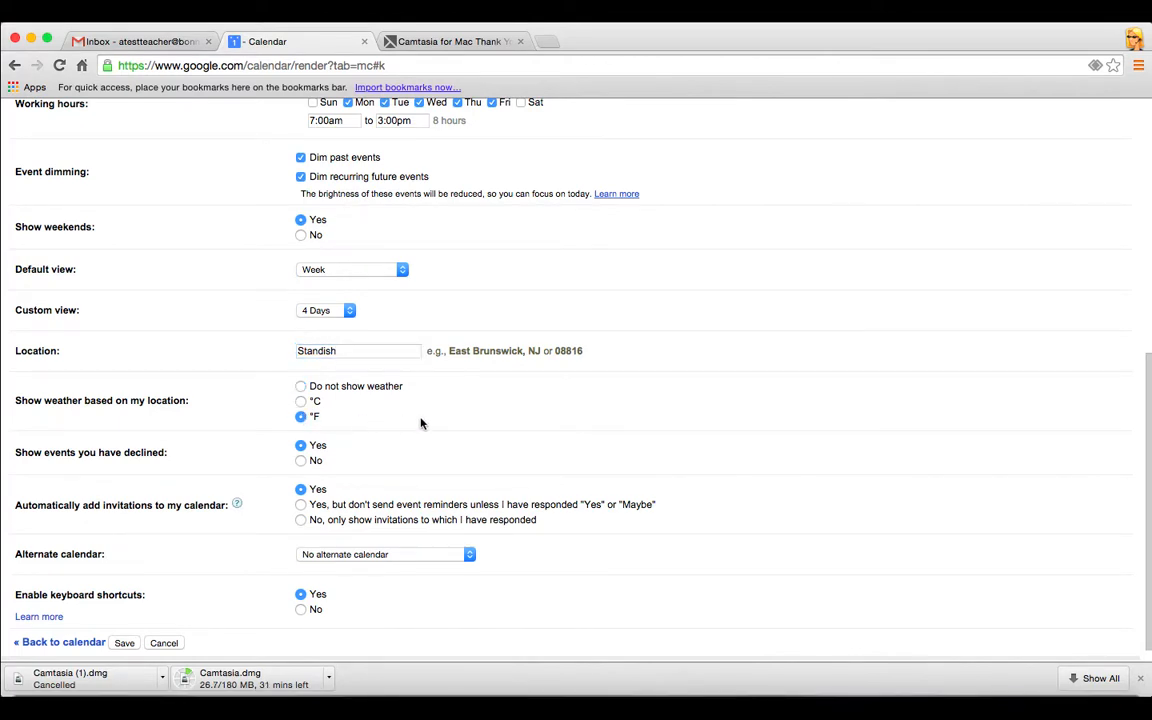
pyautogui.scroll(-1, 470, 417)
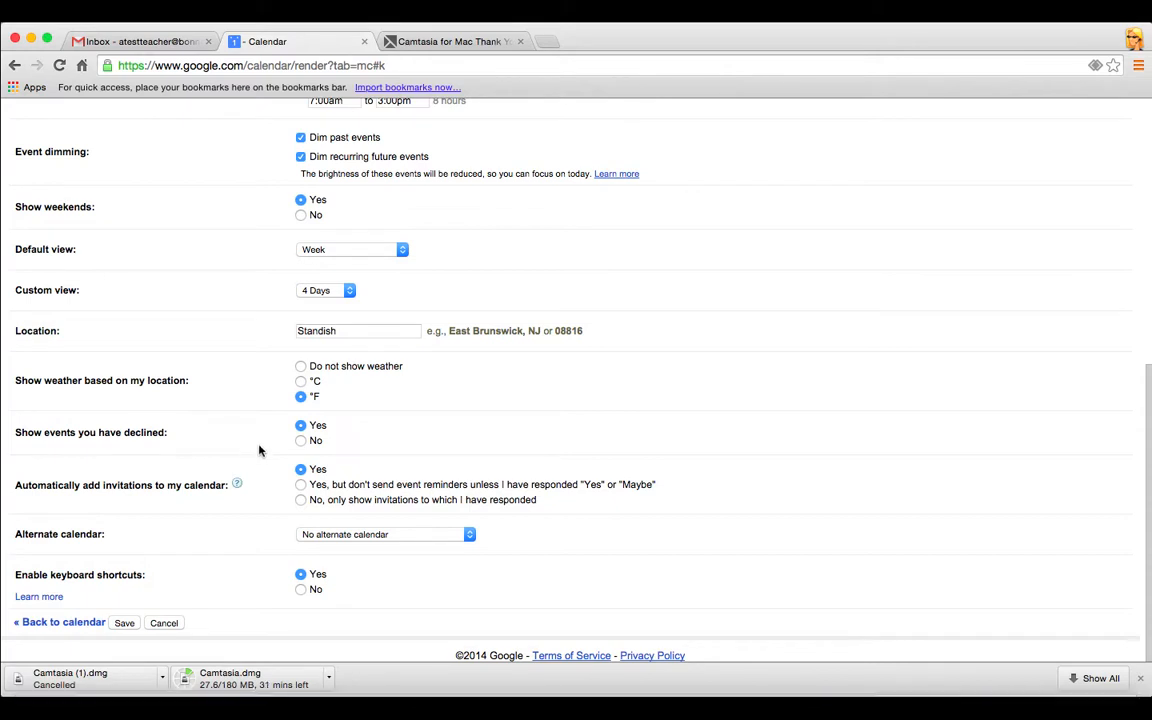
pyautogui.click(301, 440)
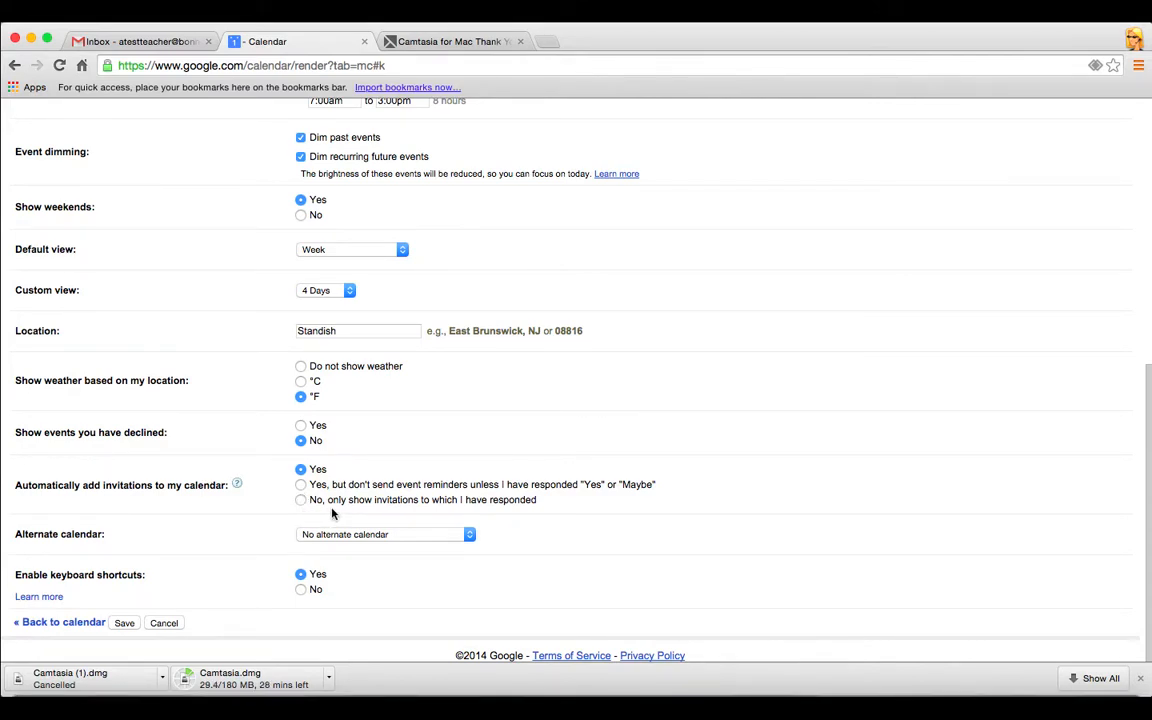
pyautogui.click(300, 500)
# Save the general settings and go to the personal calendar's Reminders and notifications page
pyautogui.click(124, 623)
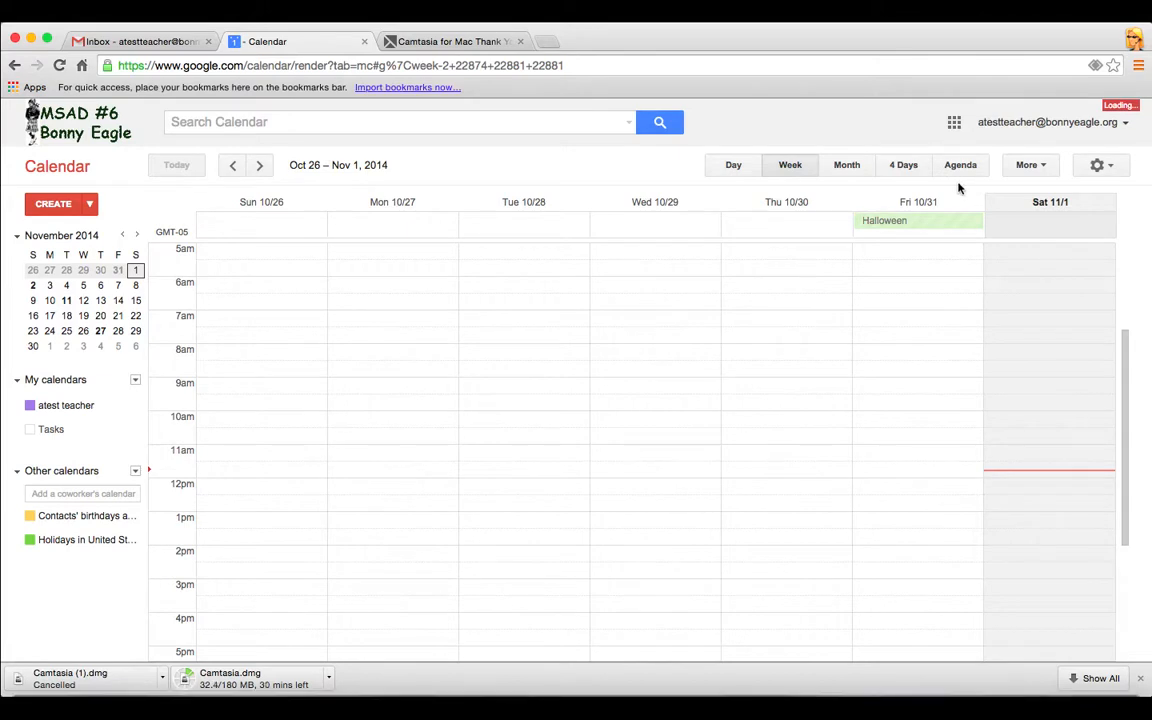
pyautogui.click(1101, 166)
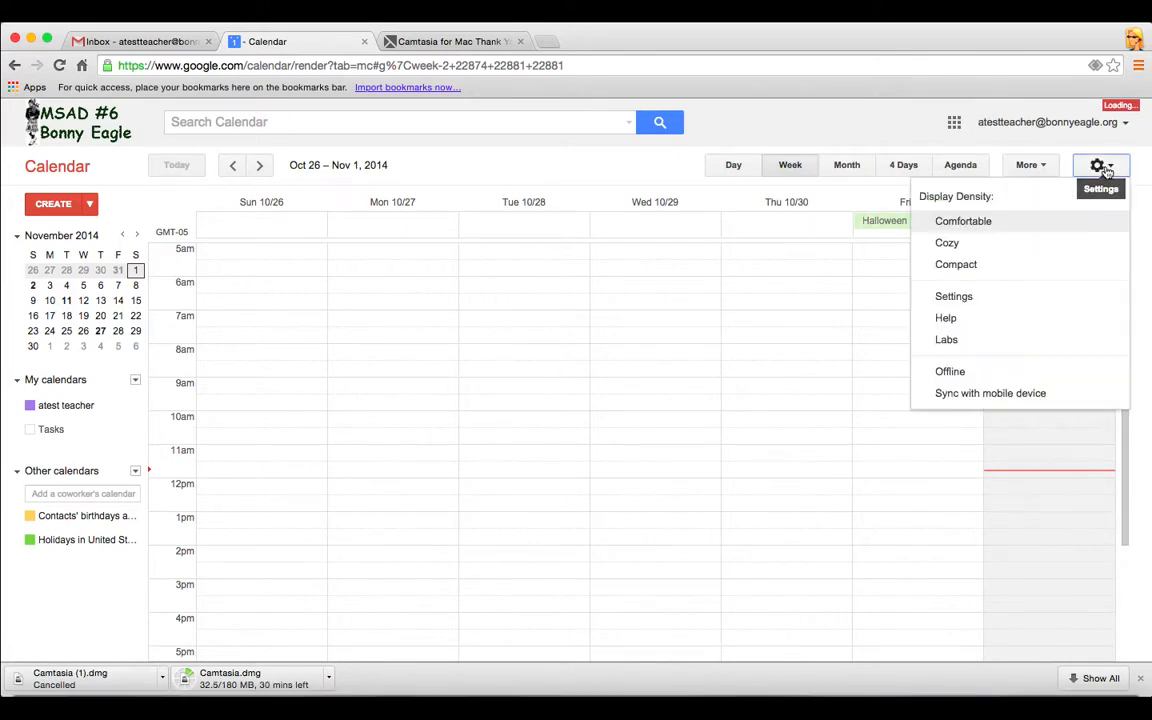
pyautogui.click(954, 296)
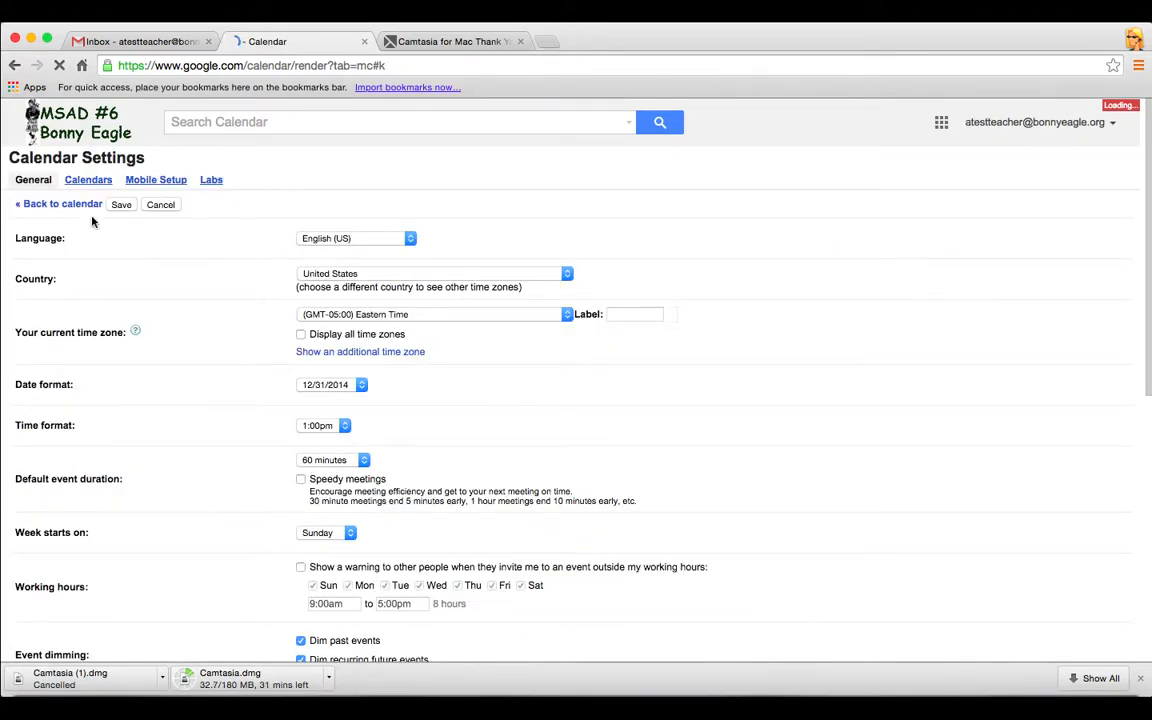
pyautogui.click(88, 179)
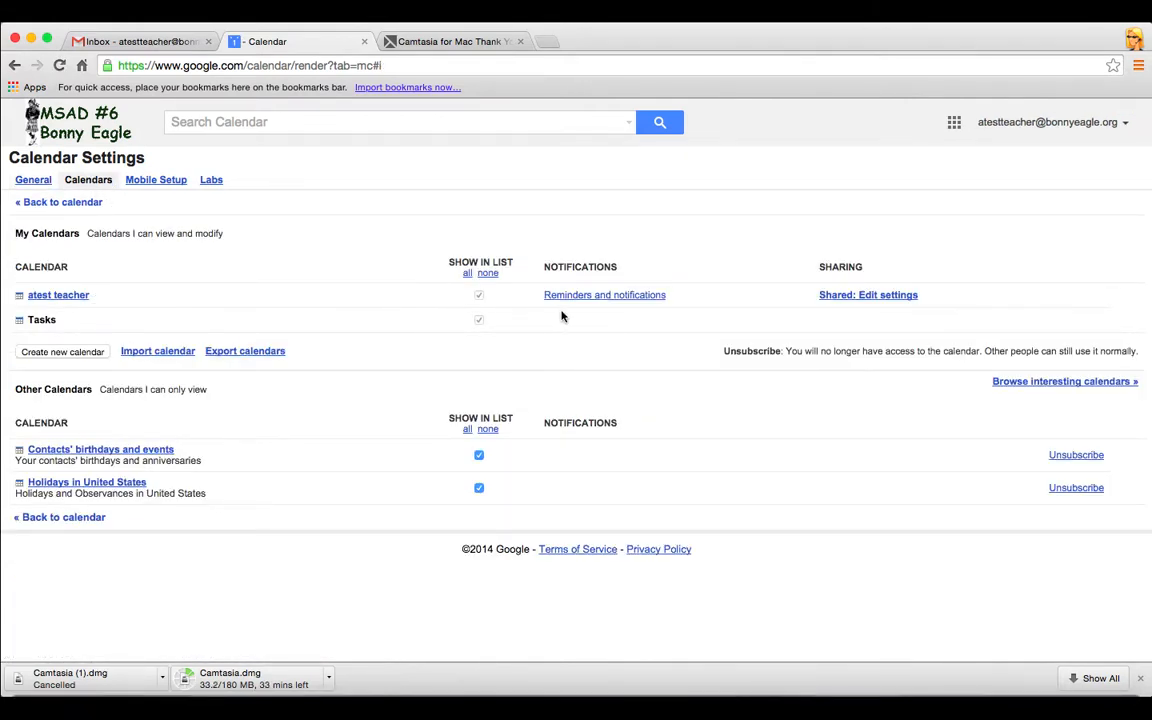
pyautogui.click(606, 296)
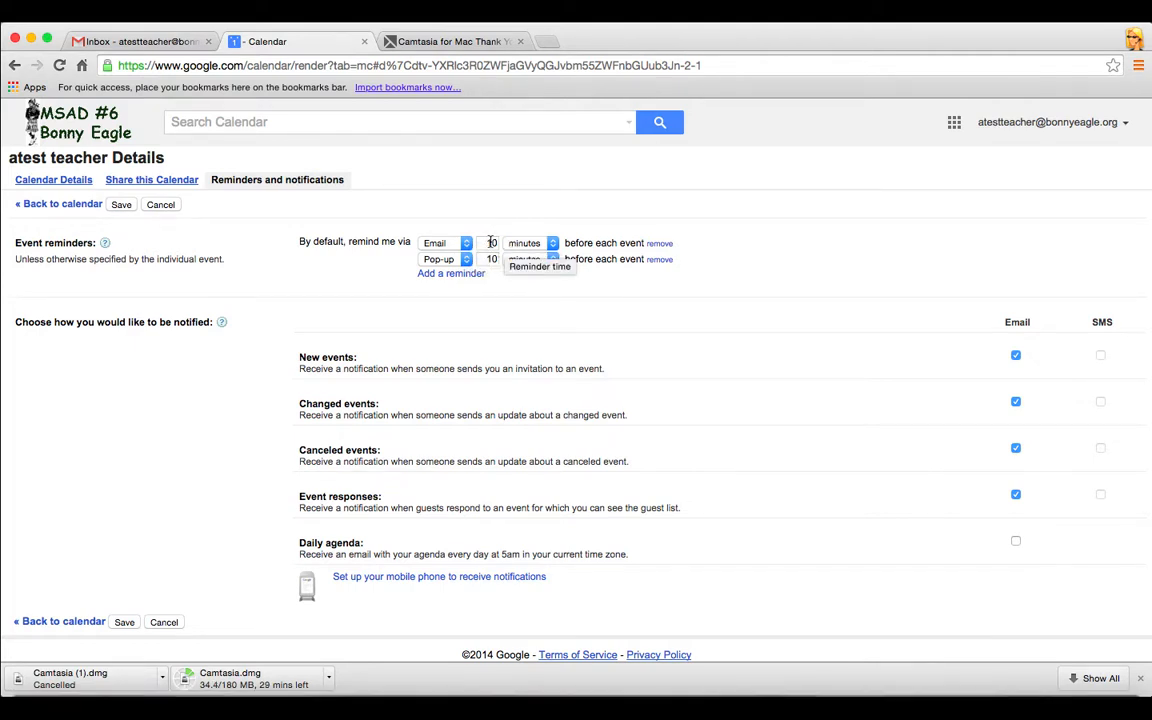
# Delete the existing email and pop-up default reminders
pyautogui.click(553, 243)
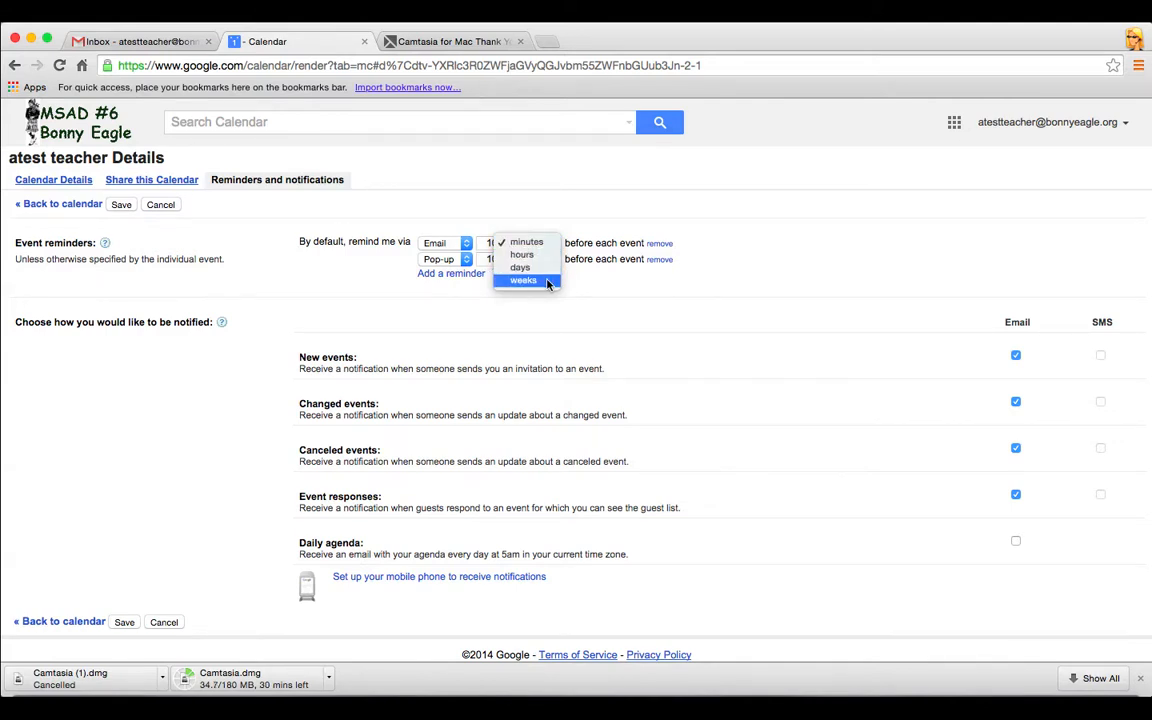
pyautogui.click(577, 277)
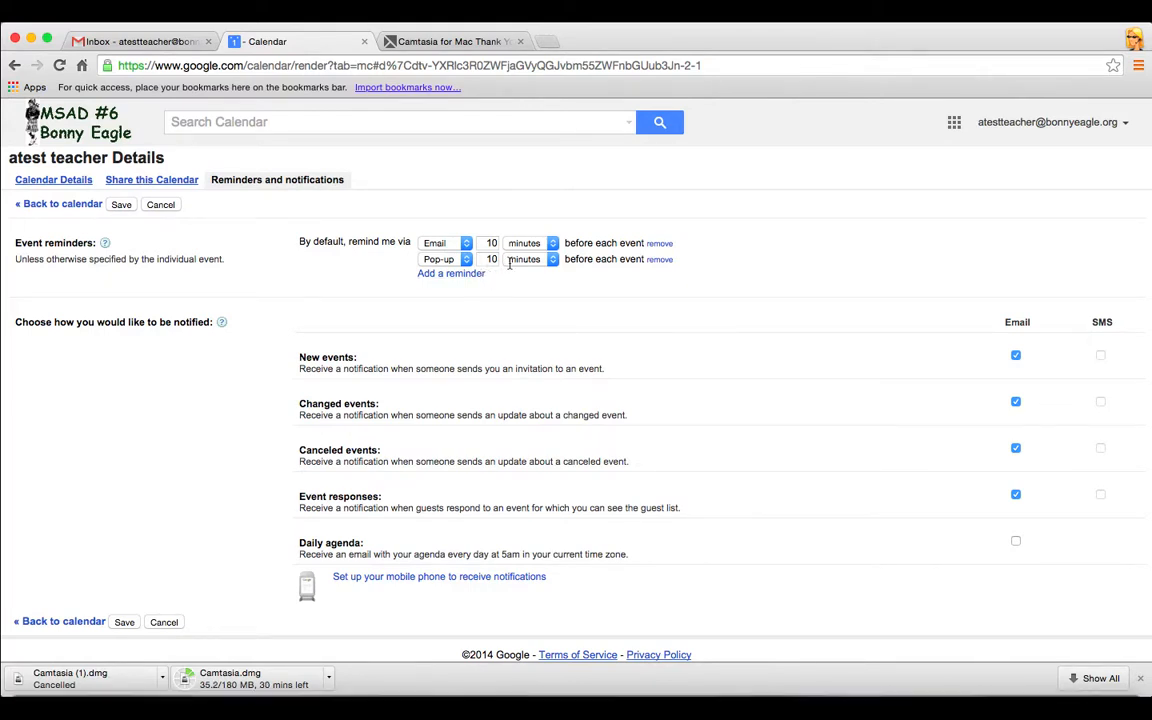
pyautogui.click(659, 244)
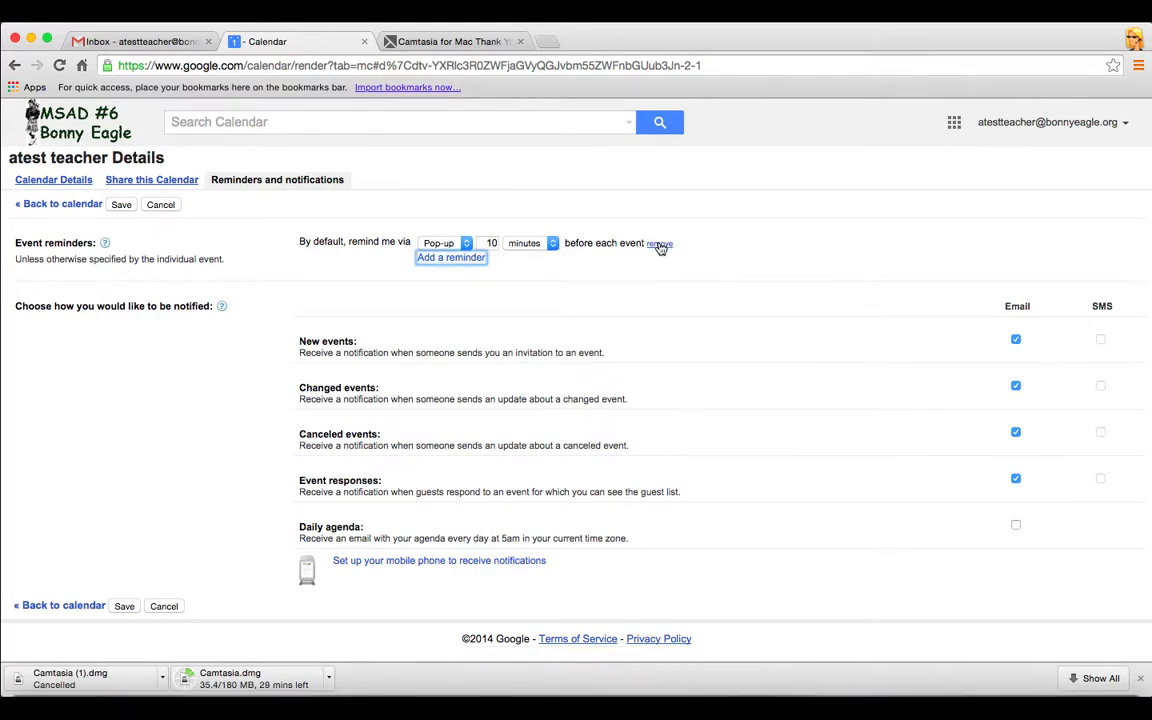
pyautogui.click(659, 244)
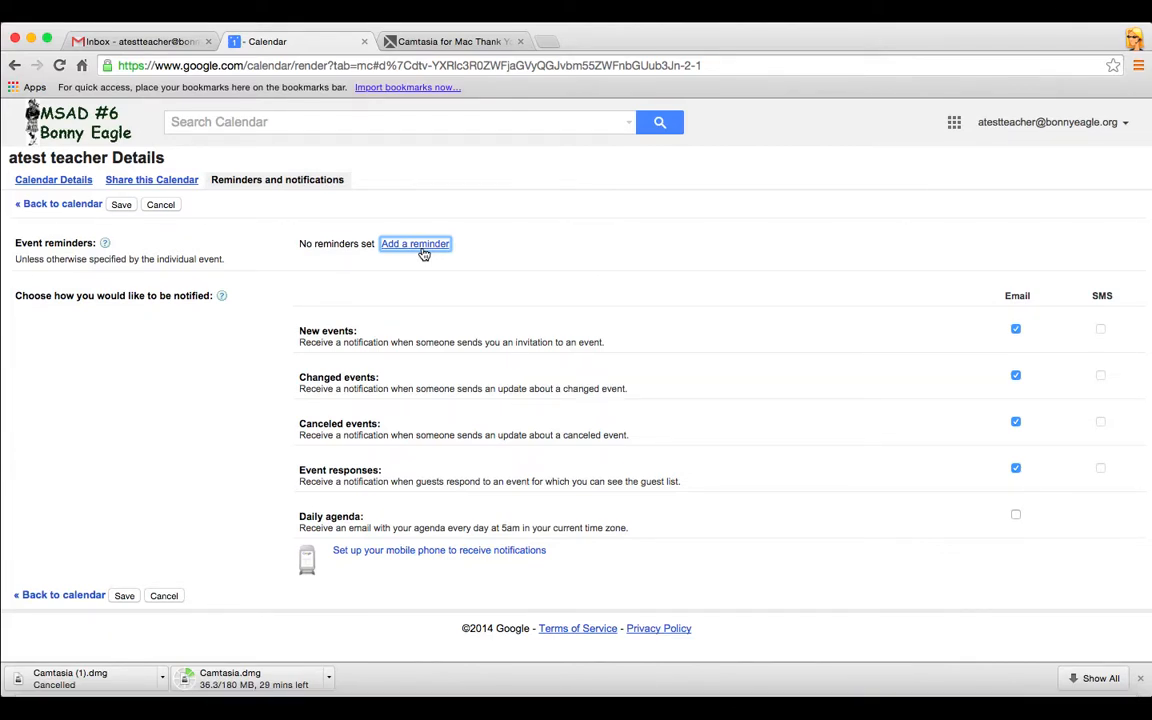
# Add an Email reminder 1 hour before events
pyautogui.click(424, 254)
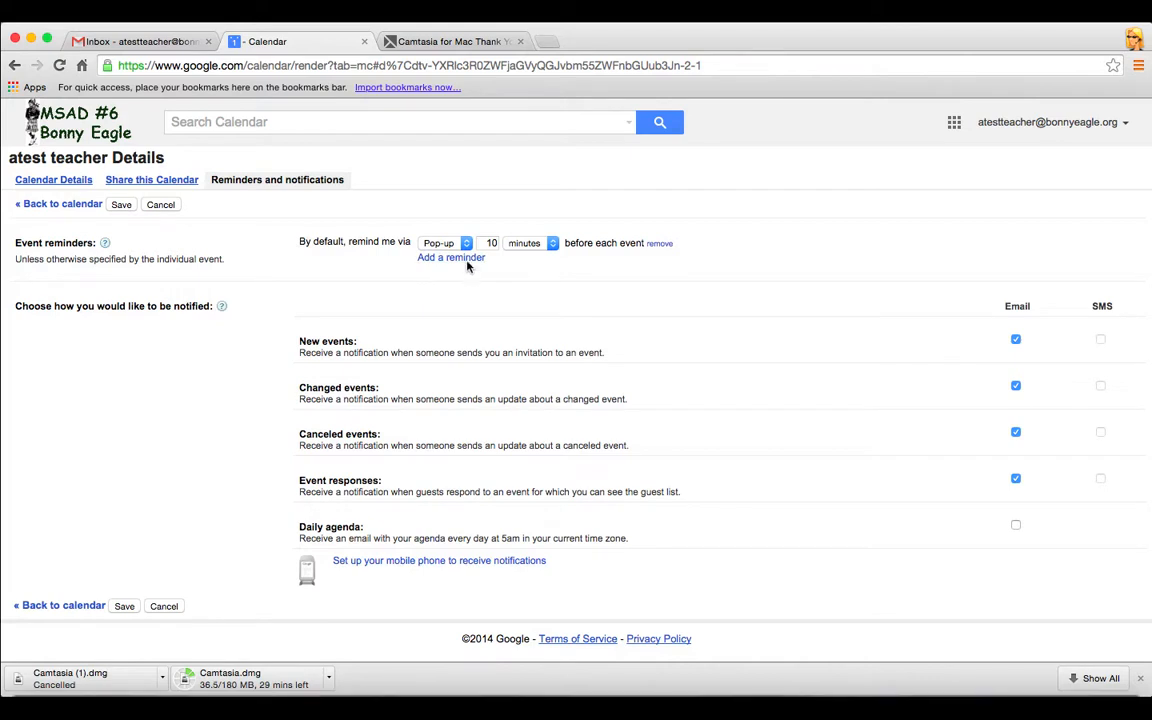
pyautogui.click(466, 244)
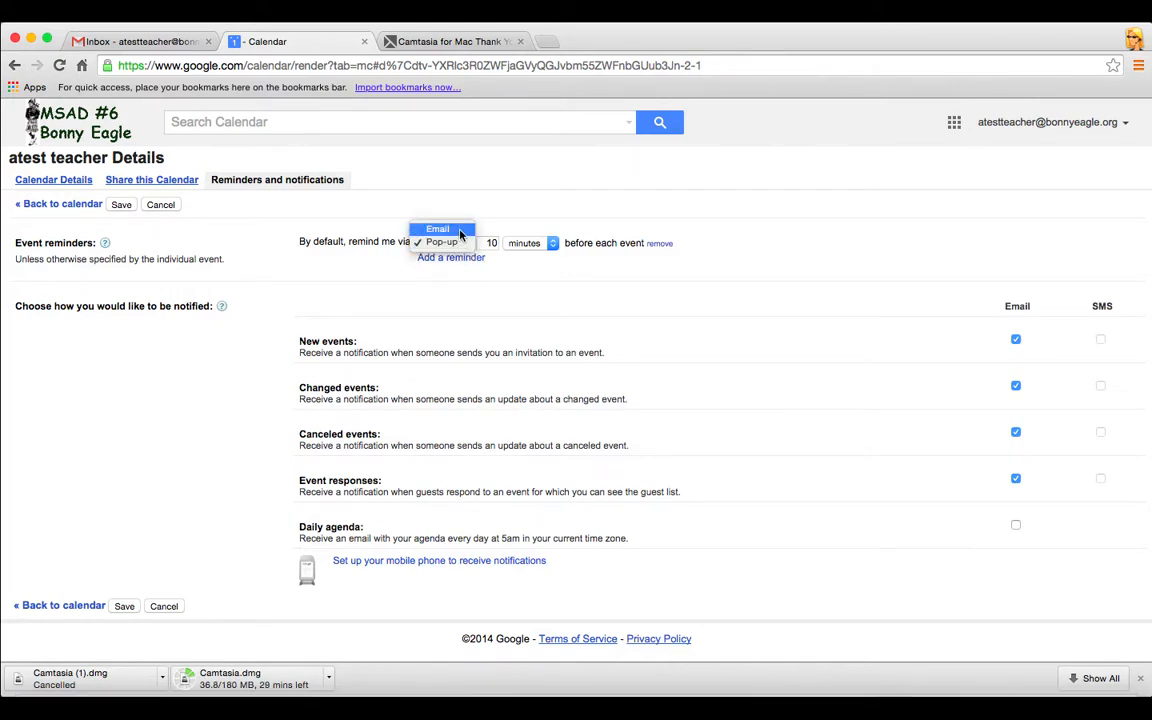
pyautogui.click(460, 231)
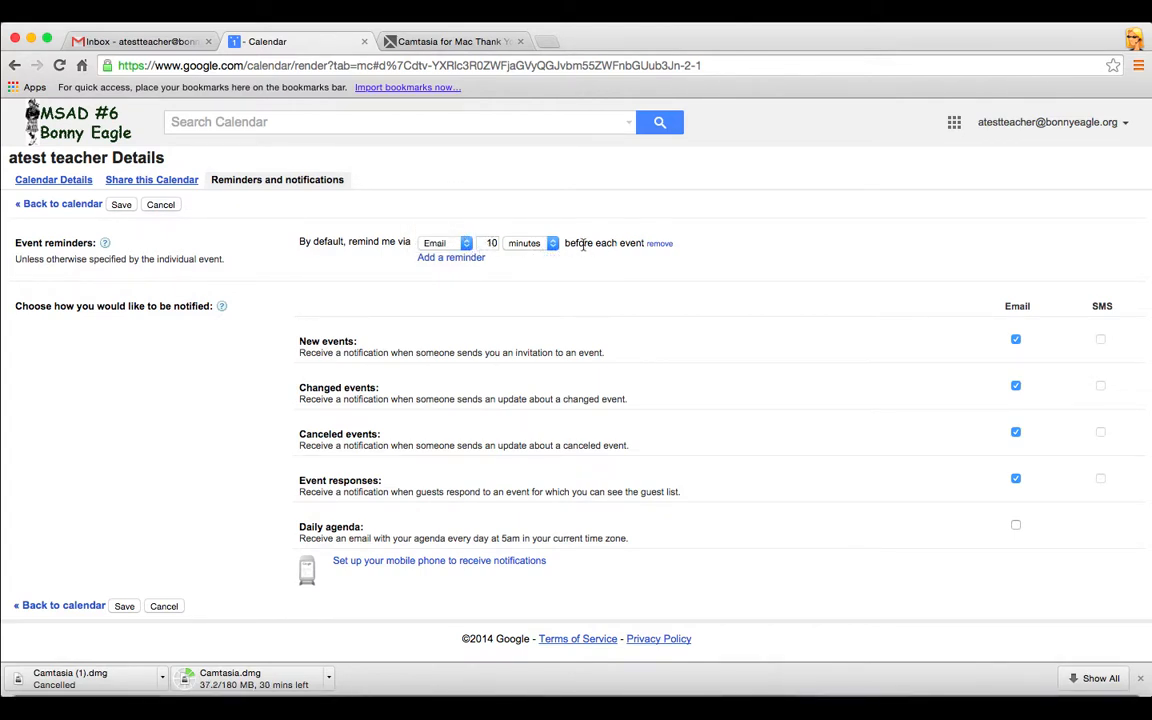
pyautogui.click(491, 243)
pyautogui.click(545, 243)
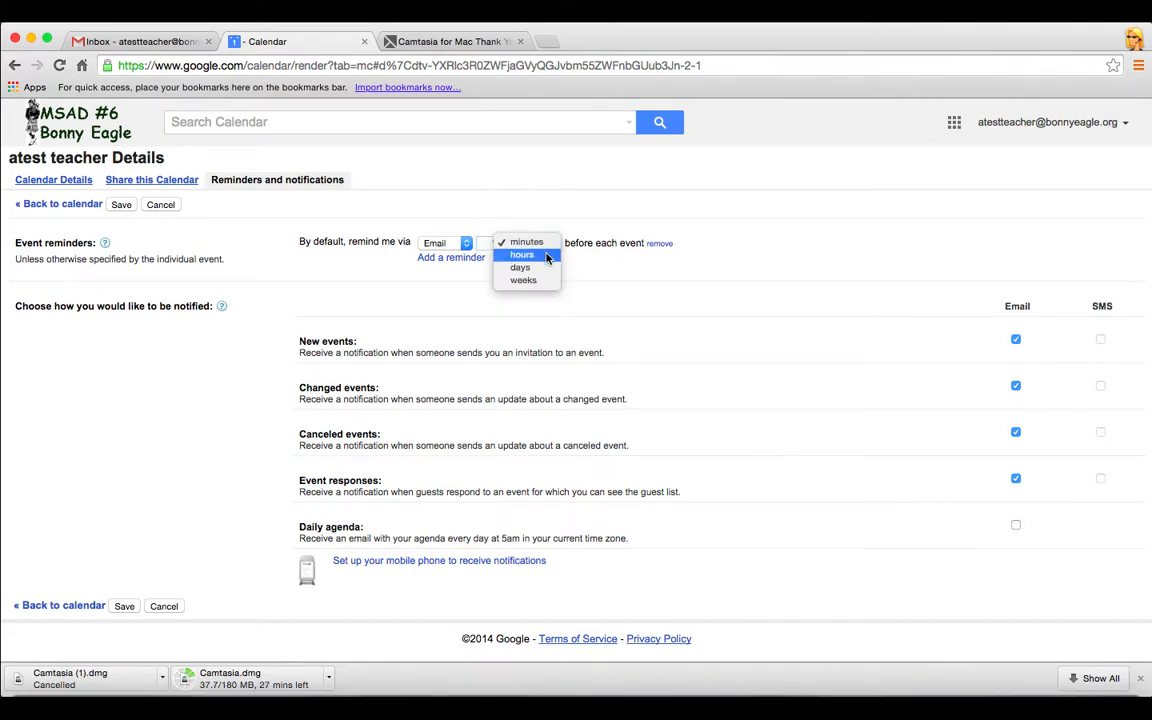
pyautogui.click(540, 255)
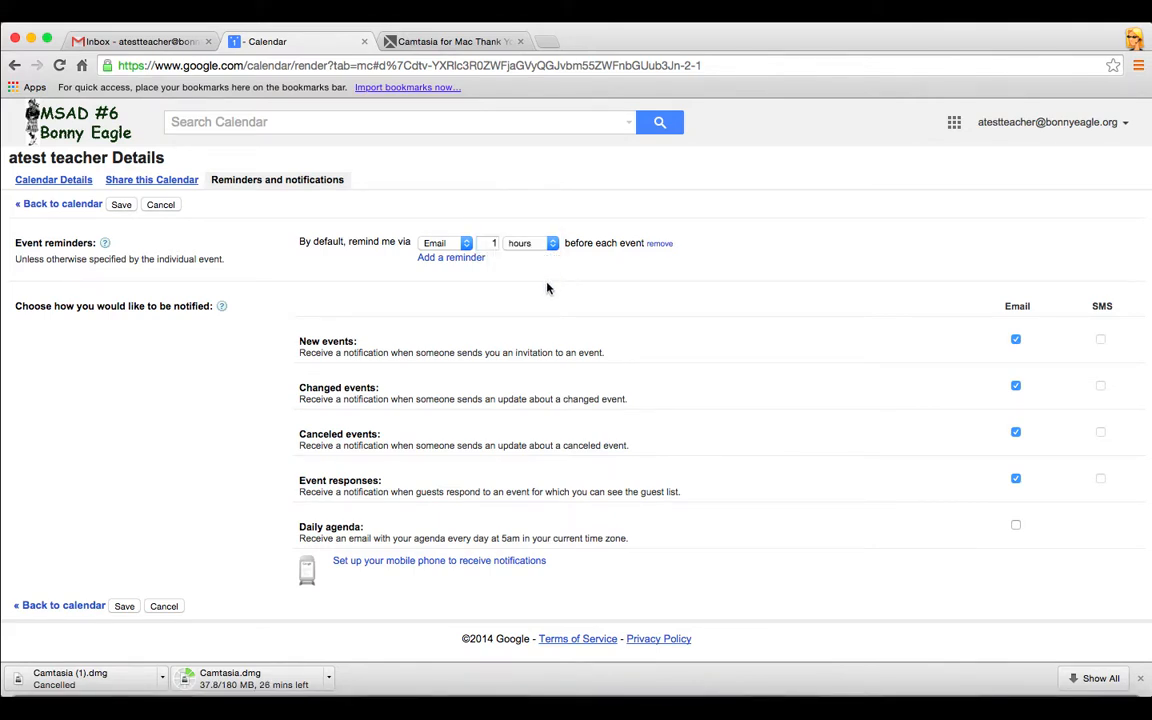
# Add a pop-up reminder 30 minutes before, remove the extra row, and save
pyautogui.click(452, 258)
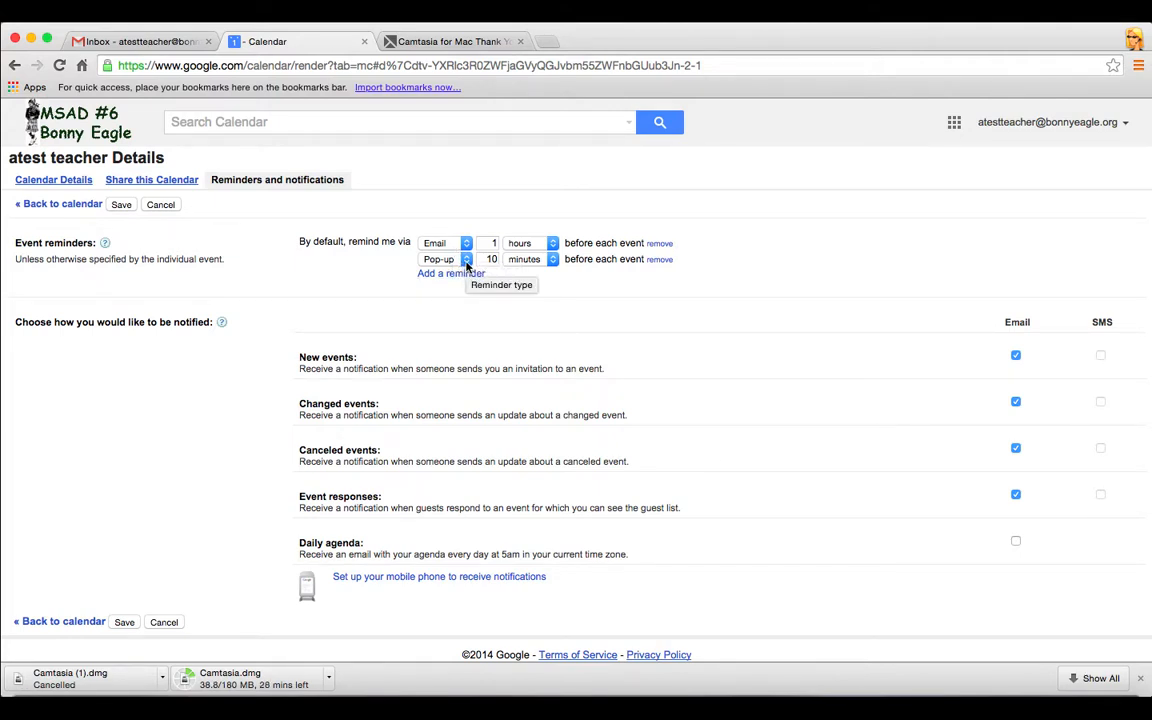
pyautogui.click(489, 259)
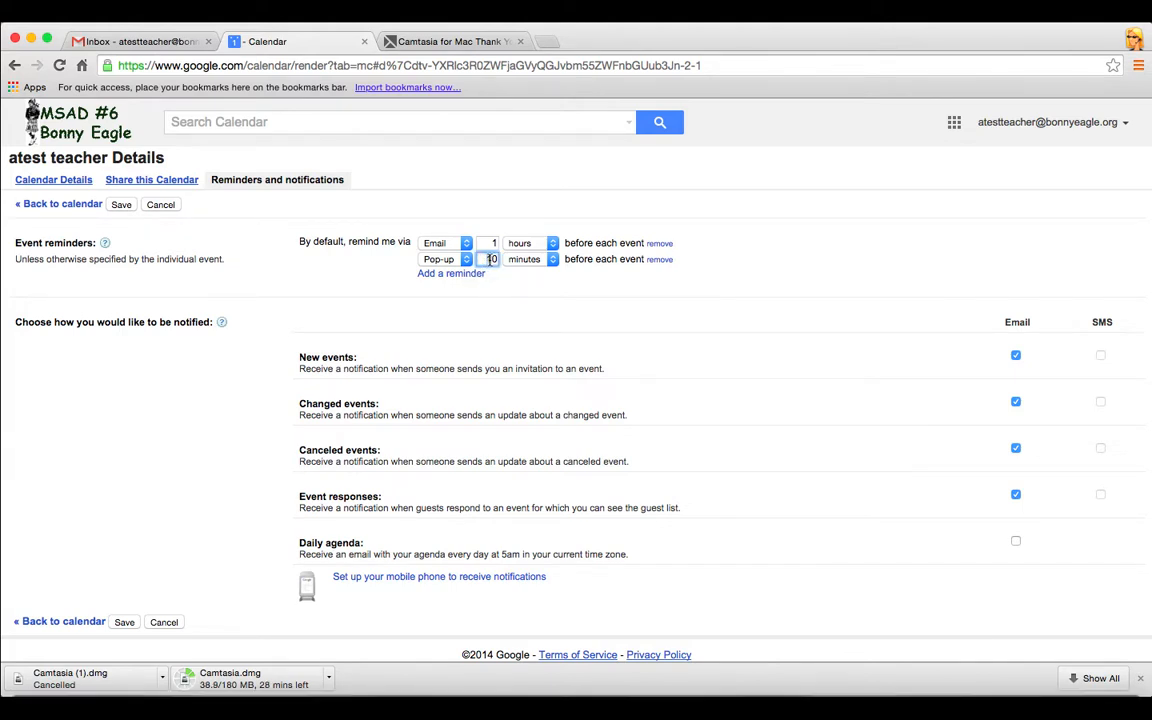
pyautogui.write('30')
pyautogui.click(557, 303)
pyautogui.click(450, 274)
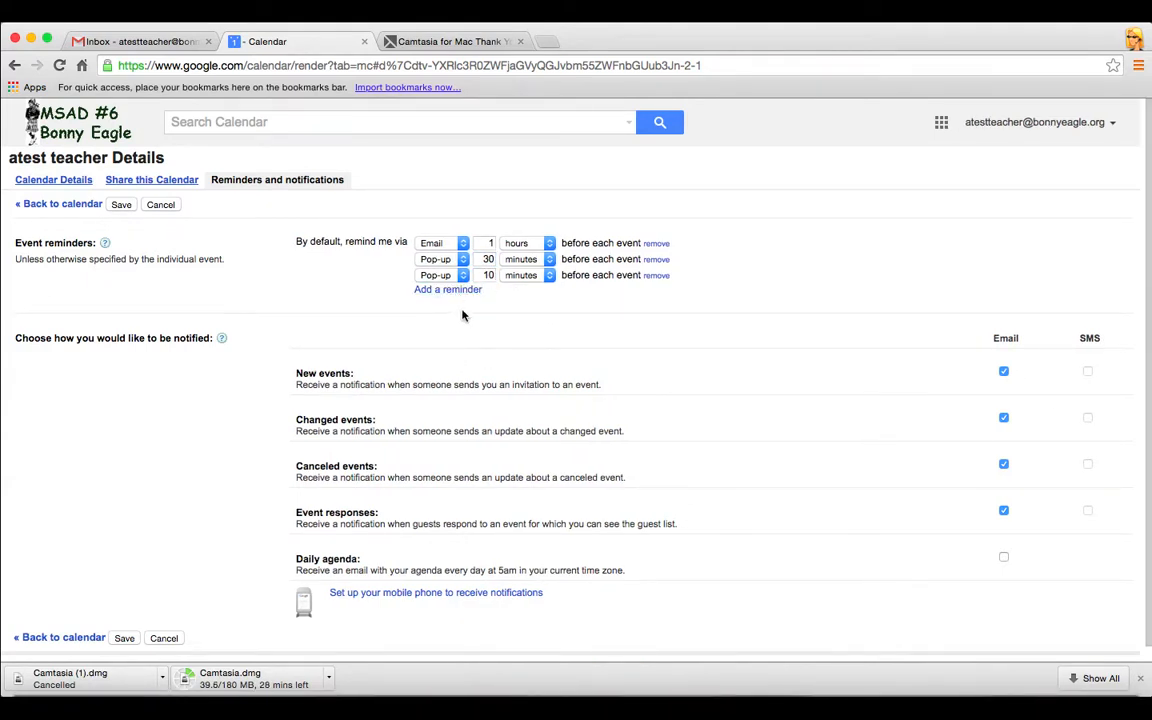
pyautogui.click(657, 276)
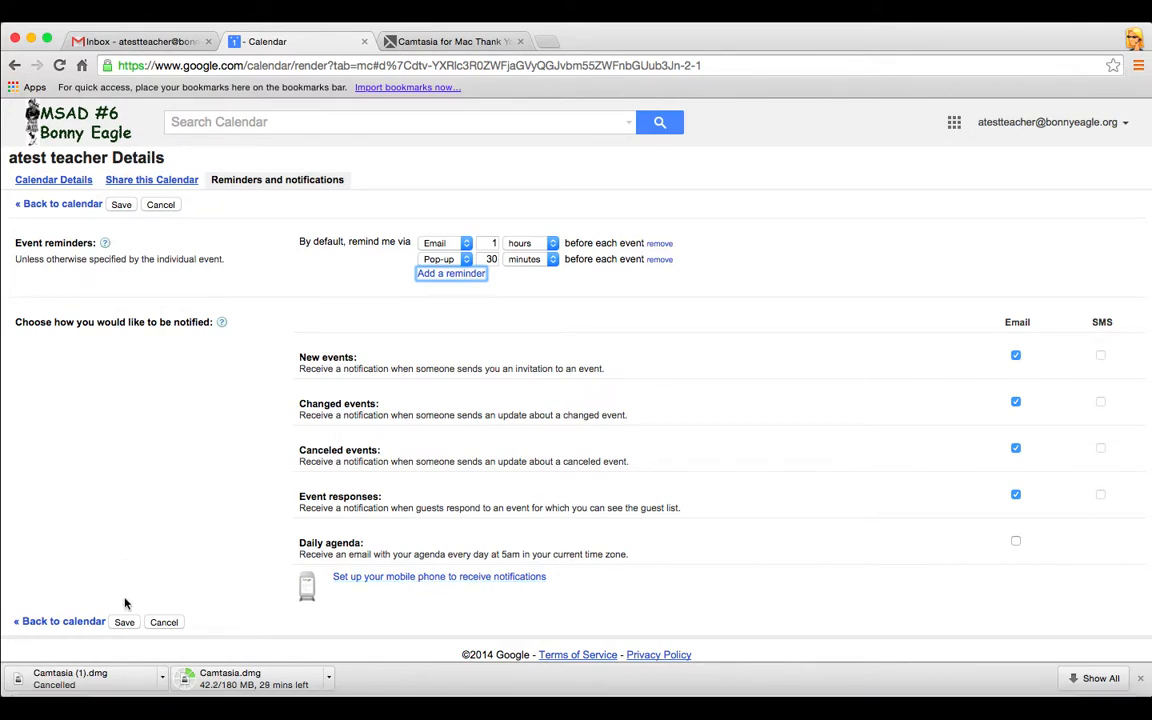
pyautogui.click(124, 622)
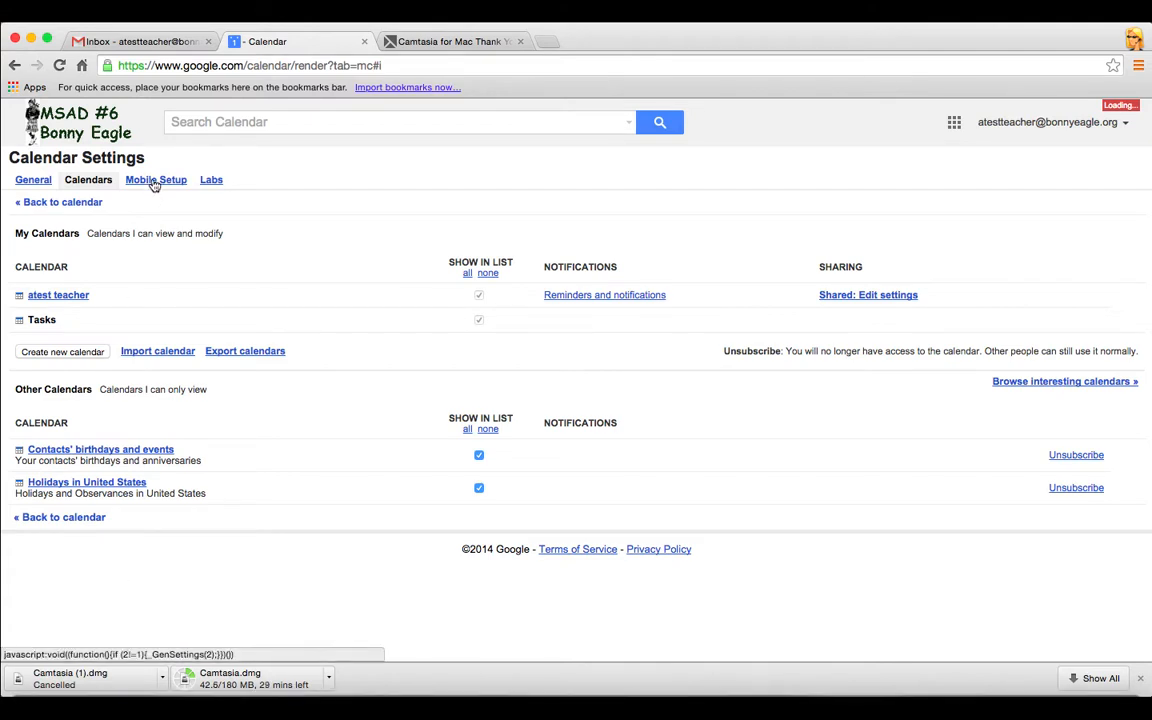
# View the Mobile Setup SMS settings, then switch to the Labs page
pyautogui.click(155, 180)
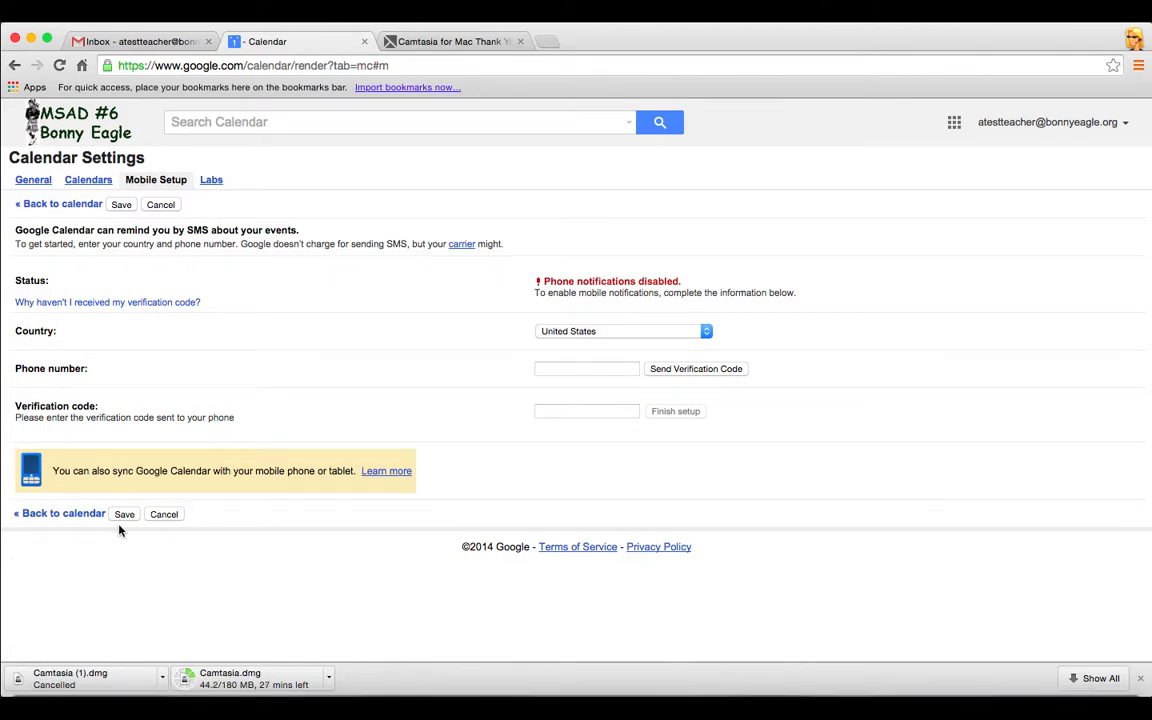
pyautogui.click(211, 182)
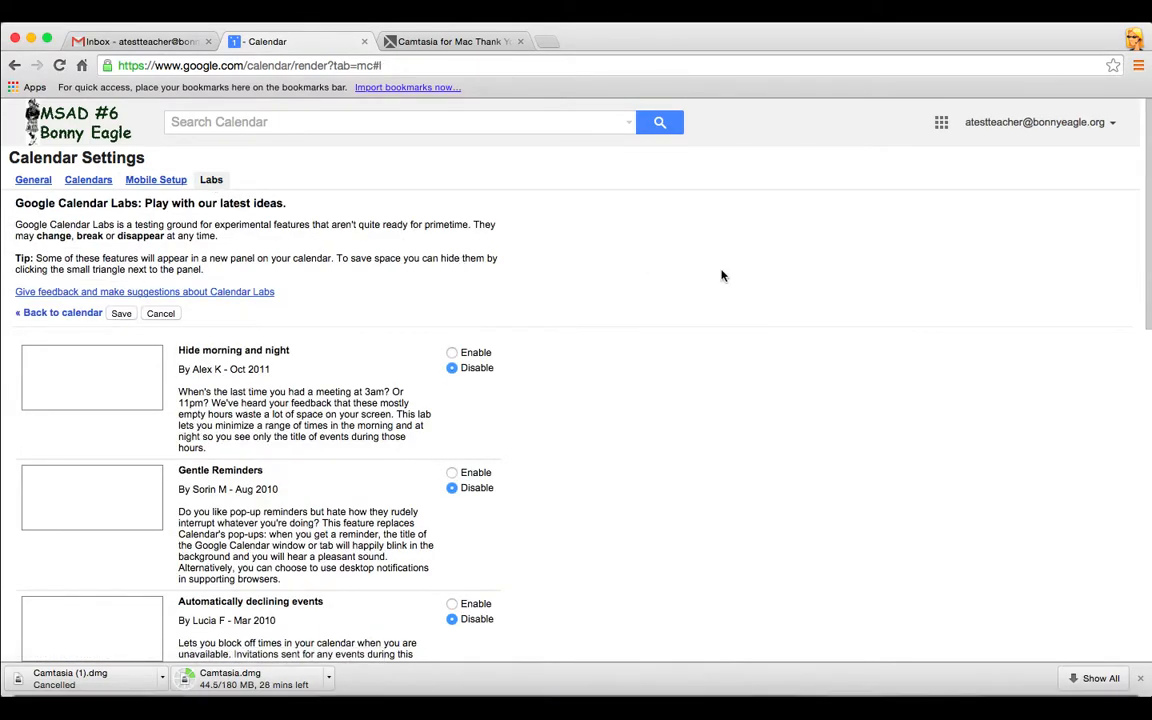
# Scroll through the Labs experimental features, then return to the Calendars settings tab
pyautogui.scroll(-1, 770, 276)
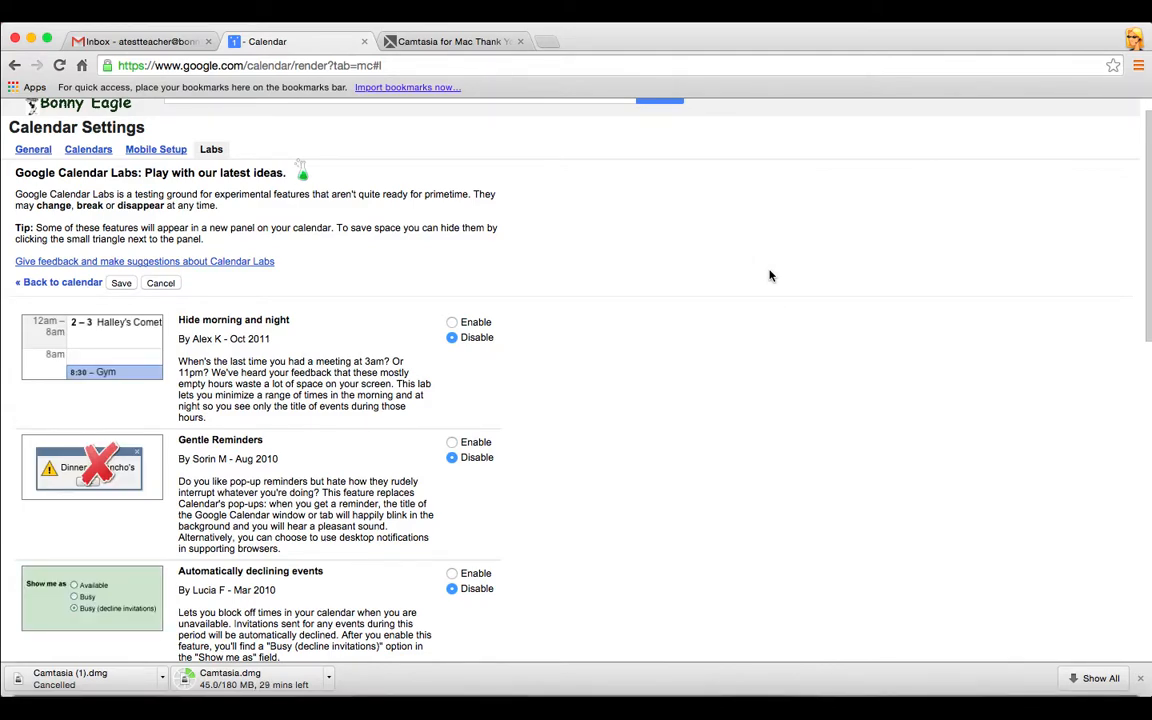
pyautogui.scroll(-4, 770, 276)
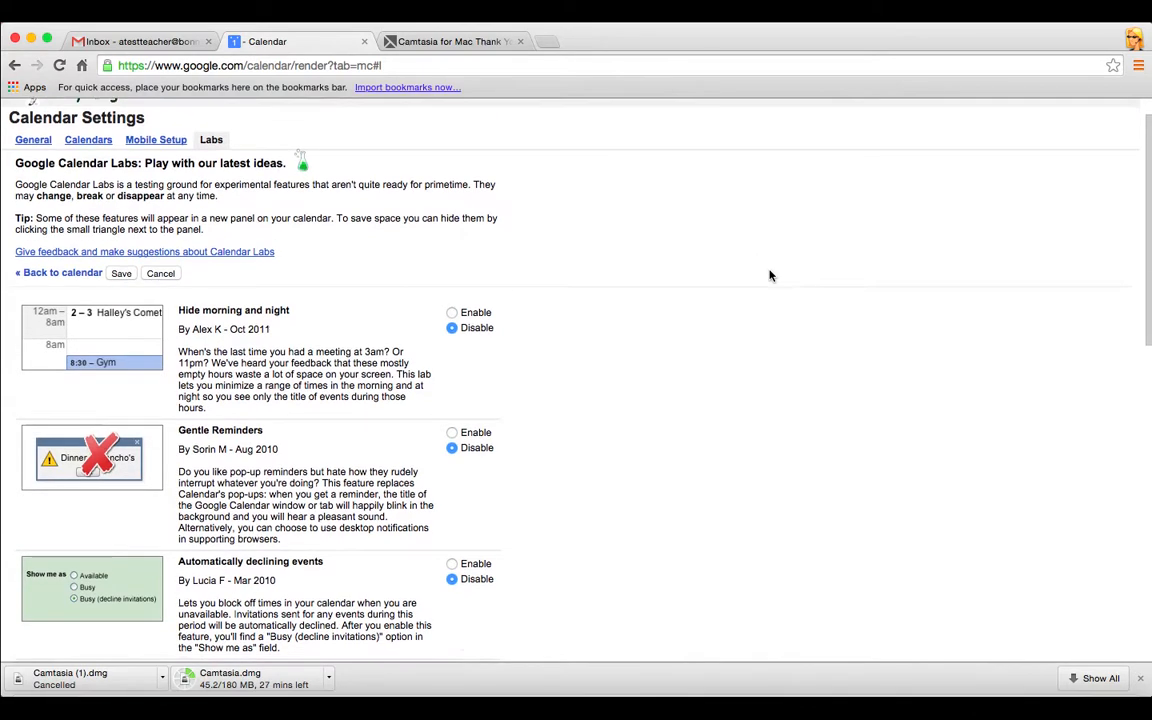
pyautogui.scroll(-2, 770, 276)
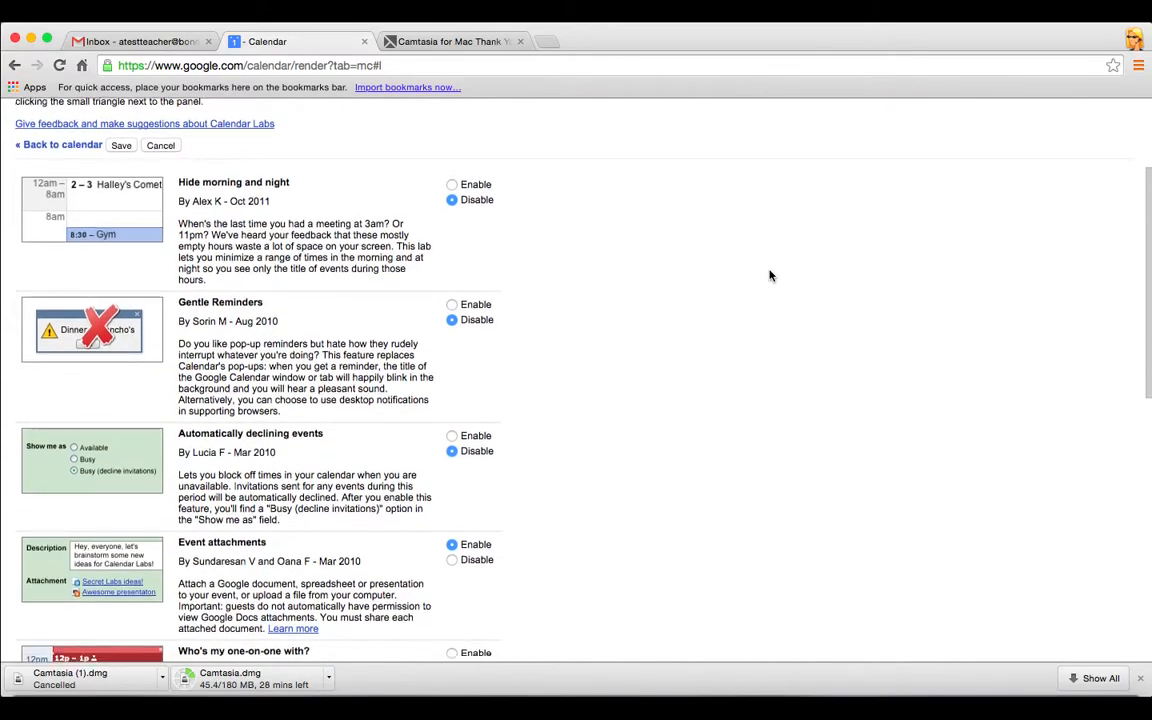
pyautogui.scroll(-3, 770, 276)
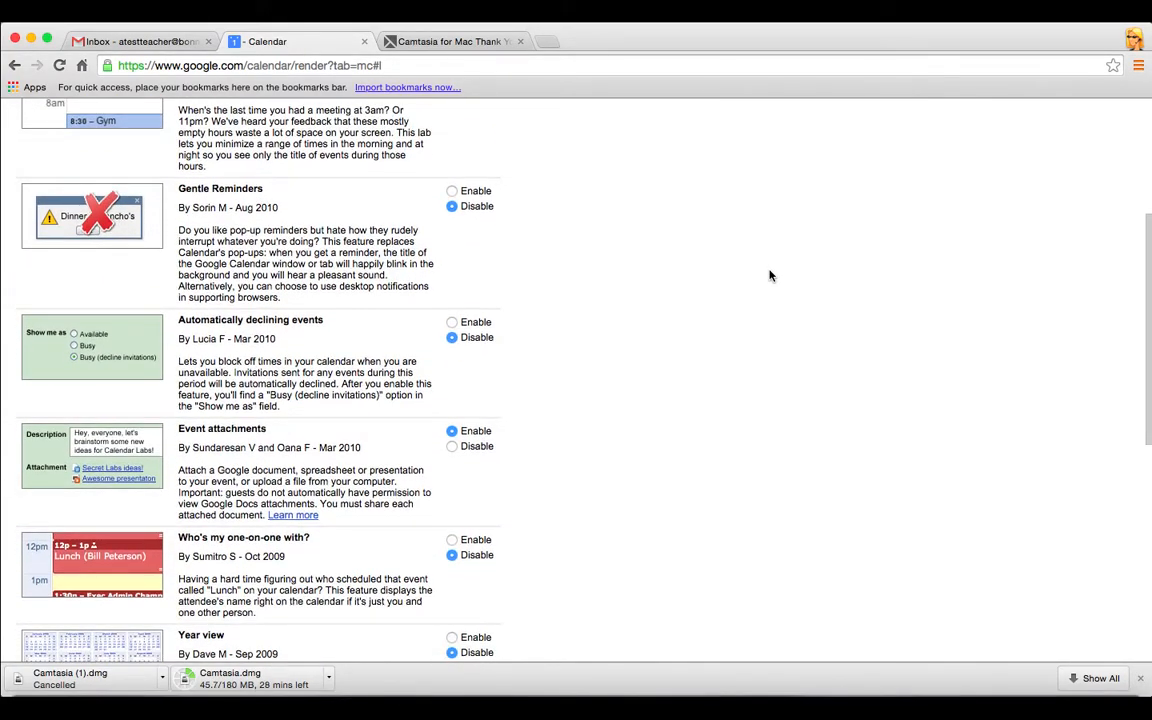
pyautogui.scroll(-4, 770, 276)
pyautogui.scroll(-3, 770, 276)
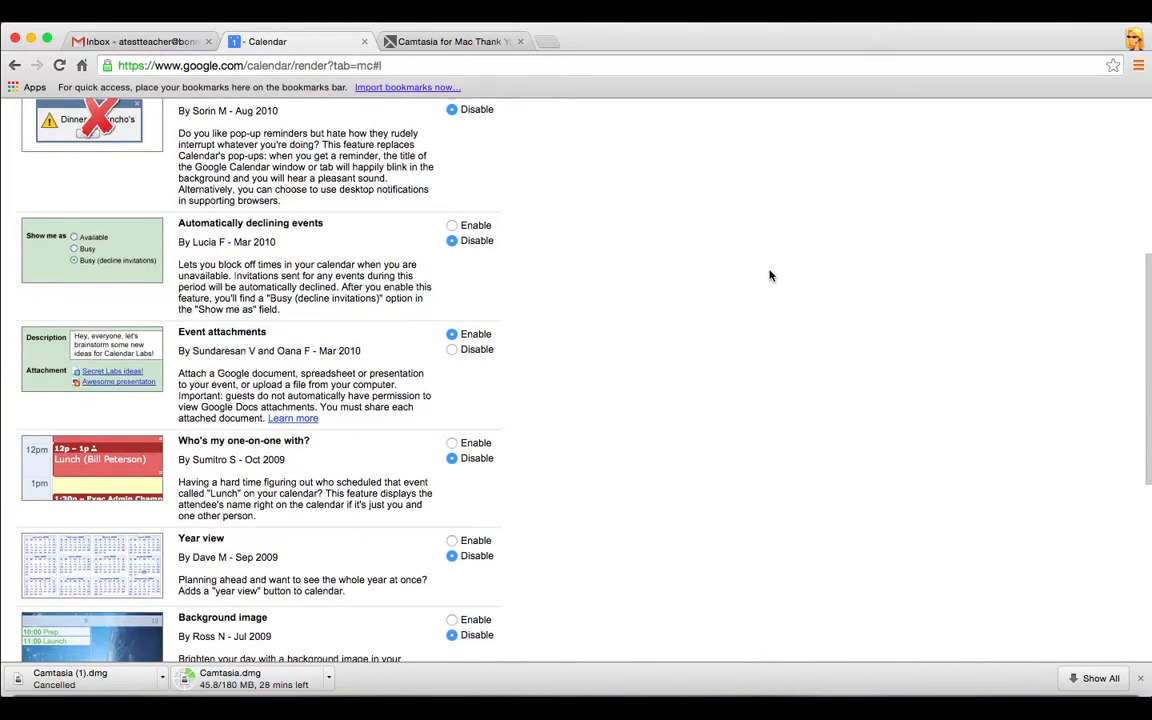
pyautogui.scroll(-2, 770, 276)
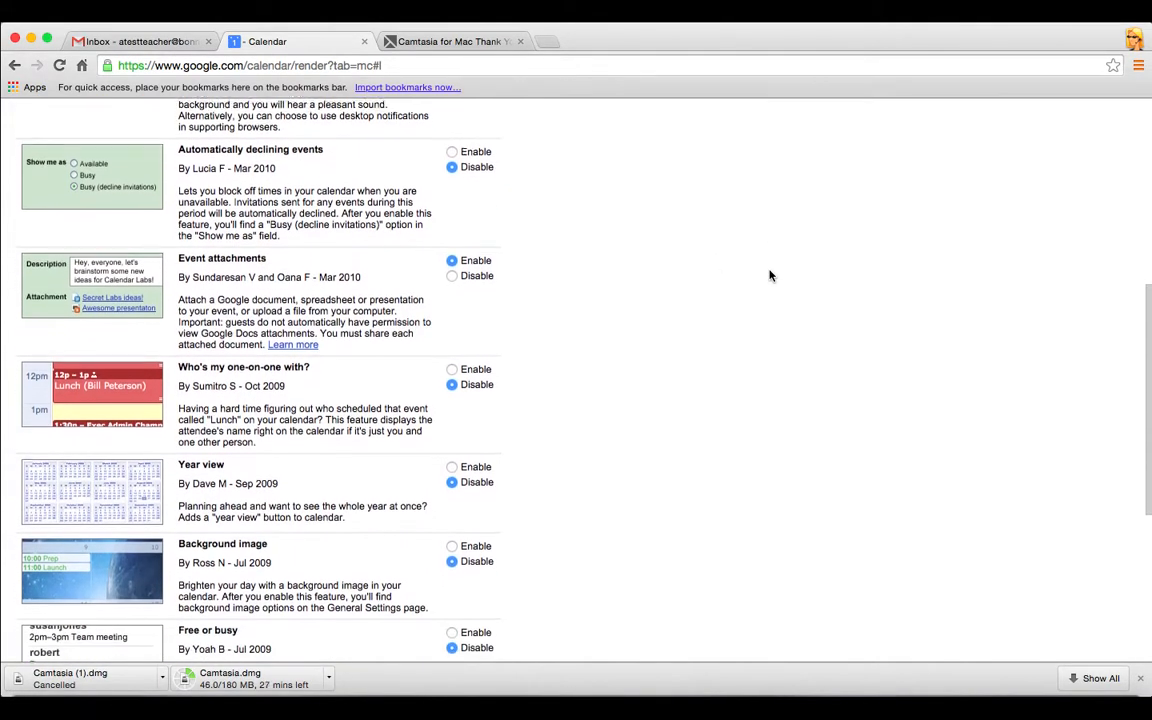
pyautogui.scroll(-4, 770, 276)
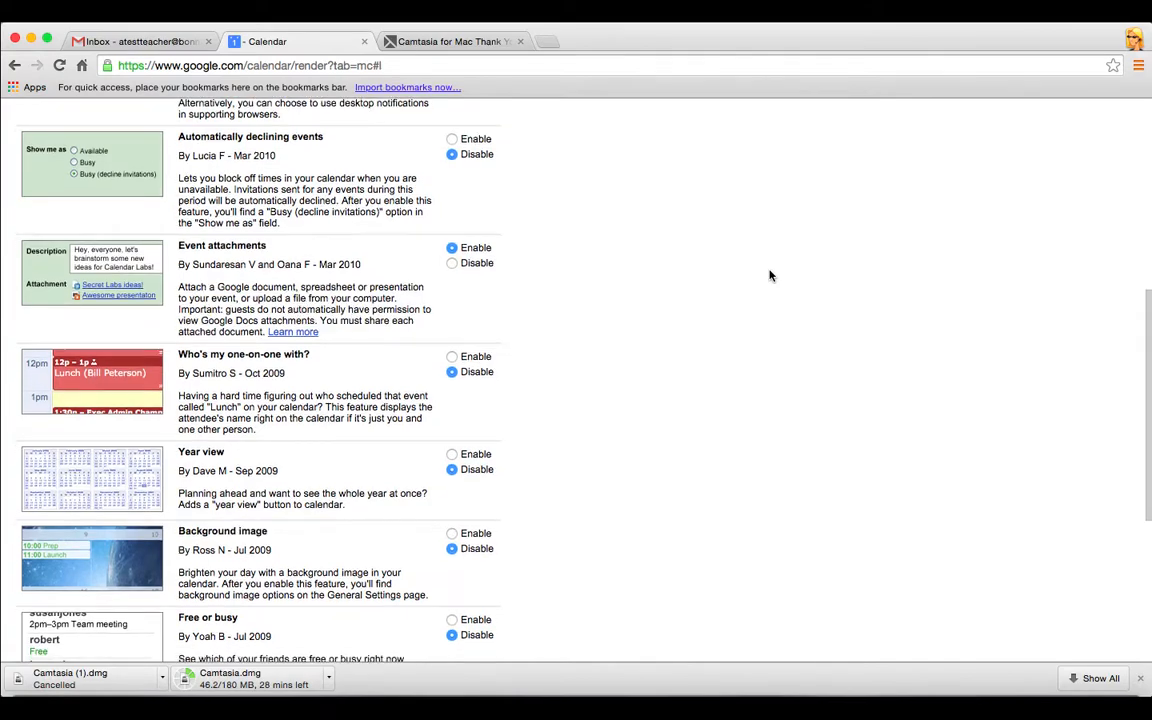
pyautogui.scroll(-4, 770, 276)
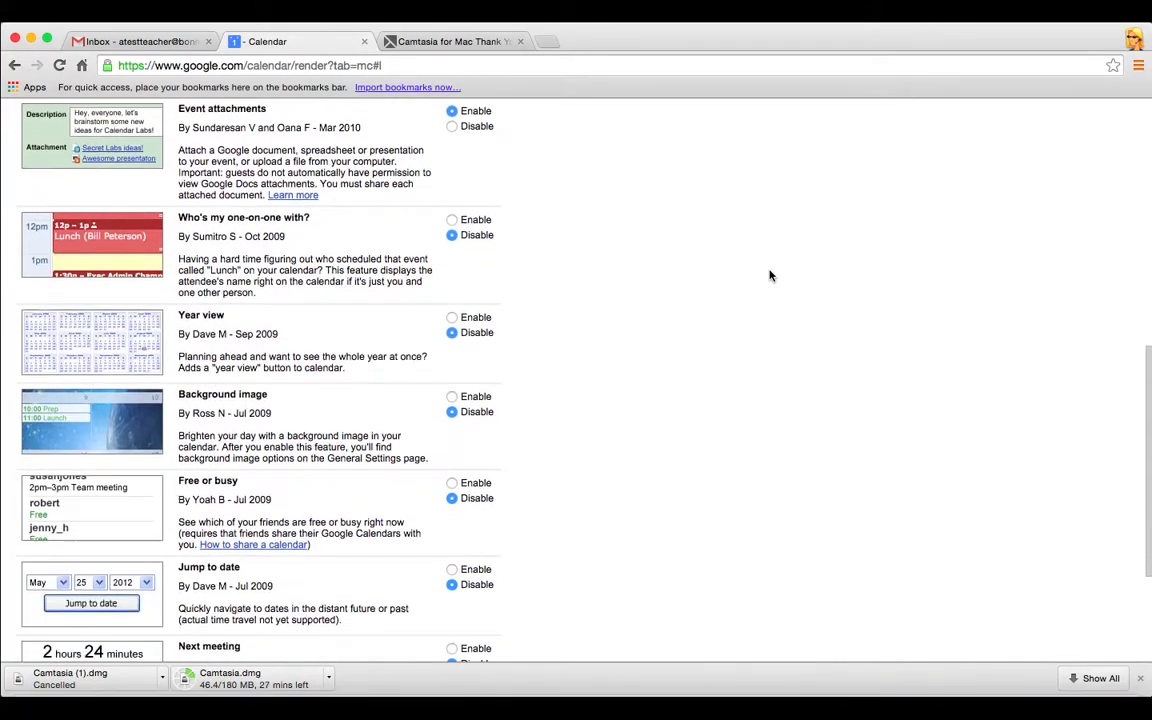
pyautogui.scroll(-1, 770, 276)
pyautogui.scroll(-3, 770, 276)
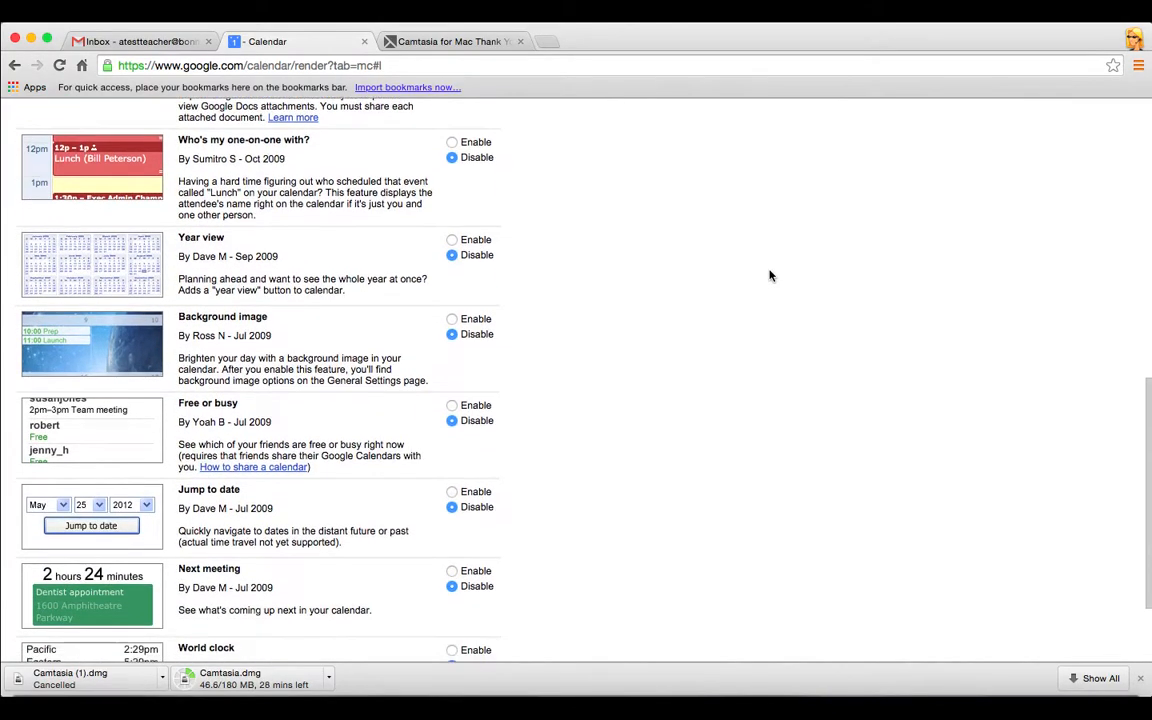
pyautogui.scroll(-2, 770, 276)
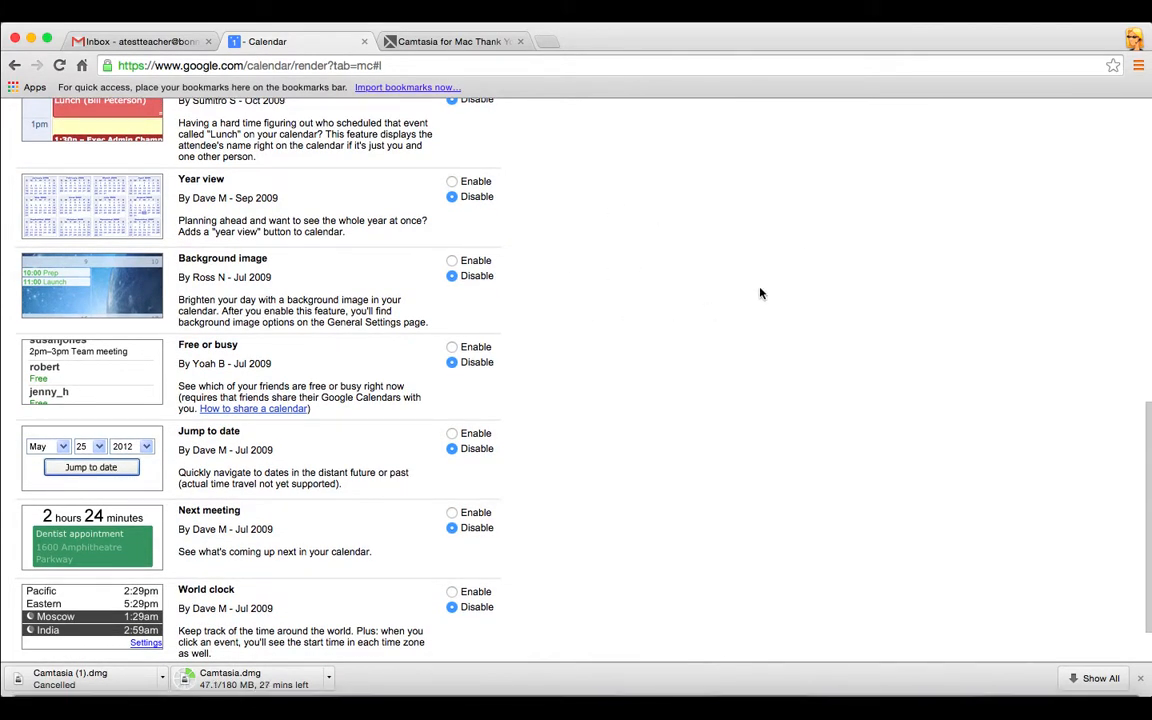
pyautogui.scroll(-3, 760, 293)
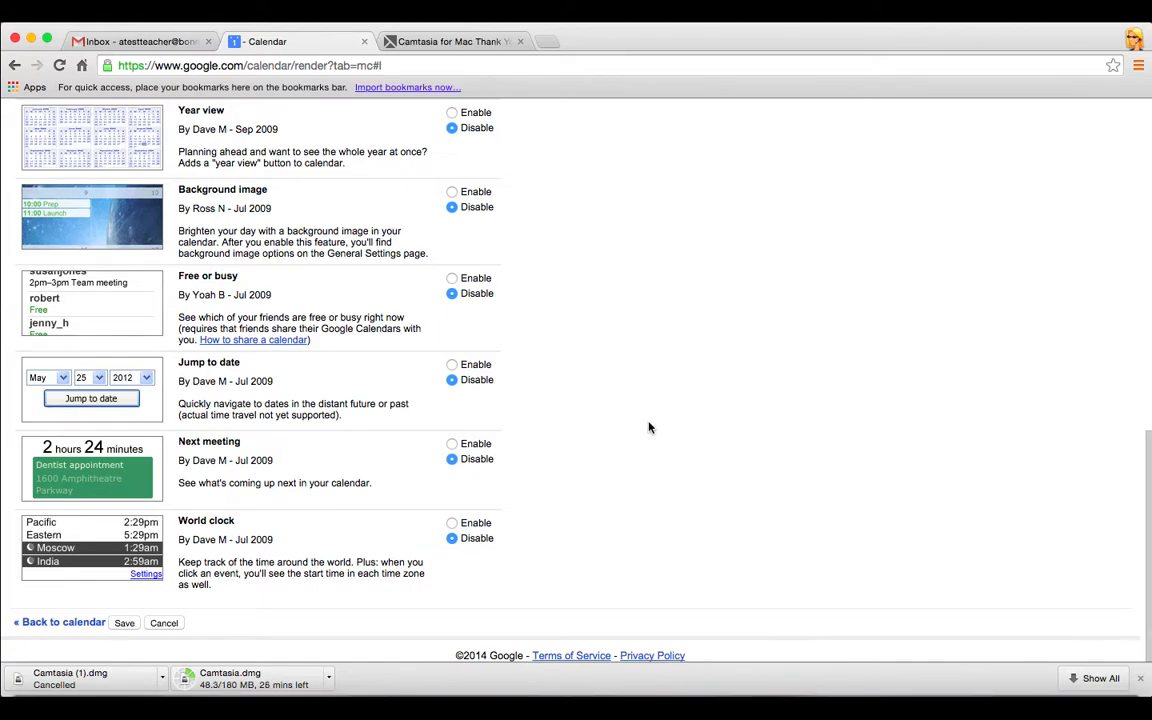
pyautogui.scroll(15, 648, 428)
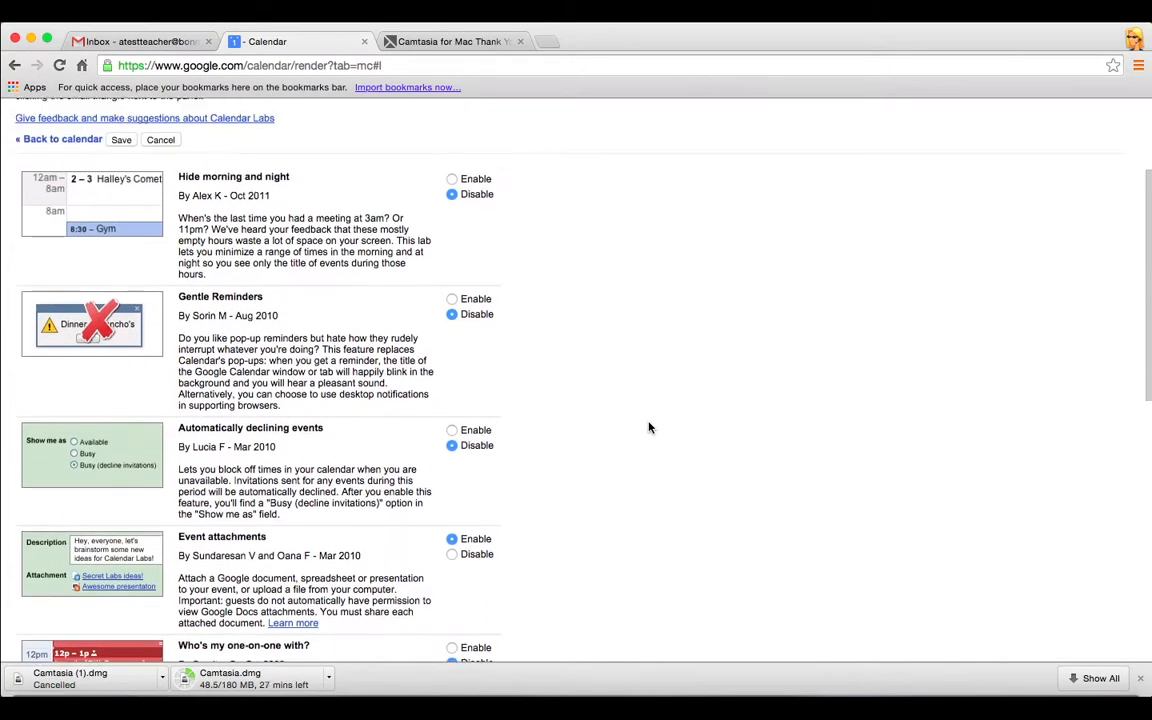
pyautogui.scroll(3, 648, 428)
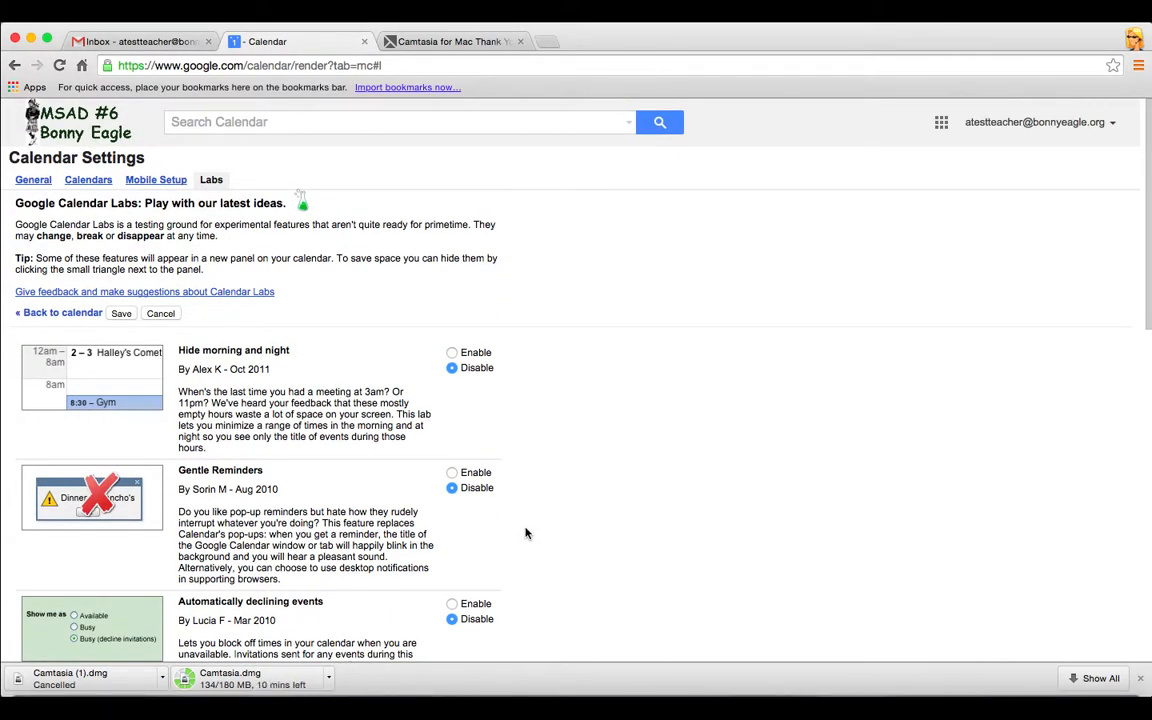
pyautogui.click(95, 183)
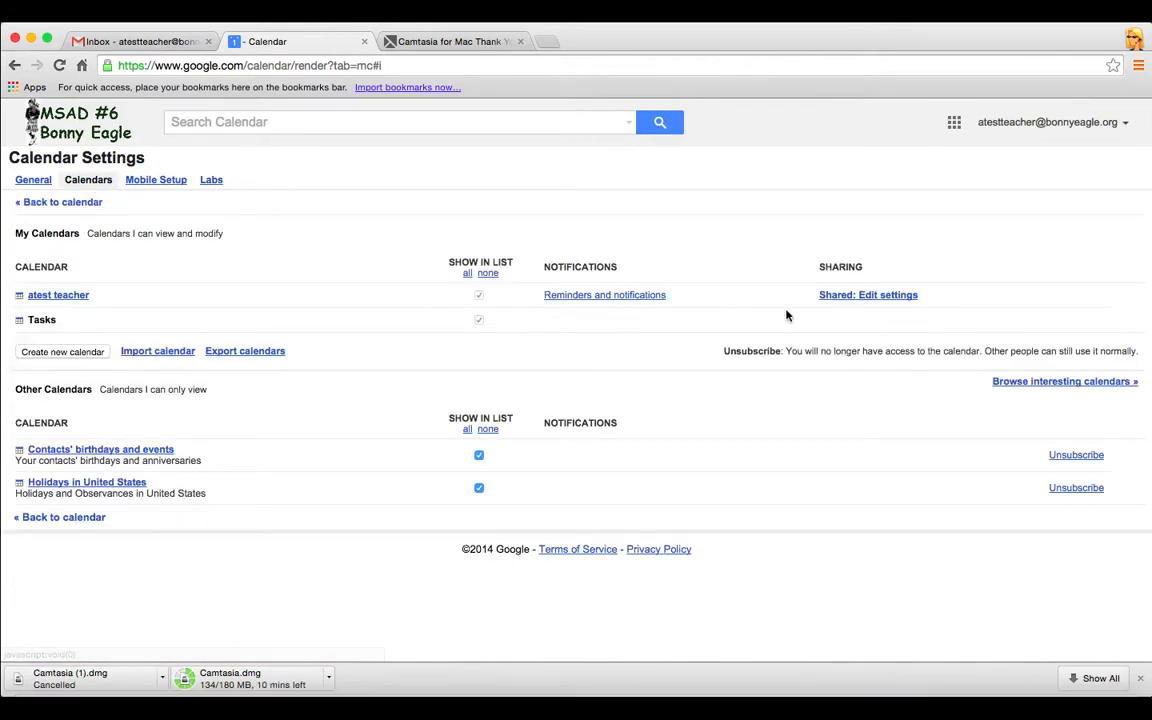
# Go to 'Shared: Edit settings' for the personal calendar
pyautogui.click(847, 296)
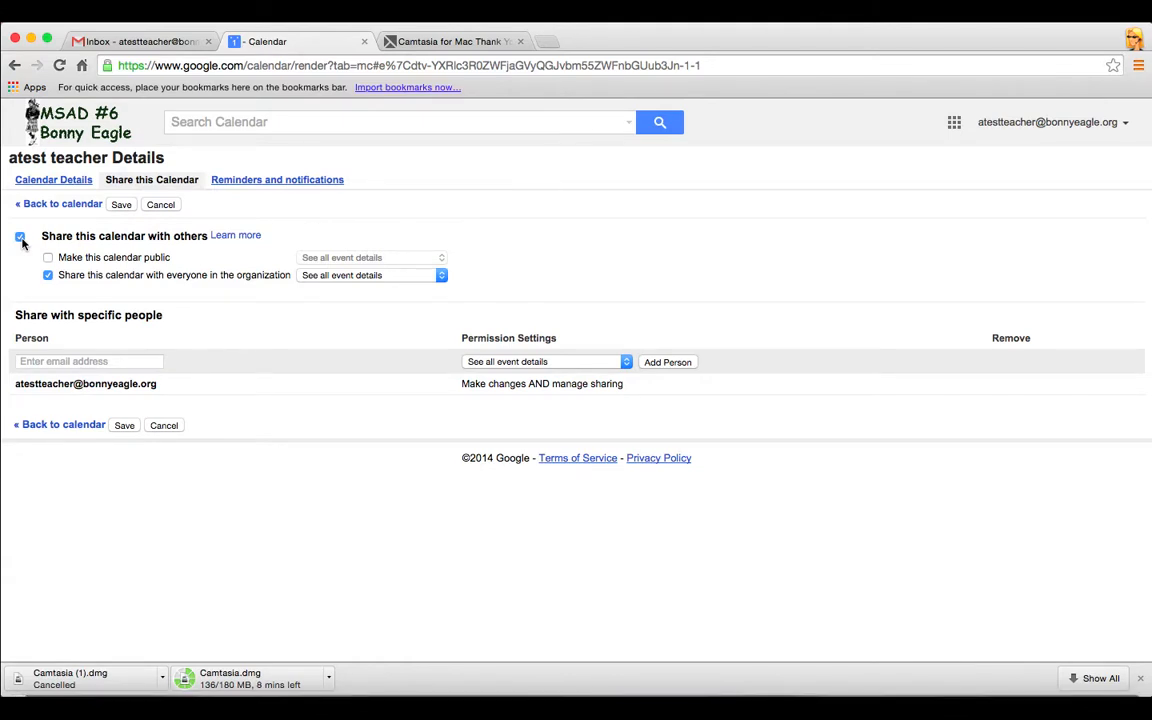
# Uncheck organization-wide sharing, keep See all event details, and return to the Oct 26 – Nov 1, 2014 week
pyautogui.click(22, 243)
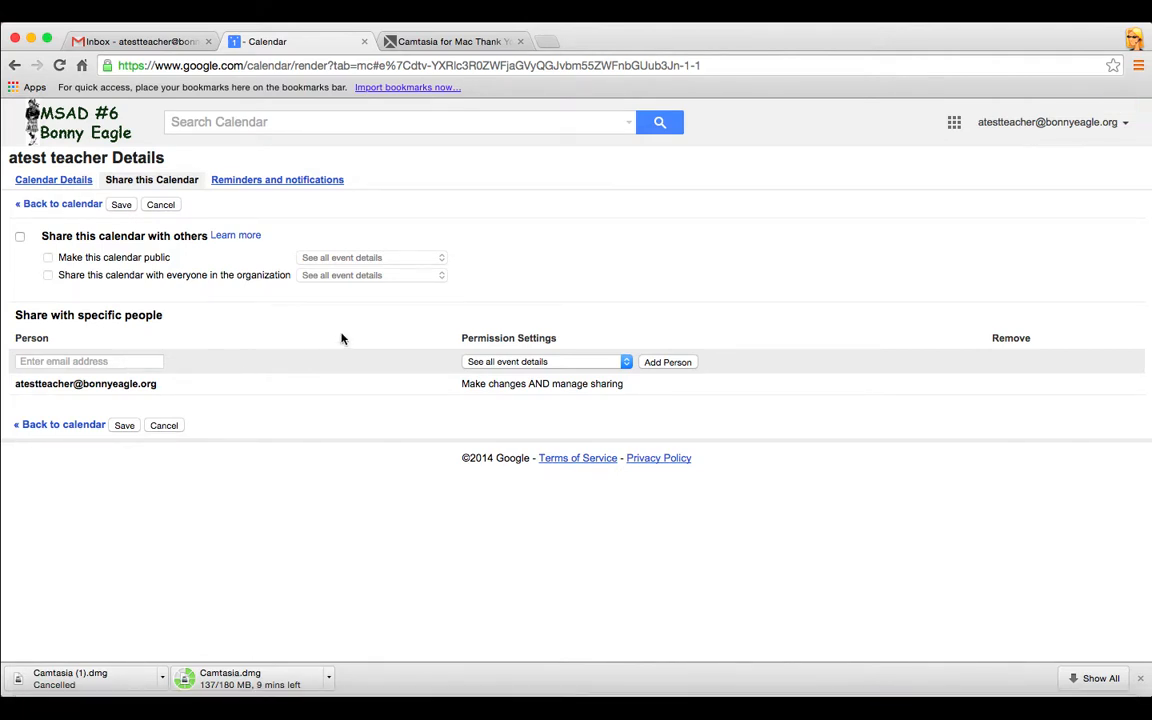
pyautogui.click(625, 364)
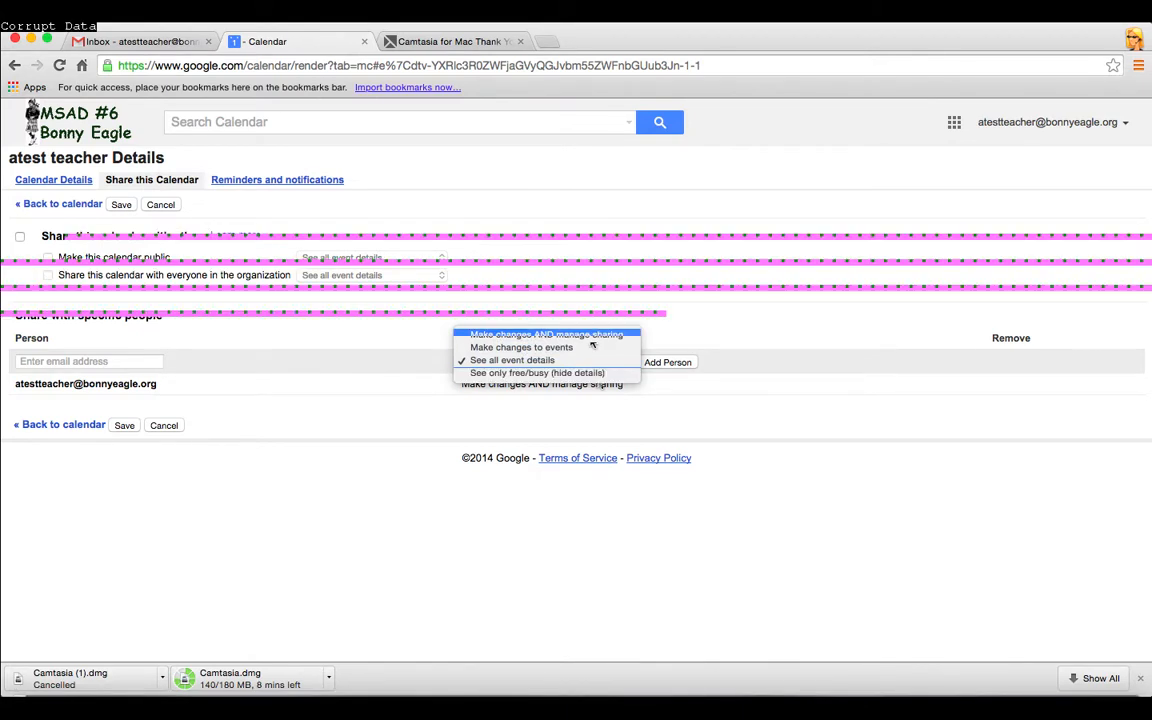
pyautogui.click(588, 450)
pyautogui.click(626, 362)
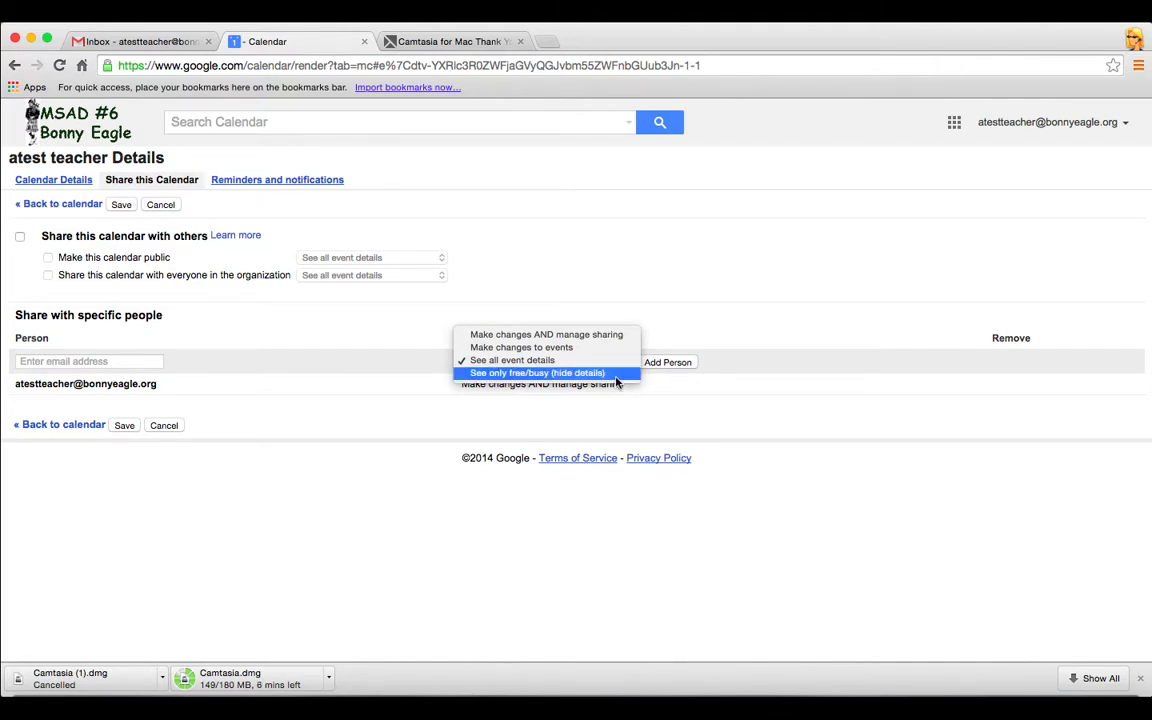
pyautogui.click(597, 363)
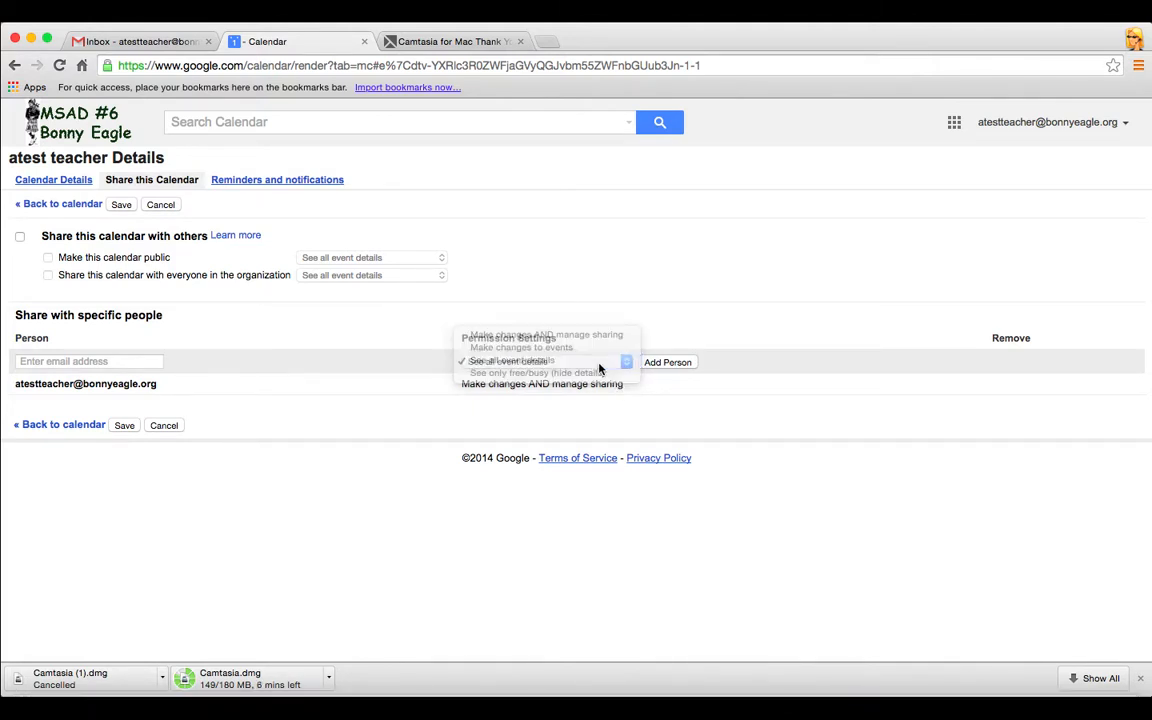
pyautogui.click(141, 360)
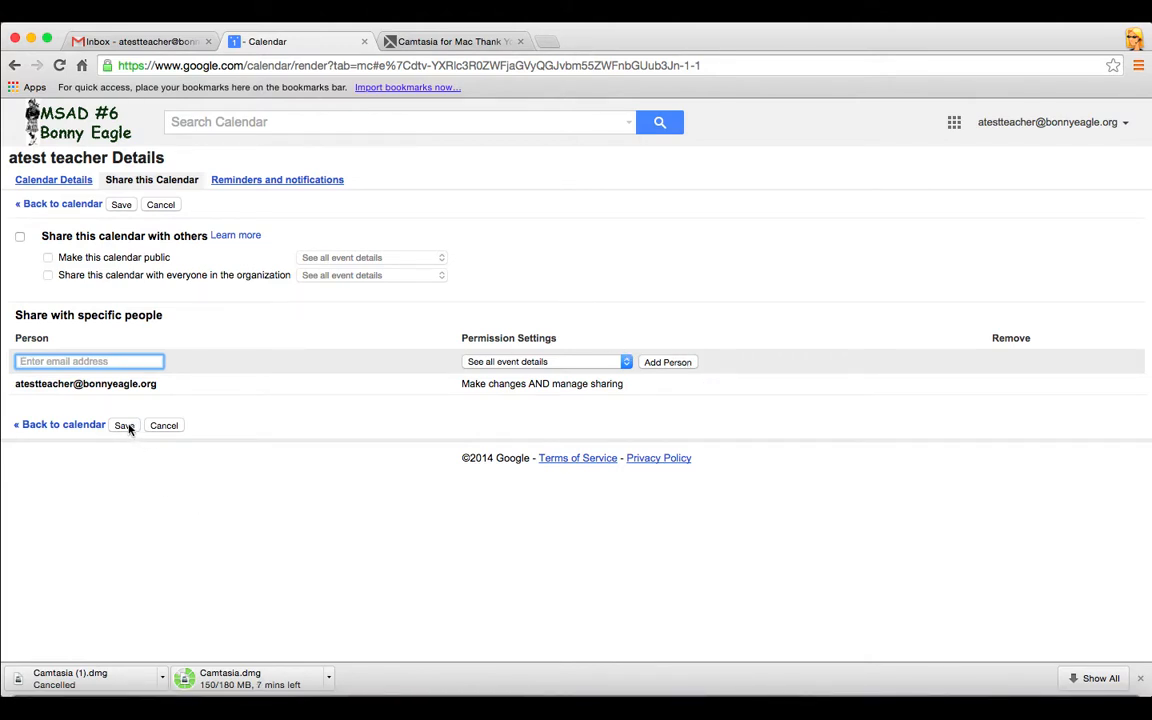
pyautogui.click(69, 209)
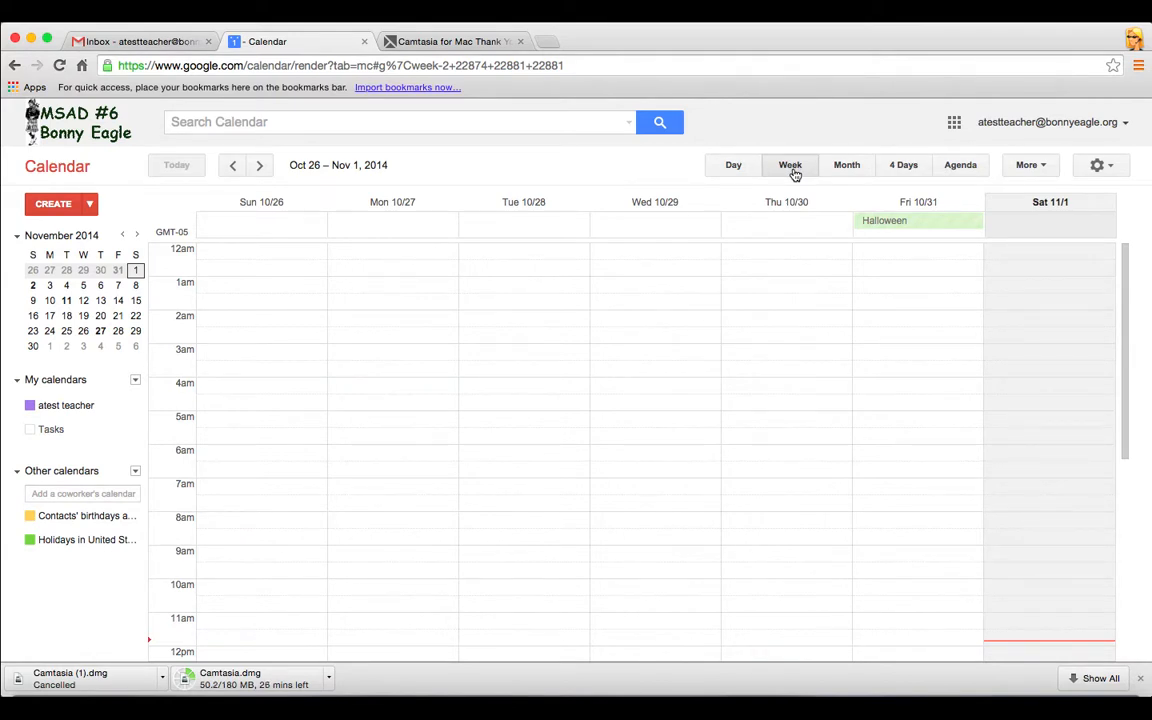
# Cycle through the Day, Month and 4 Days views, ending on the Agenda list of holidays
pyautogui.click(733, 170)
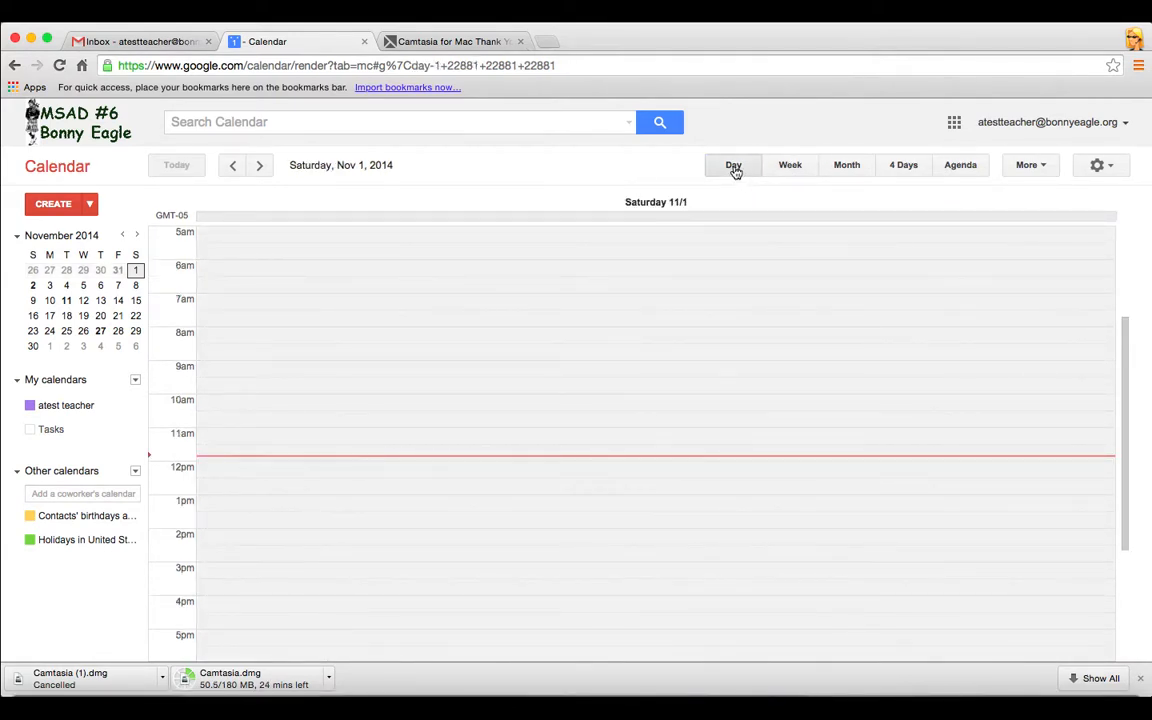
pyautogui.click(848, 170)
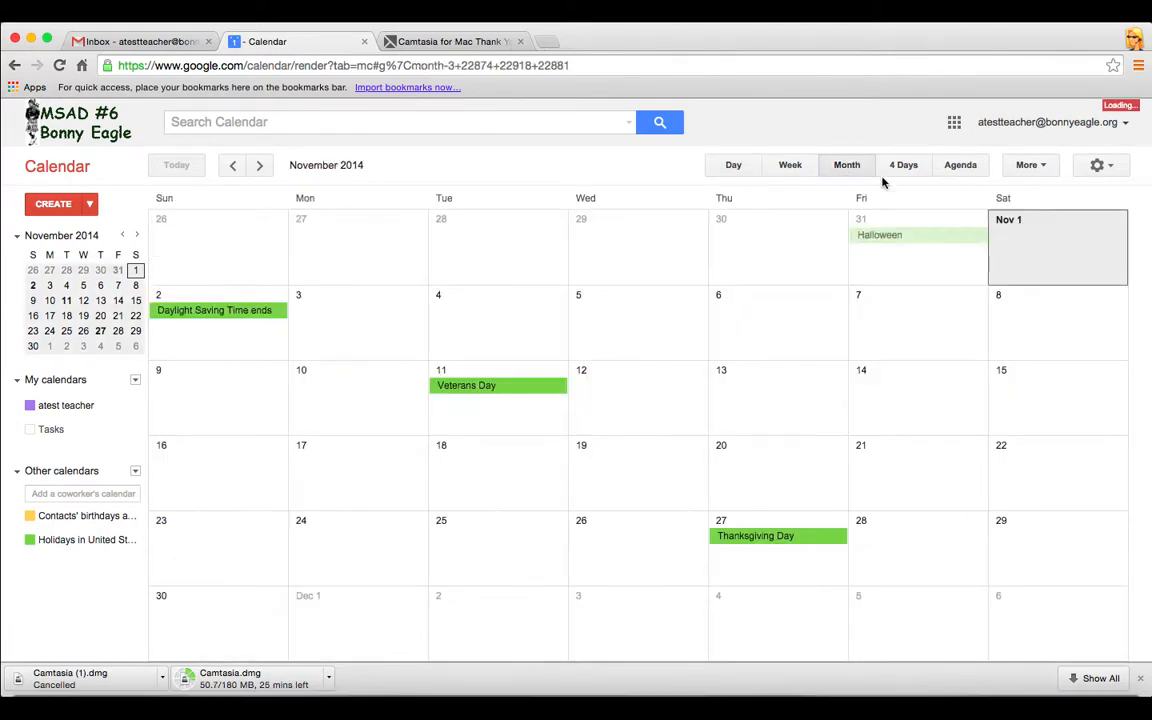
pyautogui.click(903, 170)
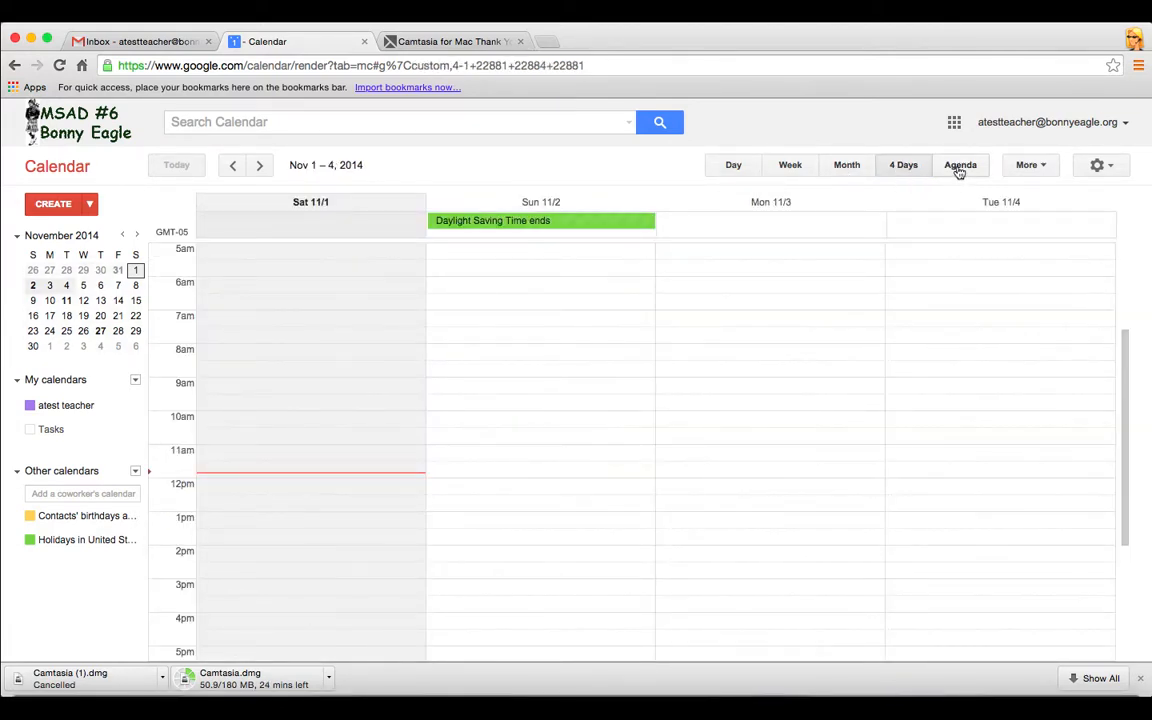
pyautogui.click(958, 170)
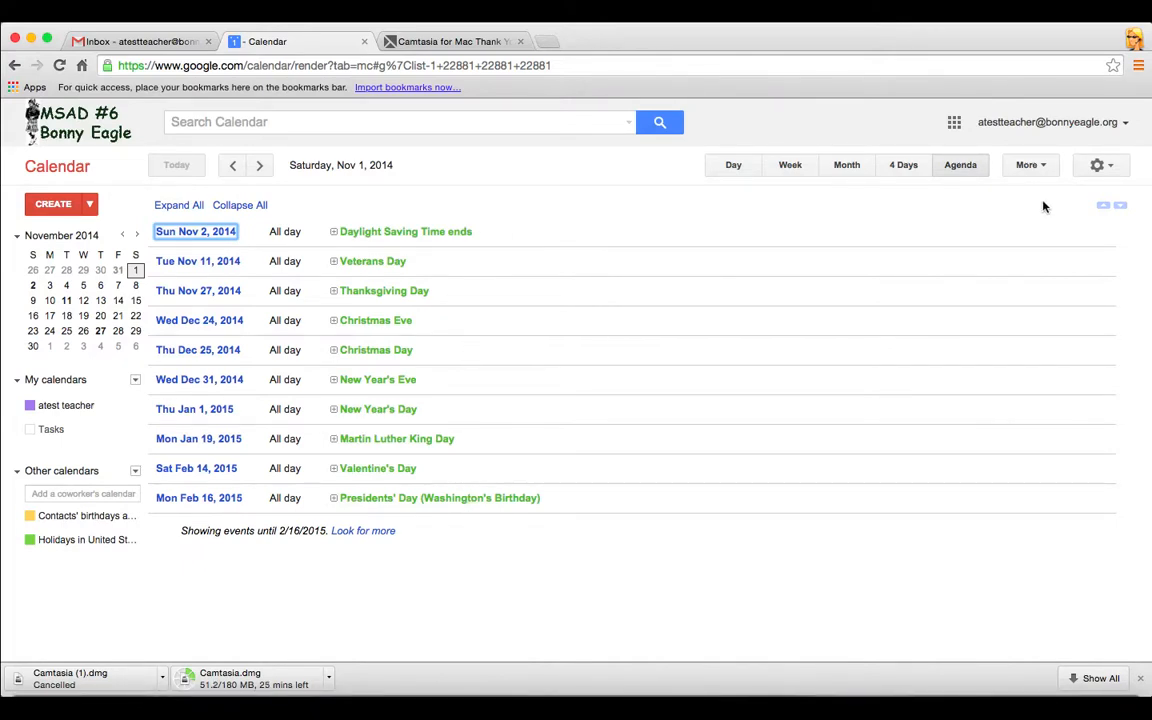
pyautogui.click(1040, 170)
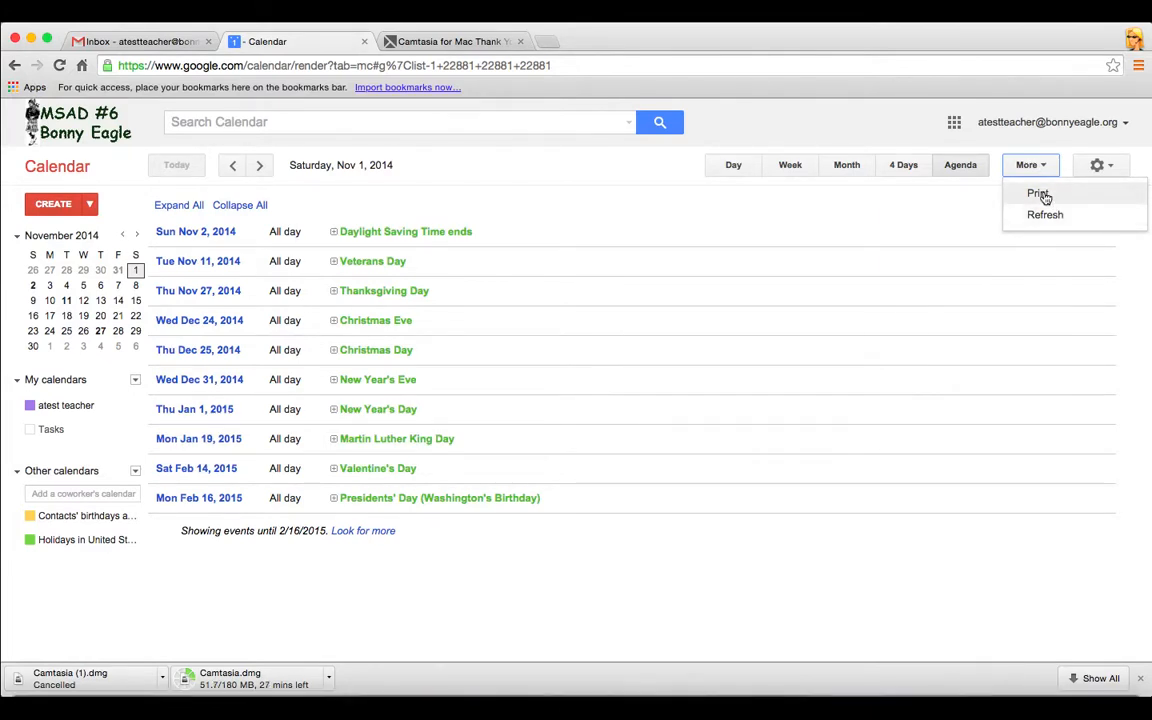
pyautogui.click(1040, 195)
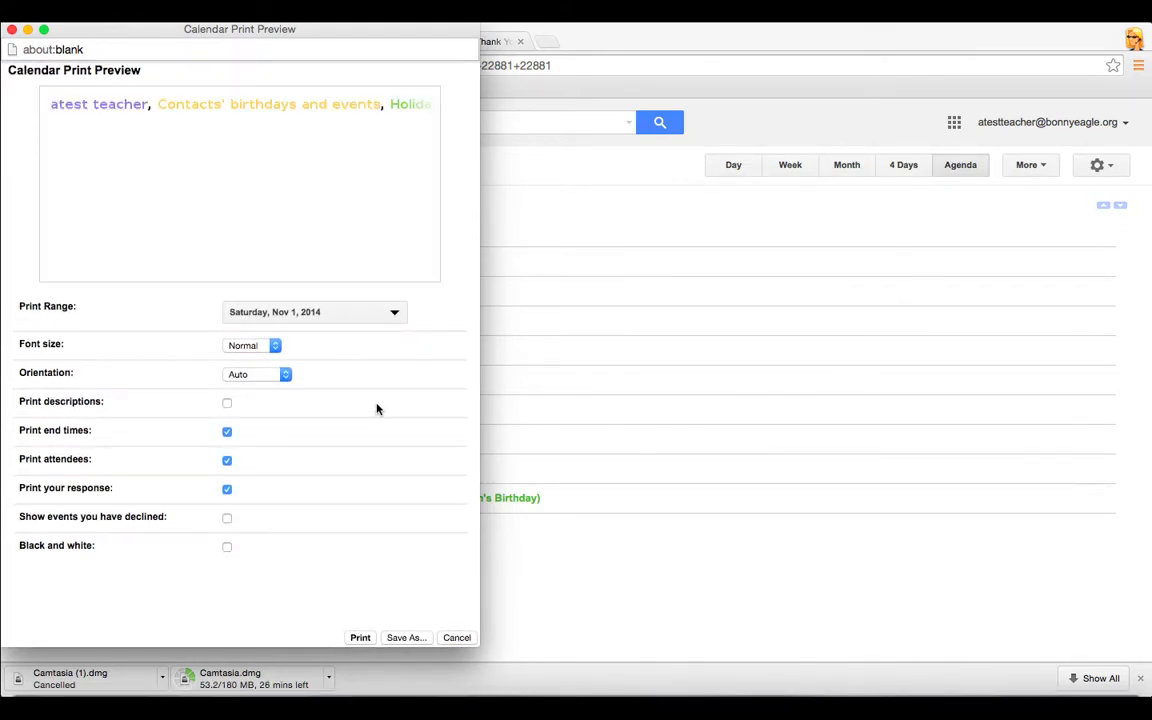
pyautogui.click(396, 314)
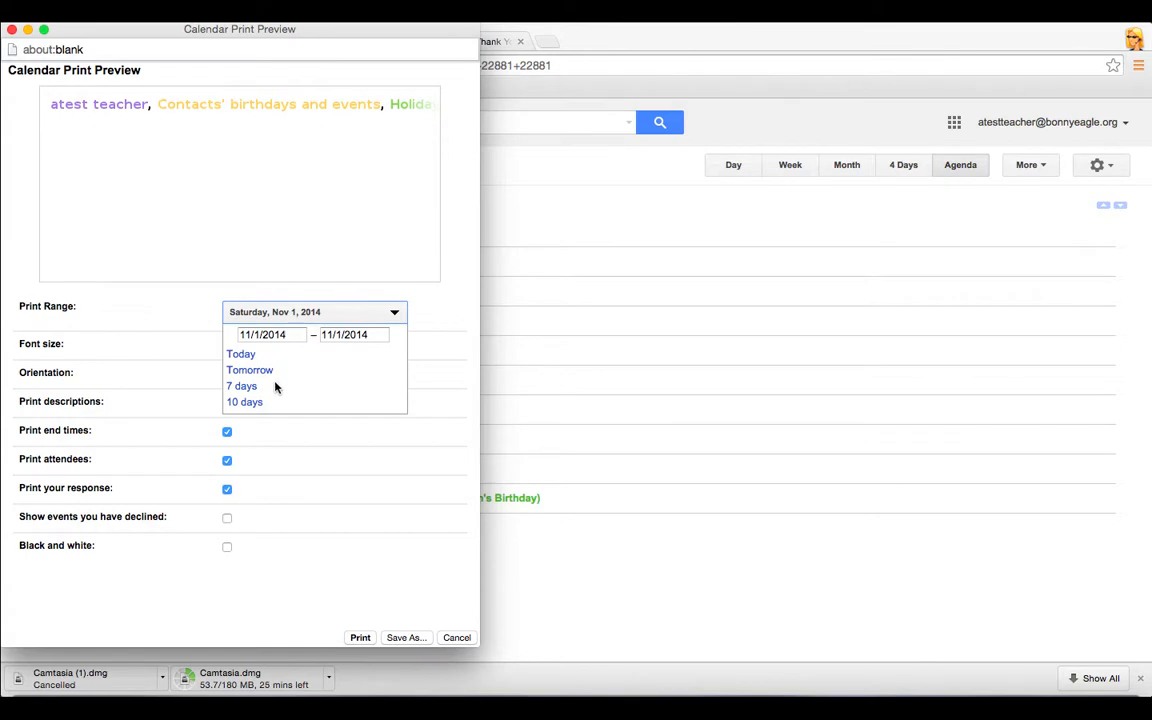
pyautogui.click(162, 386)
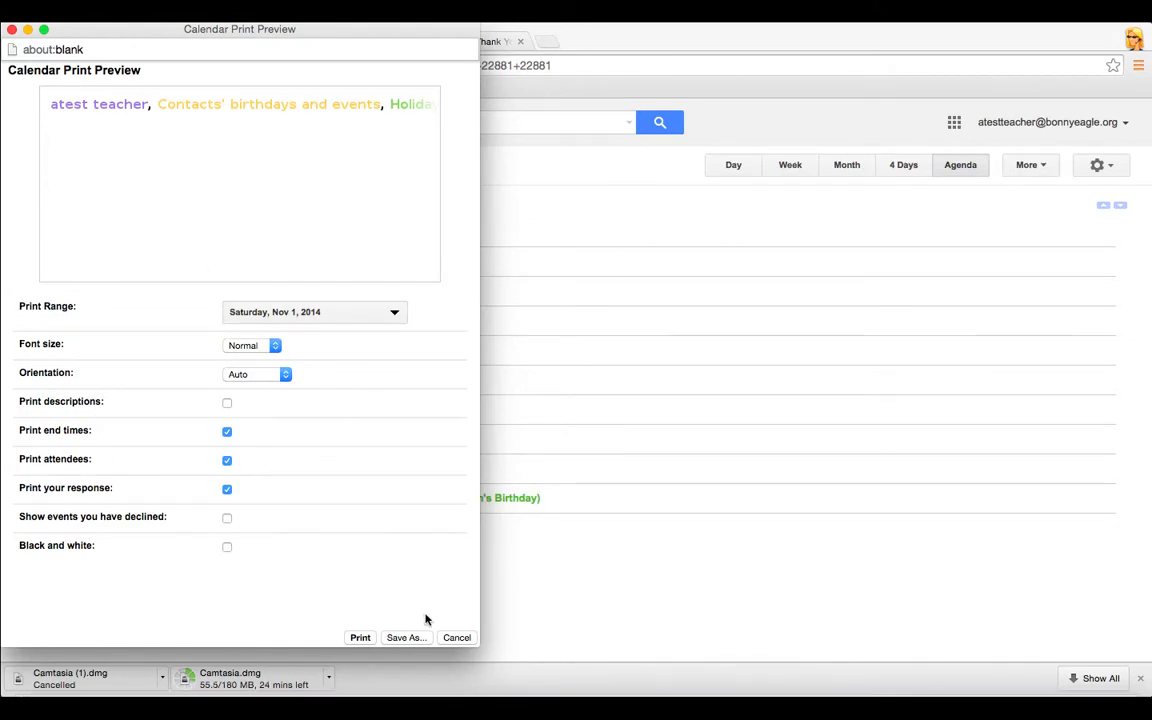
pyautogui.click(452, 638)
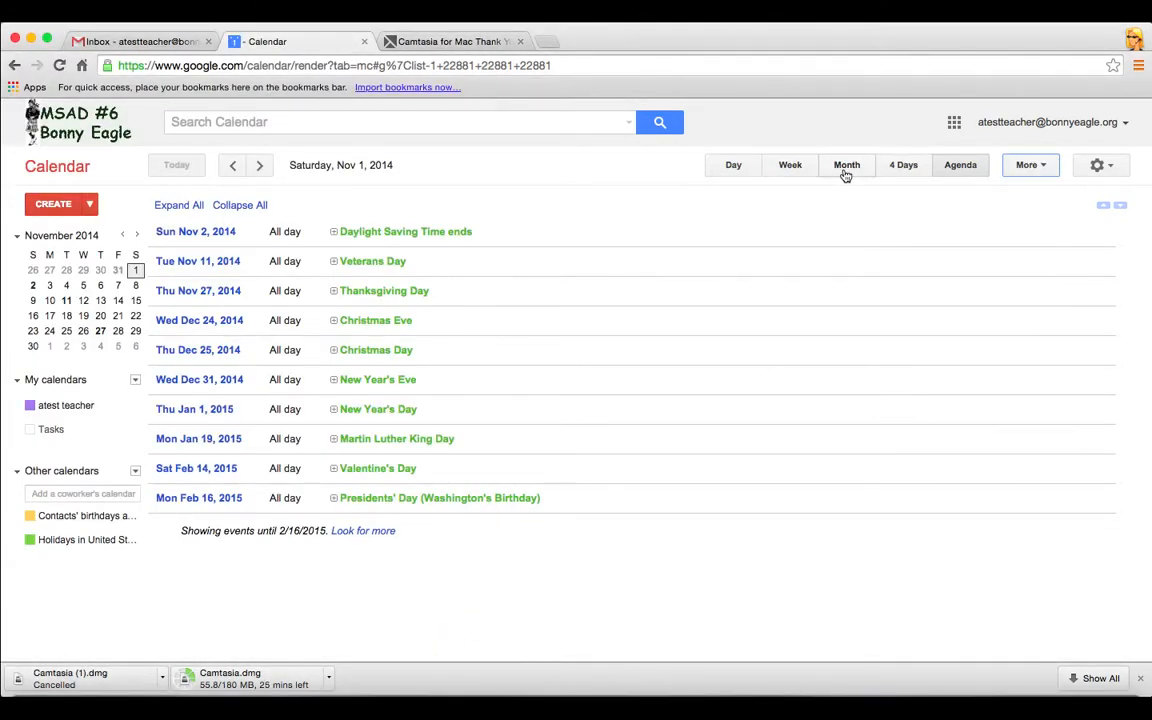
# Return to Week view and check its print preview, cancelling without printing
pyautogui.click(792, 166)
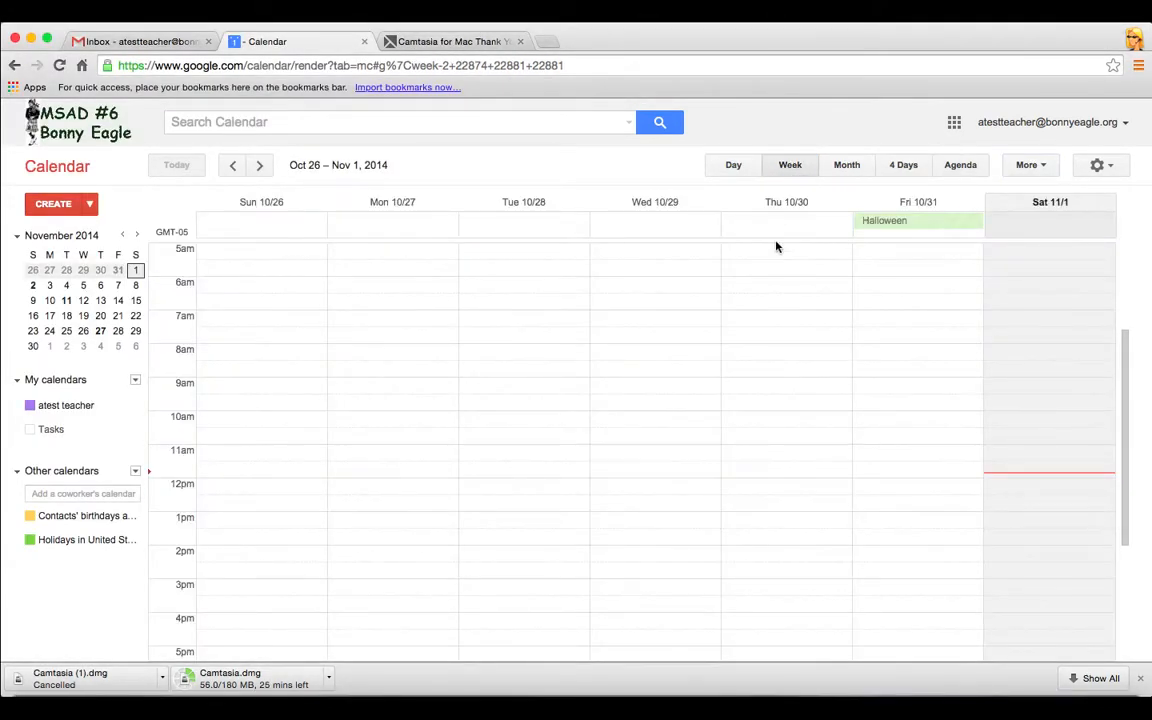
pyautogui.click(1043, 170)
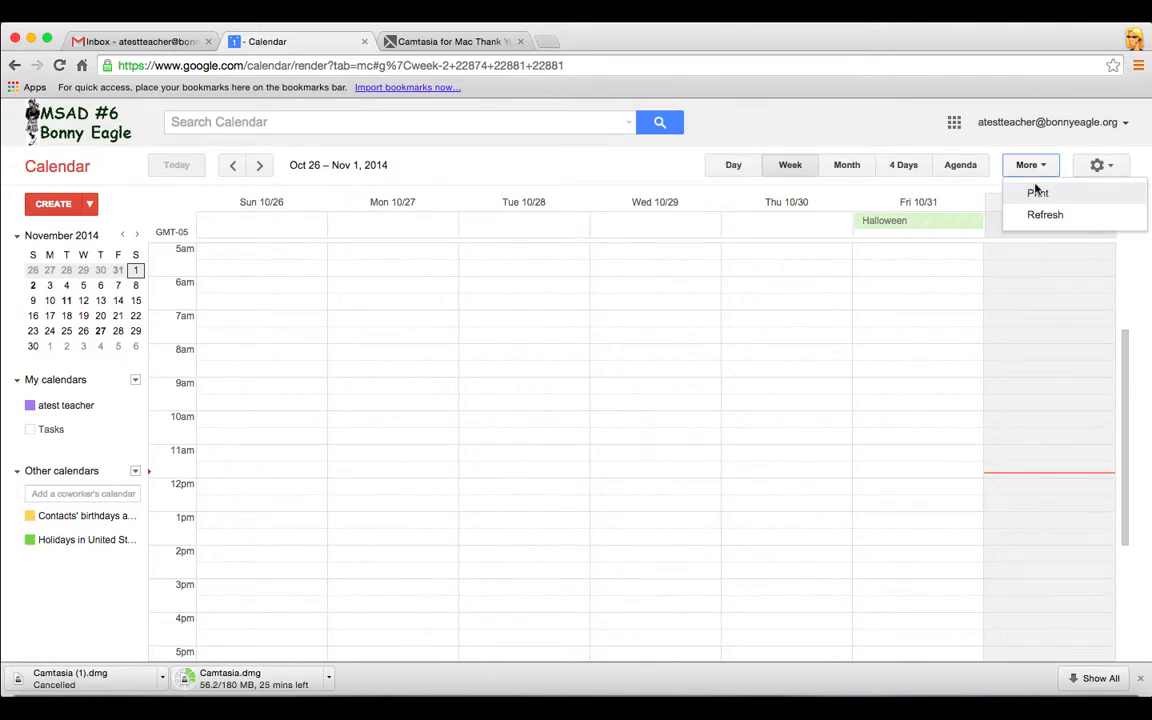
pyautogui.click(1038, 195)
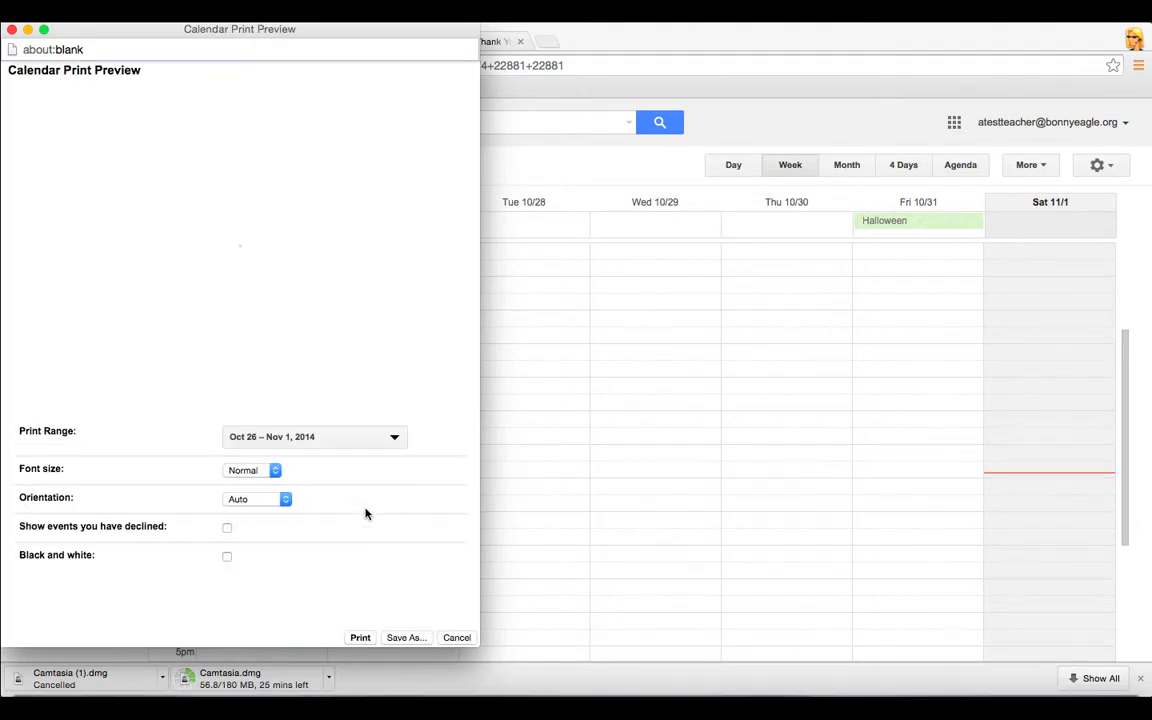
pyautogui.click(456, 637)
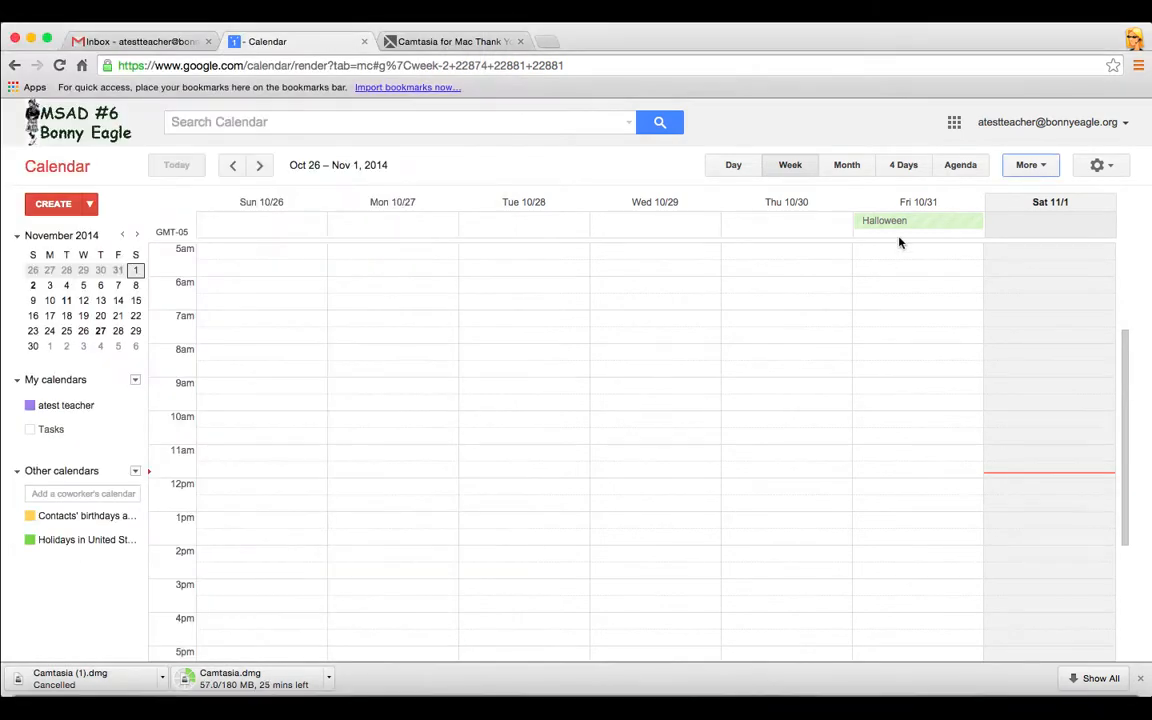
# Switch to the November 2014 month view and check its print preview, then cancel
pyautogui.click(848, 166)
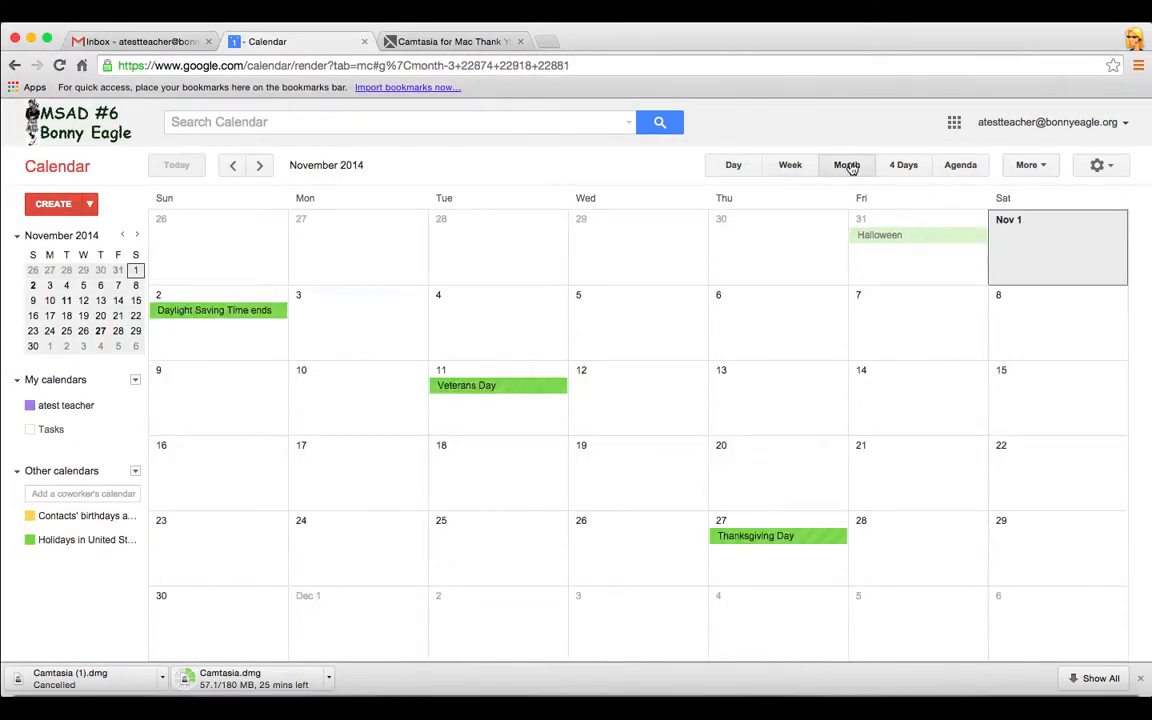
pyautogui.click(1047, 170)
pyautogui.click(1030, 190)
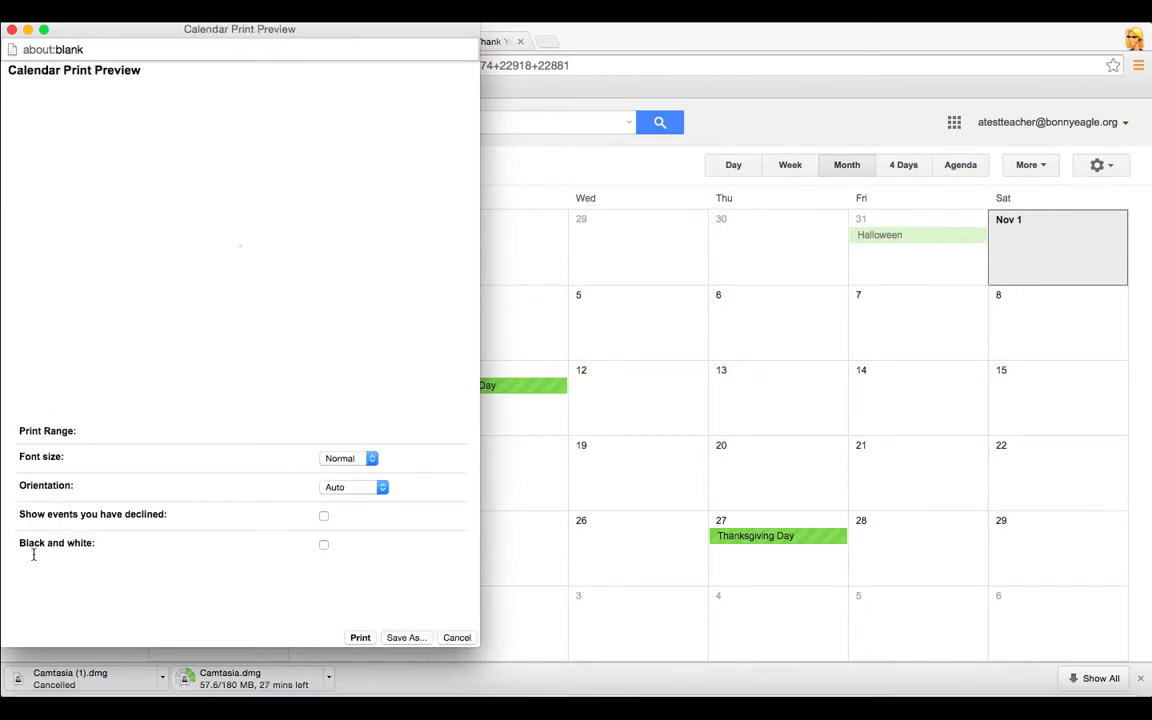
pyautogui.click(457, 638)
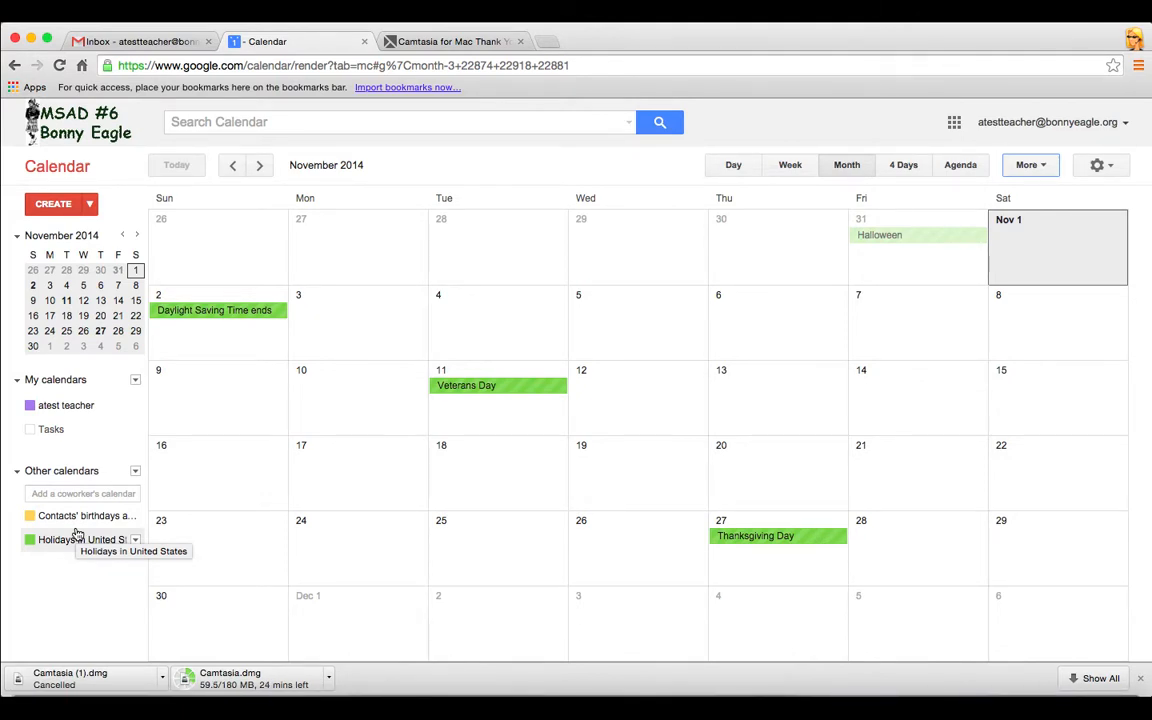
# Open Browse Interesting Calendars from Other calendars and look through the Holidays list
pyautogui.click(135, 471)
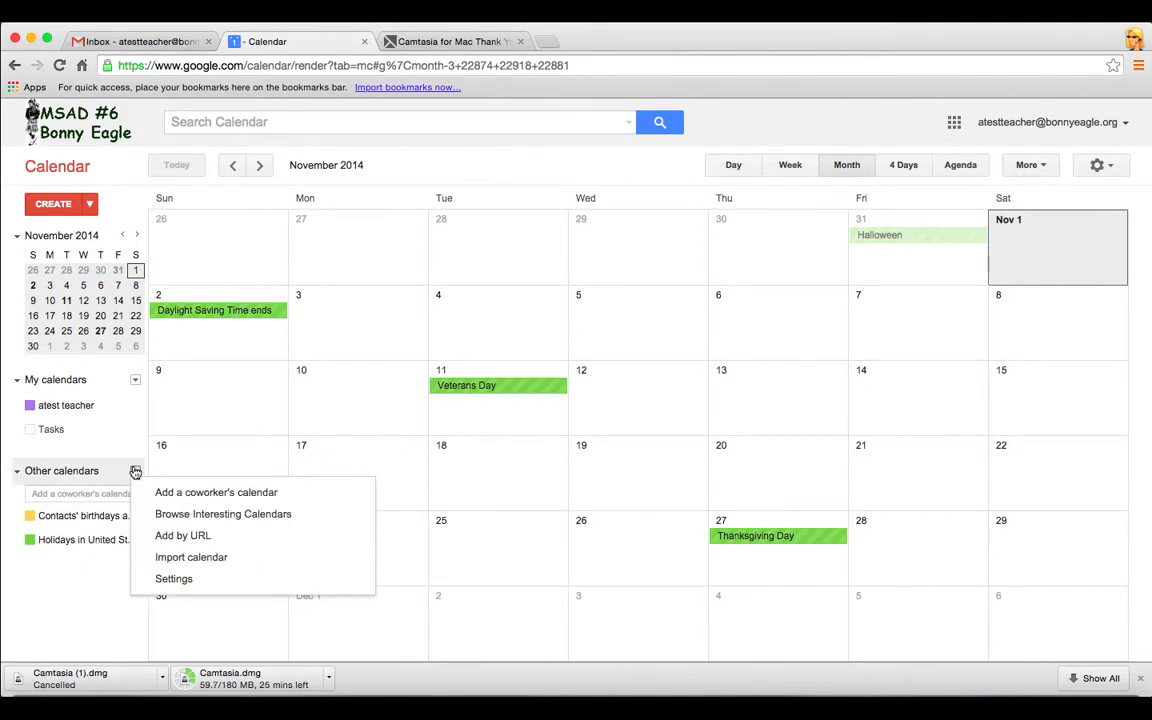
pyautogui.click(235, 516)
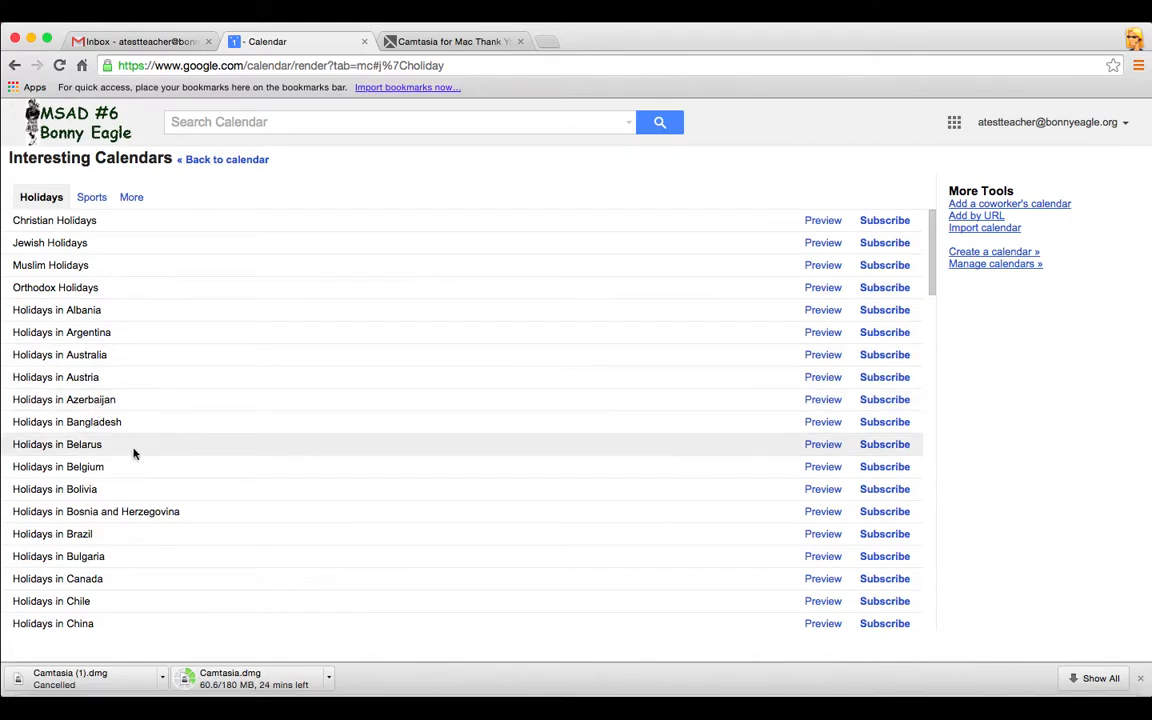
pyautogui.scroll(-3, 152, 479)
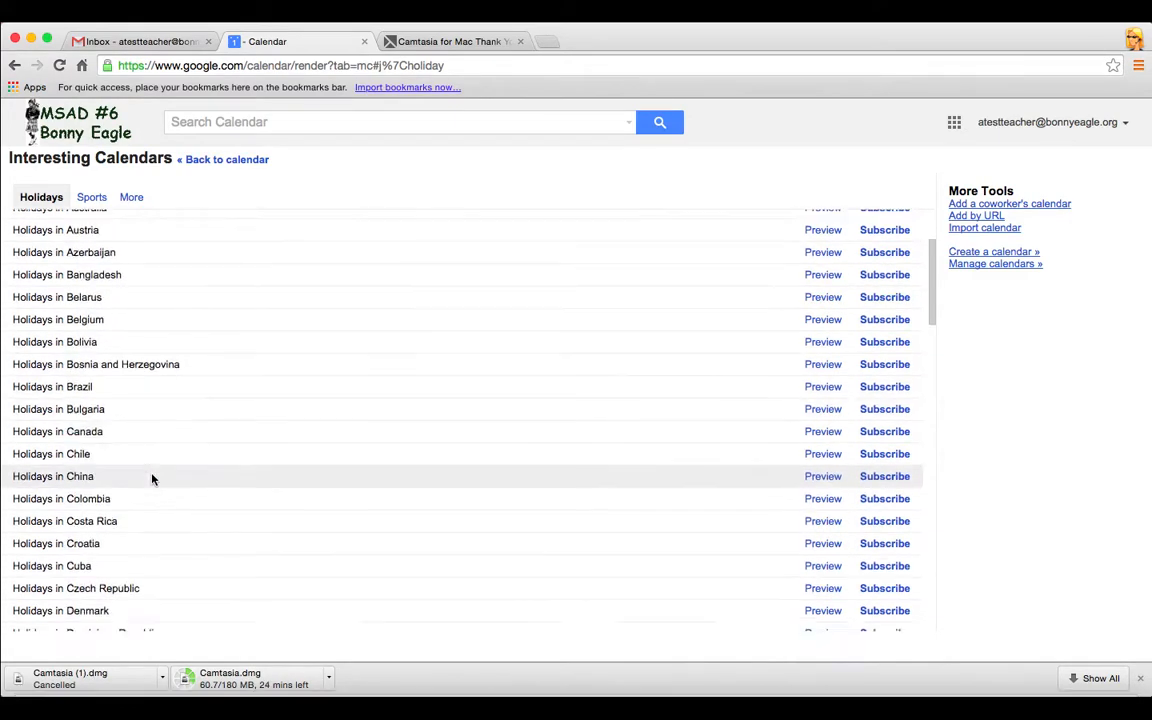
pyautogui.scroll(3, 152, 478)
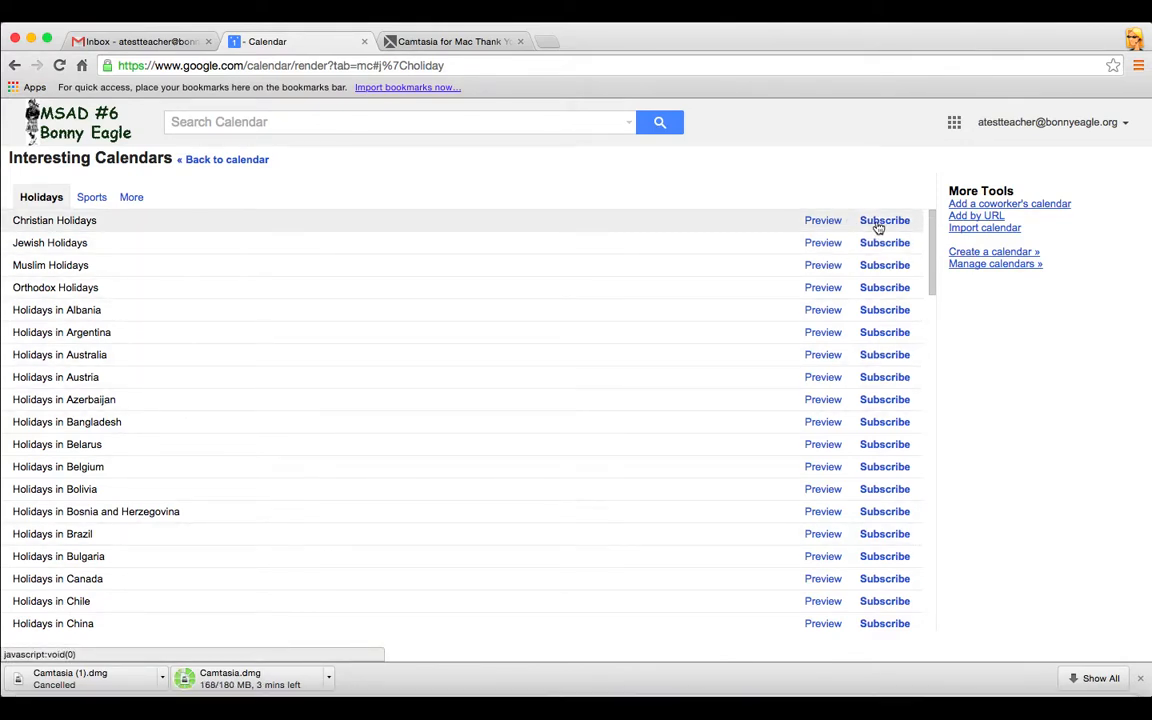
# Browse Sports > Baseball > Major League Baseball - MLB, then move to the More category
pyautogui.click(95, 198)
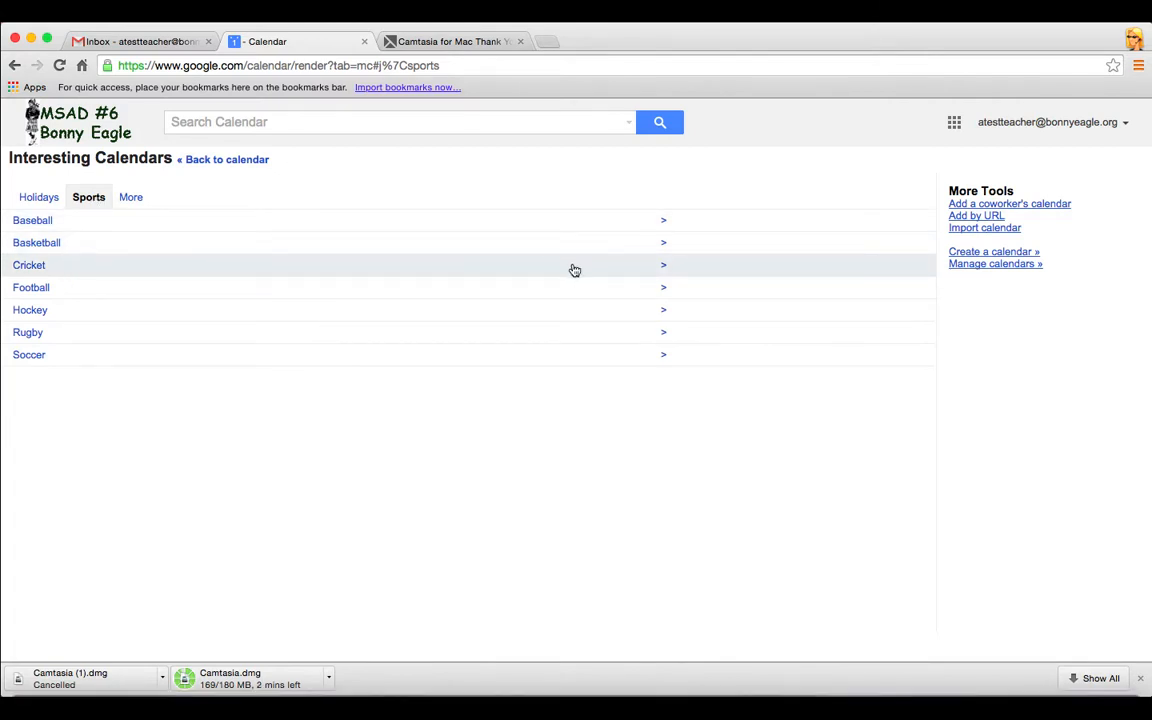
pyautogui.click(661, 222)
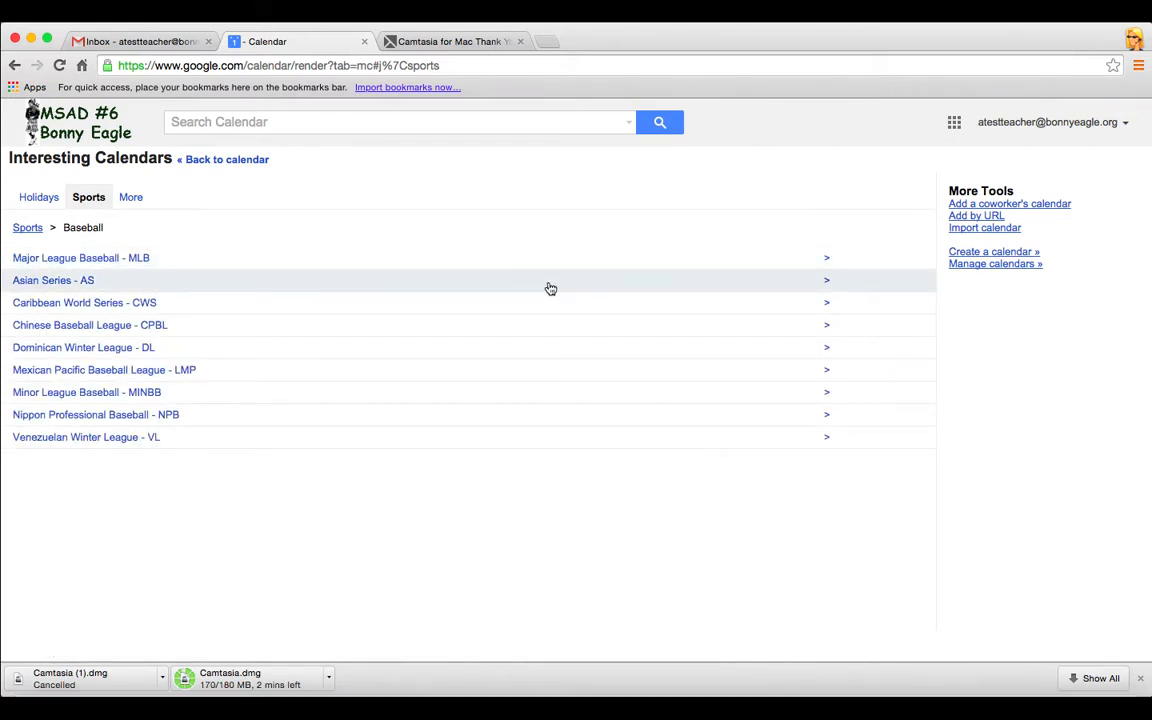
pyautogui.click(826, 261)
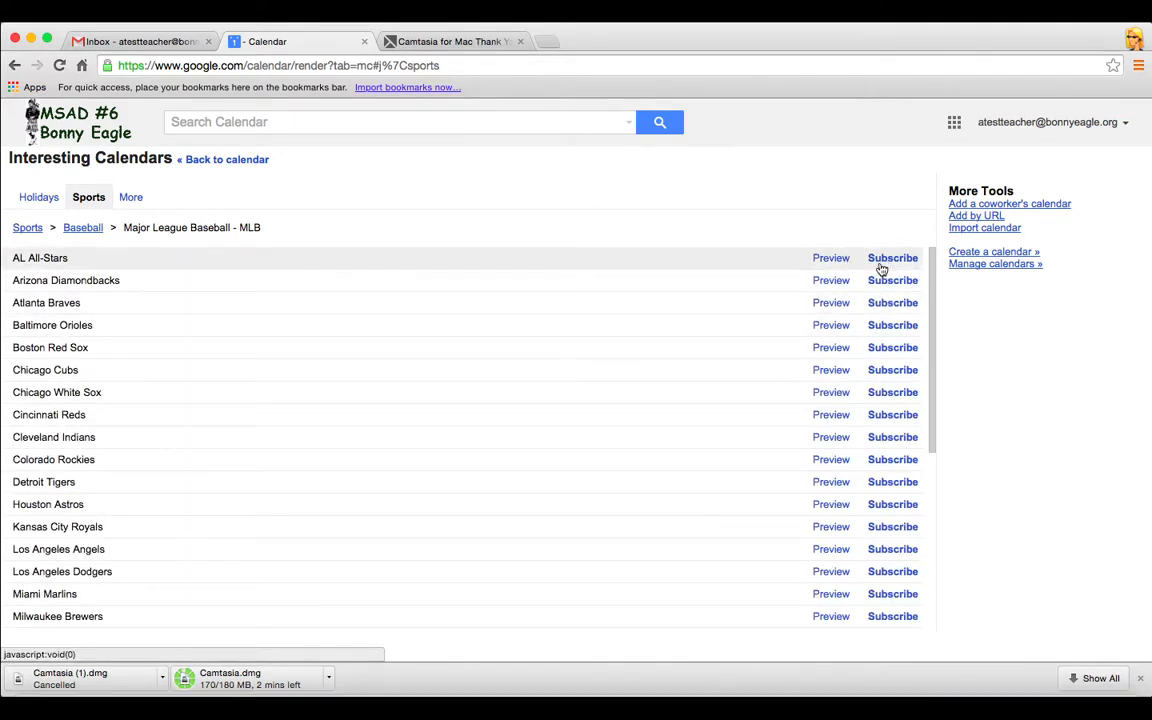
pyautogui.click(133, 197)
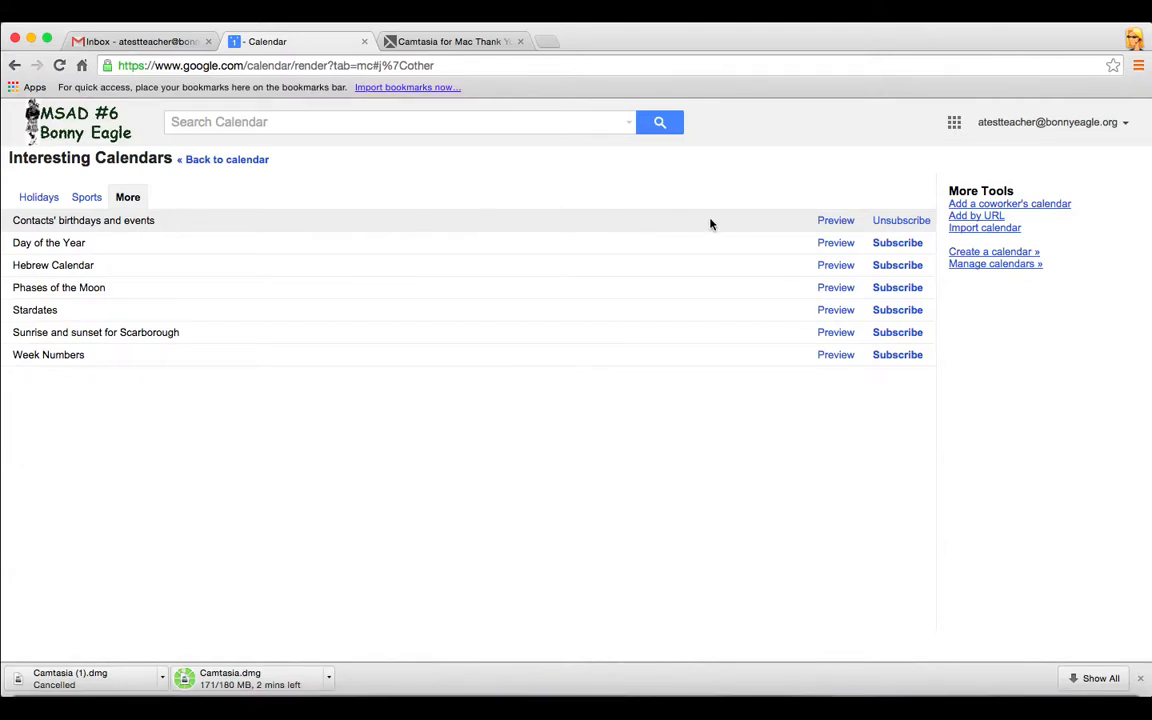
# Unsubscribe from Contacts' birthdays and events, preview Week Numbers, then go back to the calendar
pyautogui.click(888, 224)
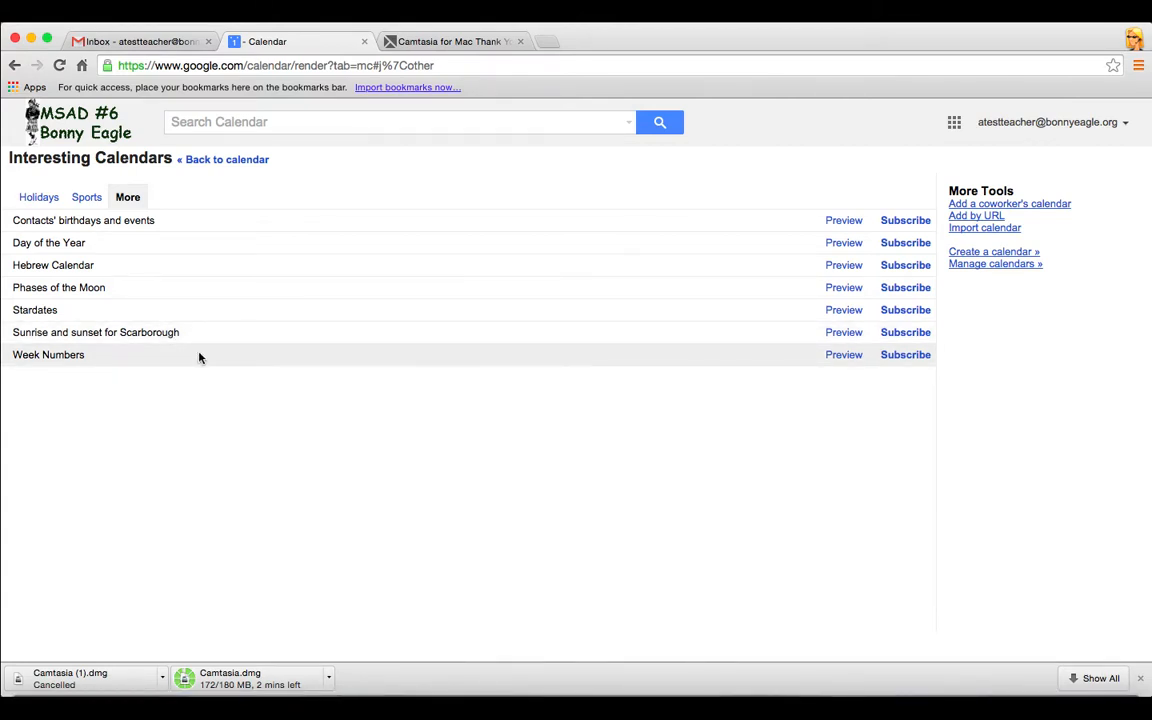
pyautogui.click(834, 357)
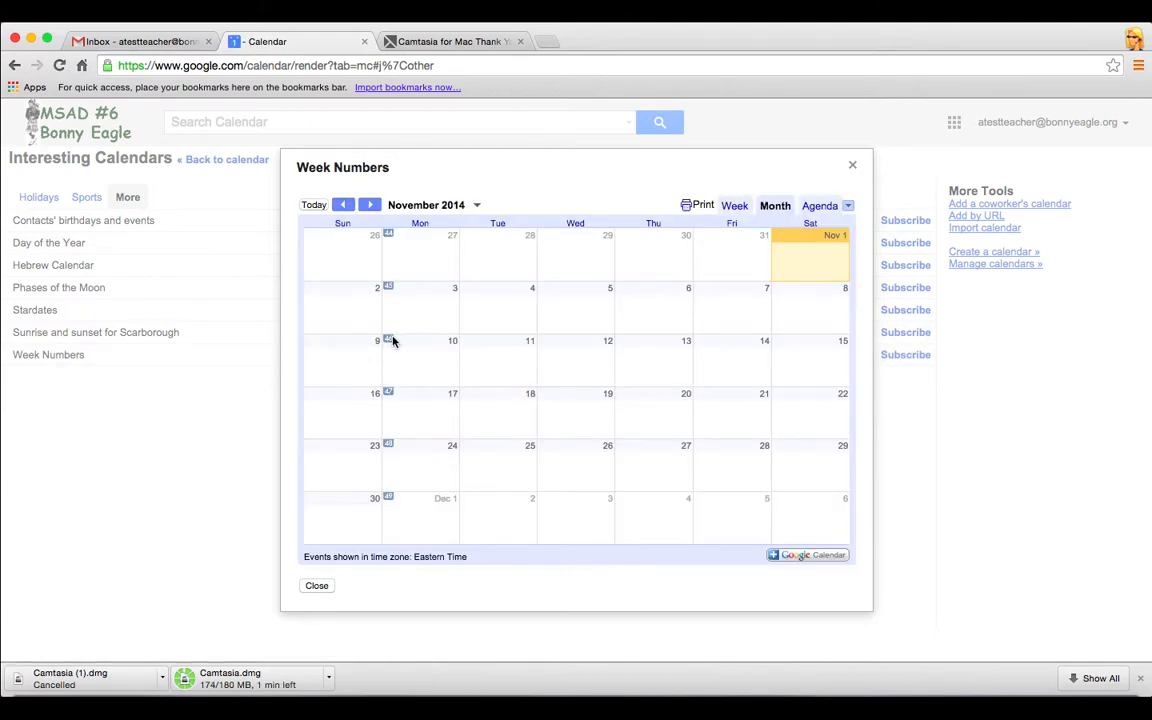
pyautogui.click(319, 587)
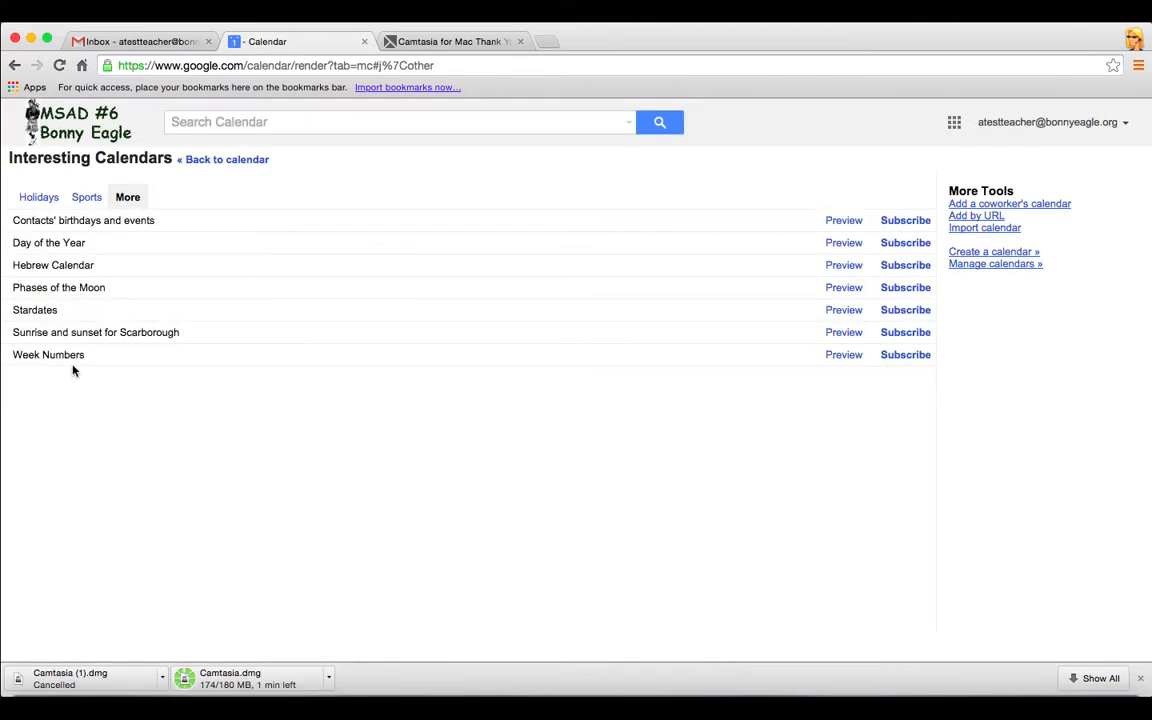
pyautogui.click(240, 162)
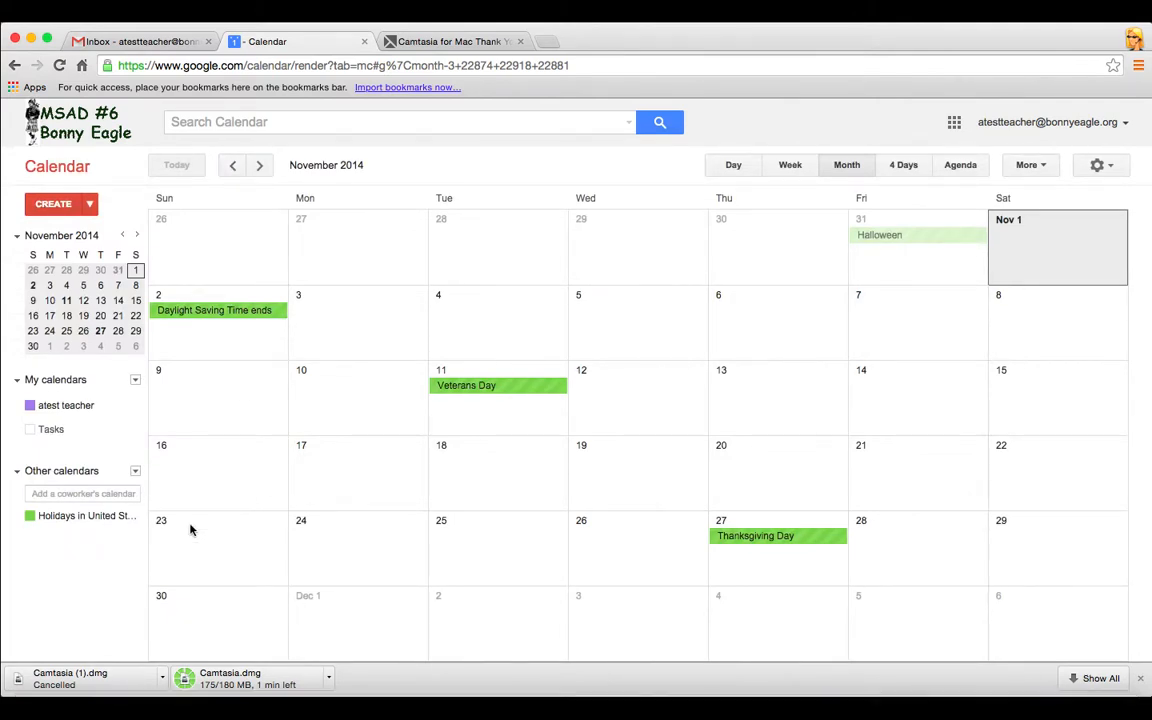
# After glancing at the coworker box and Quick Add, open a new-event bubble on the Nov 4 cell
pyautogui.click(89, 493)
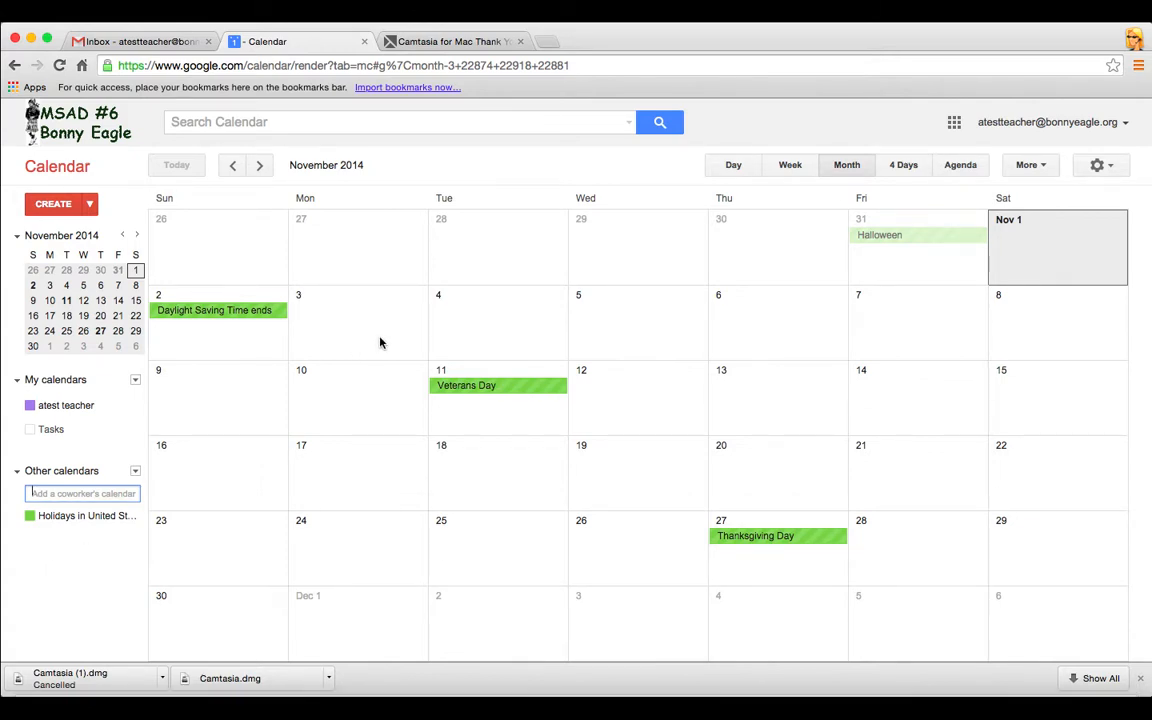
pyautogui.click(89, 205)
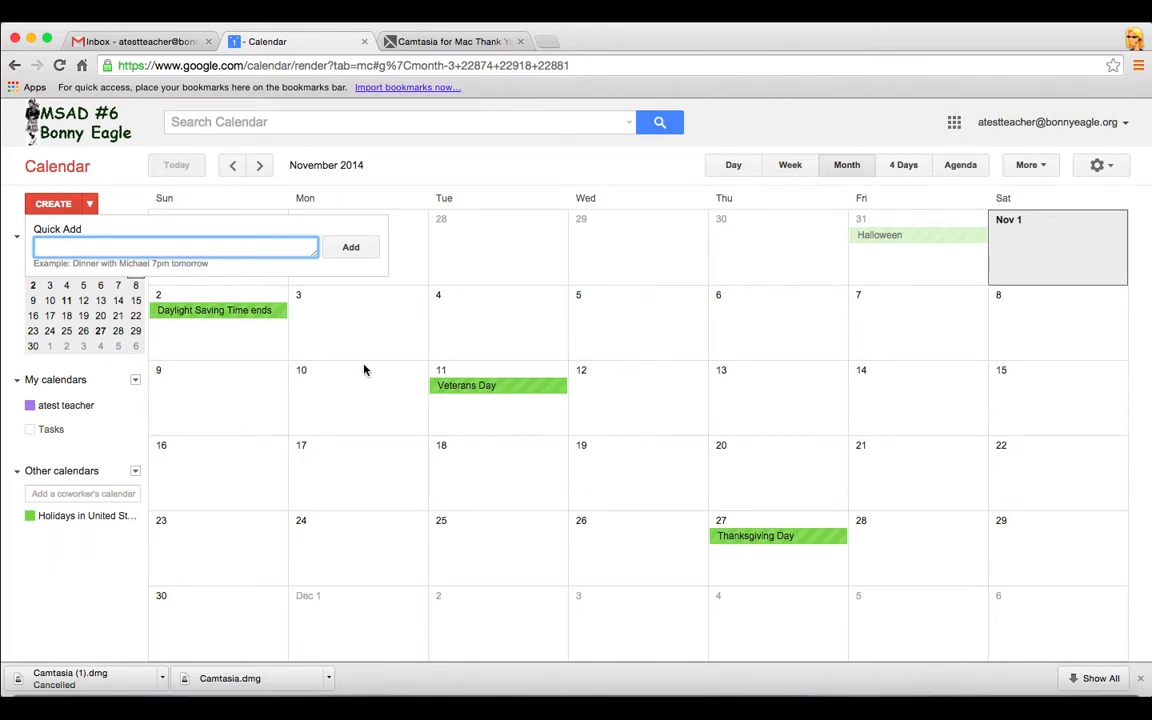
pyautogui.click(475, 310)
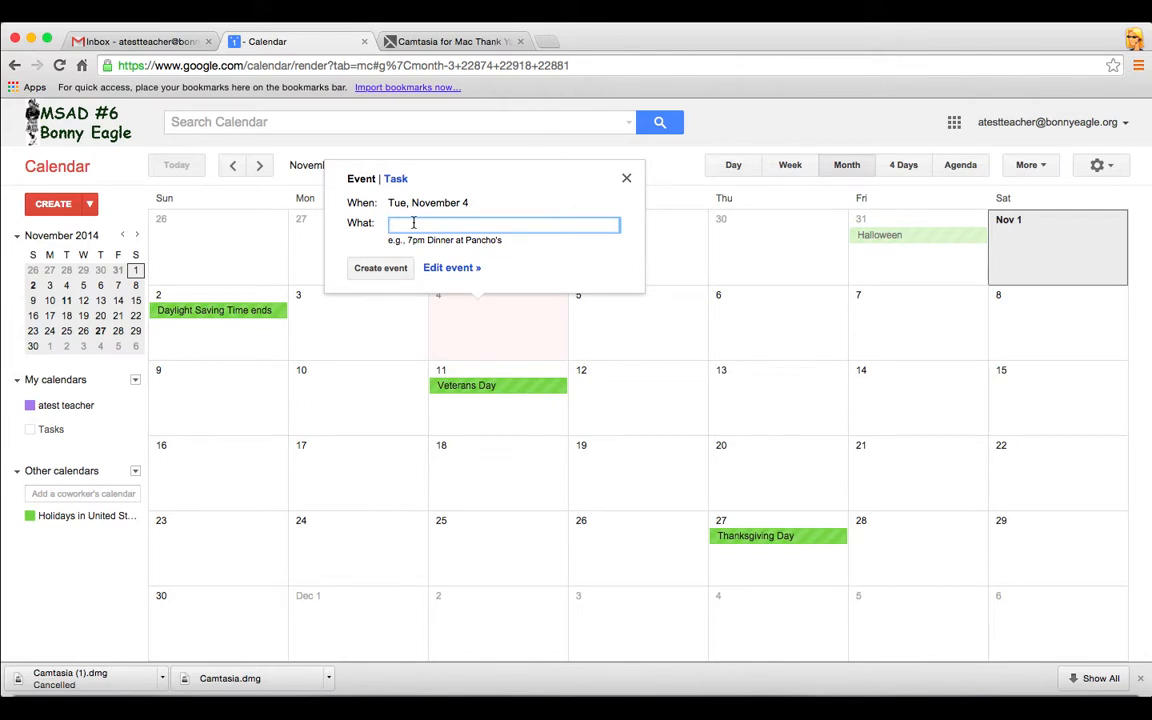
# Title the event 'Test event for training', time it 9:00am–11:30am, and turn on Repeat
pyautogui.write('est event for training')
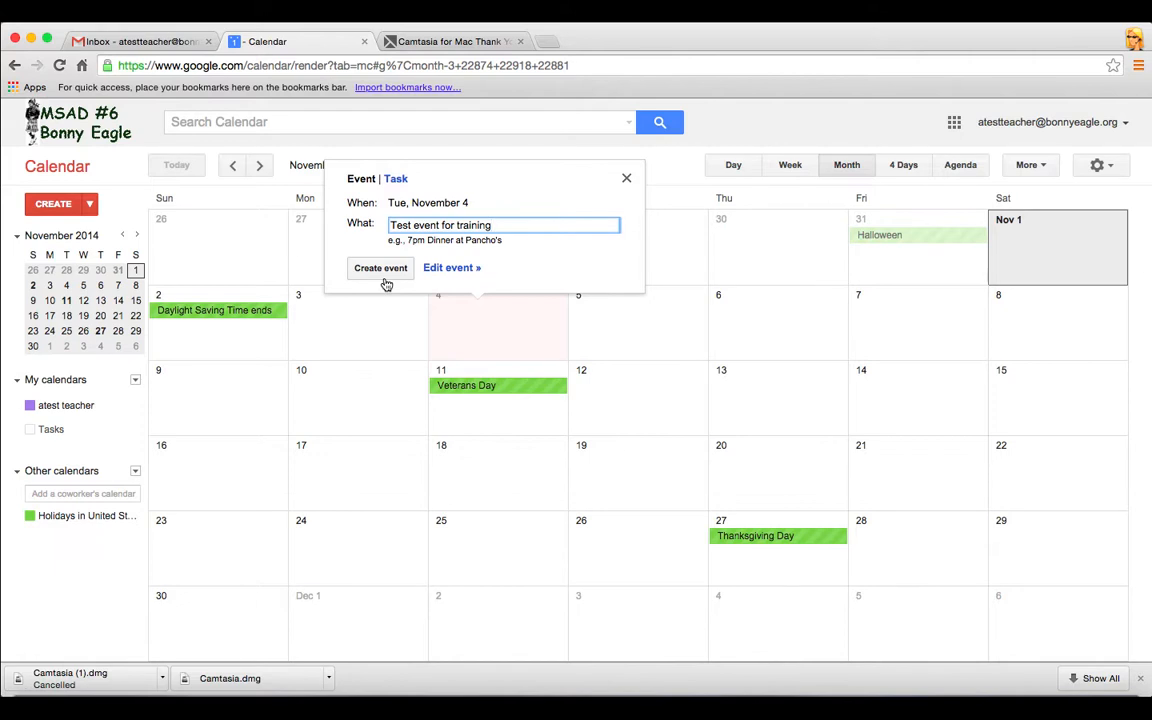
pyautogui.click(440, 268)
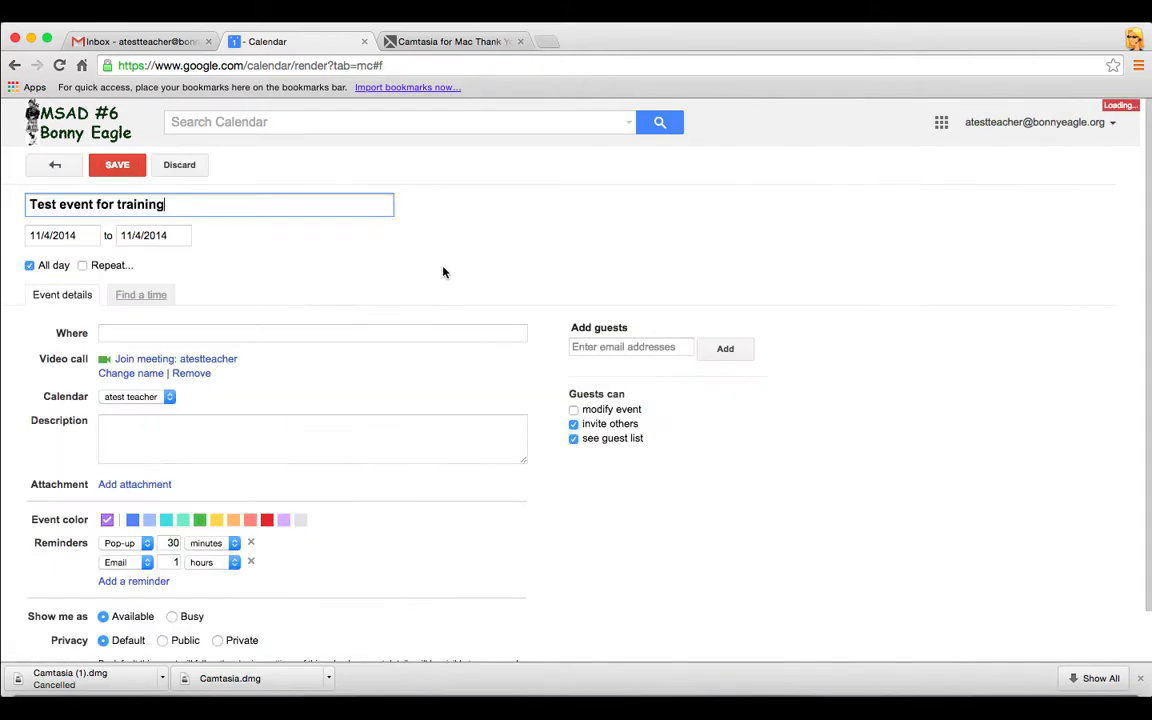
pyautogui.click(29, 266)
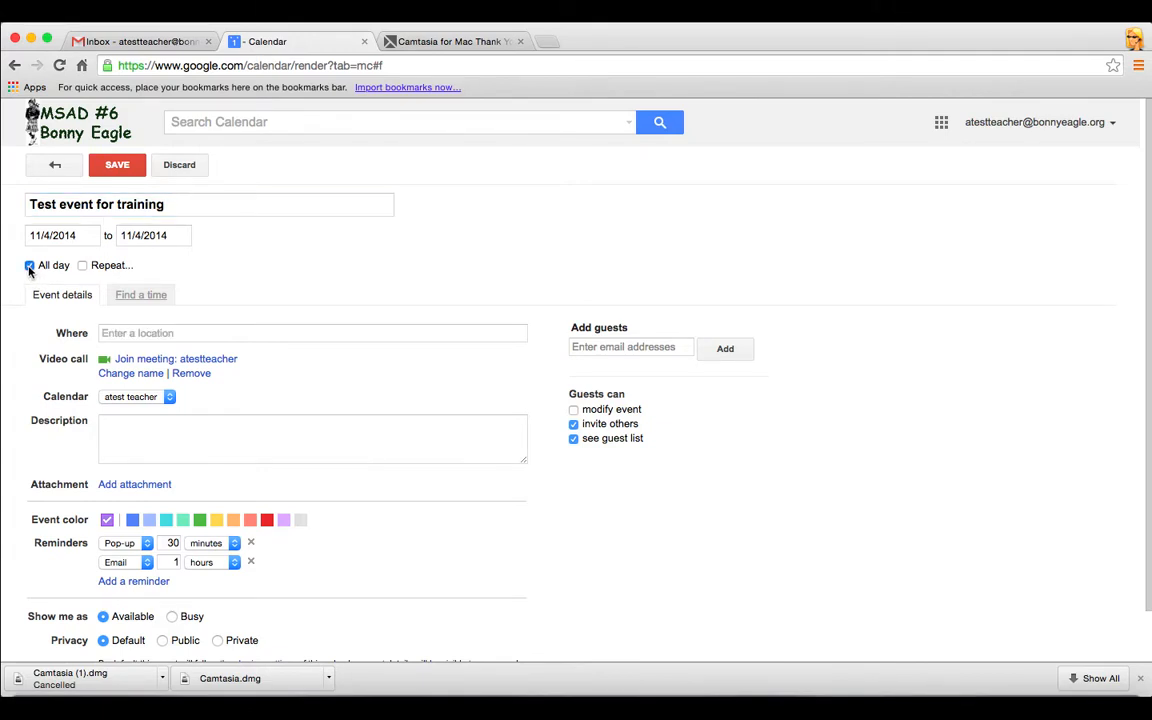
pyautogui.click(142, 235)
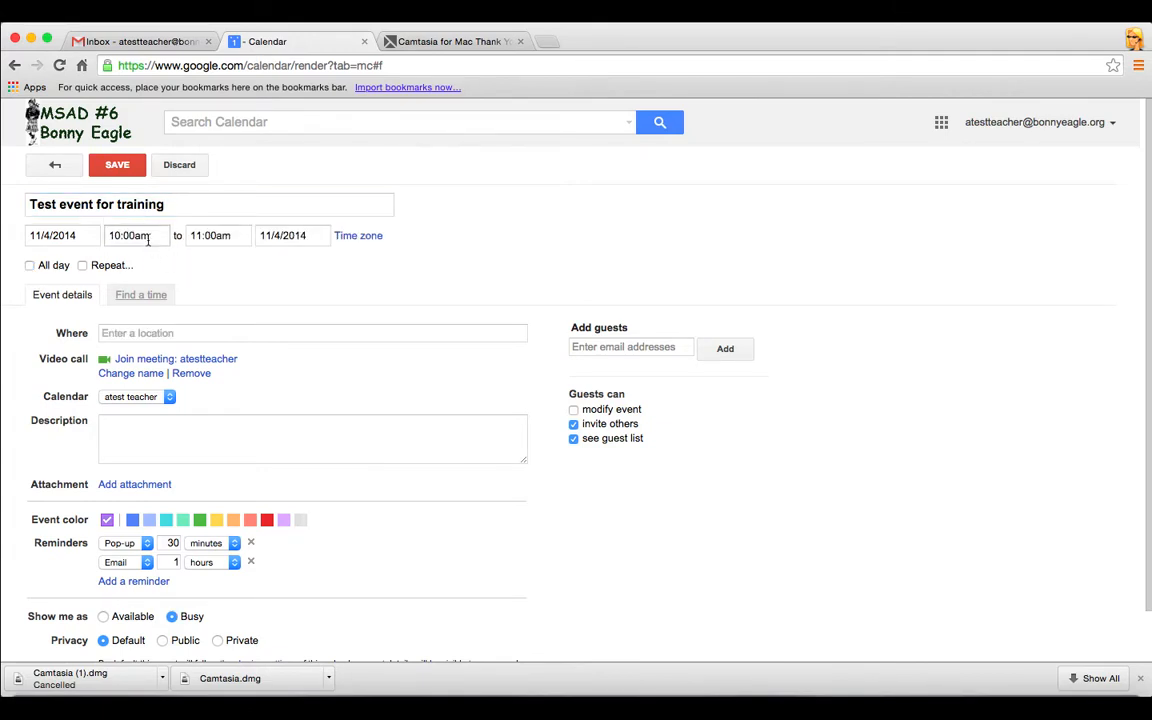
pyautogui.click(138, 271)
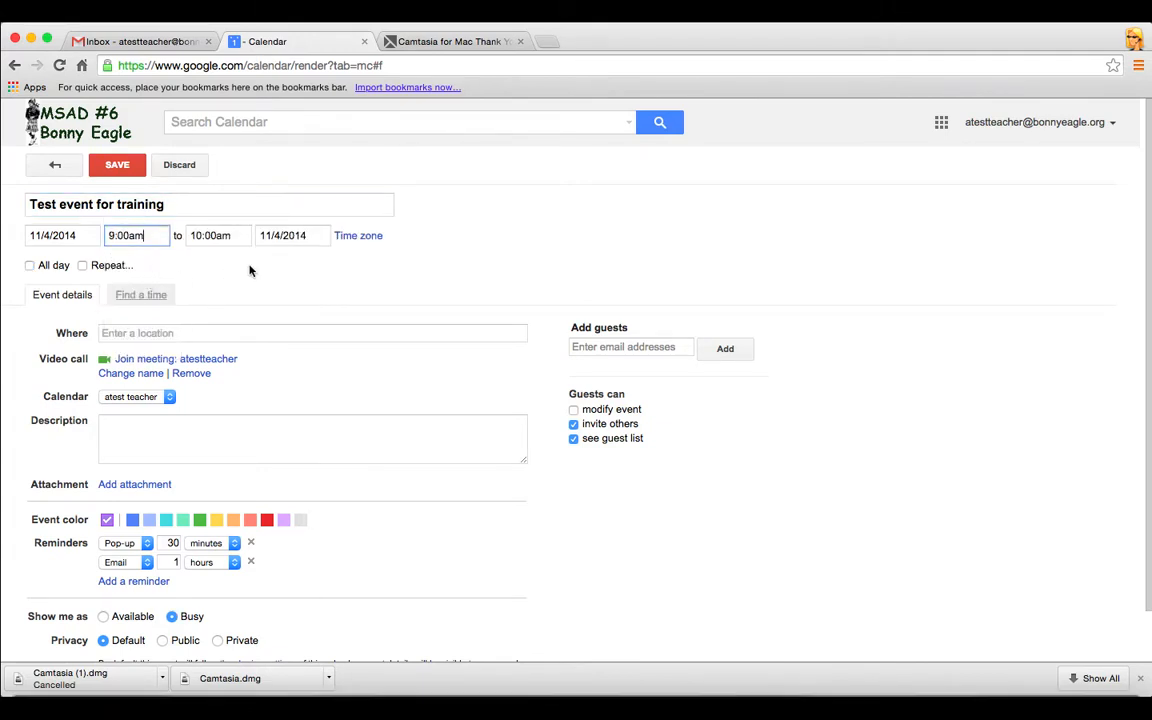
pyautogui.click(224, 235)
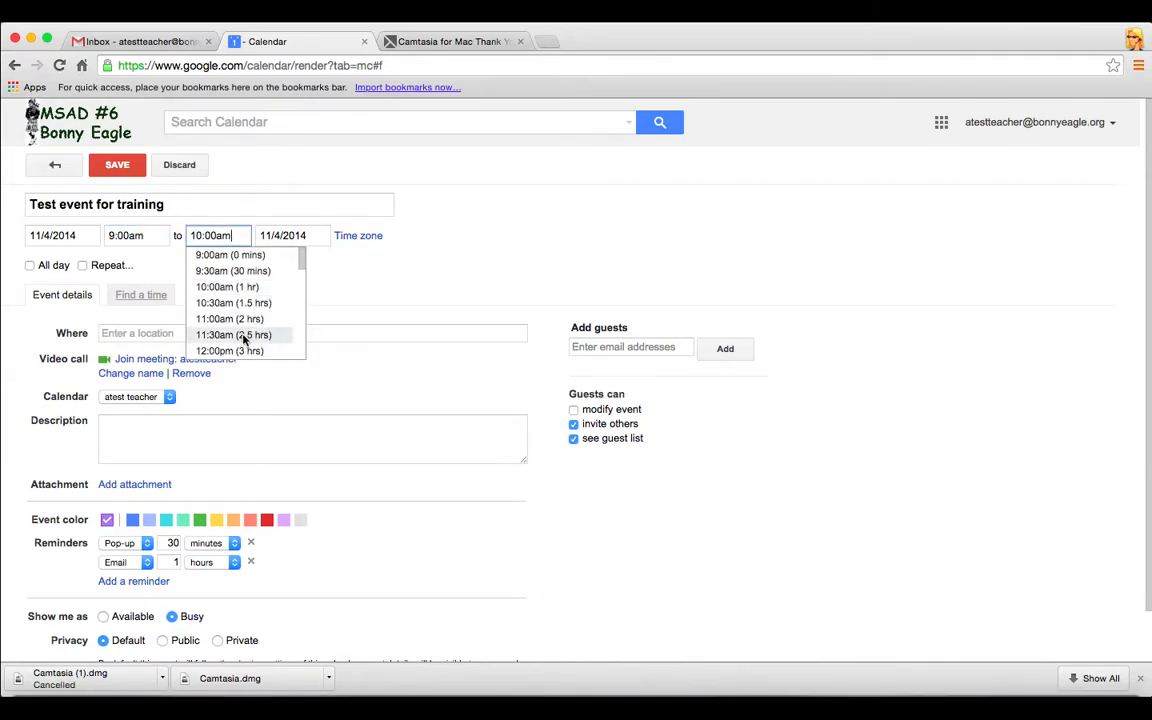
pyautogui.click(235, 334)
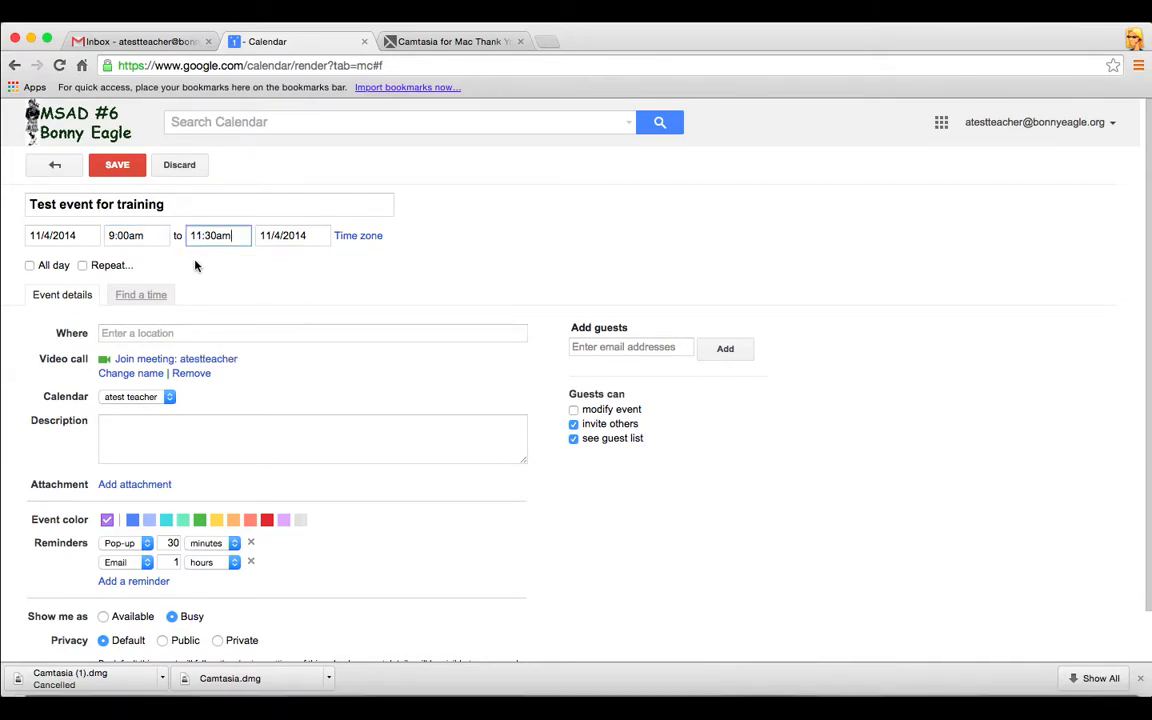
pyautogui.click(83, 266)
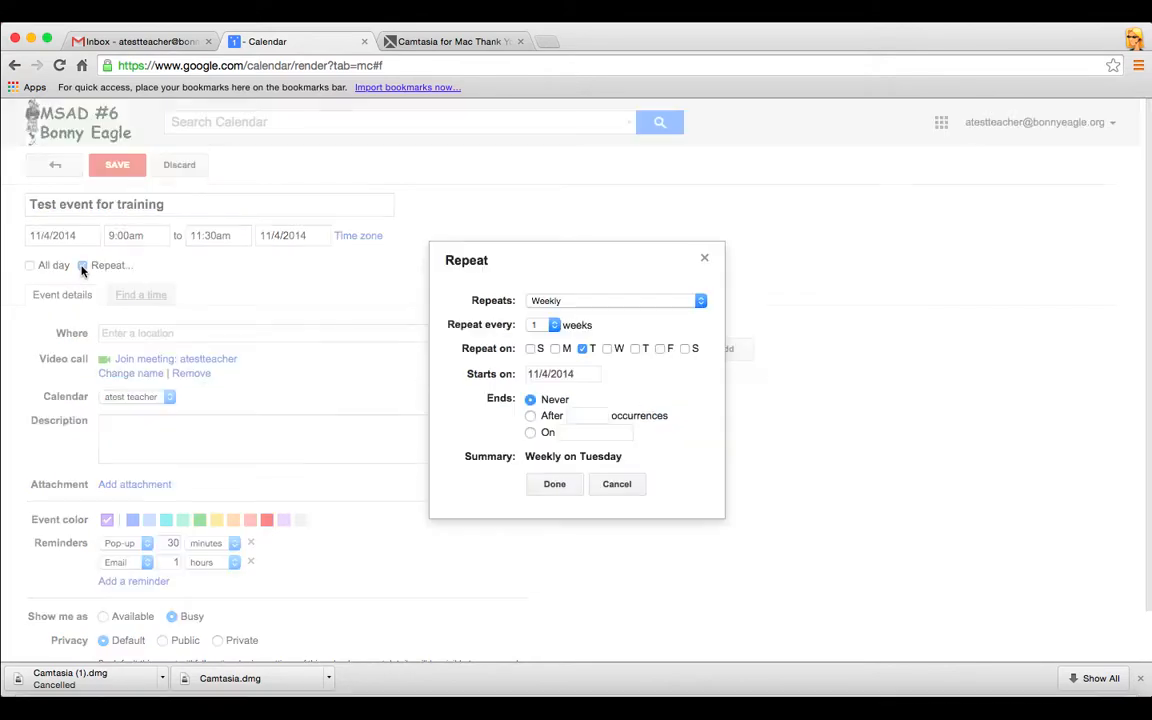
# Set the repeat frequency to Monthly on day 4 and confirm with Done
pyautogui.click(700, 301)
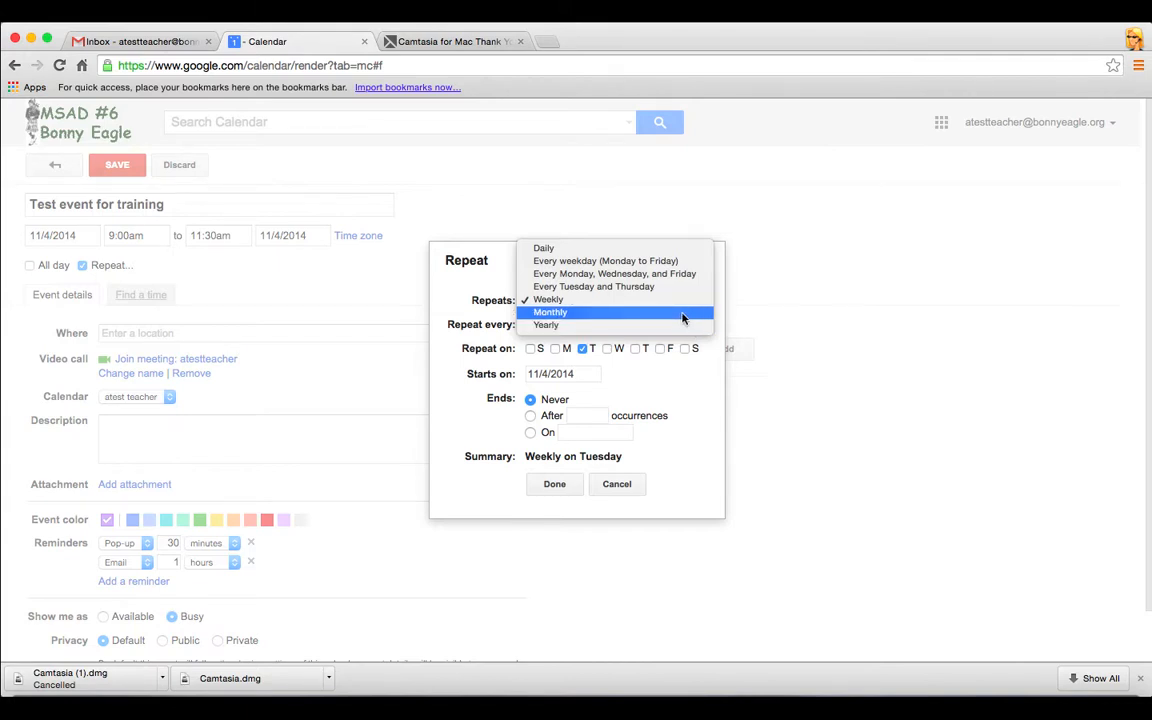
pyautogui.press('Escape')
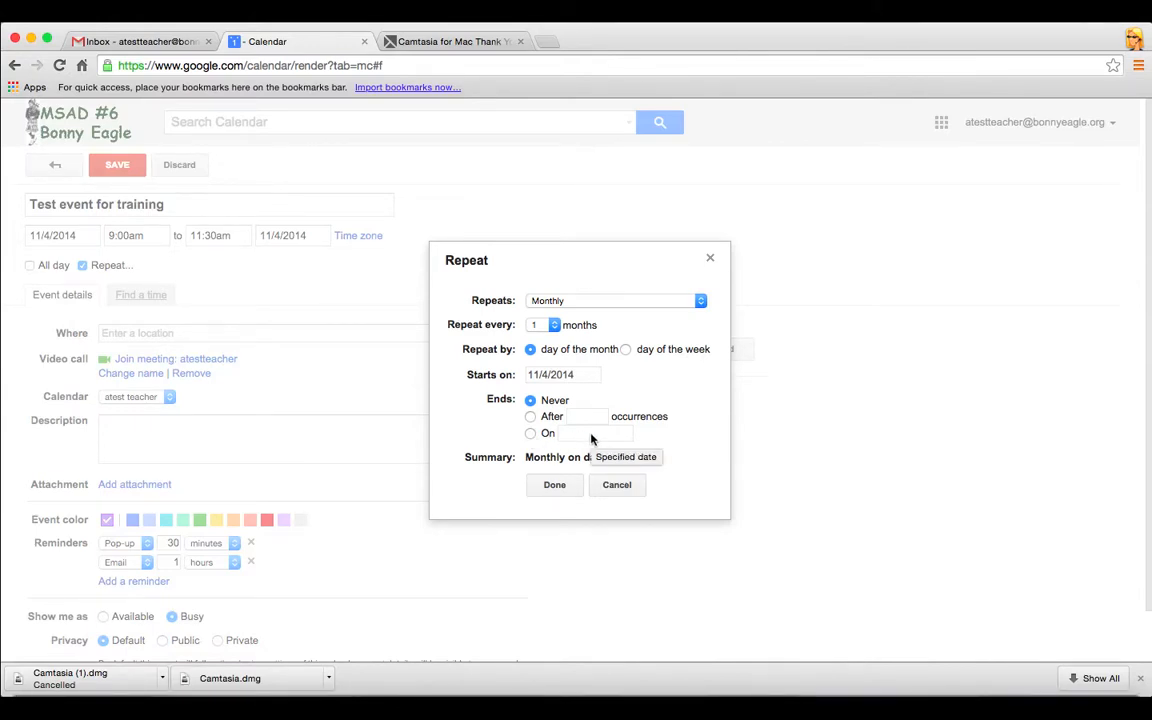
pyautogui.click(554, 484)
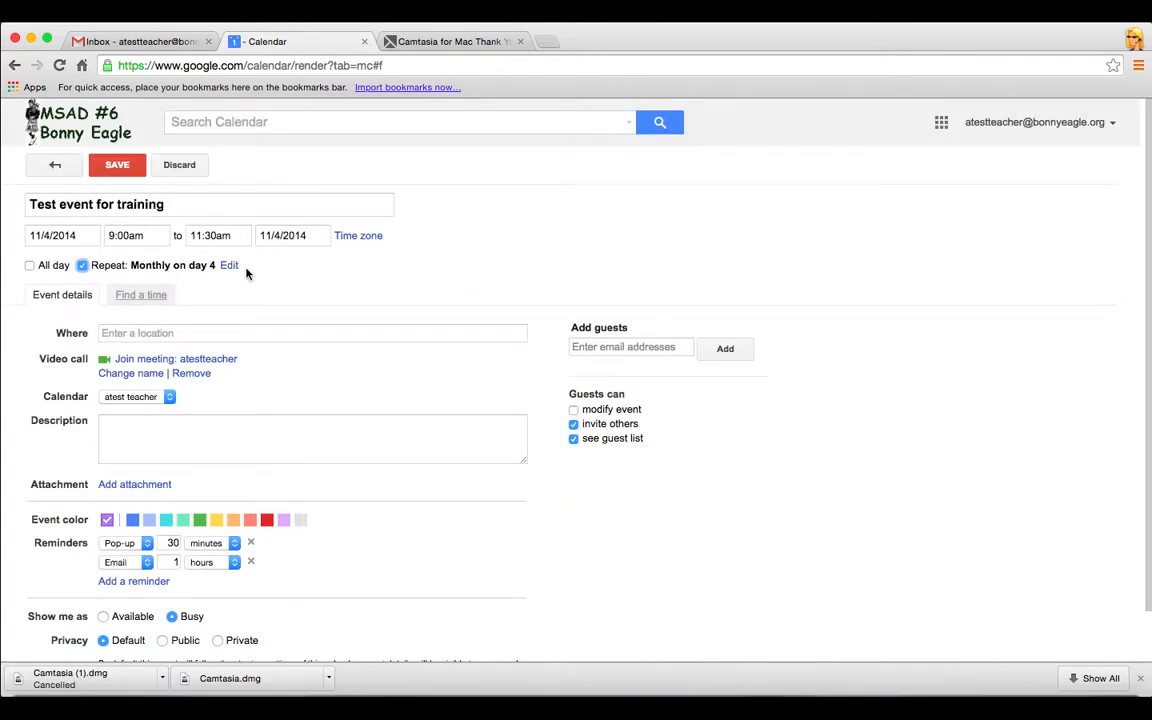
# Set the event location to 'Sm conference room'
pyautogui.click(182, 333)
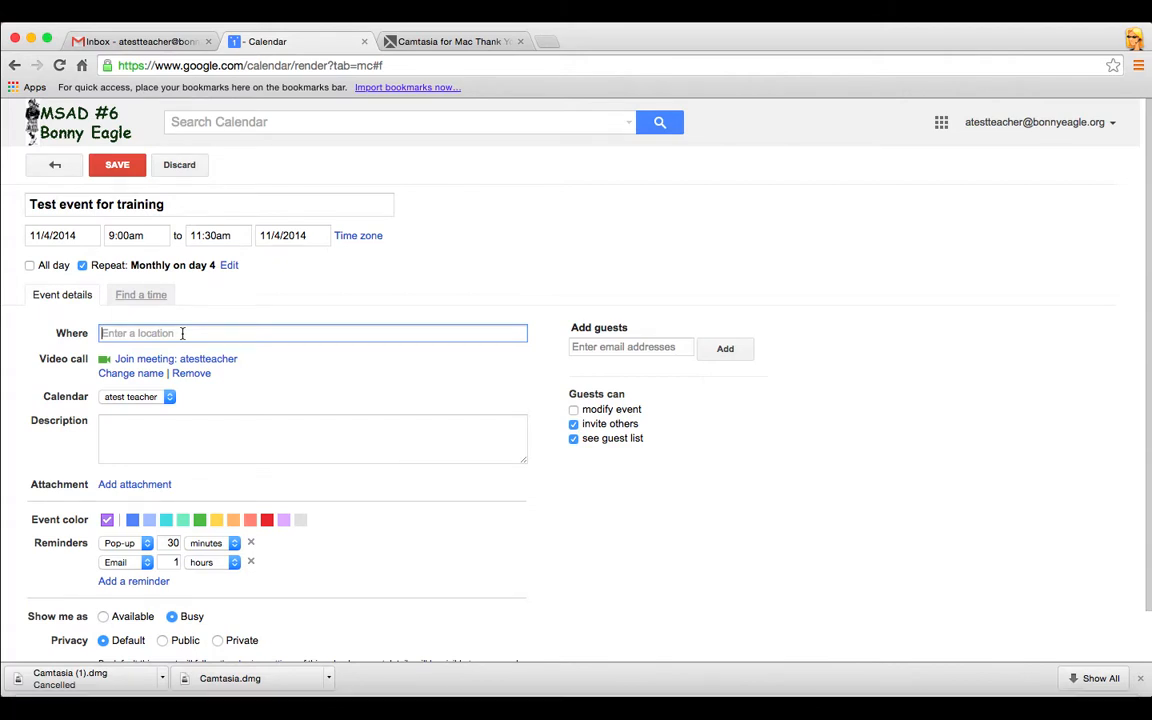
pyautogui.write('Sm conger')
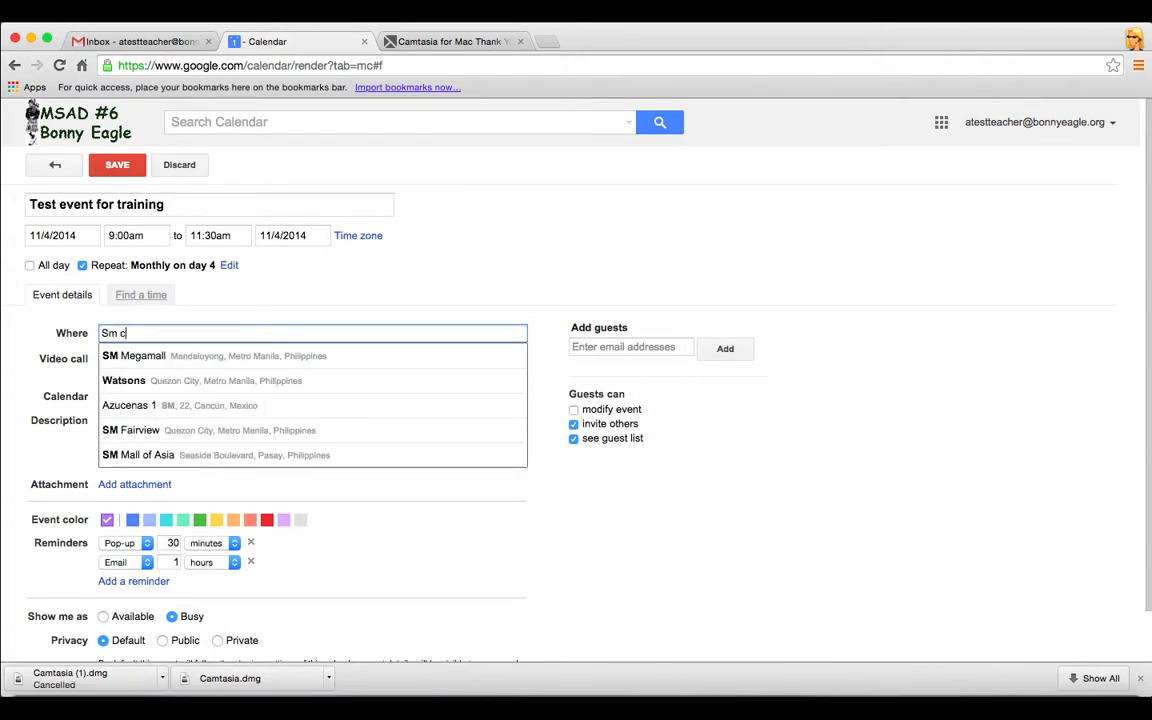
pyautogui.press('BackSpace')
pyautogui.press('BackSpace')
pyautogui.press('BackSpace')
pyautogui.write('ference ')
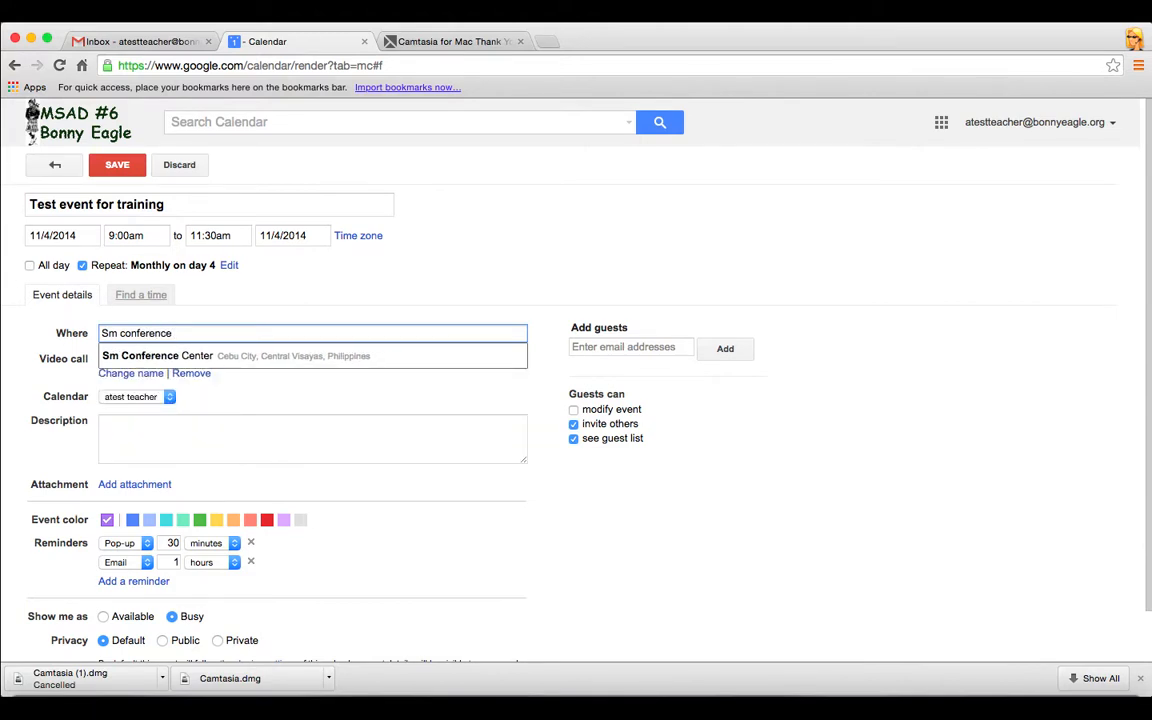
pyautogui.write('room')
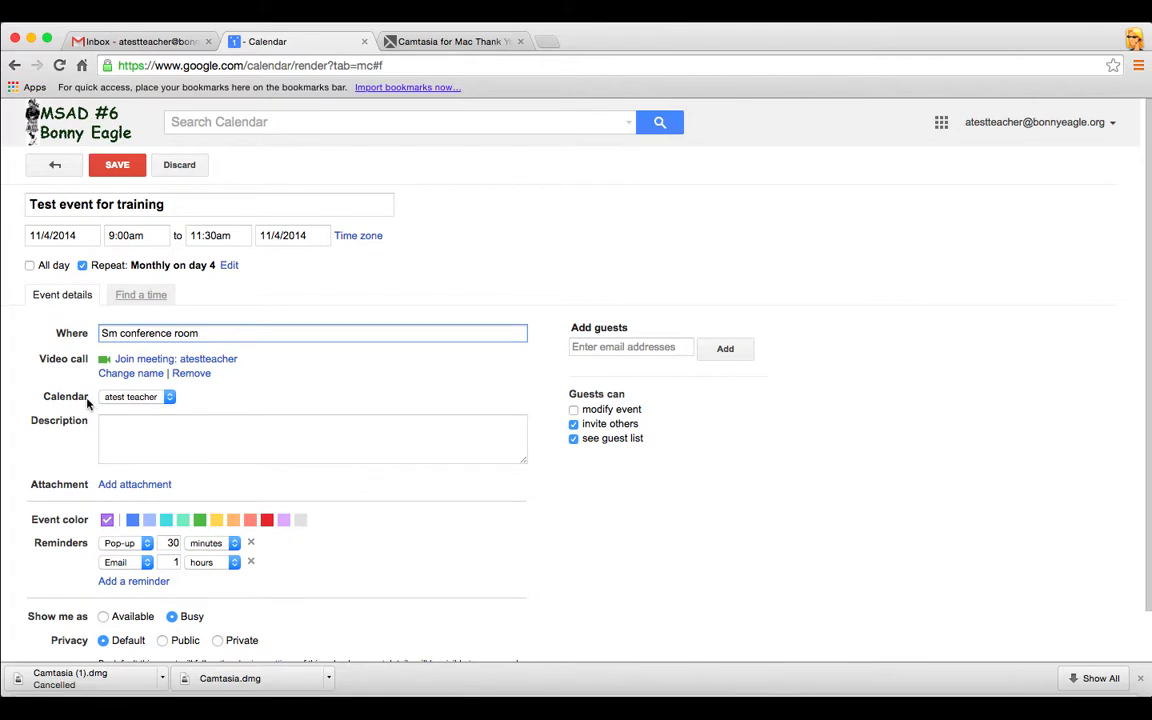
# Add the description 'this is a test training monthly meeting' and bring up the Drive attachment picker
pyautogui.click(170, 398)
pyautogui.click(170, 398)
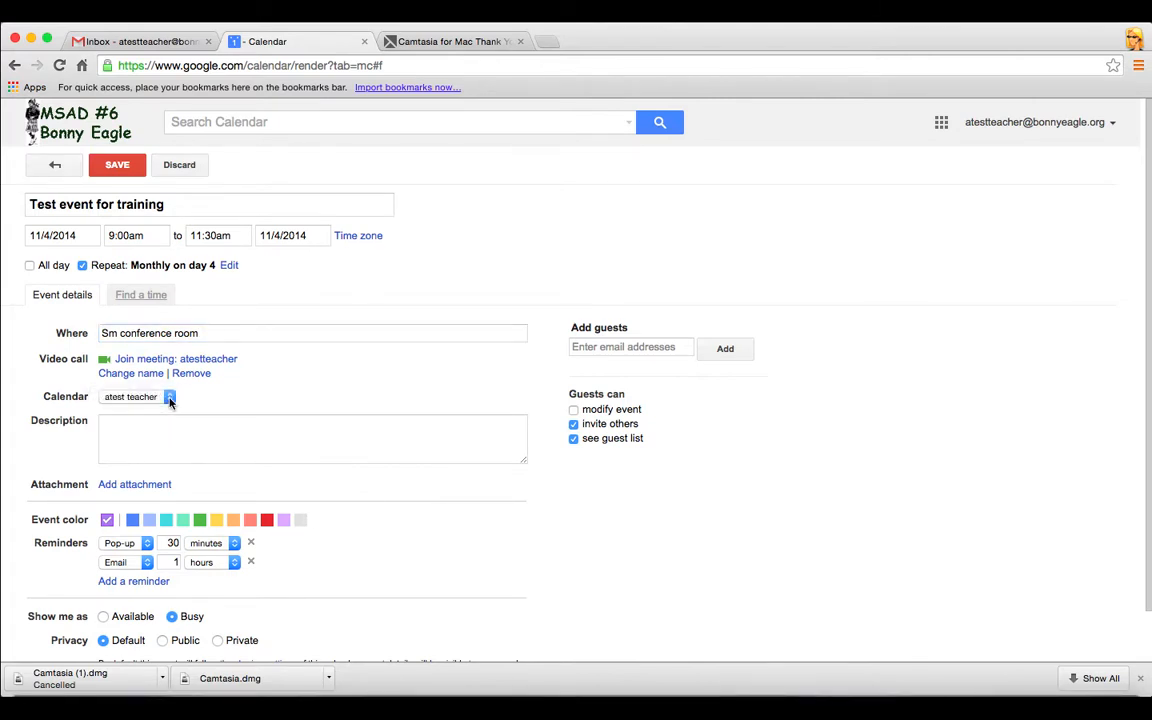
pyautogui.click(185, 427)
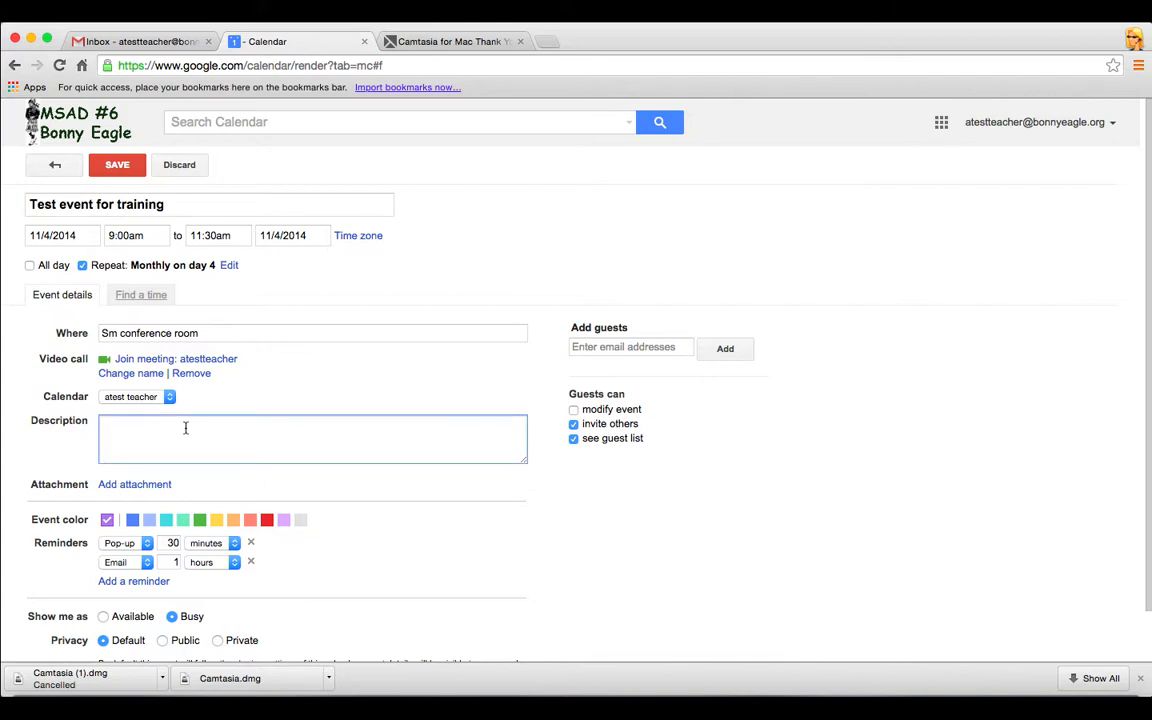
pyautogui.write('this is a test training')
pyautogui.press('BackSpace')
pyautogui.press('BackSpace')
pyautogui.press('BackSpace')
pyautogui.press('BackSpace')
pyautogui.press('BackSpace')
pyautogui.write('raining')
pyautogui.press('BackSpace')
pyautogui.press('BackSpace')
pyautogui.press('BackSpace')
pyautogui.press('BackSpace')
pyautogui.press('BackSpace')
pyautogui.press('BackSpace')
pyautogui.press('BackSpace')
pyautogui.write('raining monh')
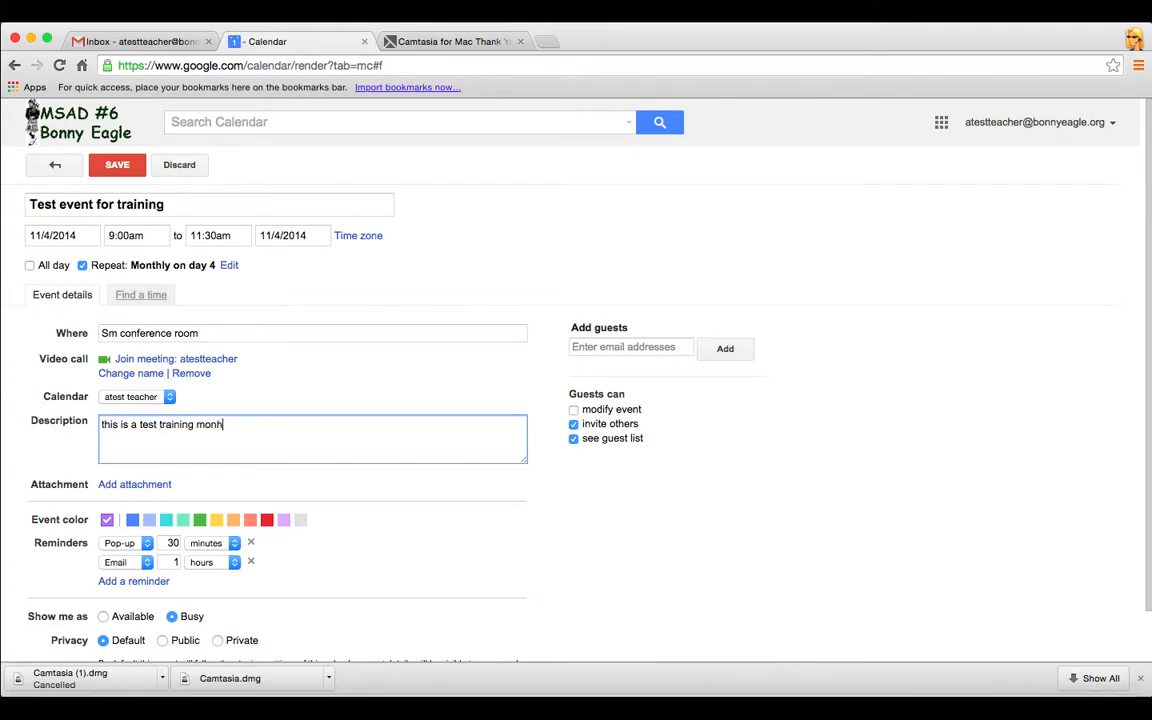
pyautogui.press('BackSpace')
pyautogui.write('thly meetin')
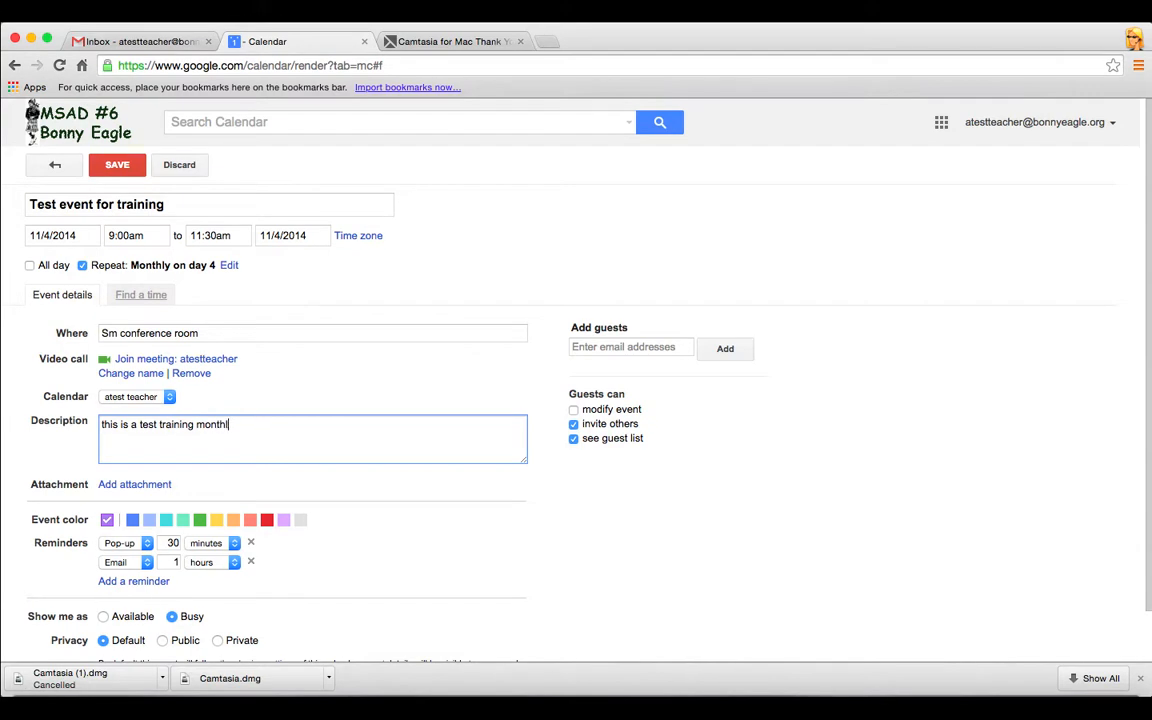
pyautogui.write('g')
pyautogui.click(157, 487)
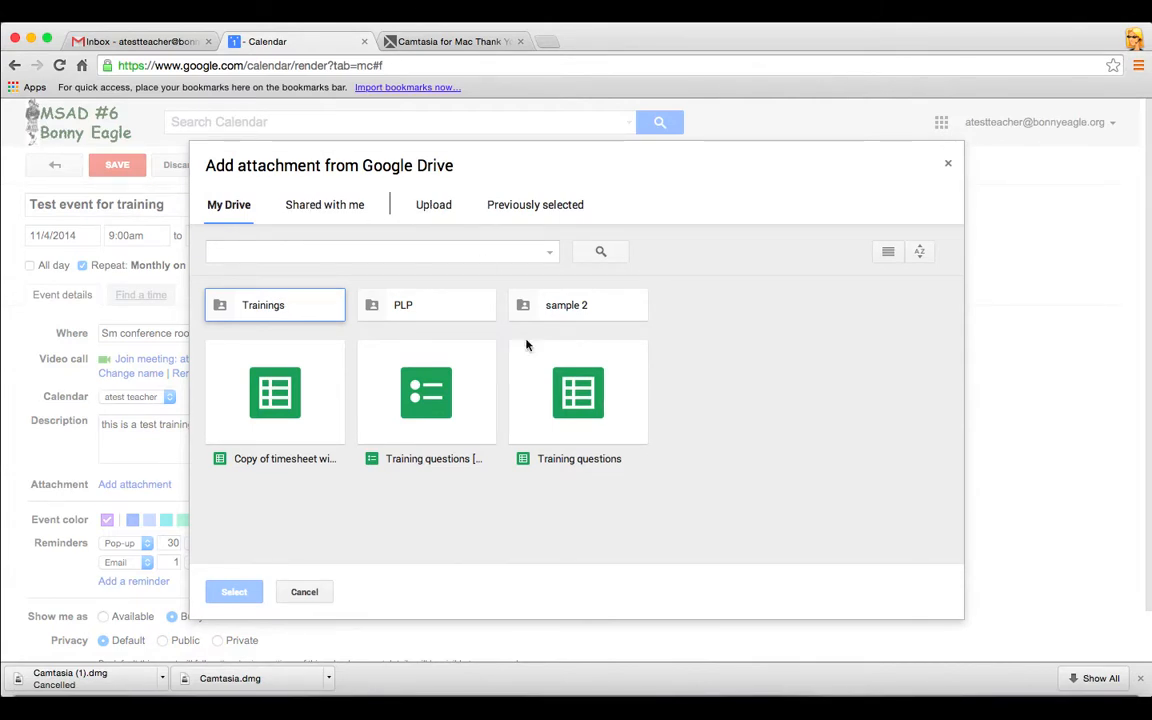
# Dismiss the 'Add attachment from Google Drive' dialog without attaching any file
pyautogui.click(948, 163)
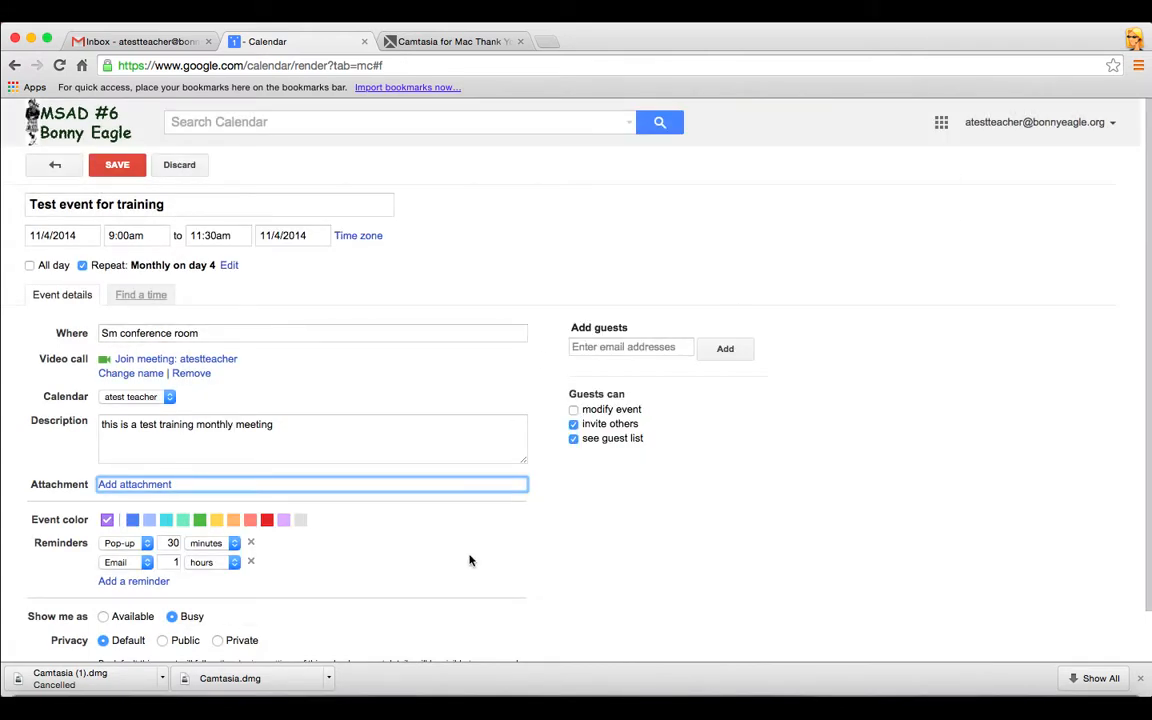
pyautogui.scroll(-2, 470, 558)
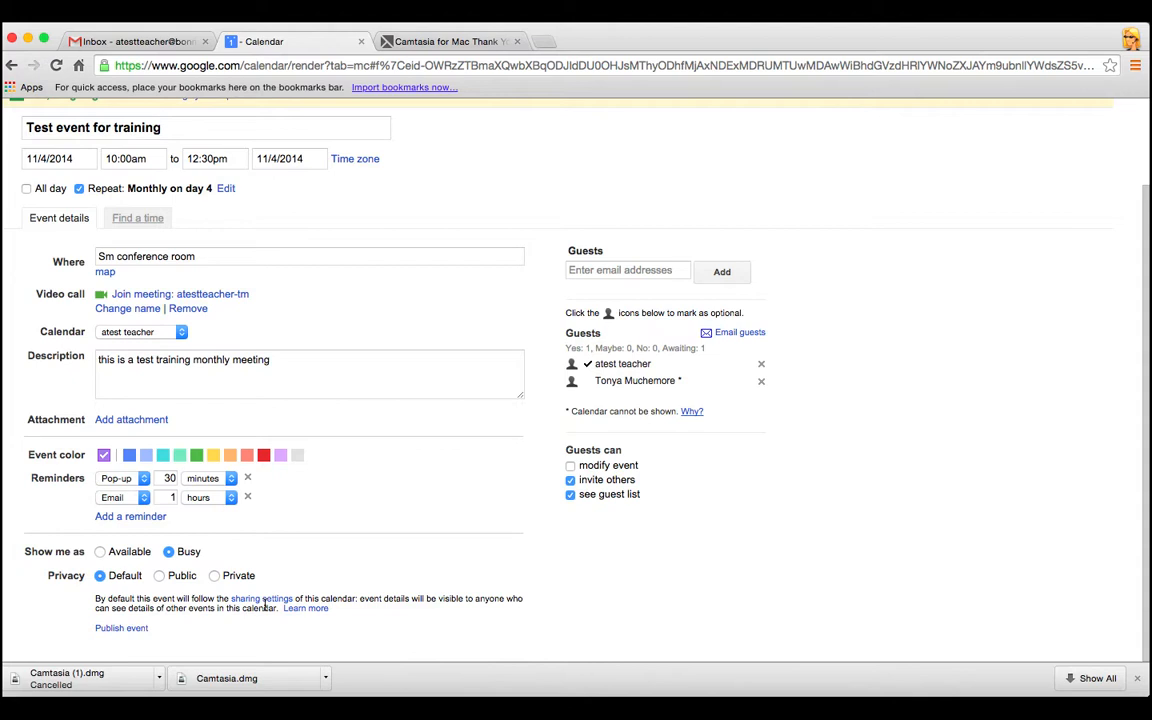
pyautogui.click(160, 576)
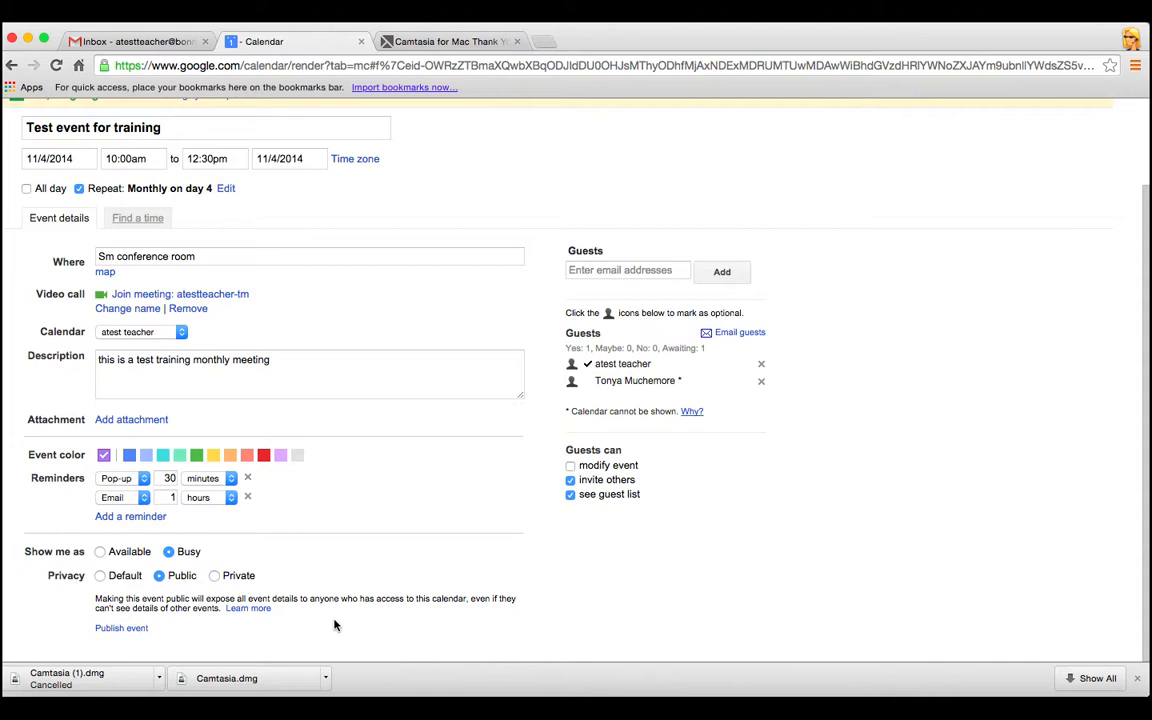
pyautogui.click(241, 576)
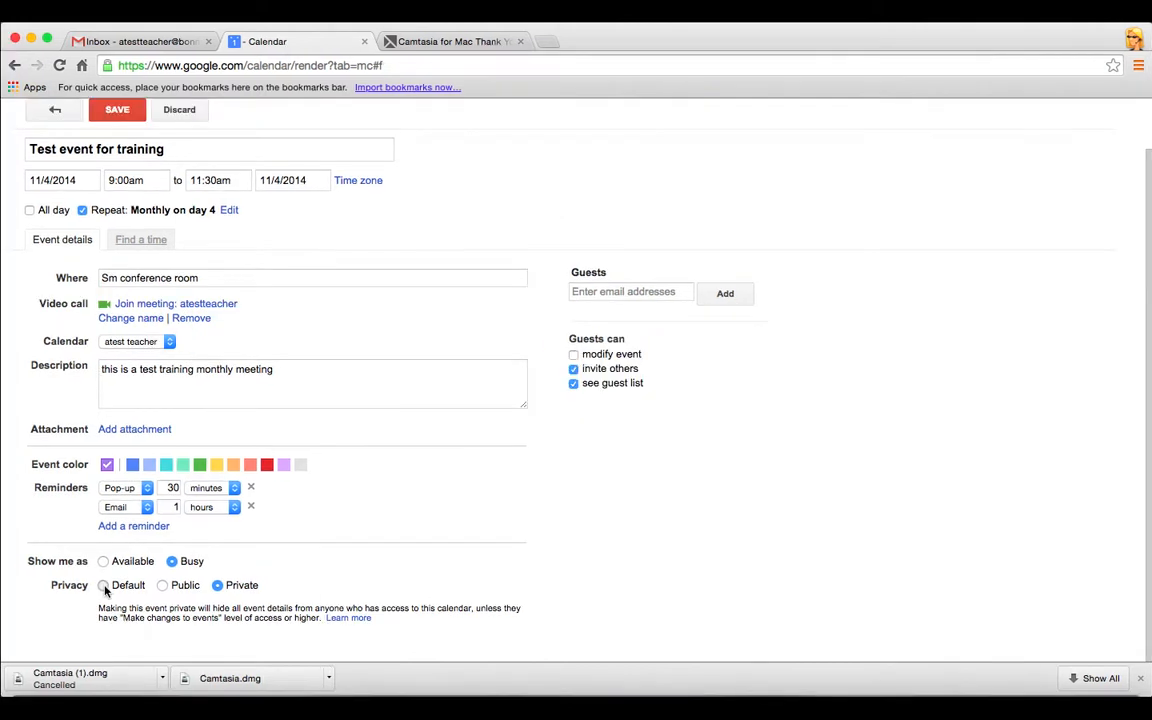
pyautogui.click(103, 585)
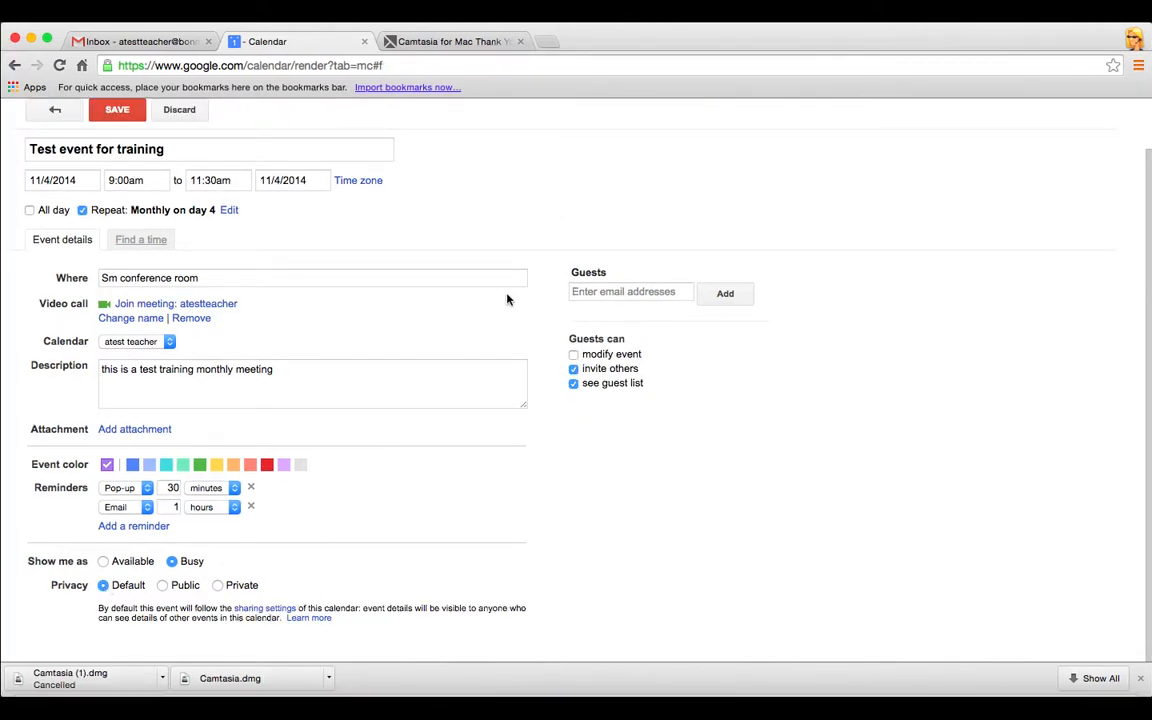
# Invite the colleague by their directory username as a guest, then view the Find a time grid
pyautogui.click(600, 294)
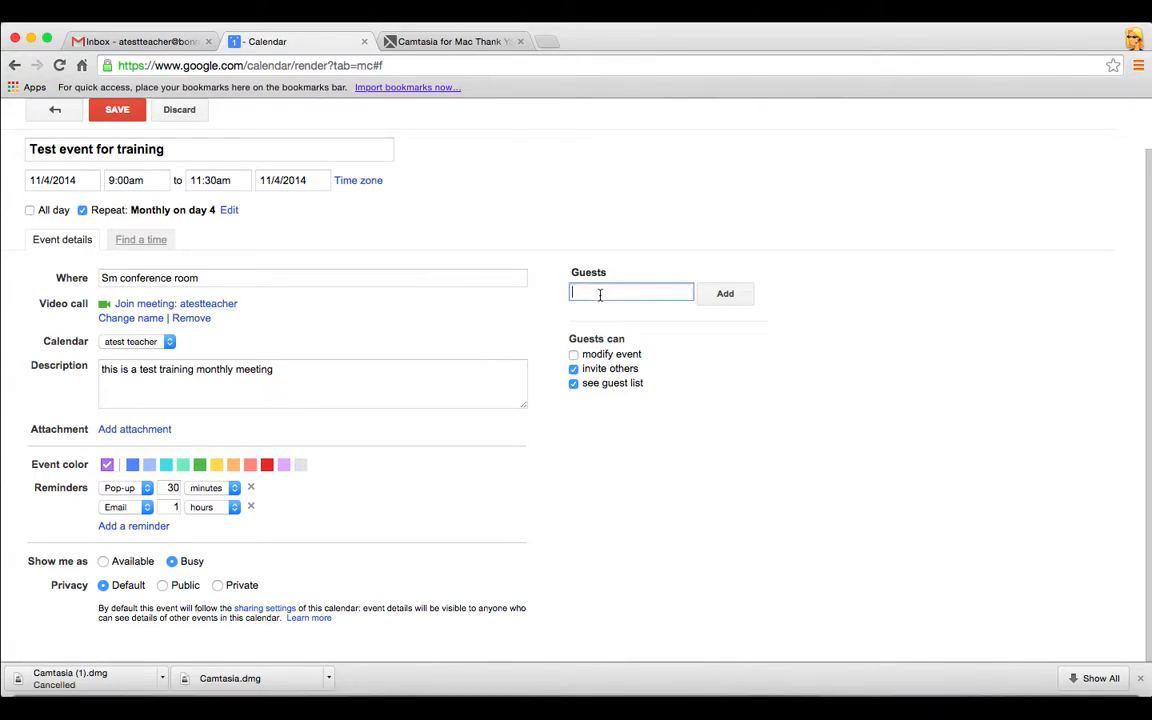
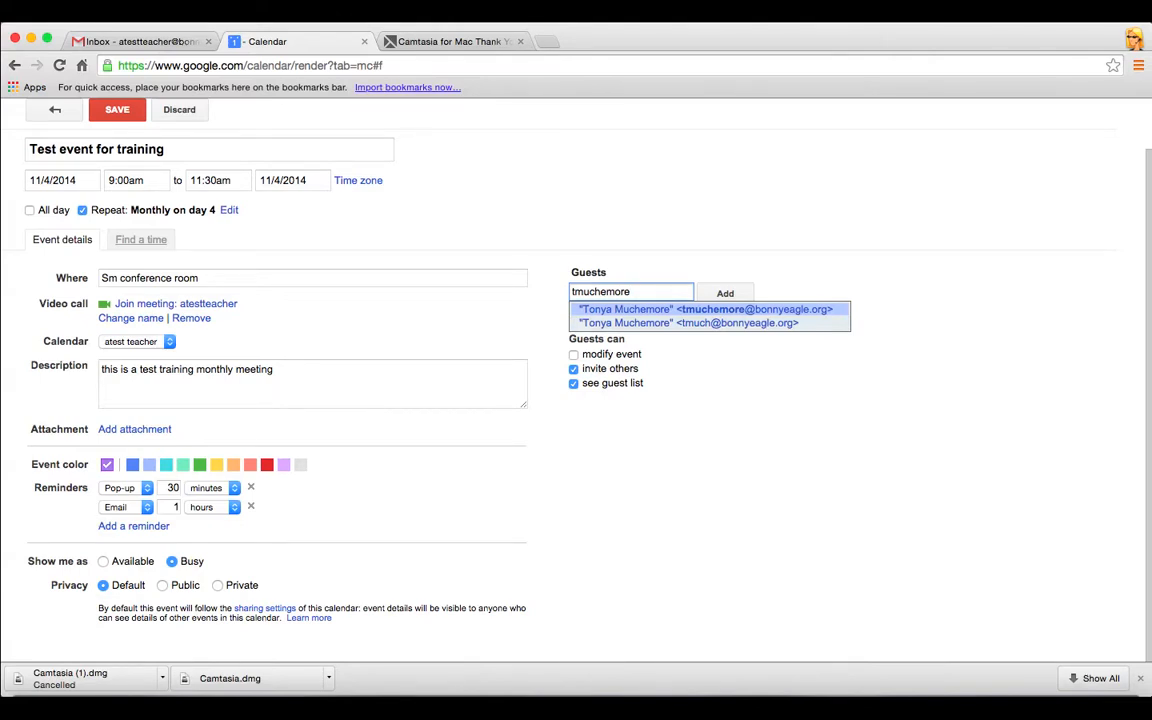
pyautogui.press('Return')
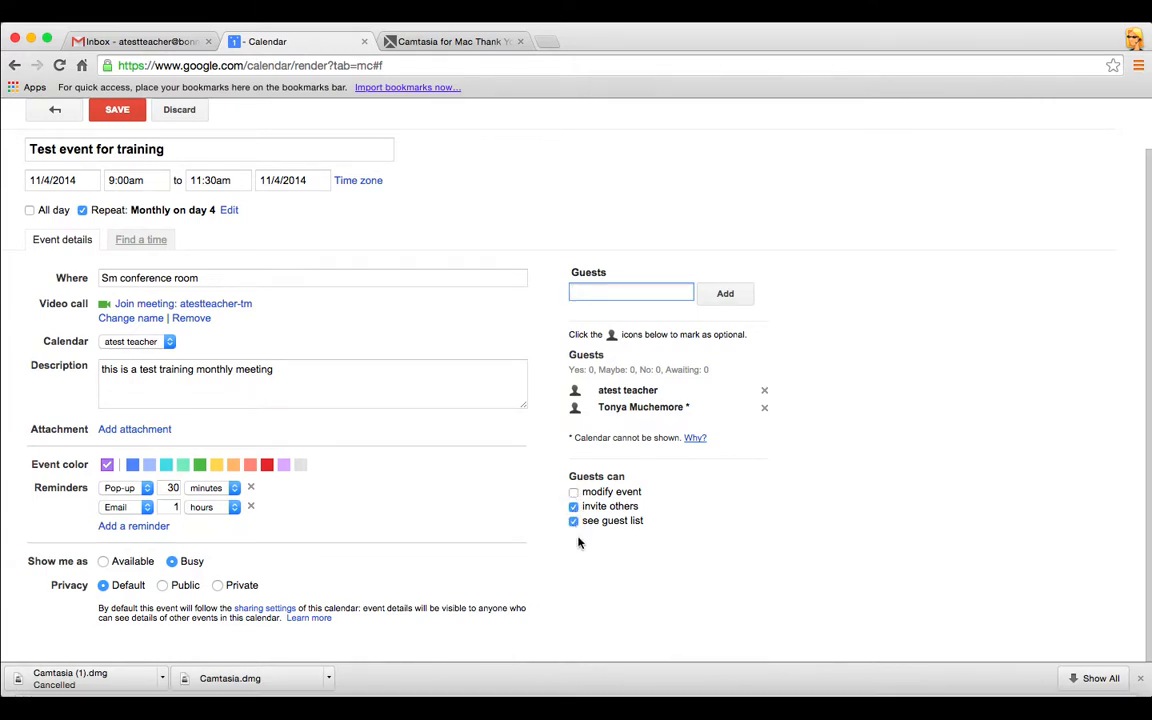
pyautogui.click(150, 242)
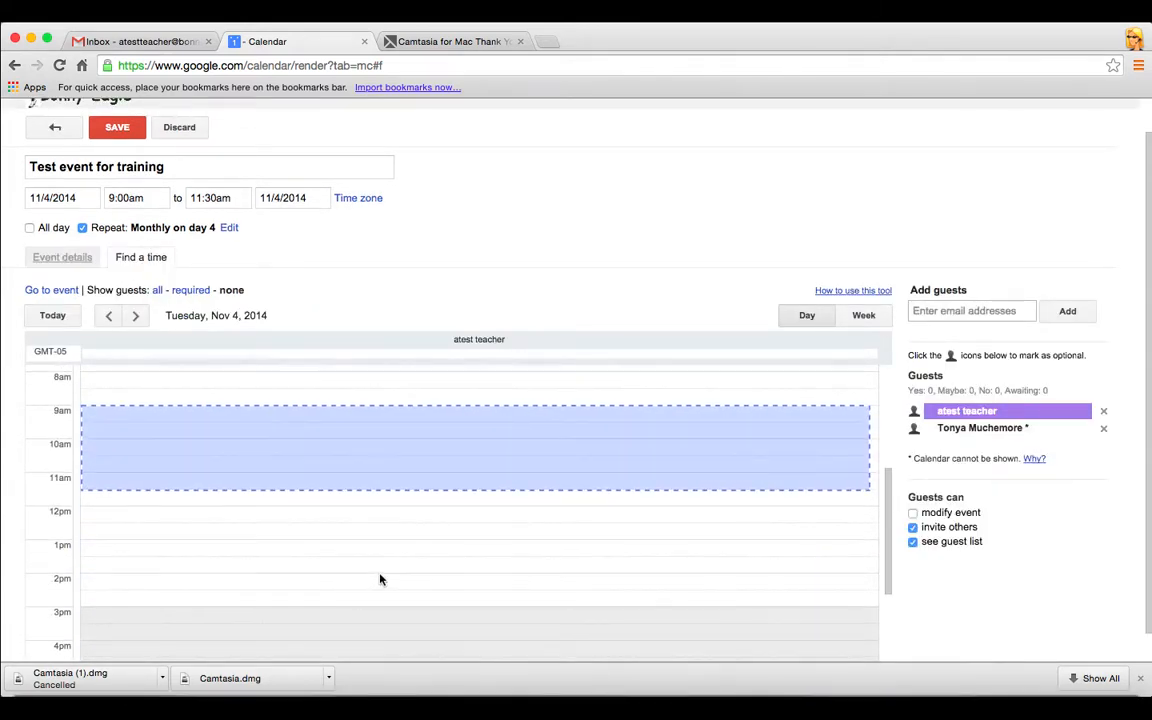
# In the week view of Find a time, drag the training event to 10:00am–12:30pm on Tue 11/4/2014
pyautogui.scroll(1, 380, 579)
pyautogui.scroll(2, 380, 579)
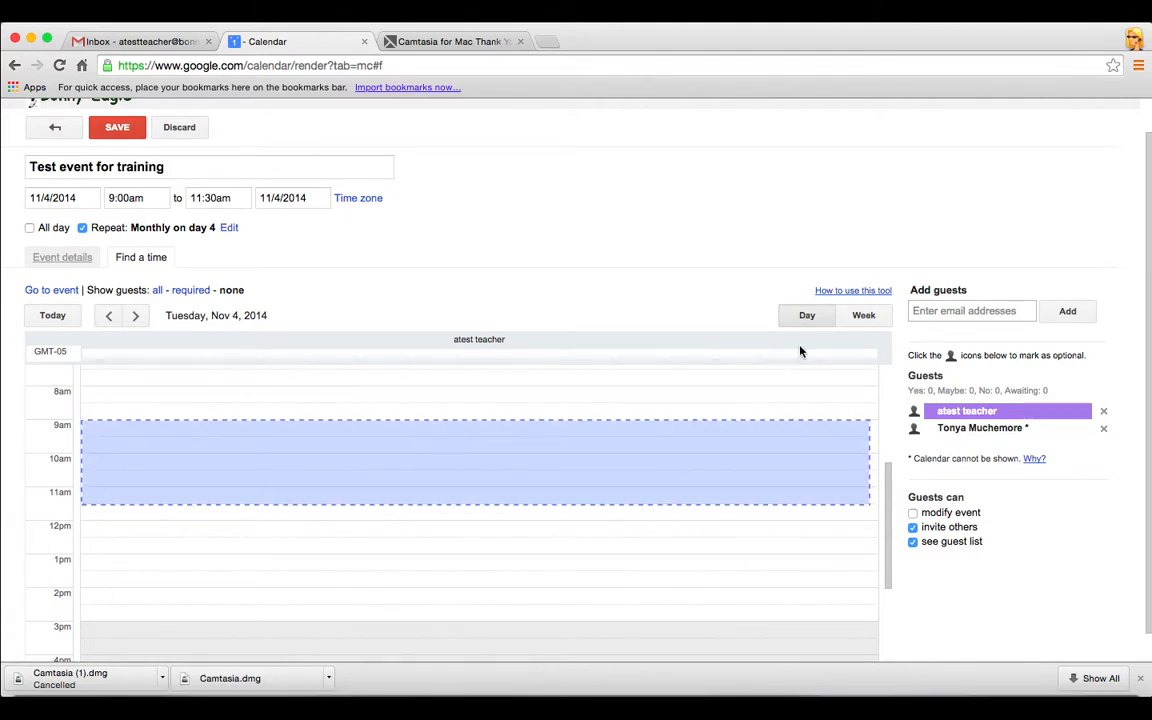
pyautogui.click(862, 316)
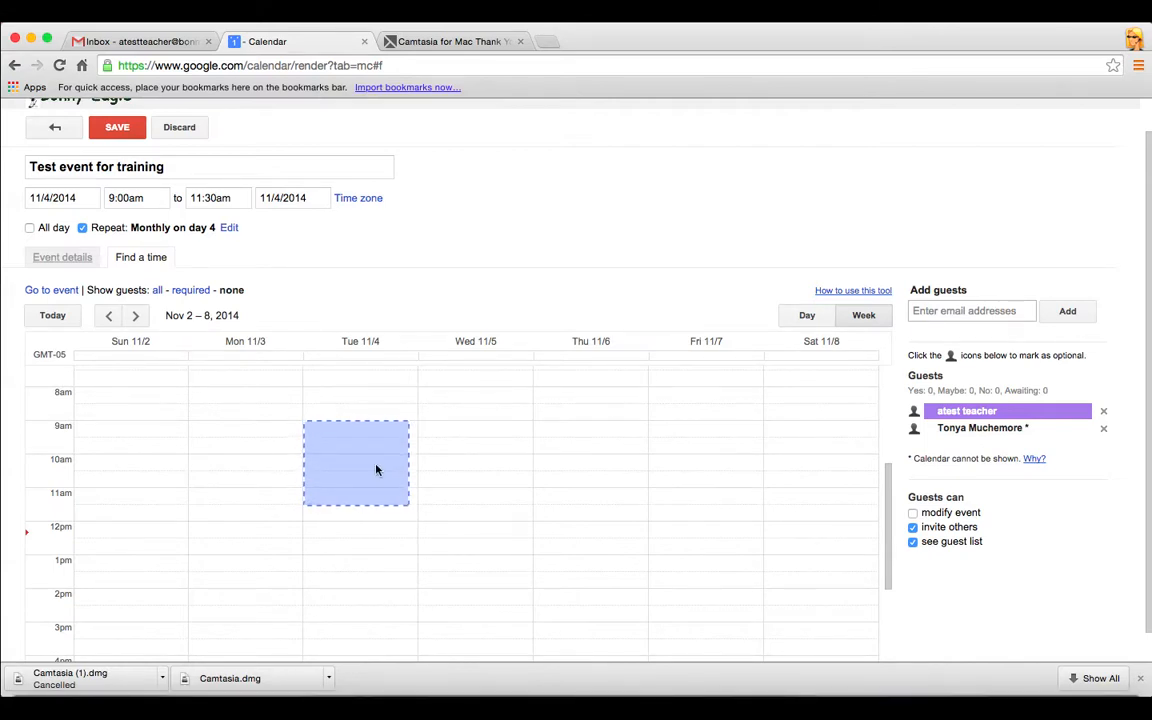
pyautogui.moveTo(376, 470); pyautogui.dragTo(391, 502)
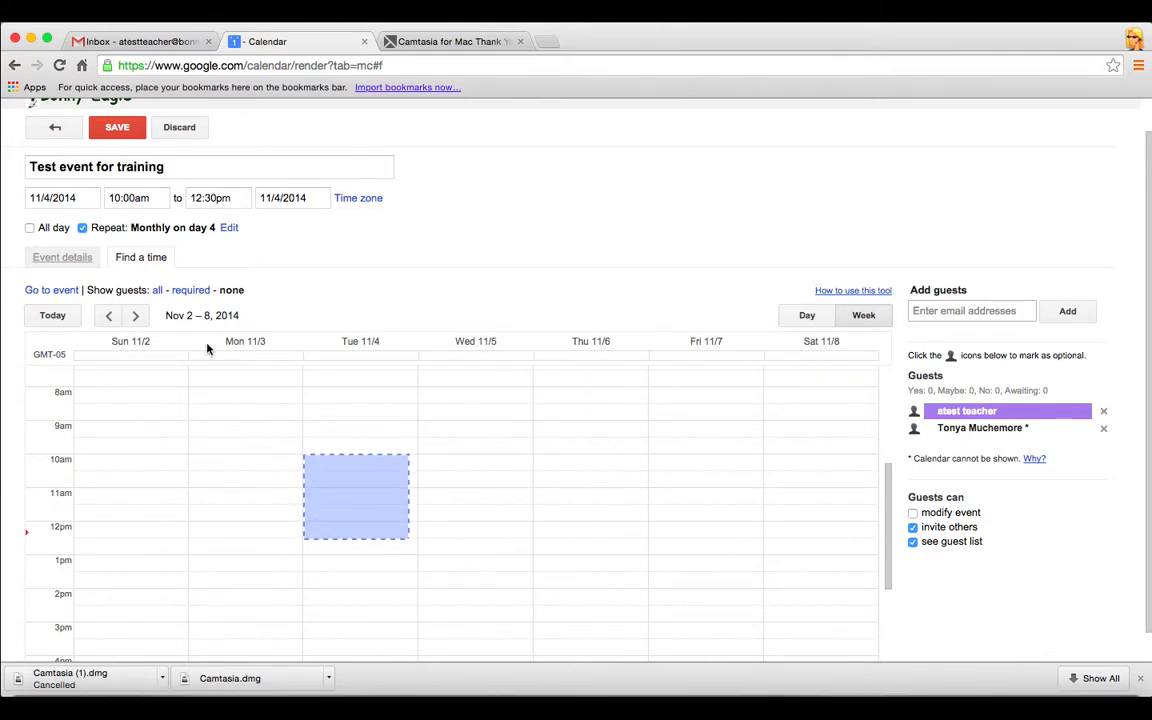
pyautogui.click(81, 260)
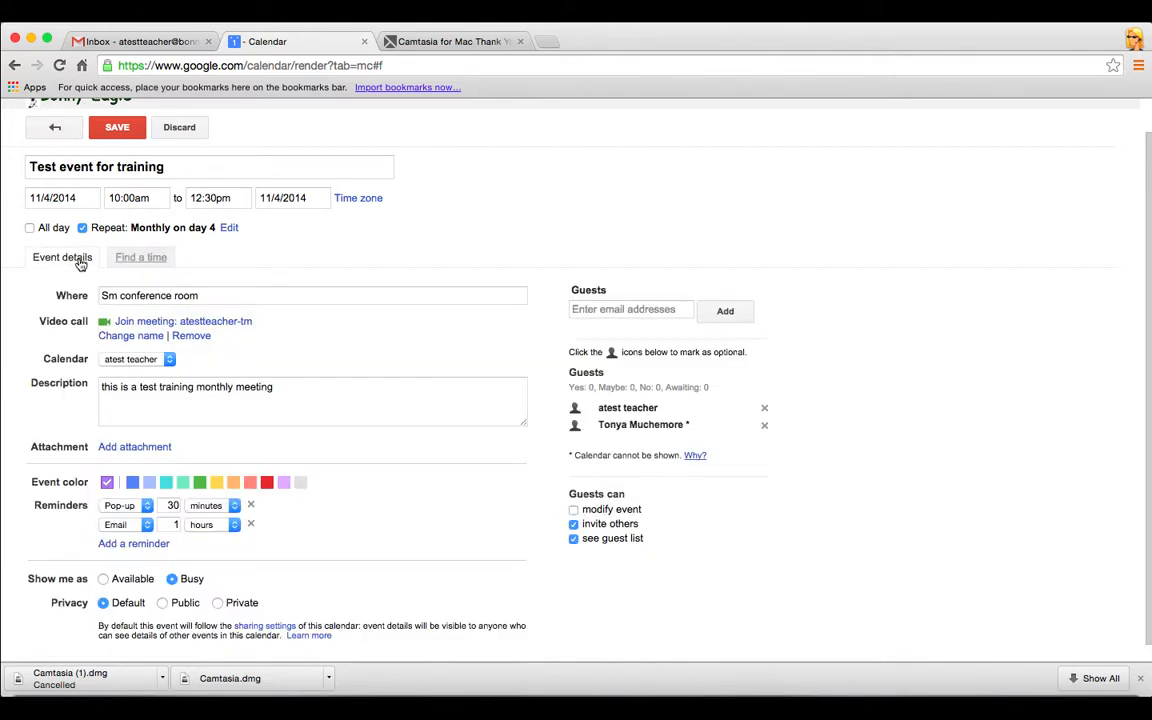
pyautogui.scroll(-1, 425, 481)
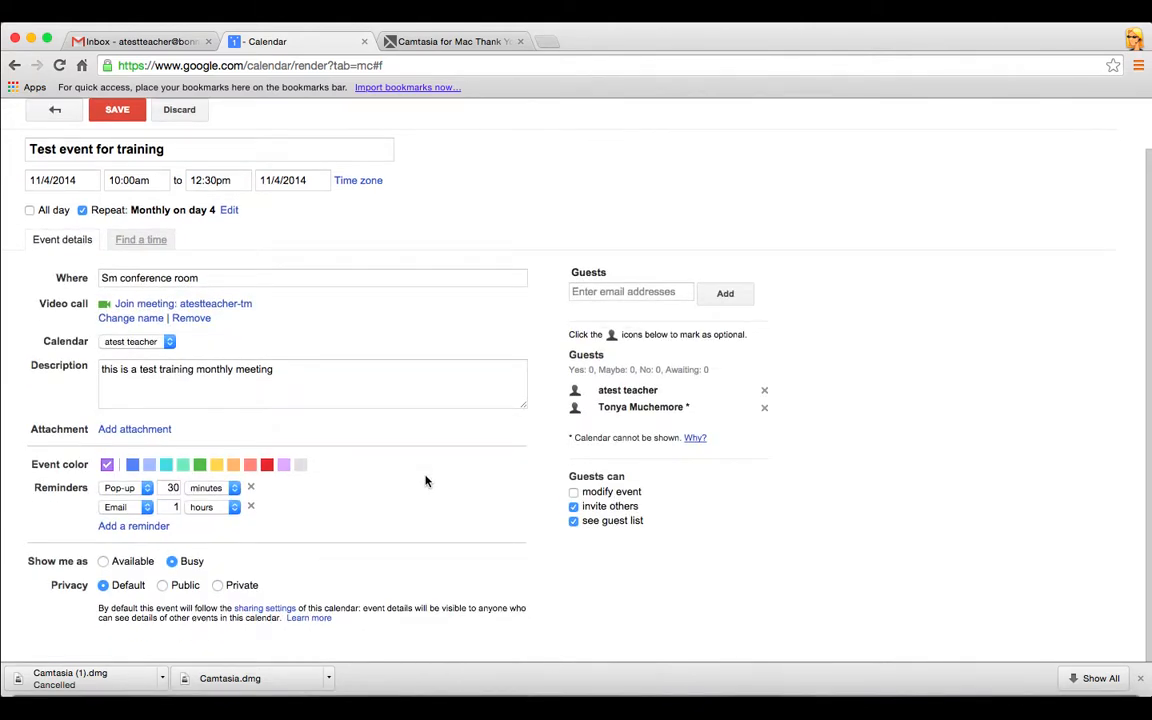
pyautogui.scroll(2, 425, 481)
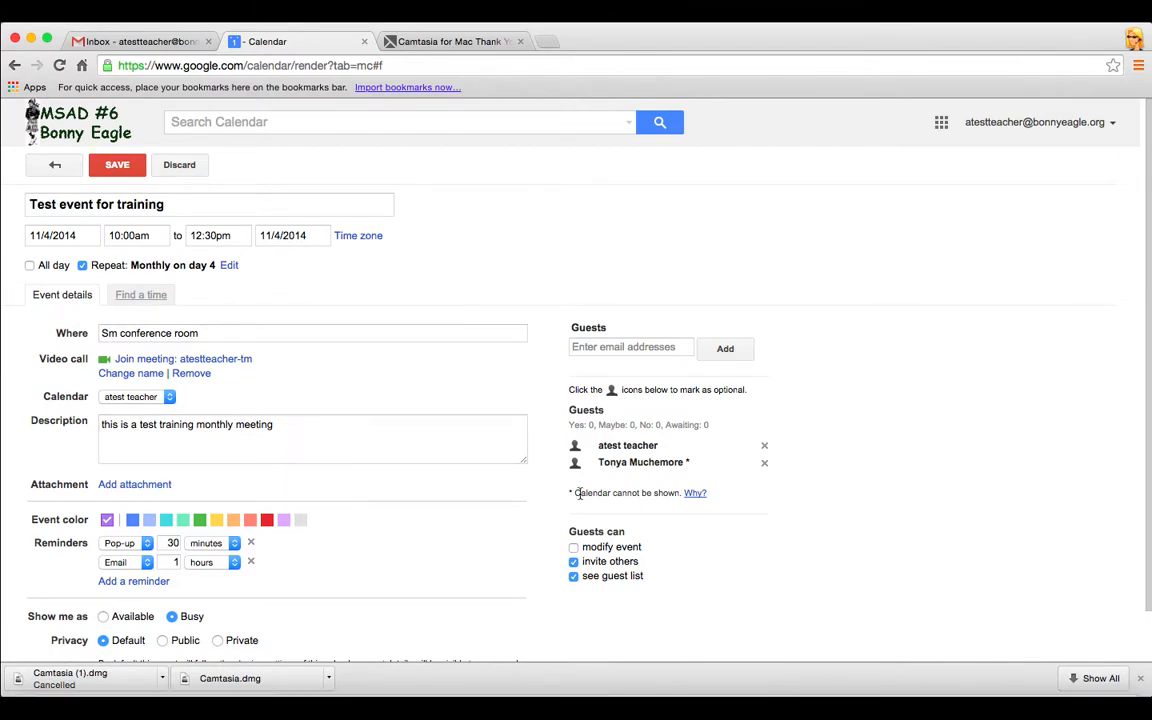
pyautogui.click(694, 493)
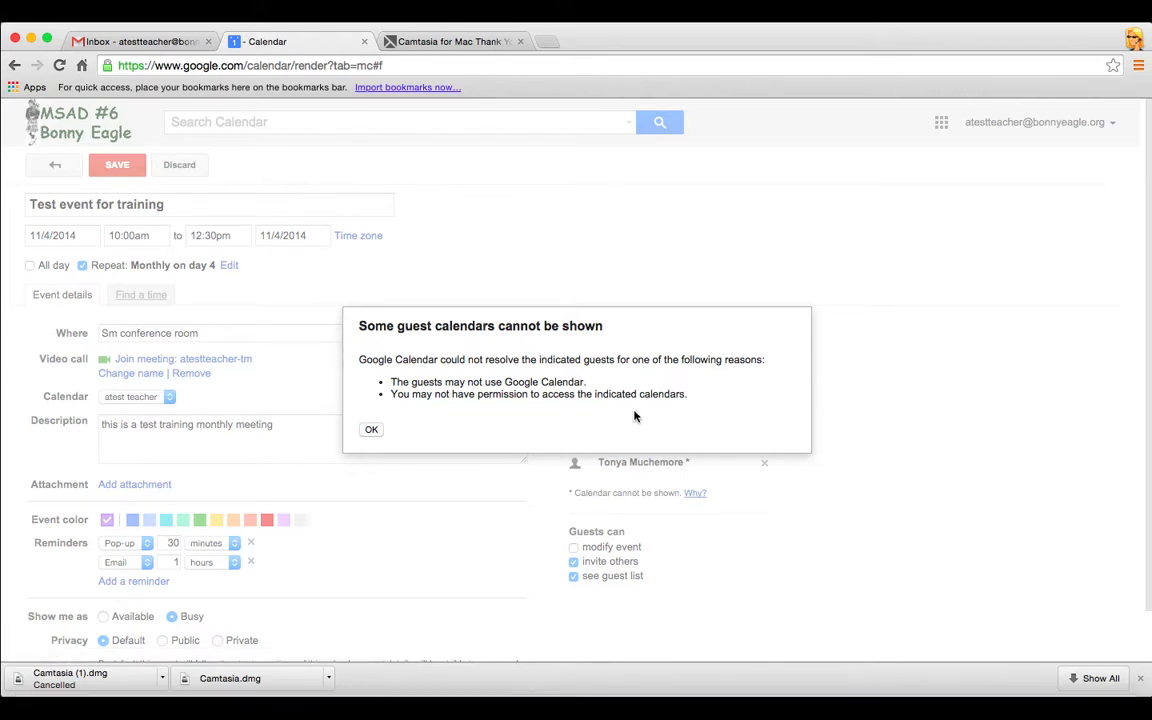
pyautogui.click(371, 431)
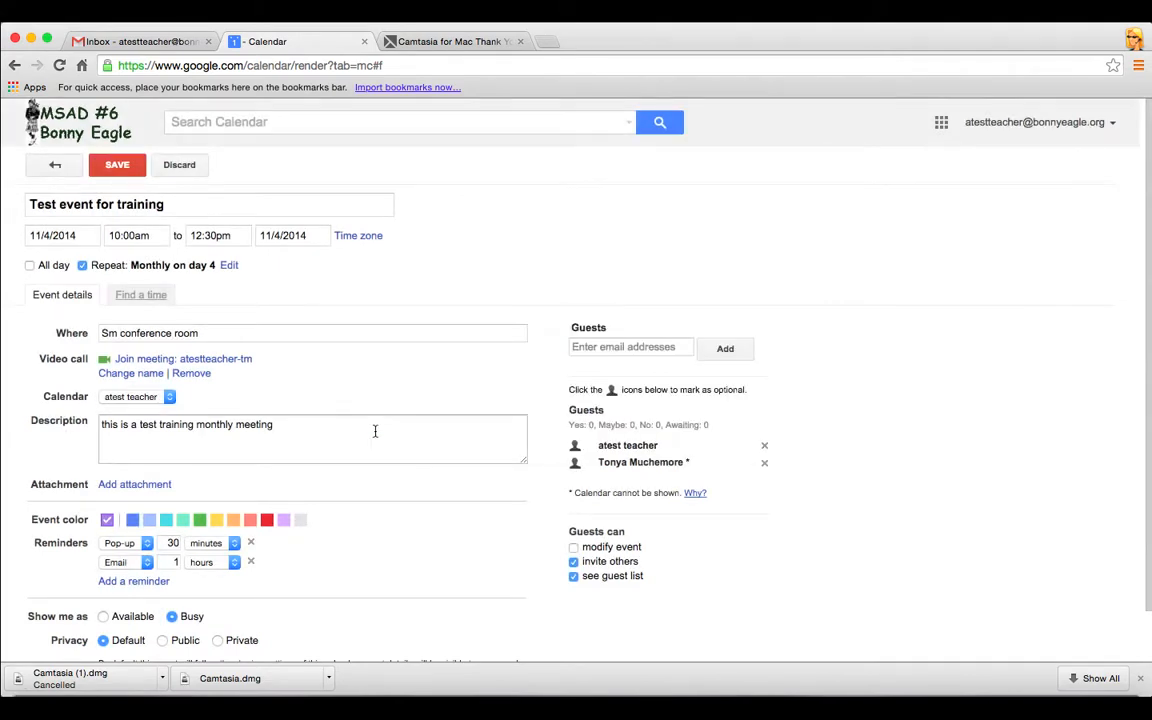
# Save the training event and choose Send in the 'Send invitations?' dialog
pyautogui.click(118, 168)
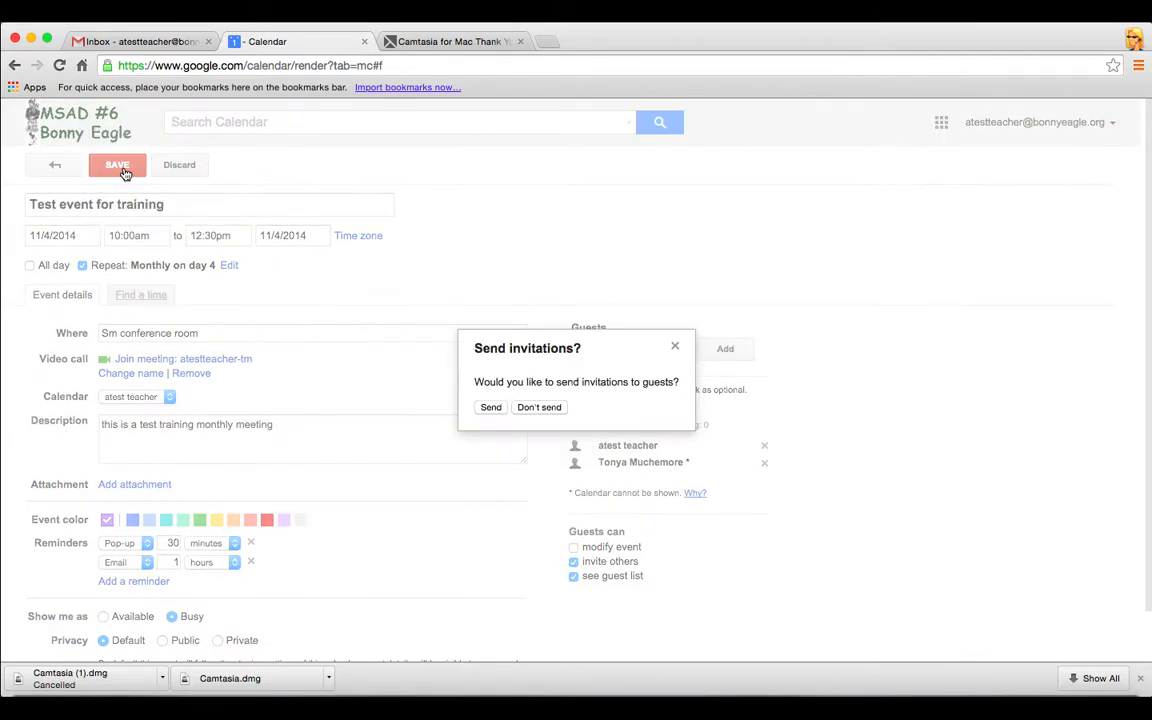
pyautogui.click(491, 409)
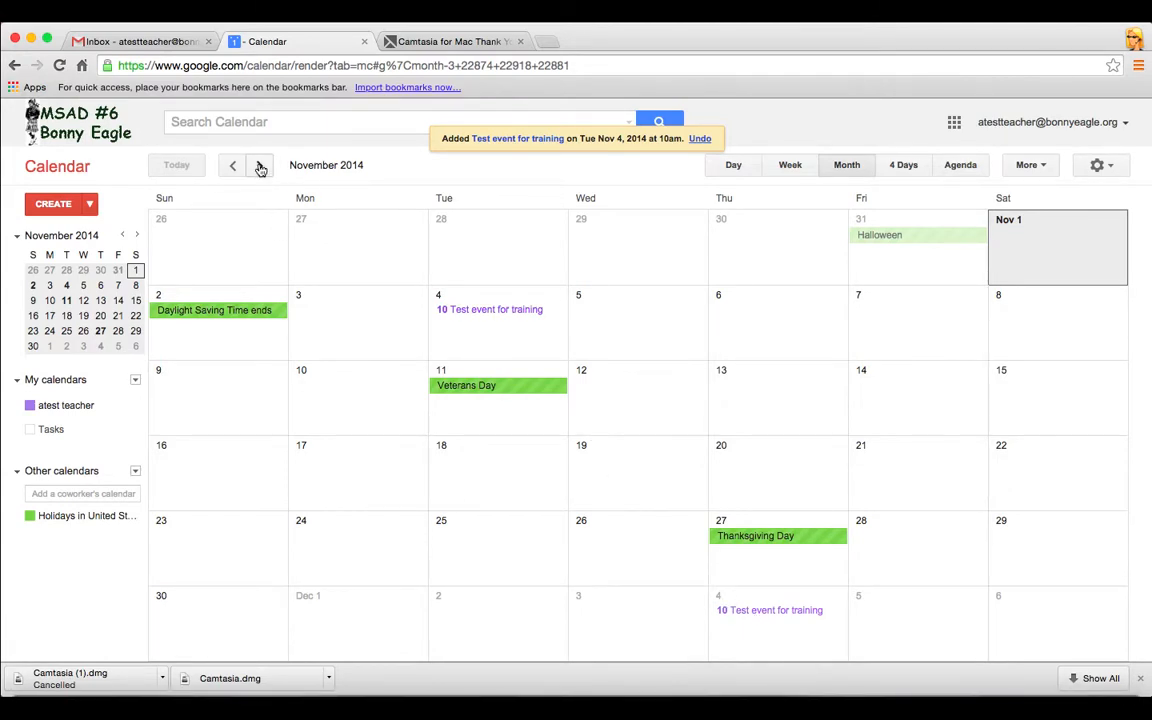
# Browse month by month ahead to March 2015, then back to January 2015
pyautogui.click(259, 166)
pyautogui.click(259, 166)
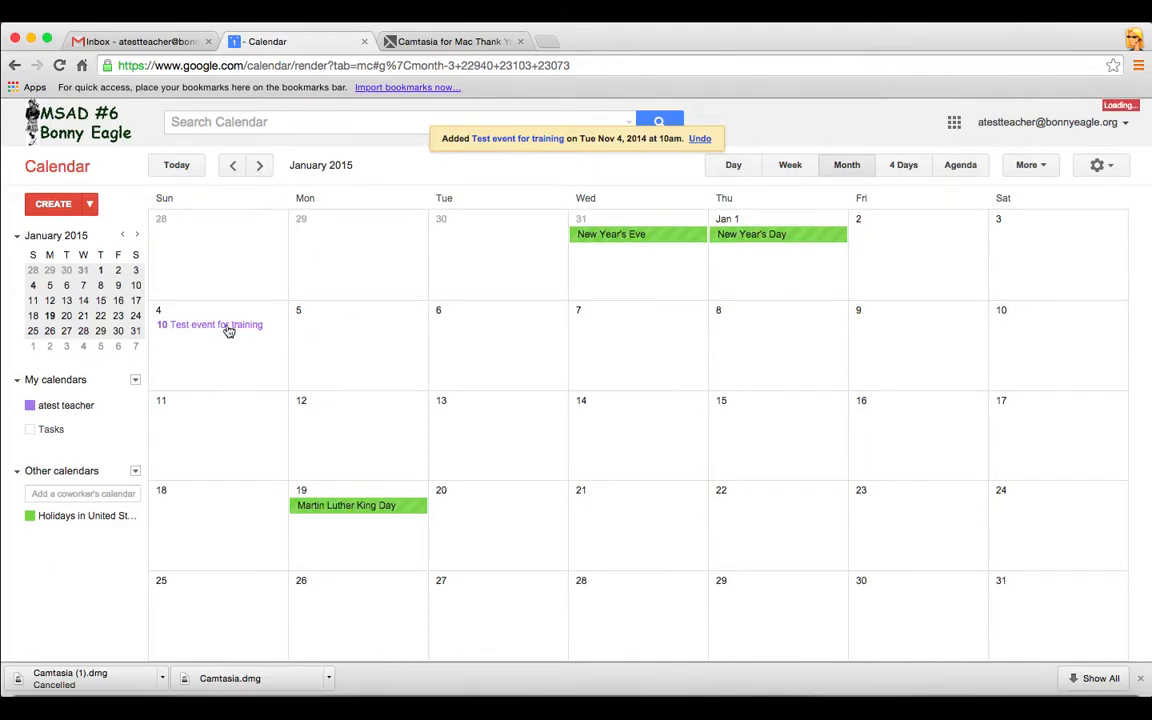
pyautogui.click(259, 166)
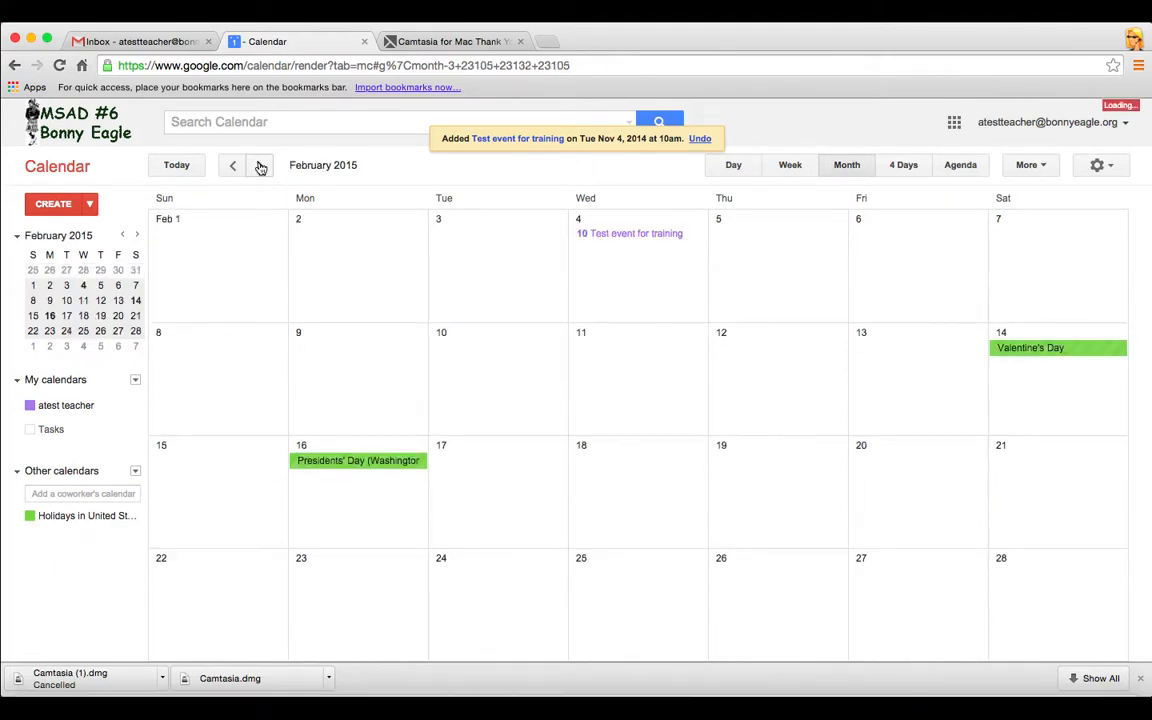
pyautogui.click(259, 166)
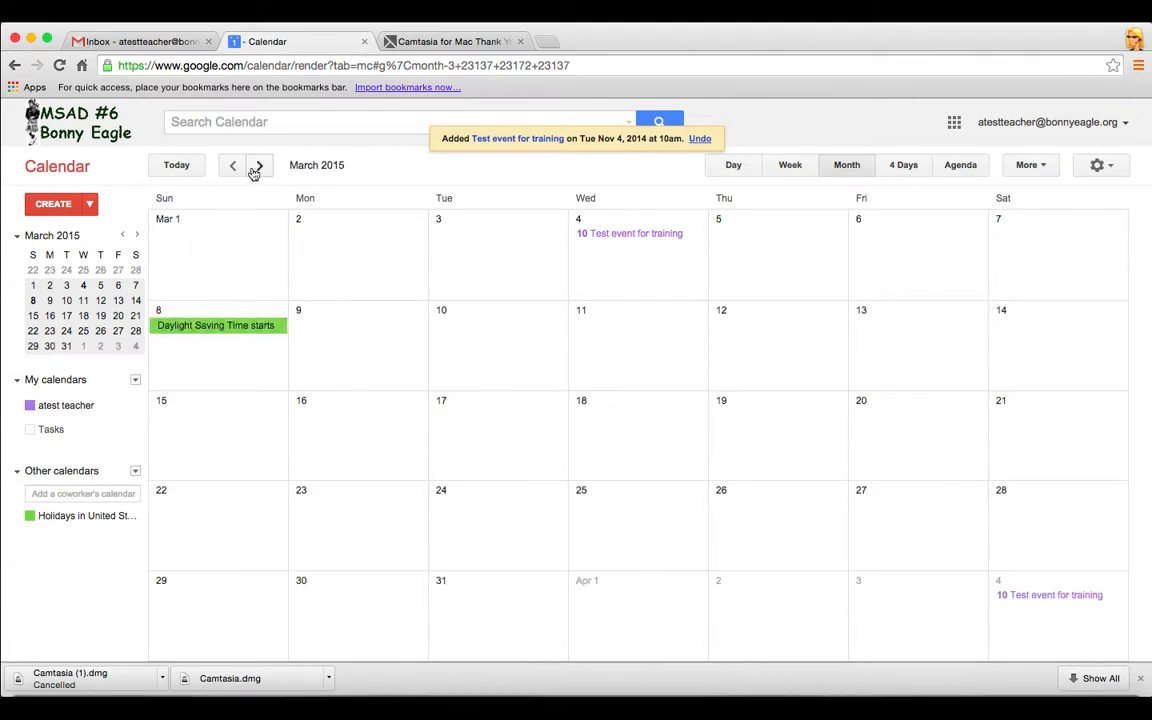
pyautogui.click(231, 166)
pyautogui.click(231, 166)
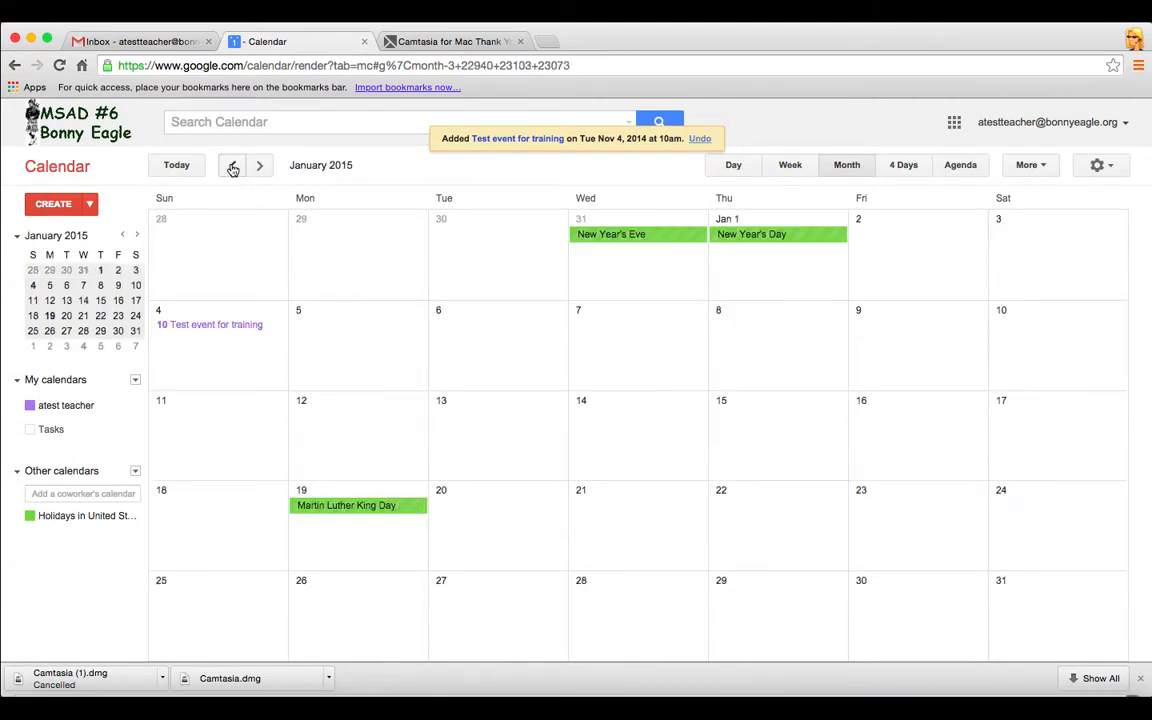
pyautogui.click(231, 166)
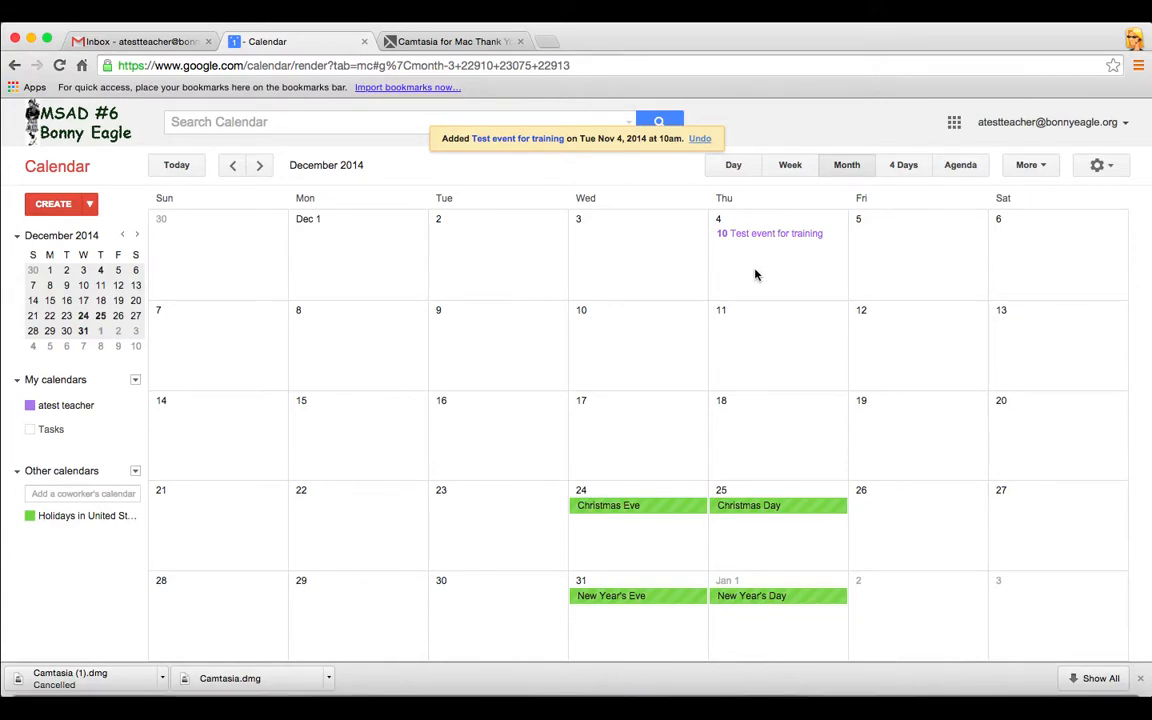
pyautogui.click(259, 165)
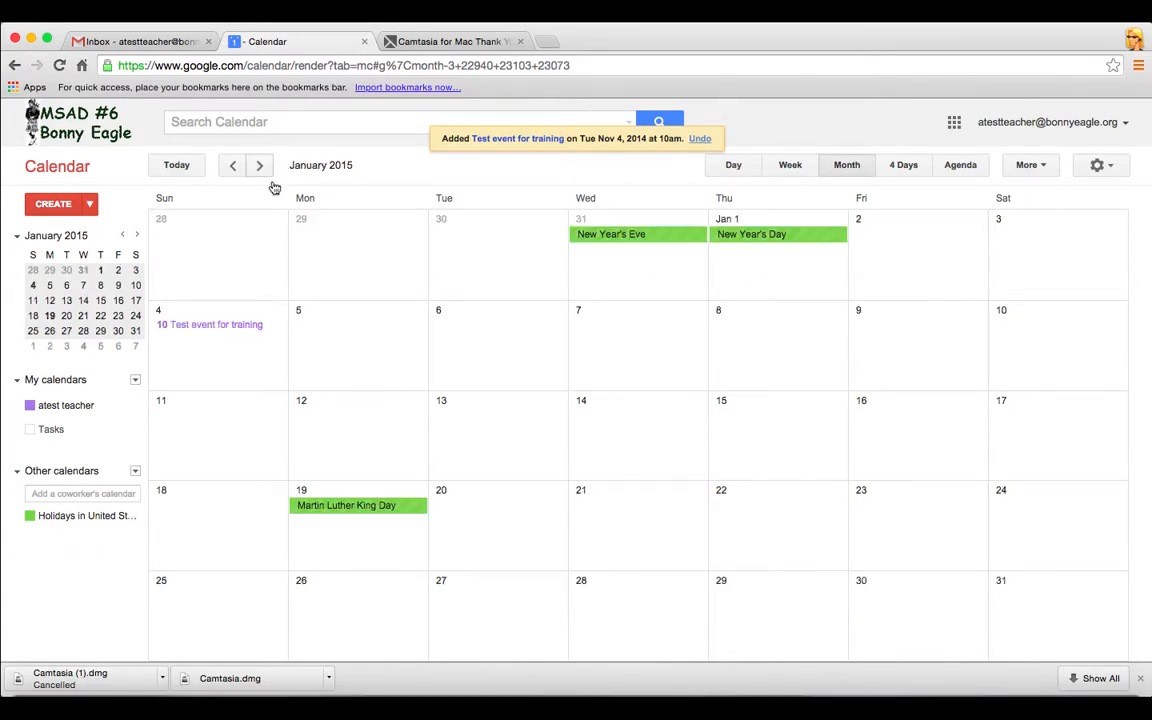
# Move only the January 4 training occurrence to January 6, 2015, and send guests updates
pyautogui.click(221, 326)
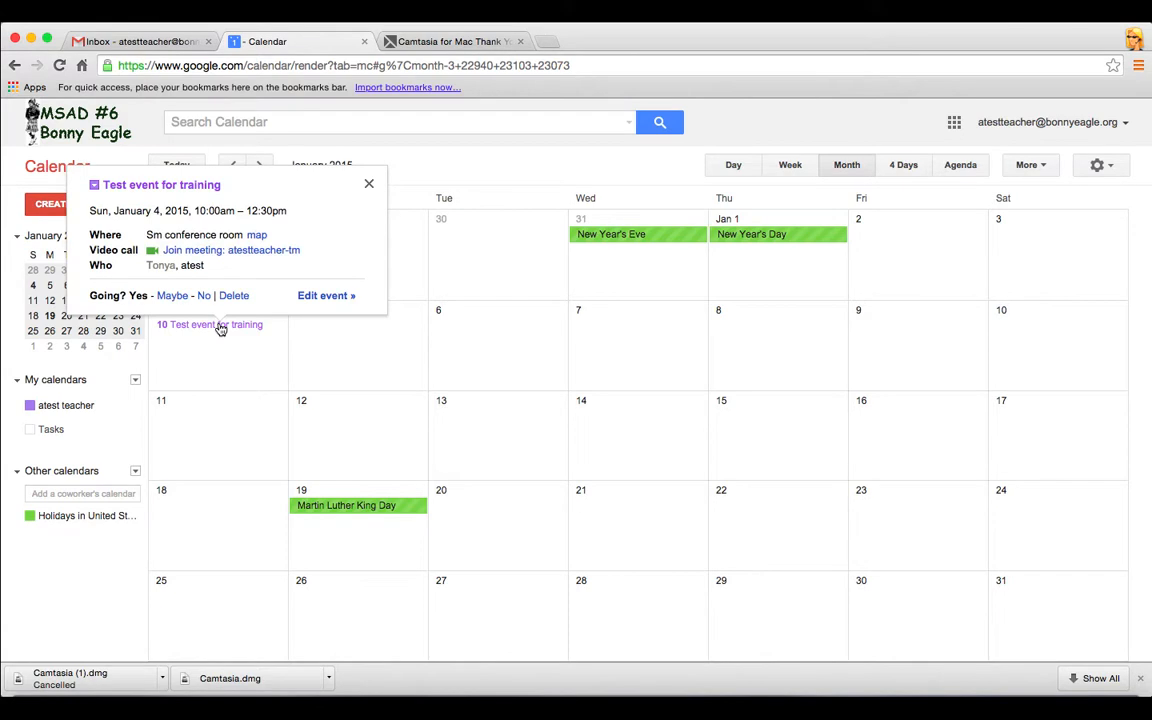
pyautogui.click(316, 297)
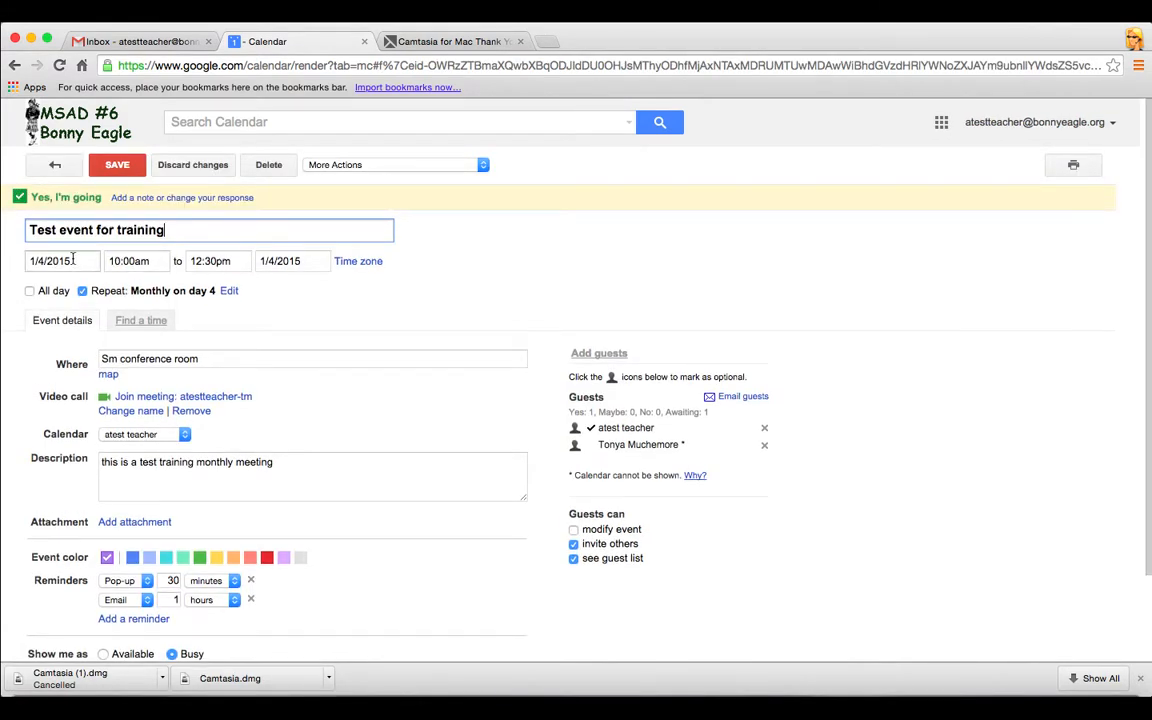
pyautogui.click(73, 259)
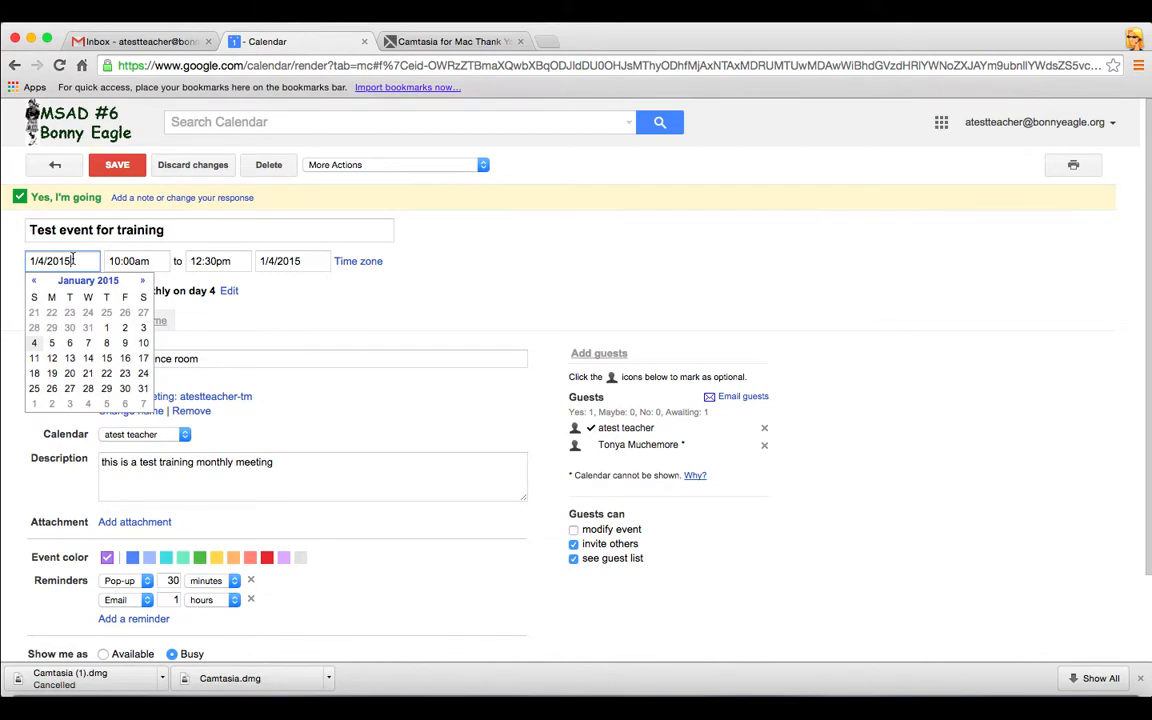
pyautogui.click(69, 344)
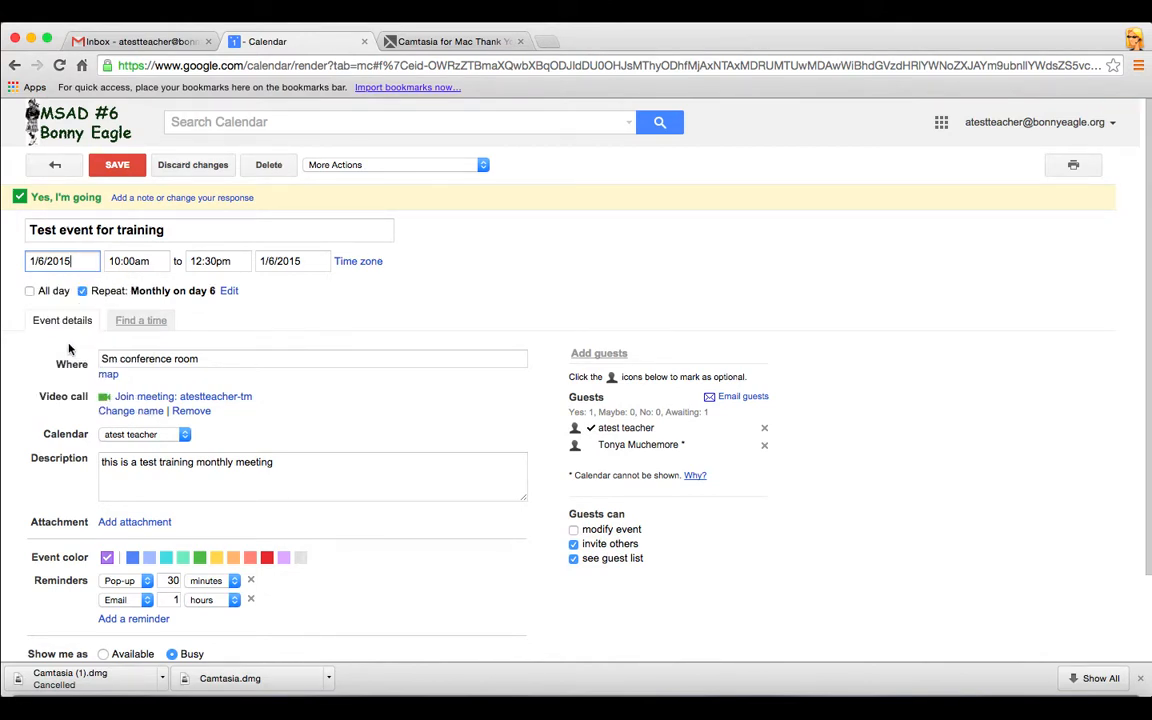
pyautogui.click(125, 168)
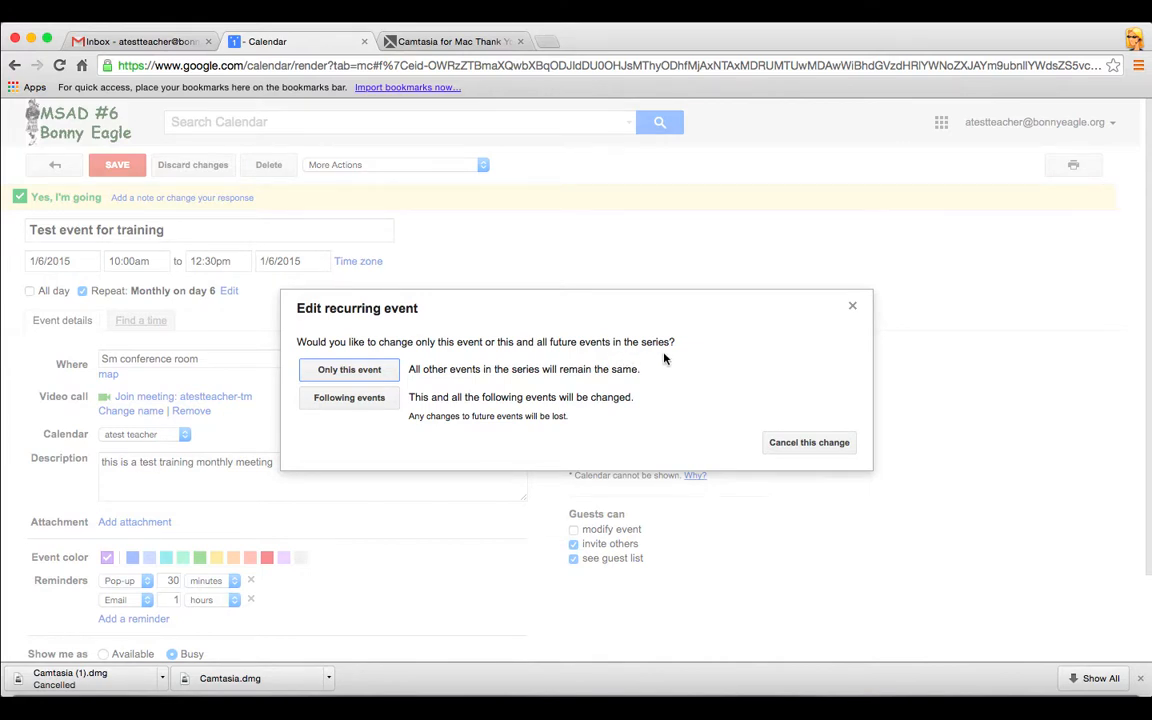
pyautogui.click(355, 372)
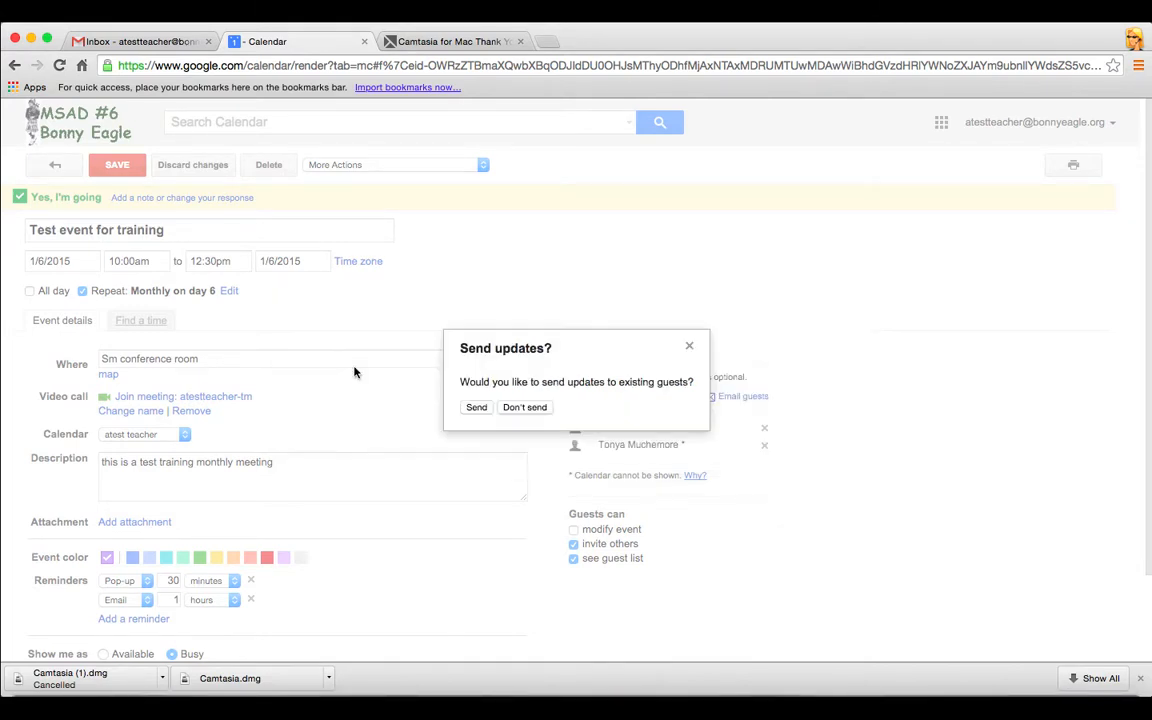
pyautogui.click(476, 408)
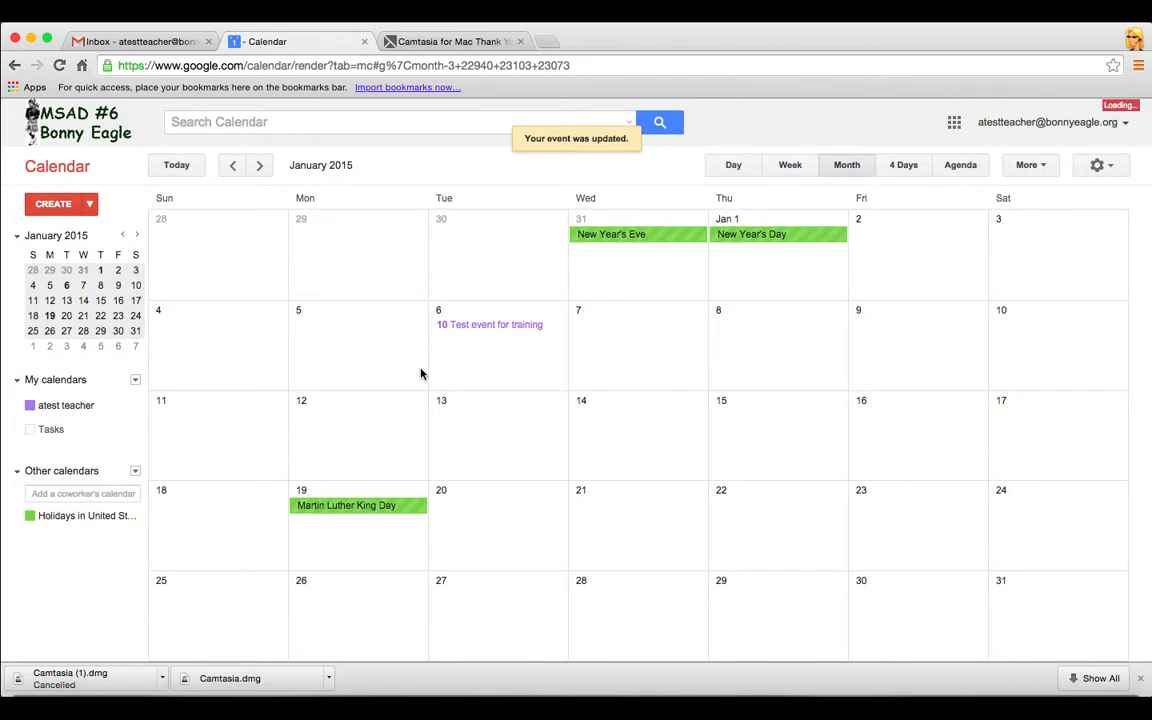
# Move only the April 4 training occurrence to Tuesday, April 7, 2015, sending guests updates
pyautogui.click(259, 167)
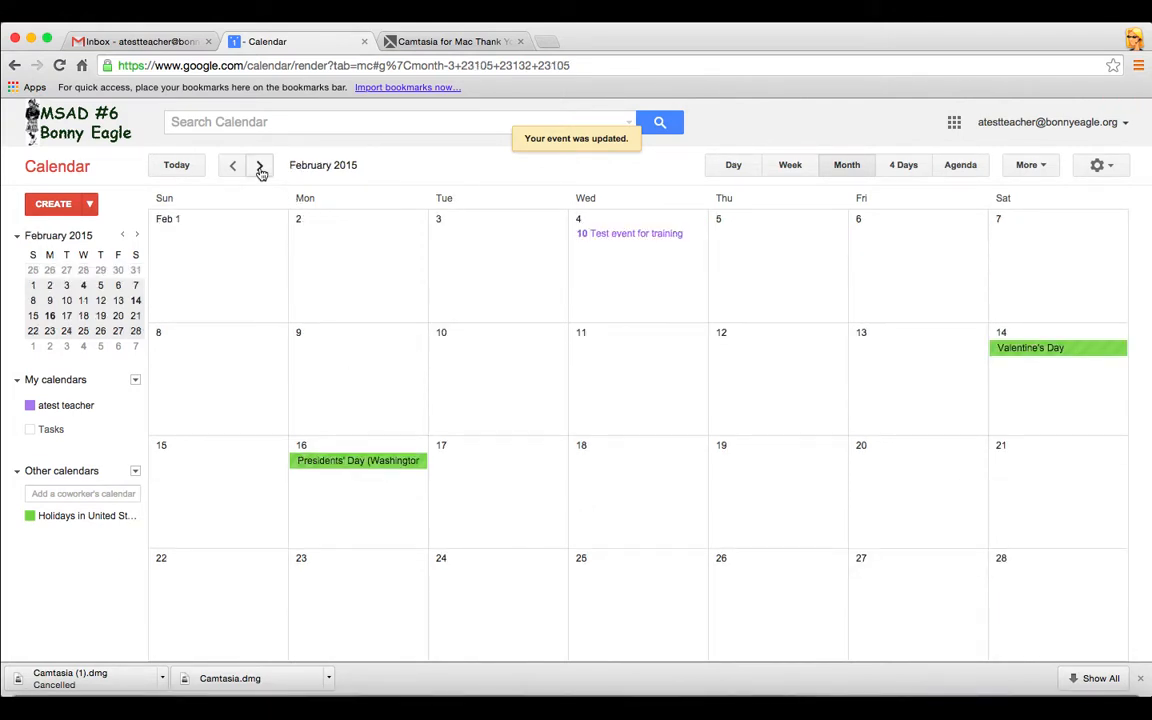
pyautogui.click(259, 167)
pyautogui.click(259, 167)
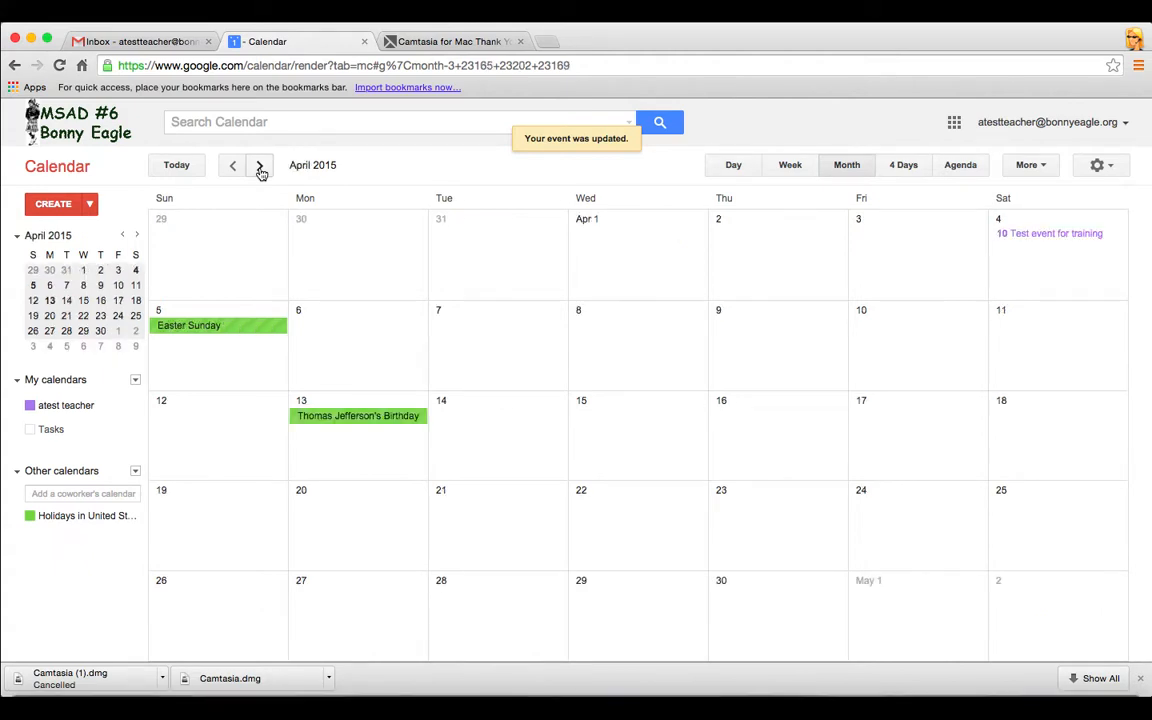
pyautogui.click(1049, 236)
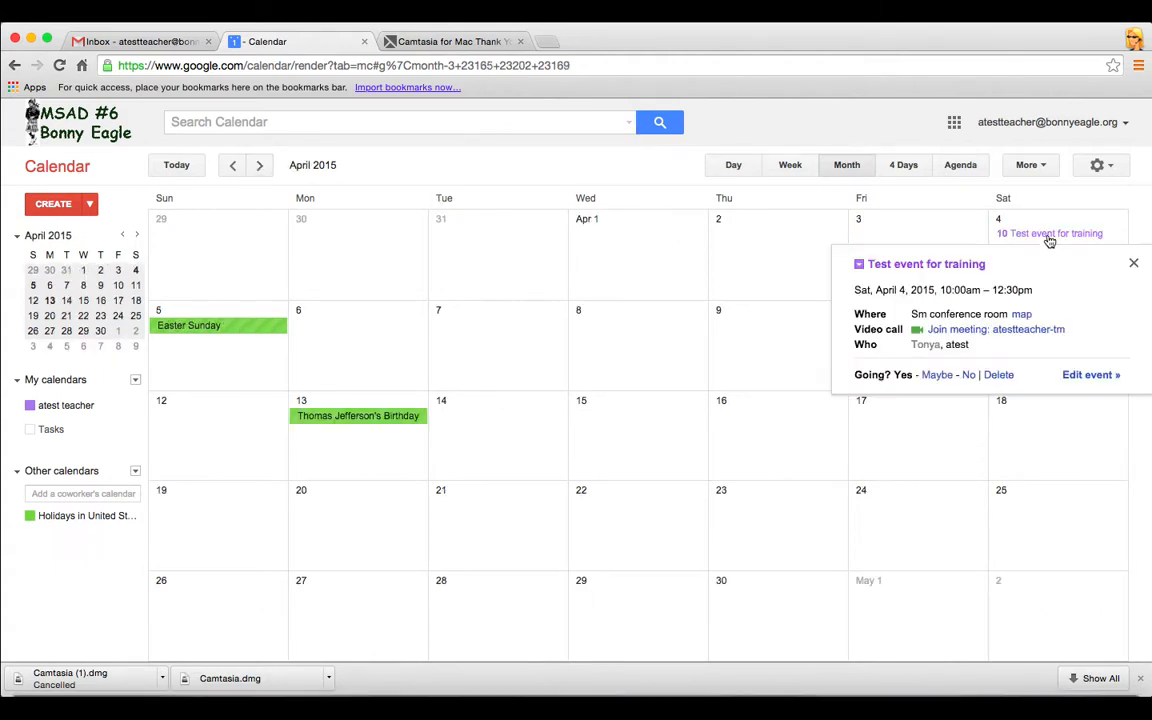
pyautogui.click(1085, 377)
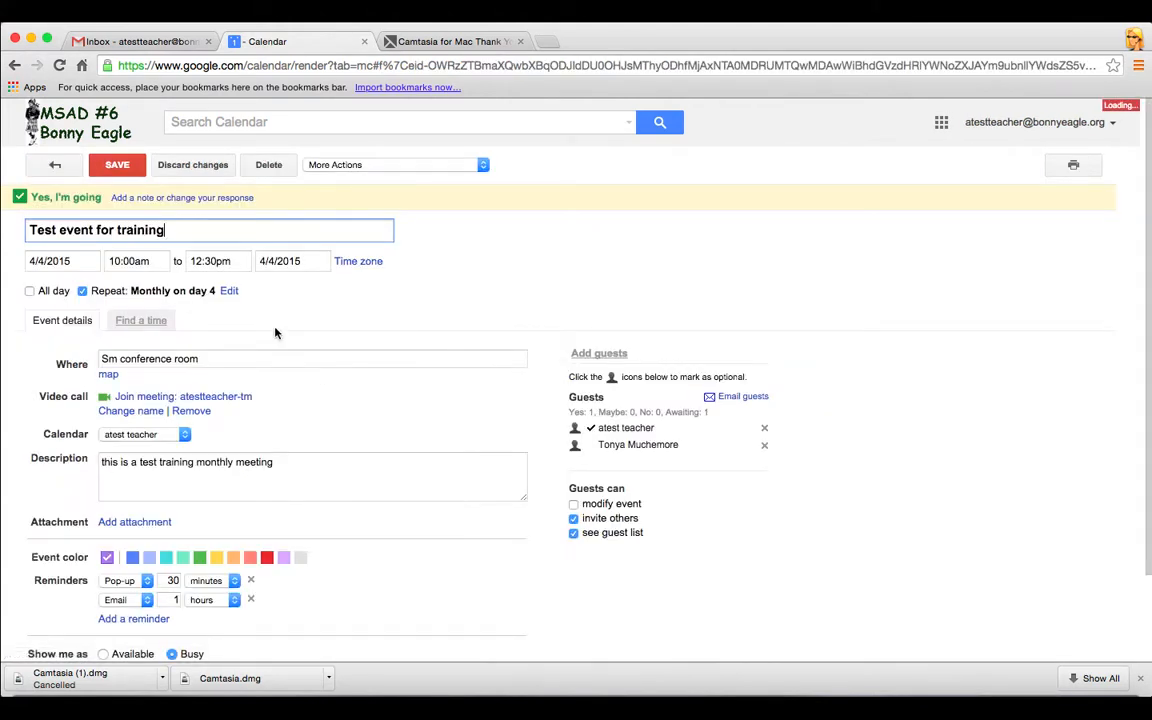
pyautogui.click(73, 261)
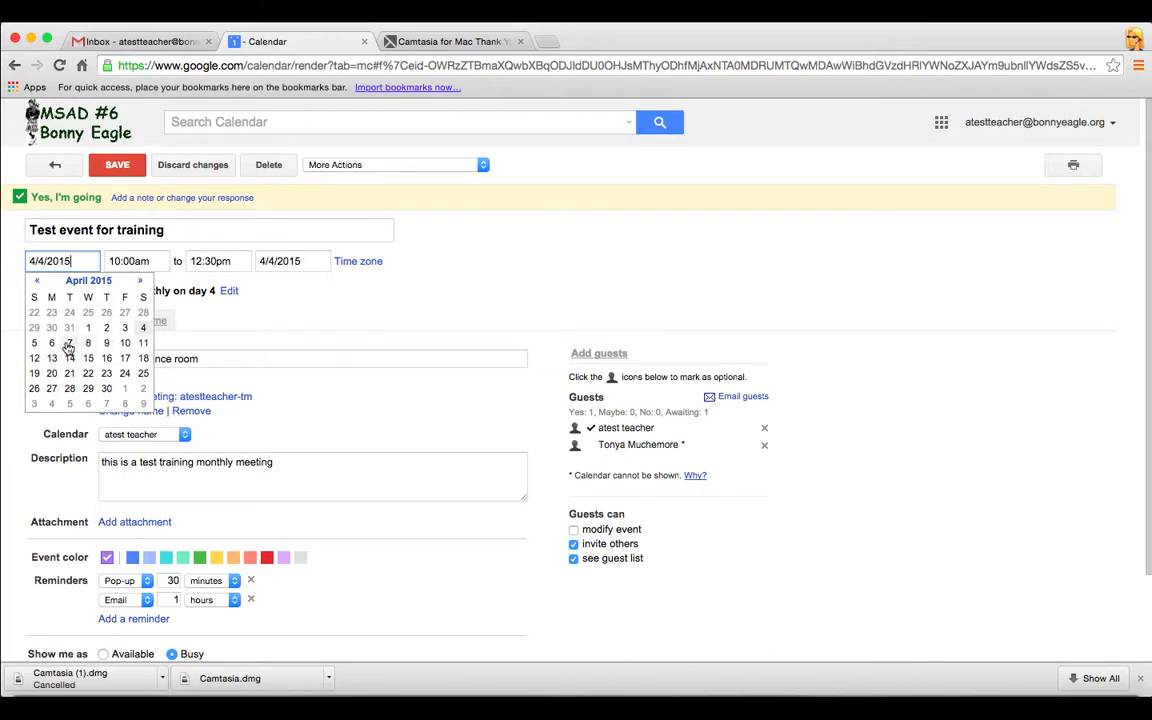
pyautogui.click(69, 343)
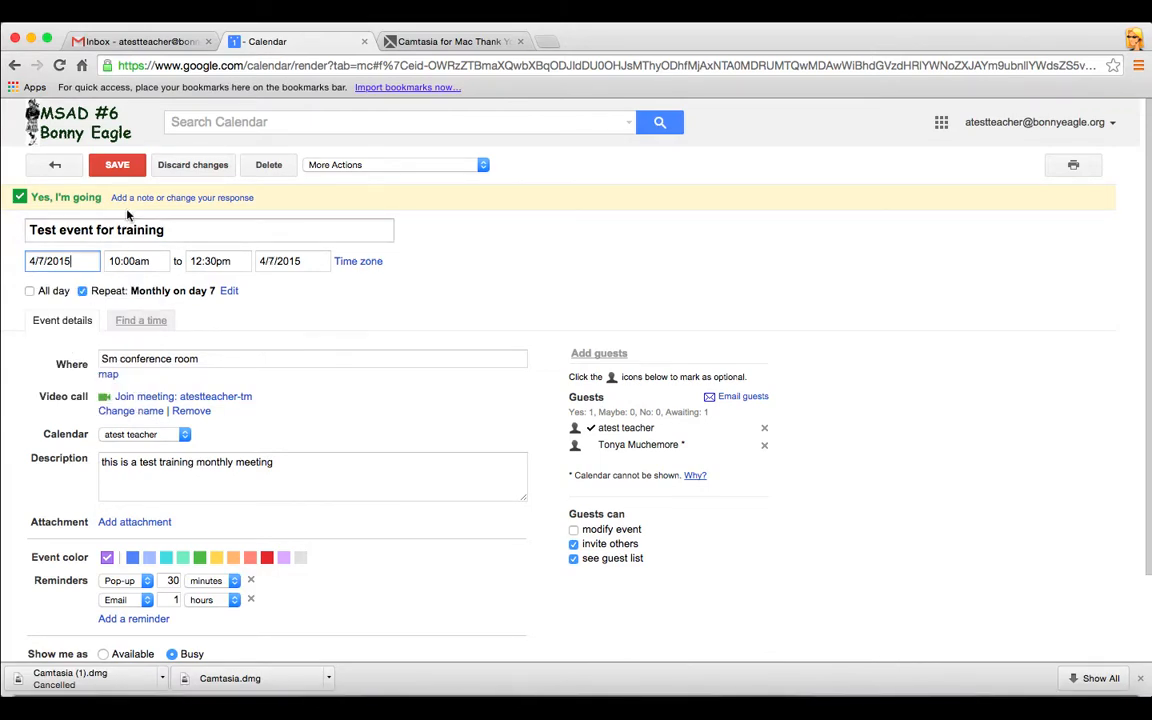
pyautogui.click(126, 169)
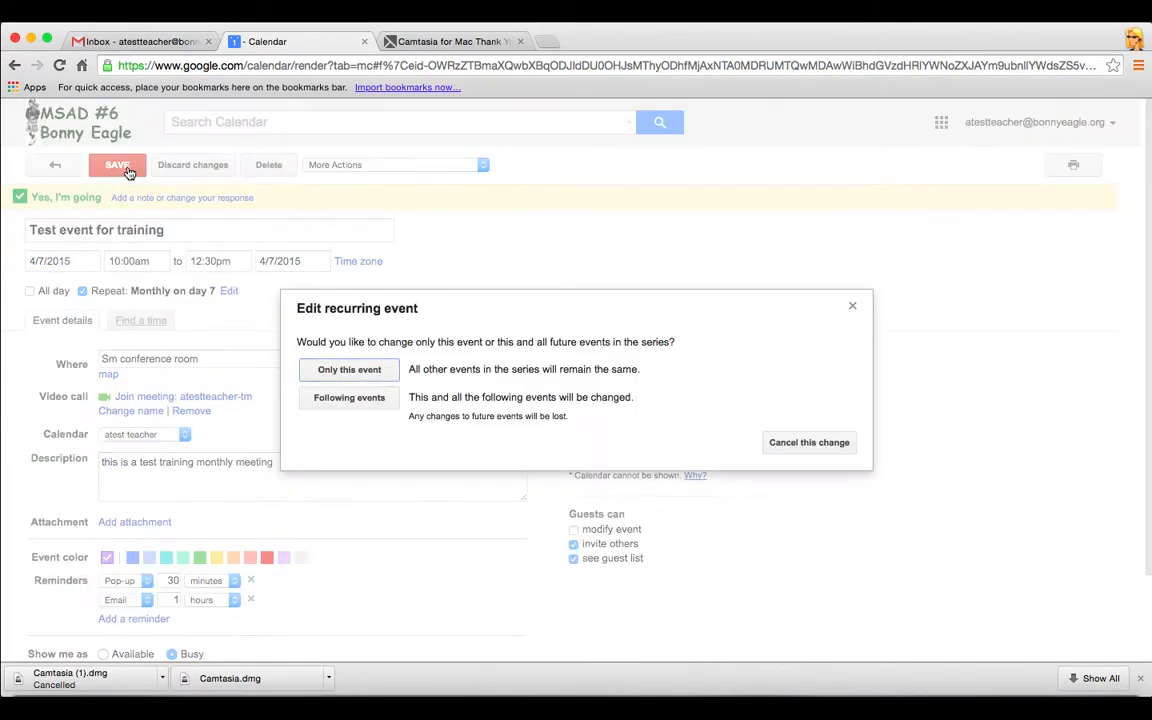
pyautogui.click(379, 370)
pyautogui.click(476, 407)
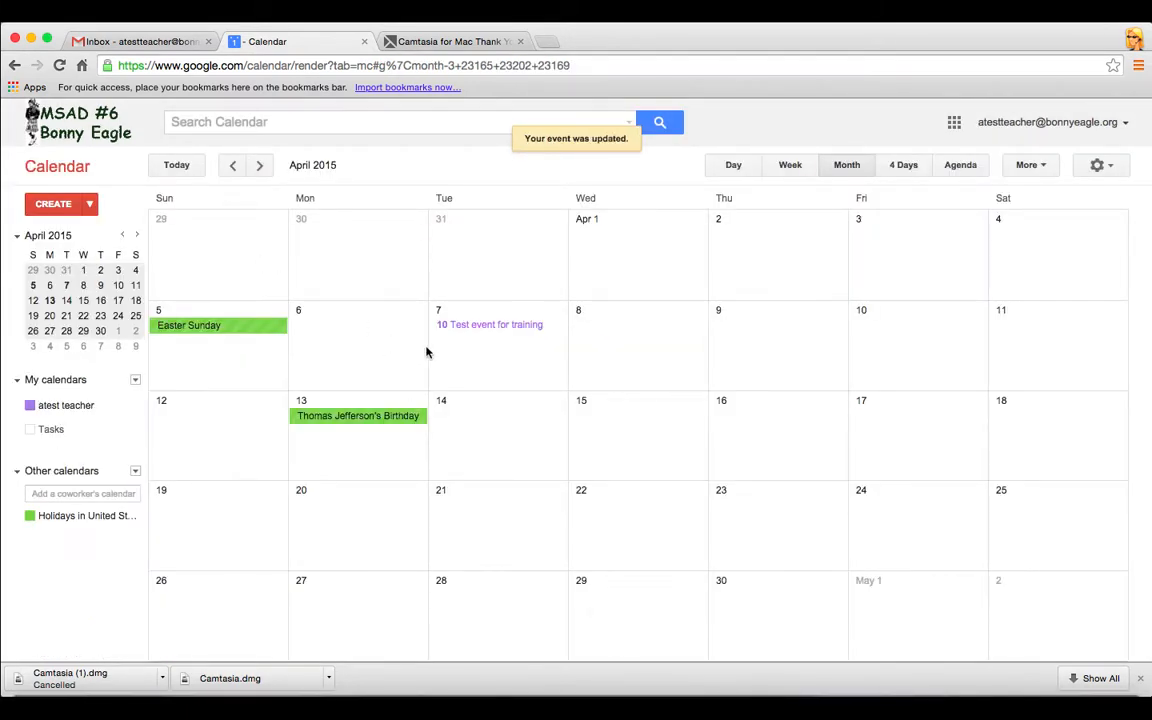
# Advance the calendar from April through May to June 2015
pyautogui.click(259, 166)
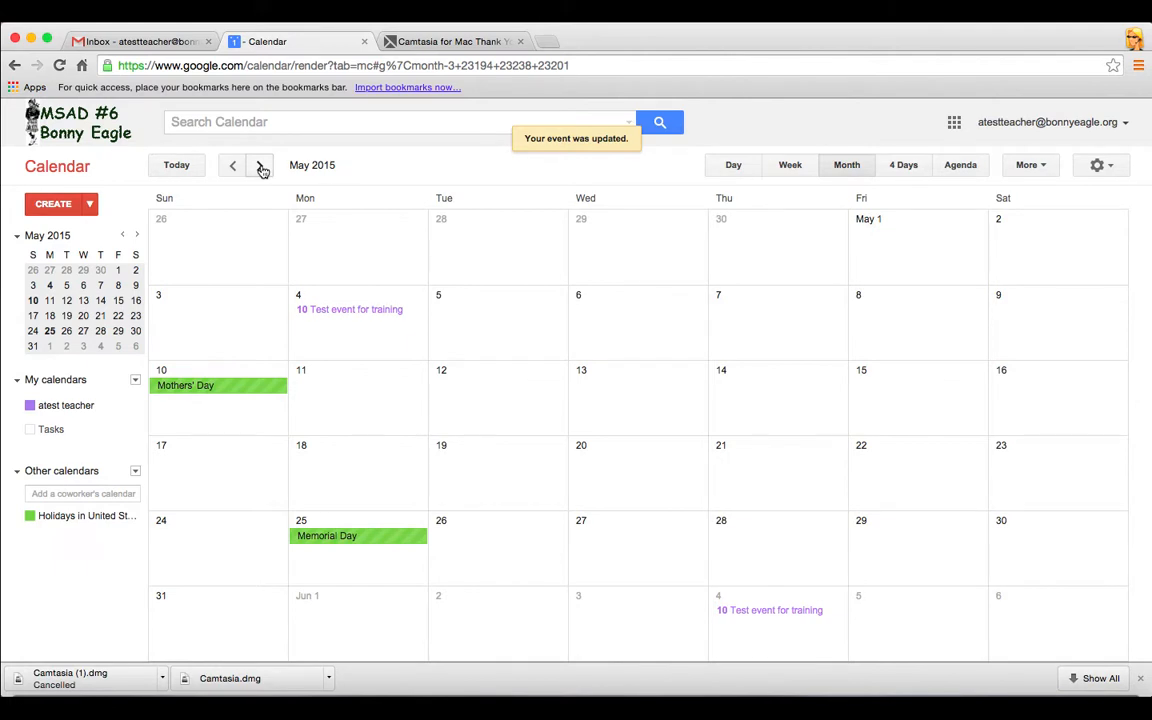
pyautogui.click(261, 168)
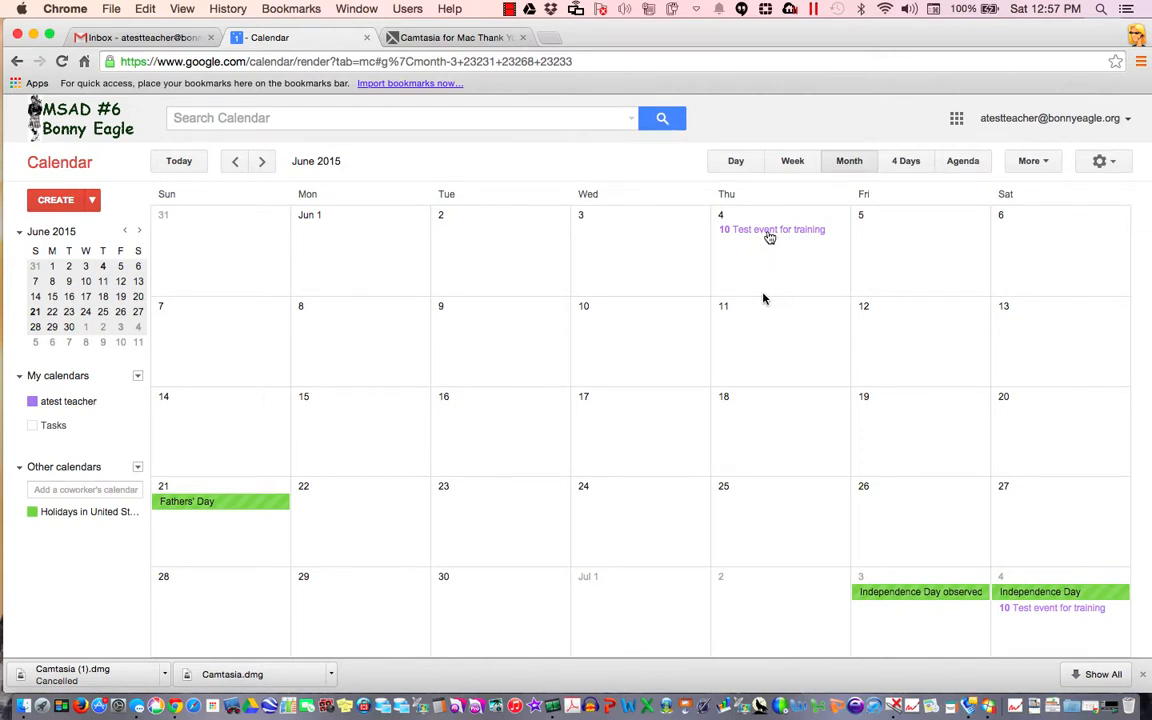
# Delete just the June 4 training instance with 'Delete & notify guests'
pyautogui.click(769, 232)
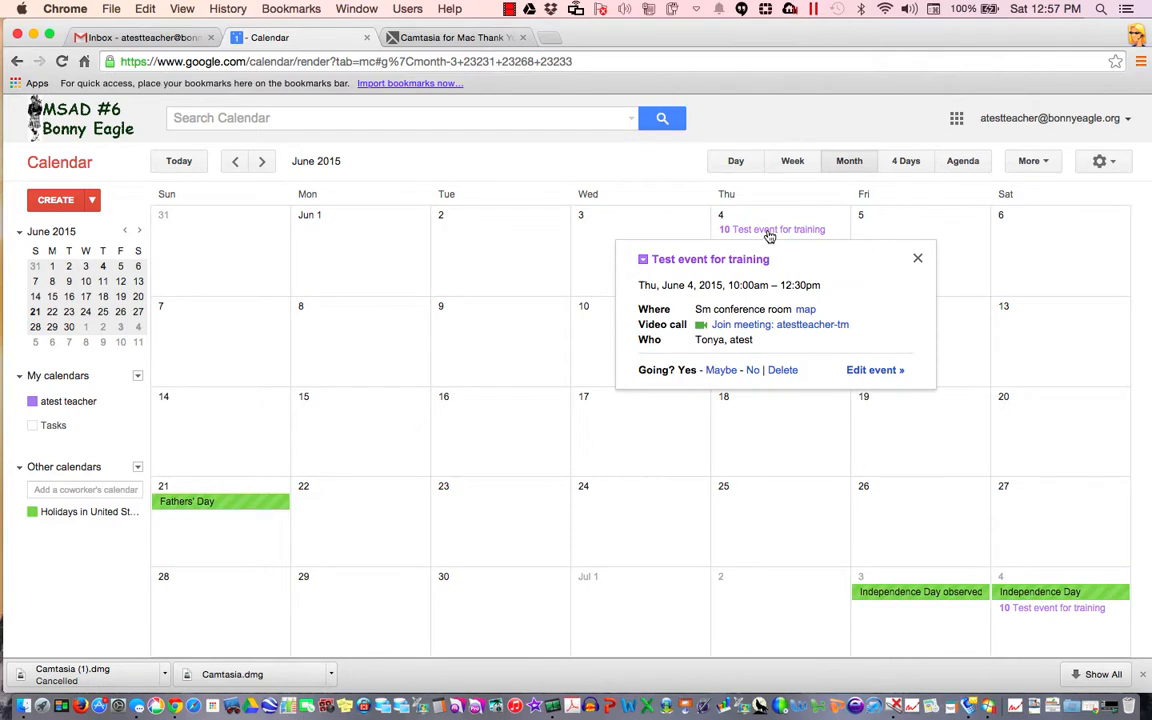
pyautogui.click(782, 370)
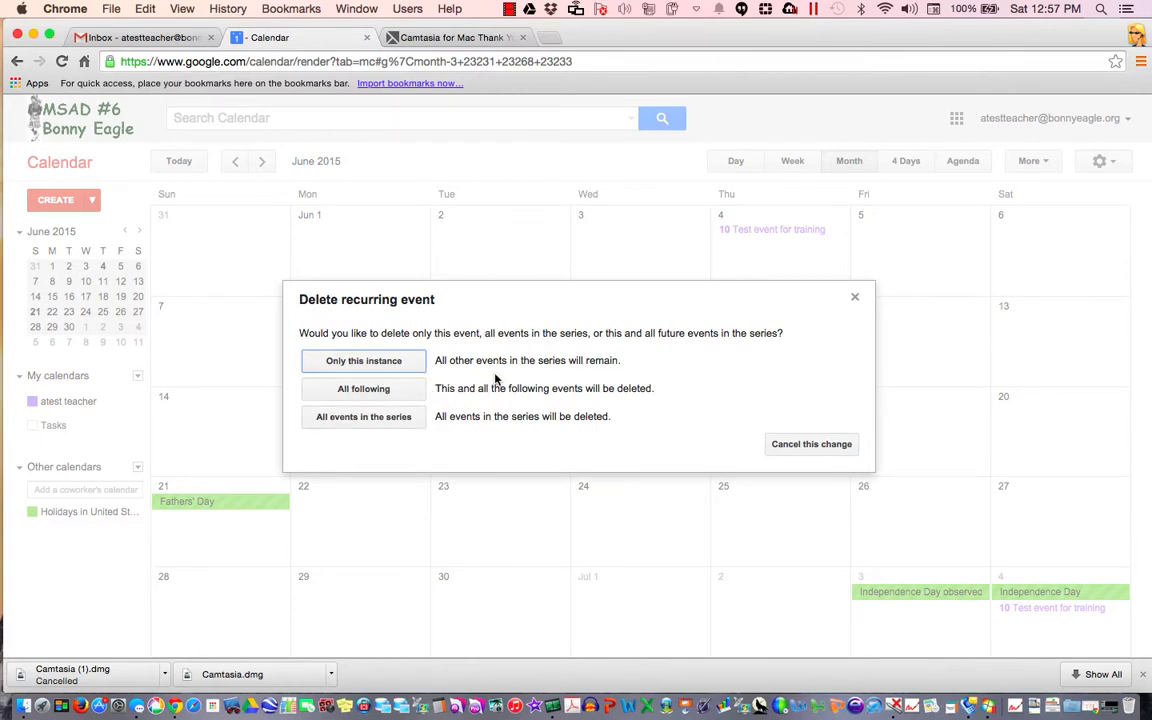
pyautogui.click(401, 361)
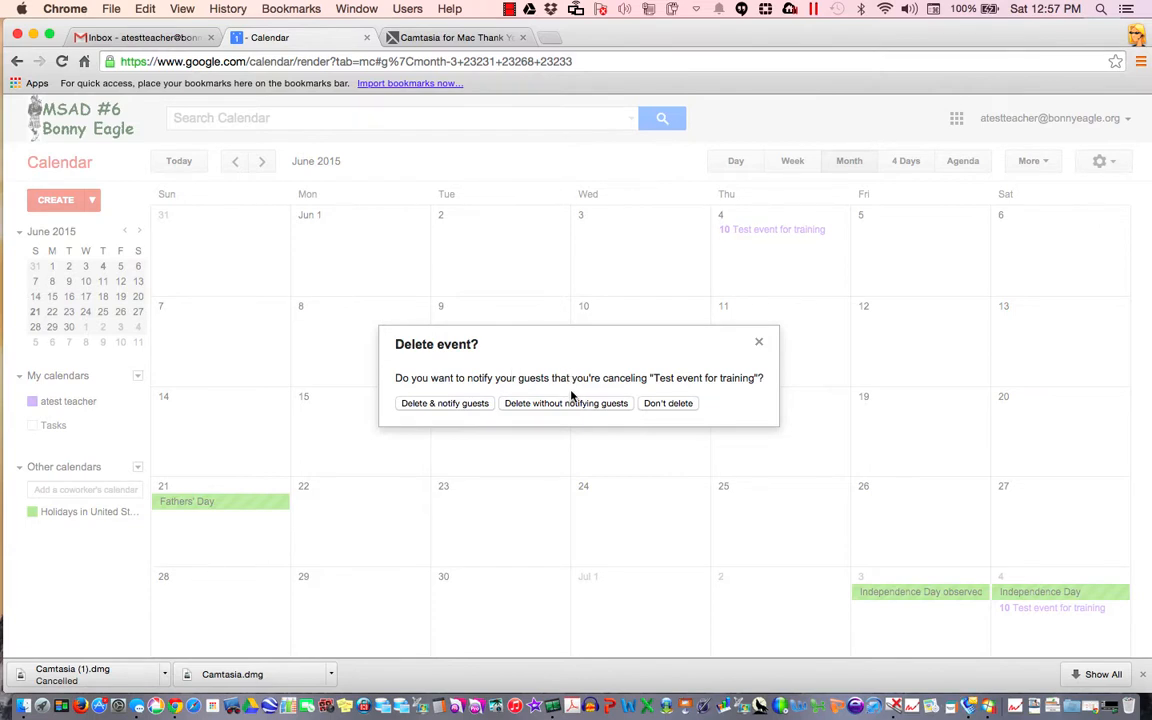
pyautogui.click(462, 404)
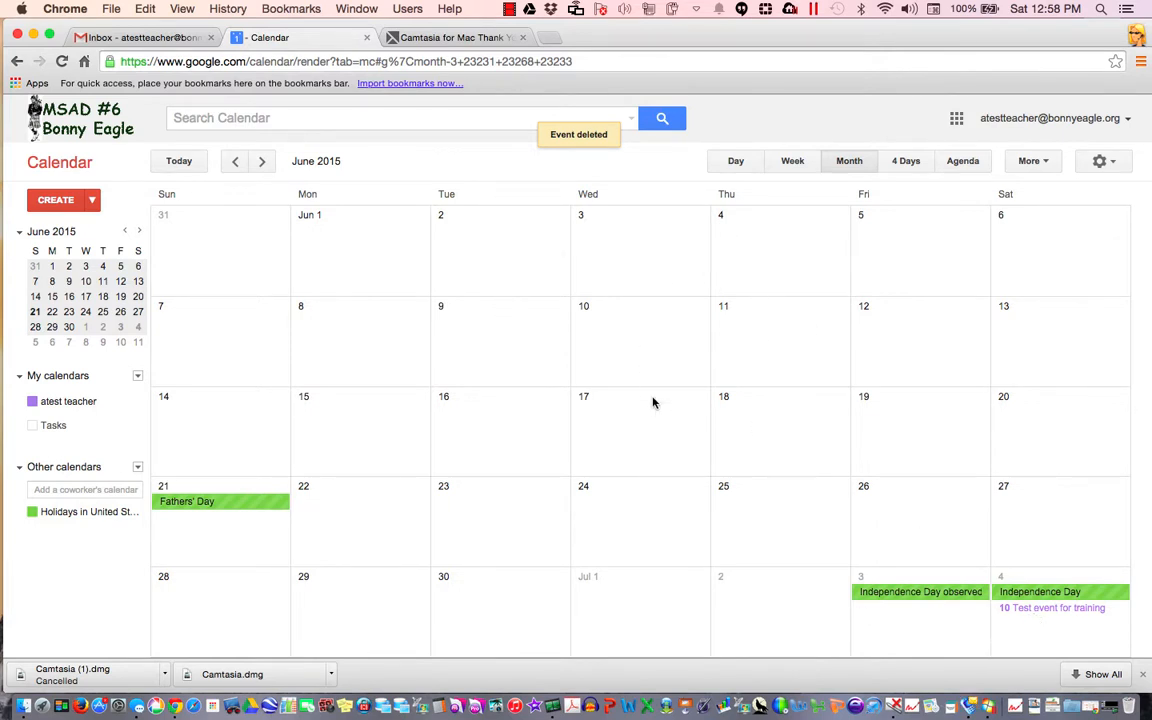
# Go back from June to March 2015
pyautogui.click(237, 163)
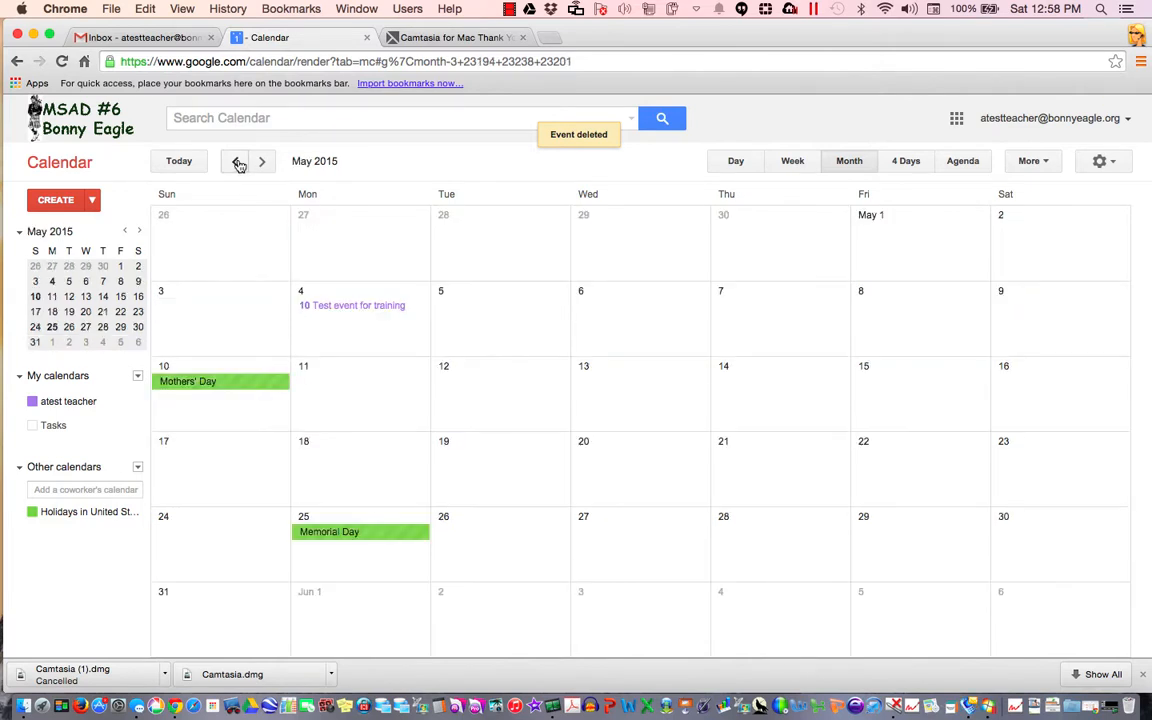
pyautogui.click(235, 163)
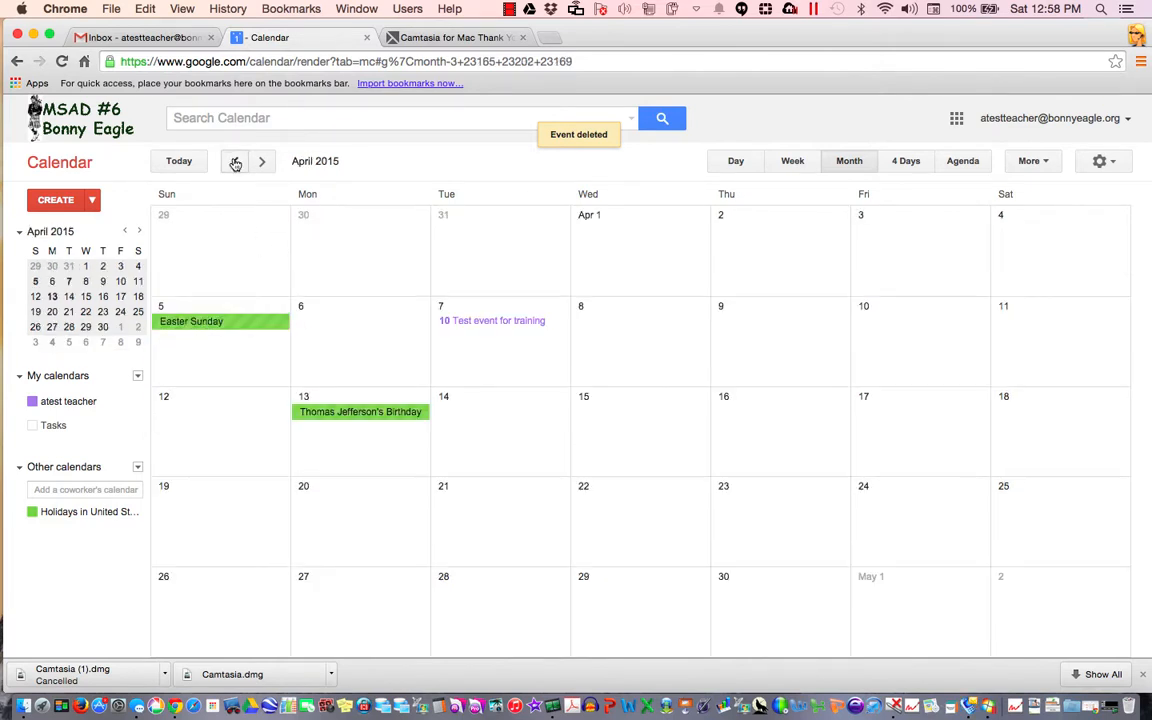
pyautogui.click(235, 163)
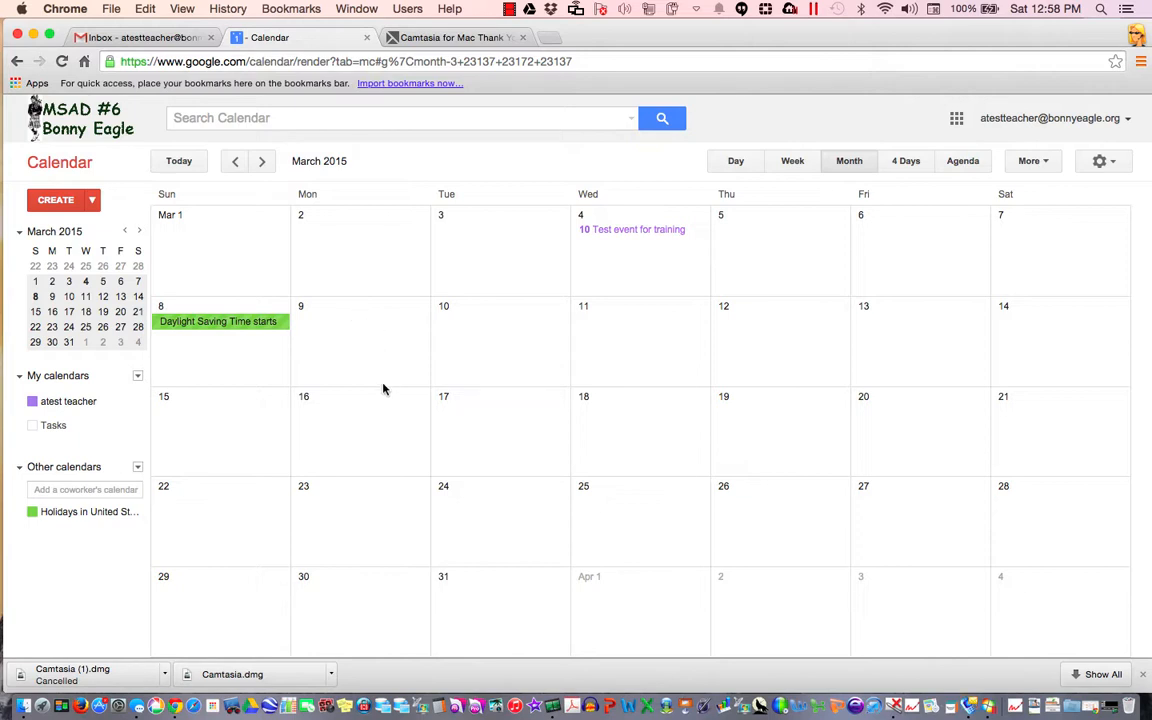
# Turn on the Tasks calendar under My calendars
pyautogui.click(60, 430)
pyautogui.click(35, 432)
pyautogui.click(33, 427)
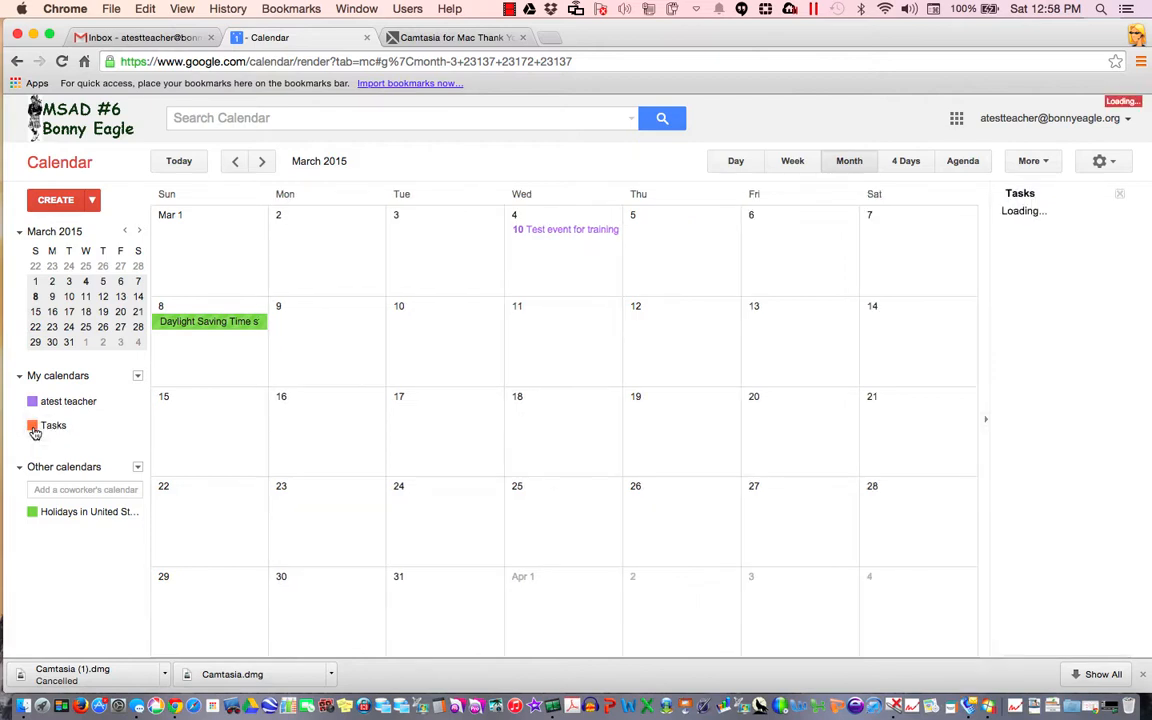
# Create task 'Test task' on Monday, March 9 with note 'remove these items after the training'
pyautogui.click(344, 317)
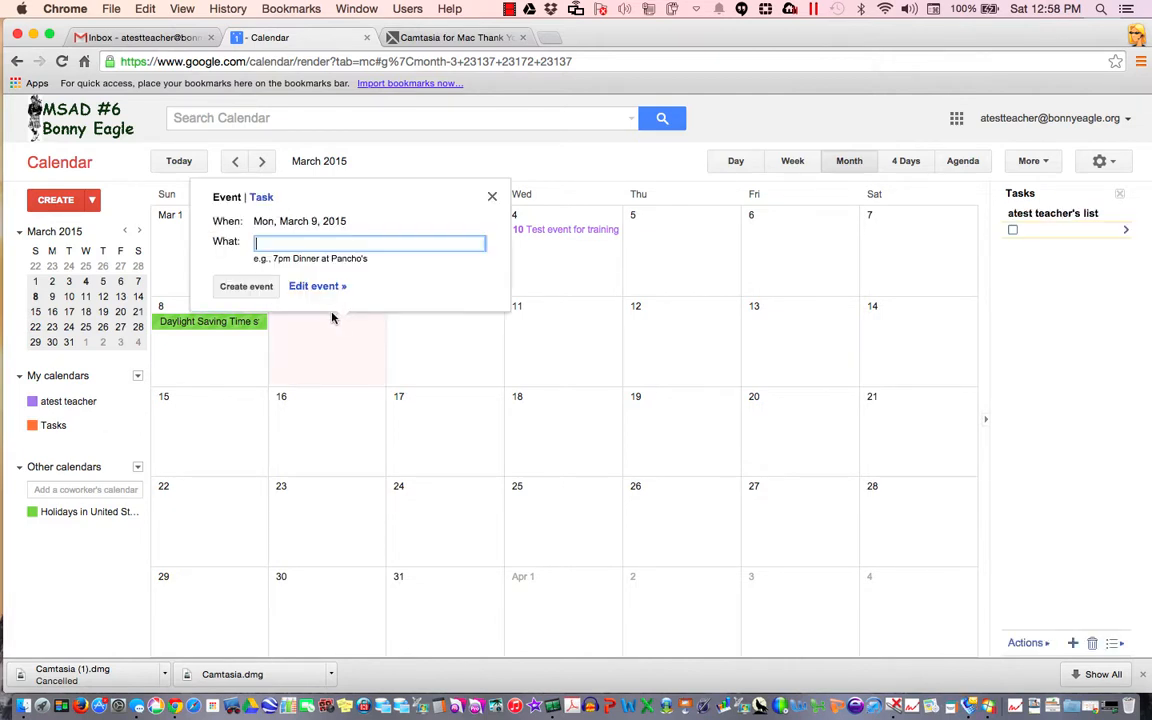
pyautogui.click(266, 198)
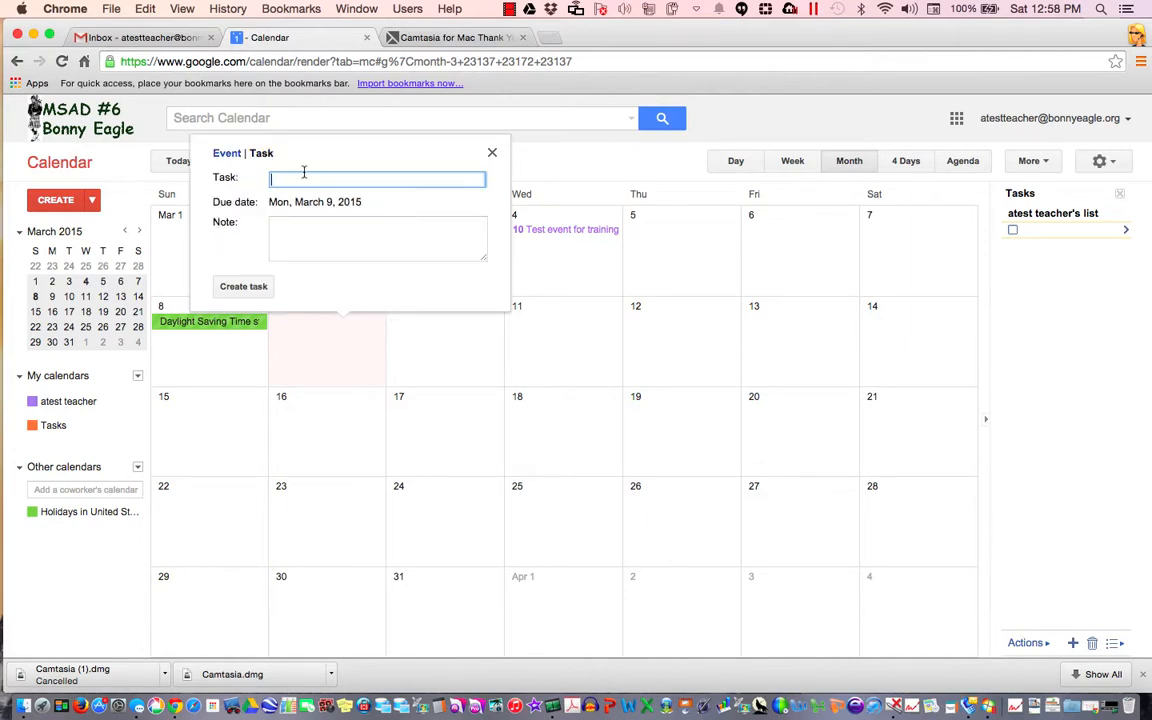
pyautogui.write('Test task')
pyautogui.click(327, 229)
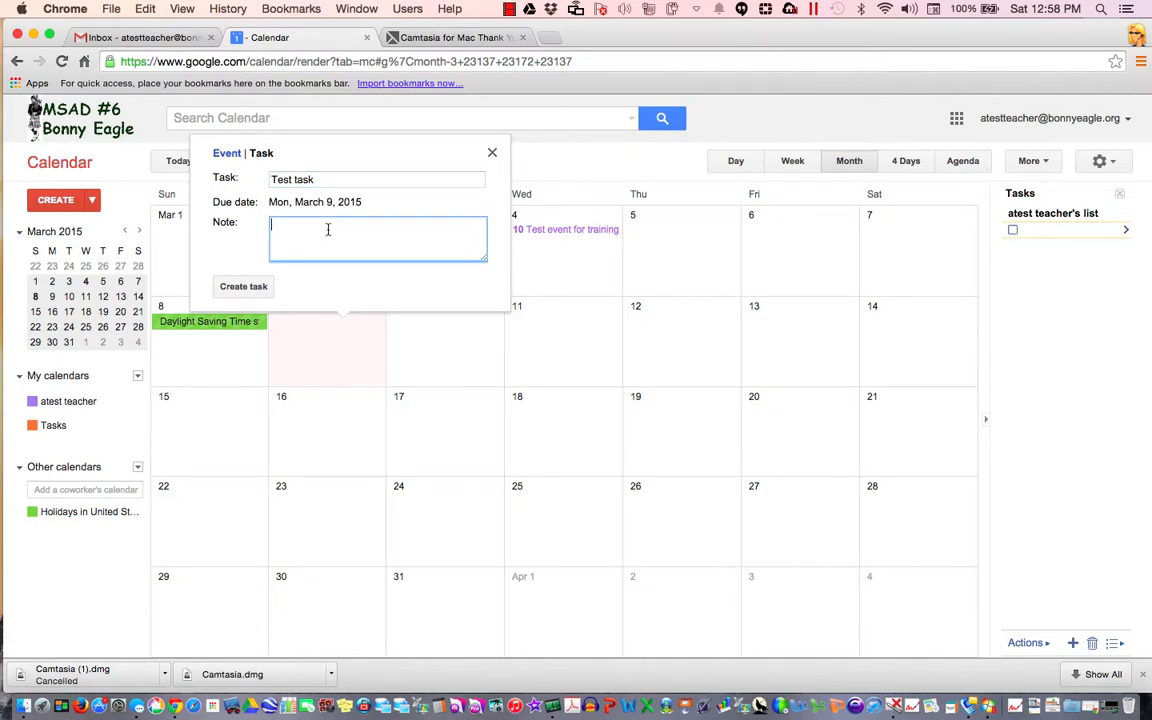
pyautogui.write('emove these items after t')
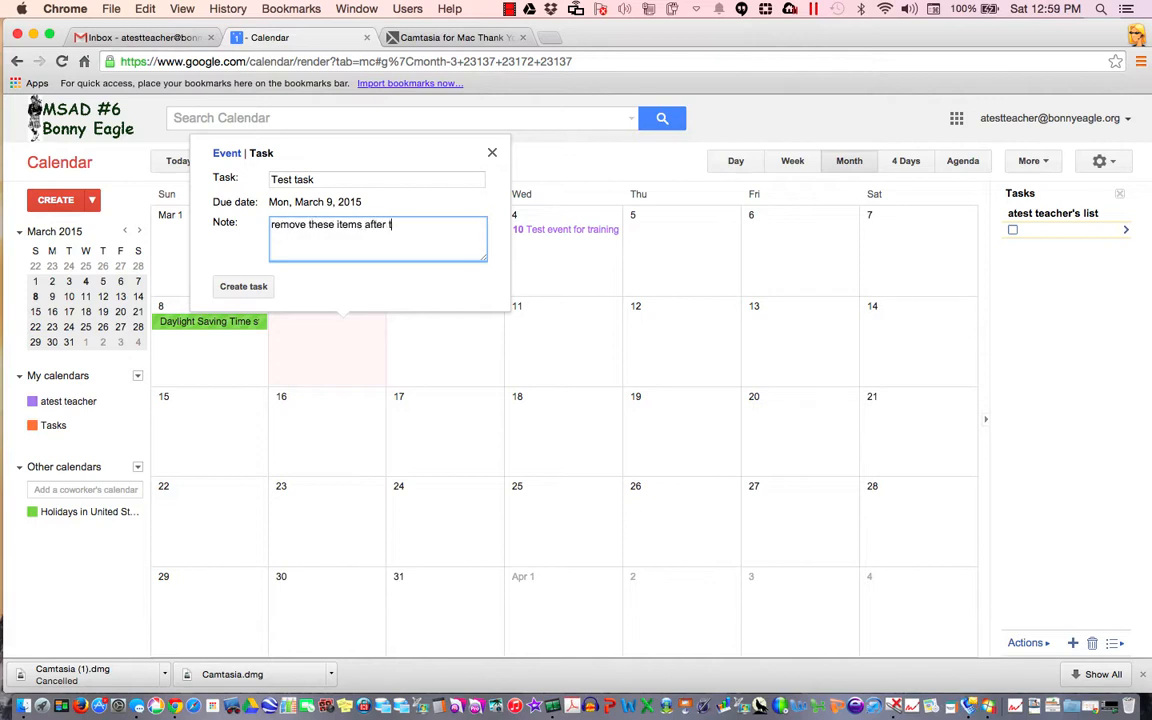
pyautogui.write('he training')
pyautogui.click(245, 287)
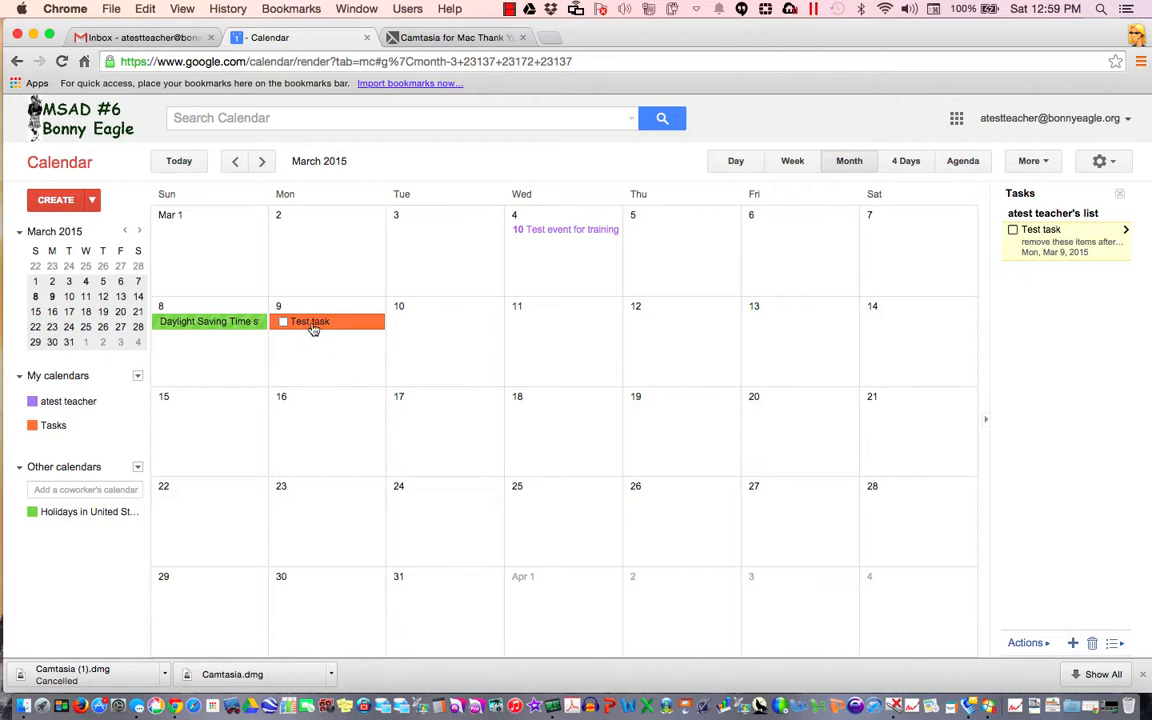
# Check Test task's Move to list option, then open its details in the Tasks panel
pyautogui.click(313, 325)
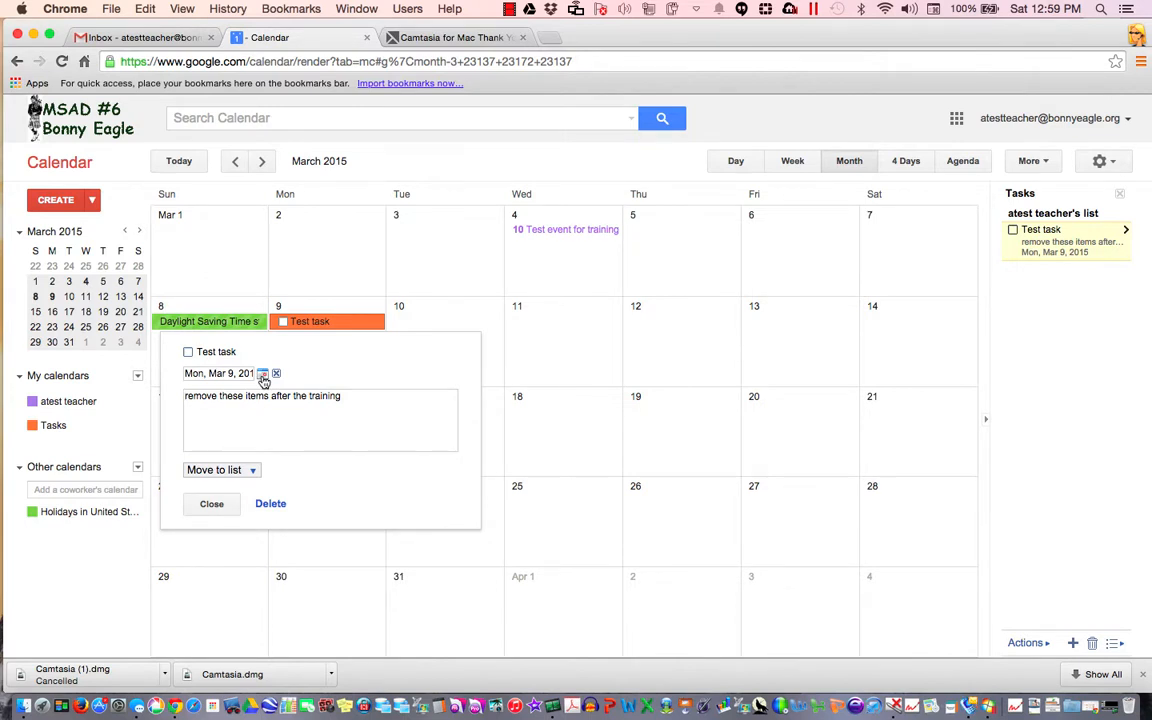
pyautogui.click(252, 471)
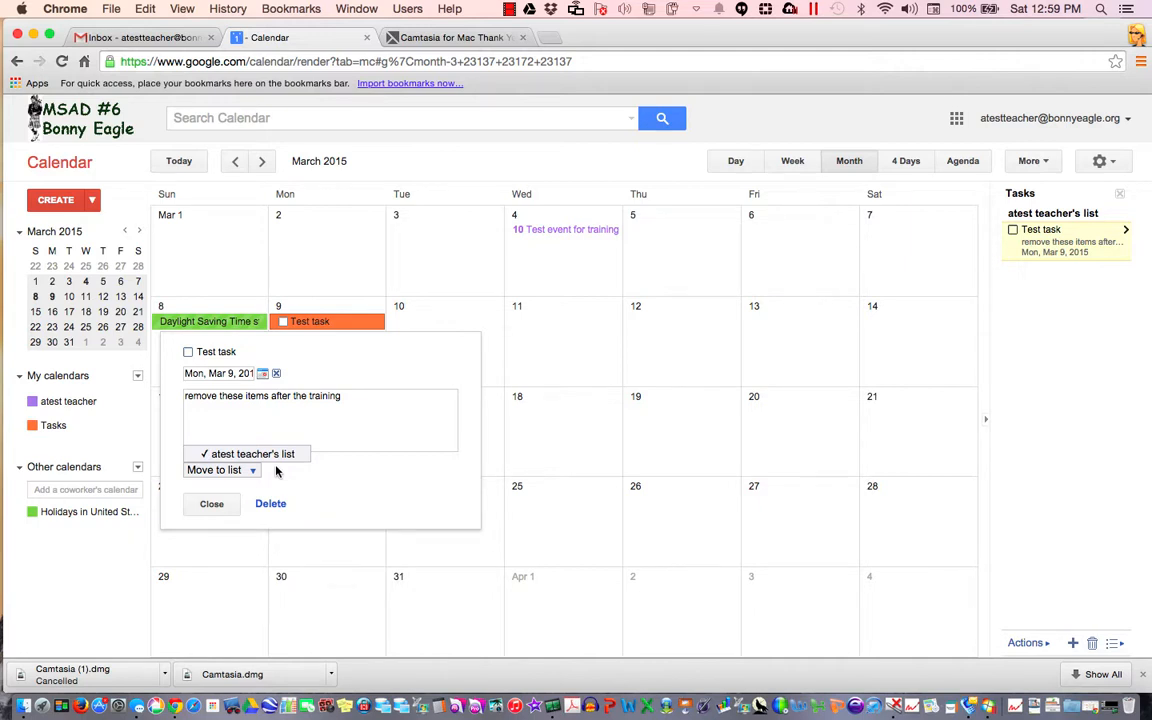
pyautogui.click(224, 507)
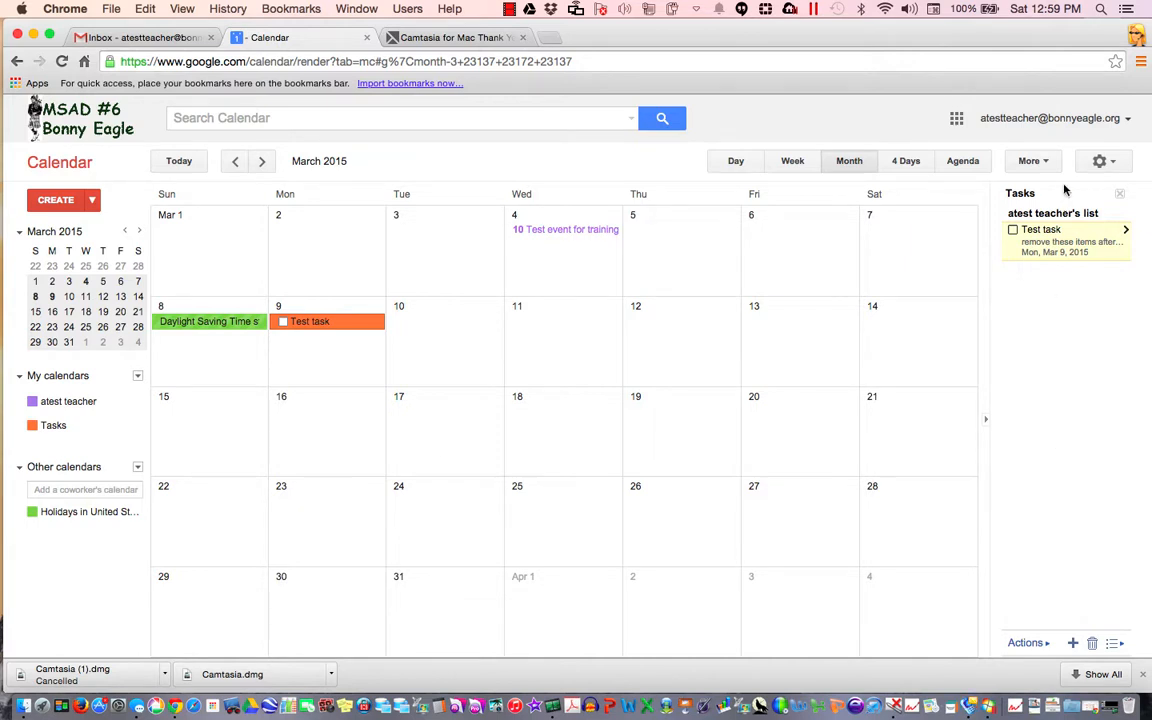
pyautogui.click(1088, 243)
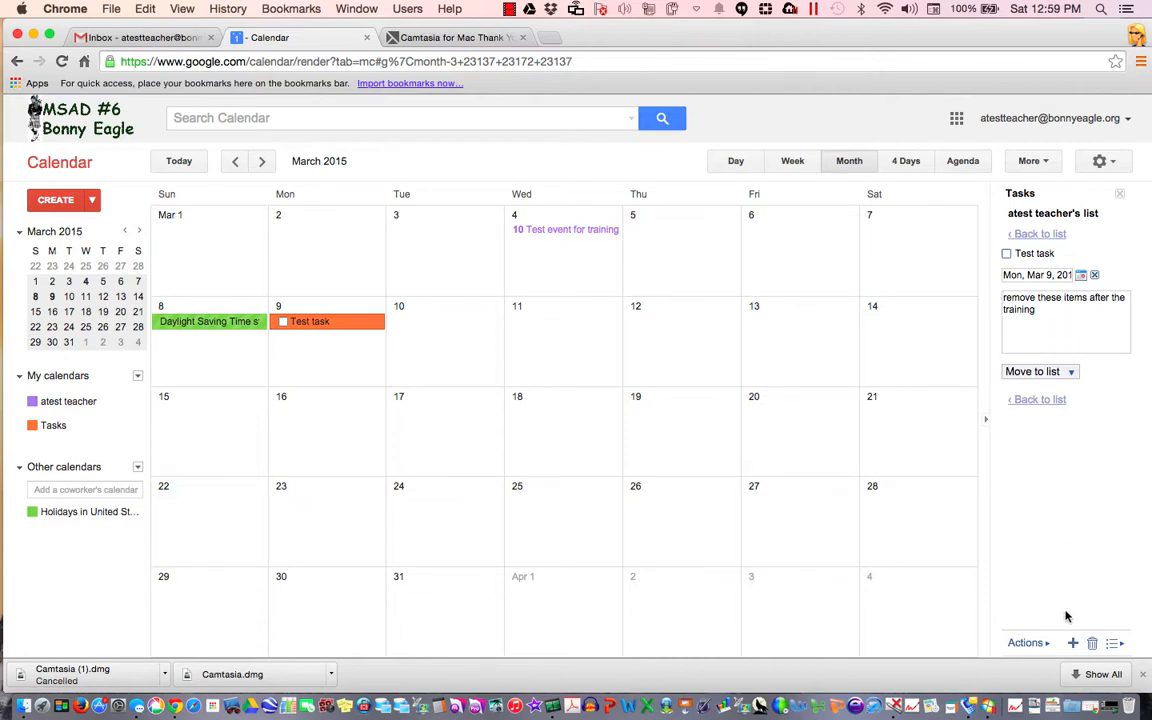
pyautogui.click(1122, 643)
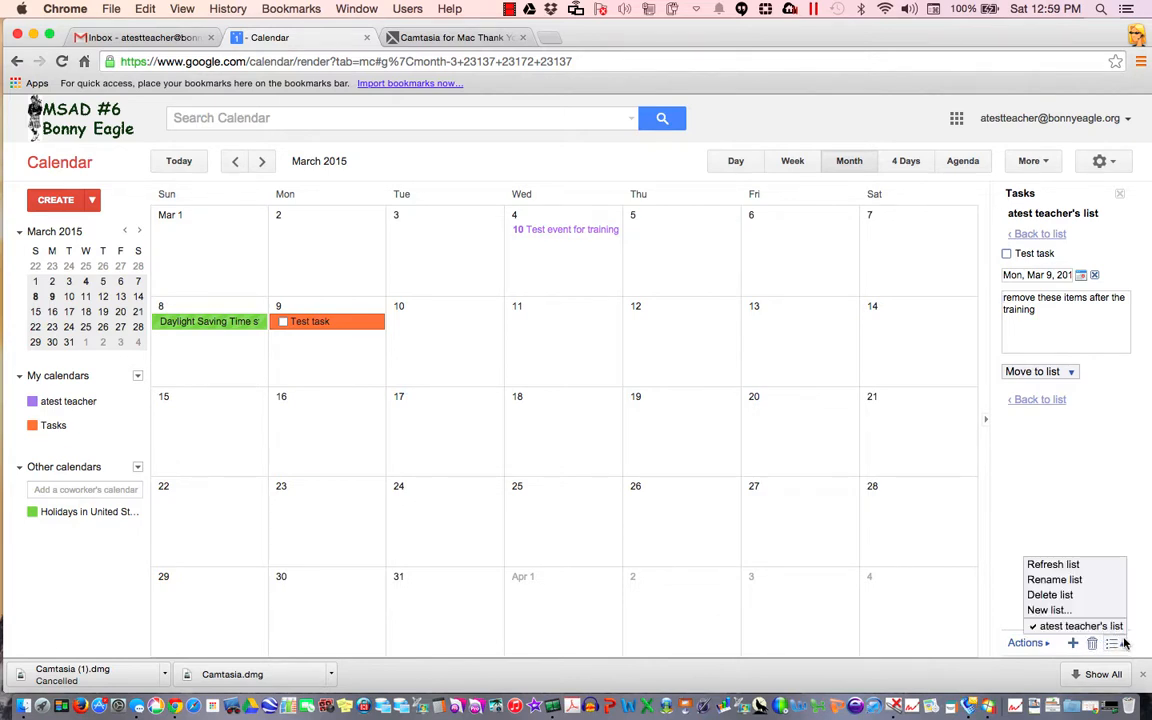
pyautogui.click(1086, 566)
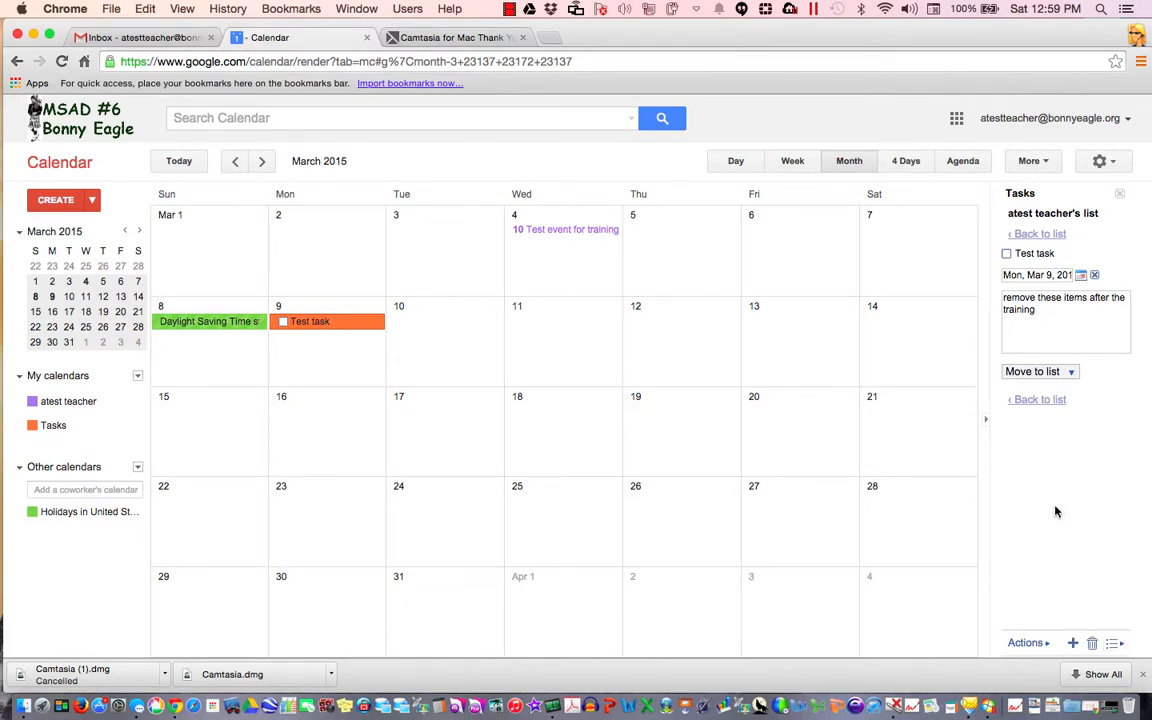
pyautogui.click(1045, 644)
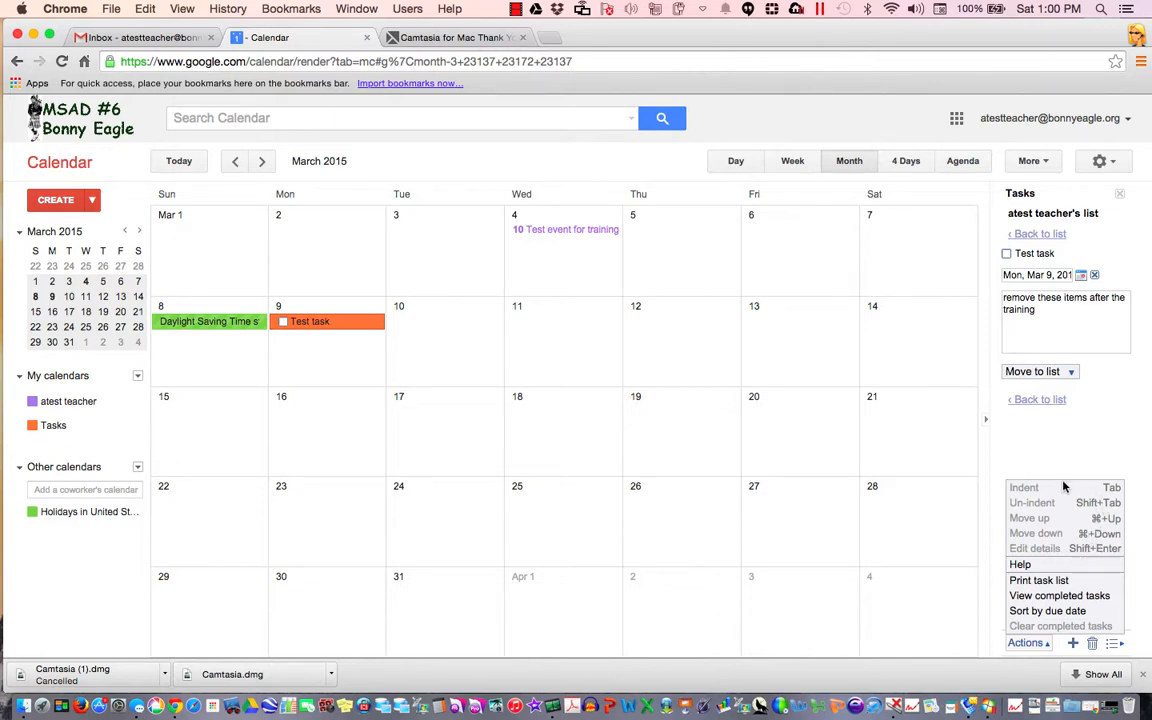
pyautogui.click(1058, 447)
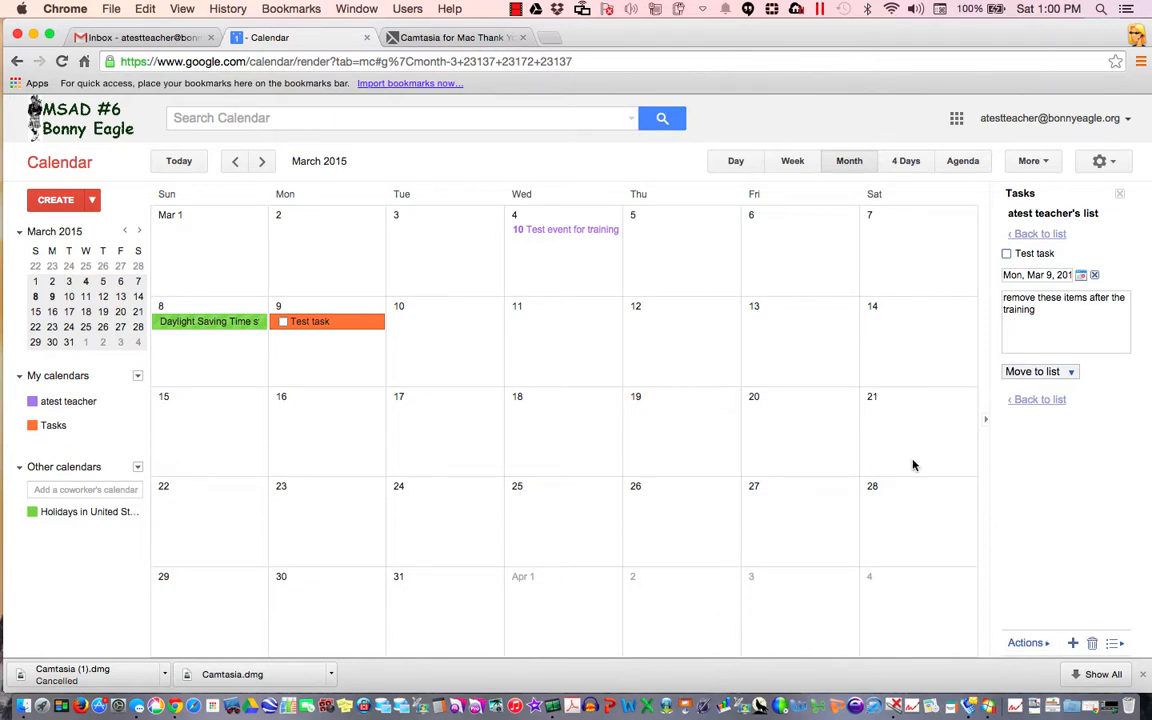
pyautogui.click(125, 40)
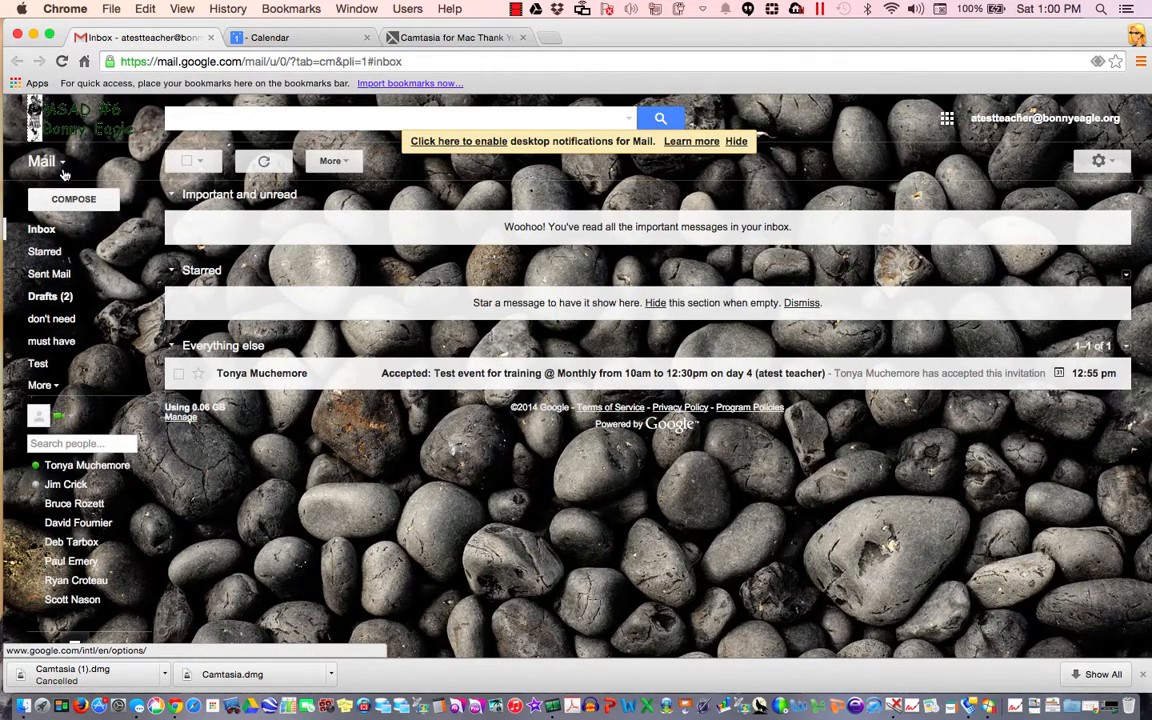
pyautogui.click(56, 161)
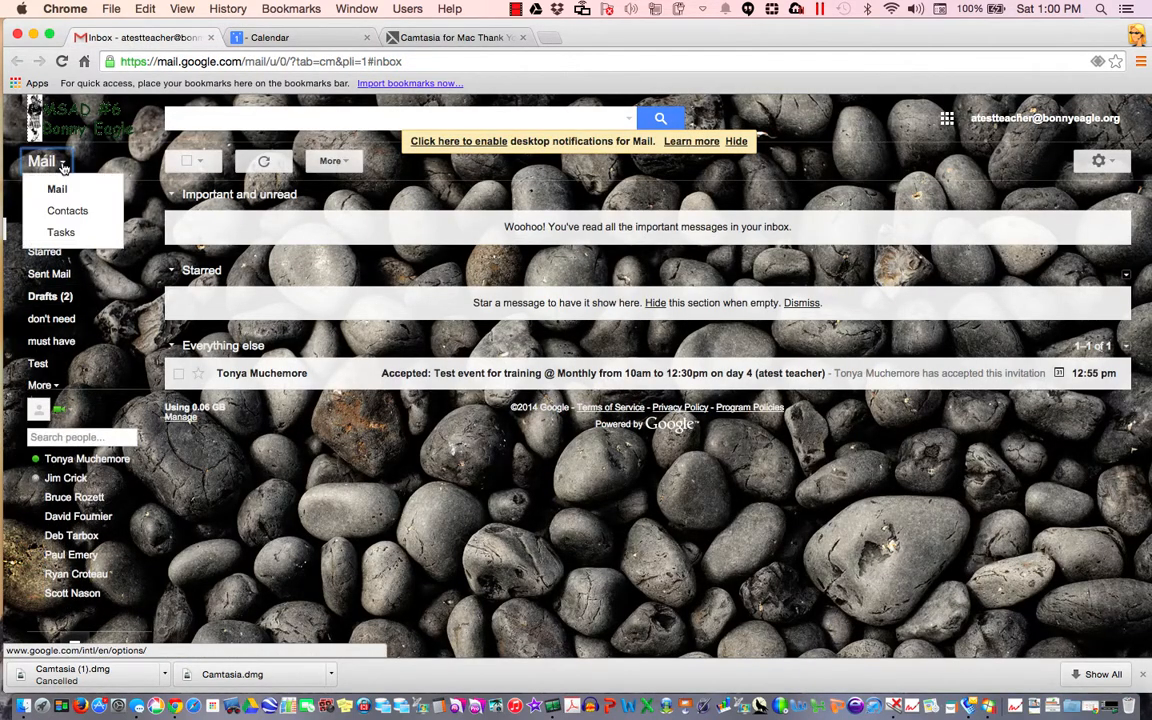
pyautogui.click(71, 239)
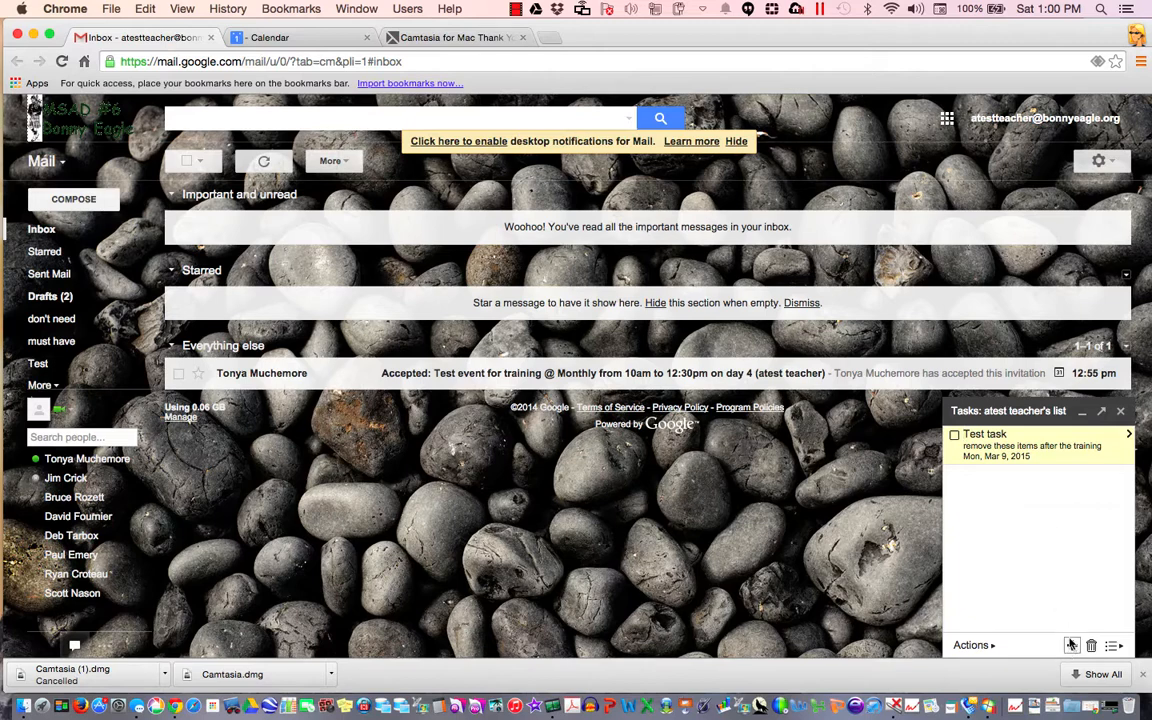
pyautogui.click(1120, 411)
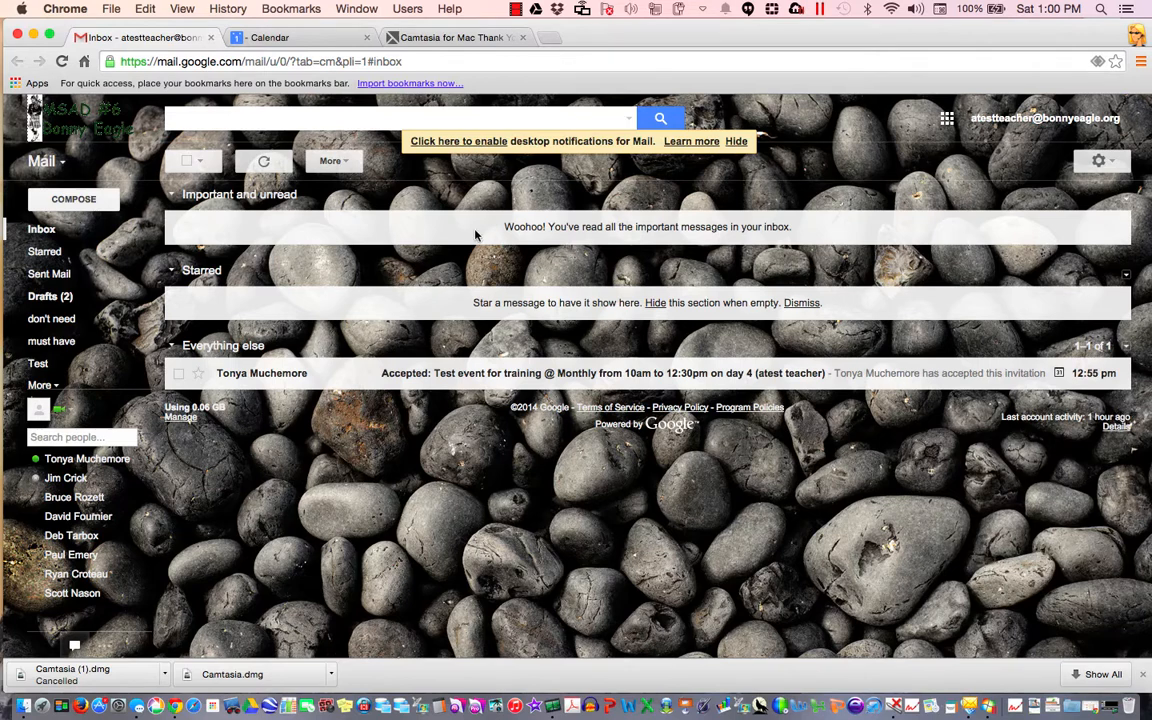
pyautogui.click(310, 38)
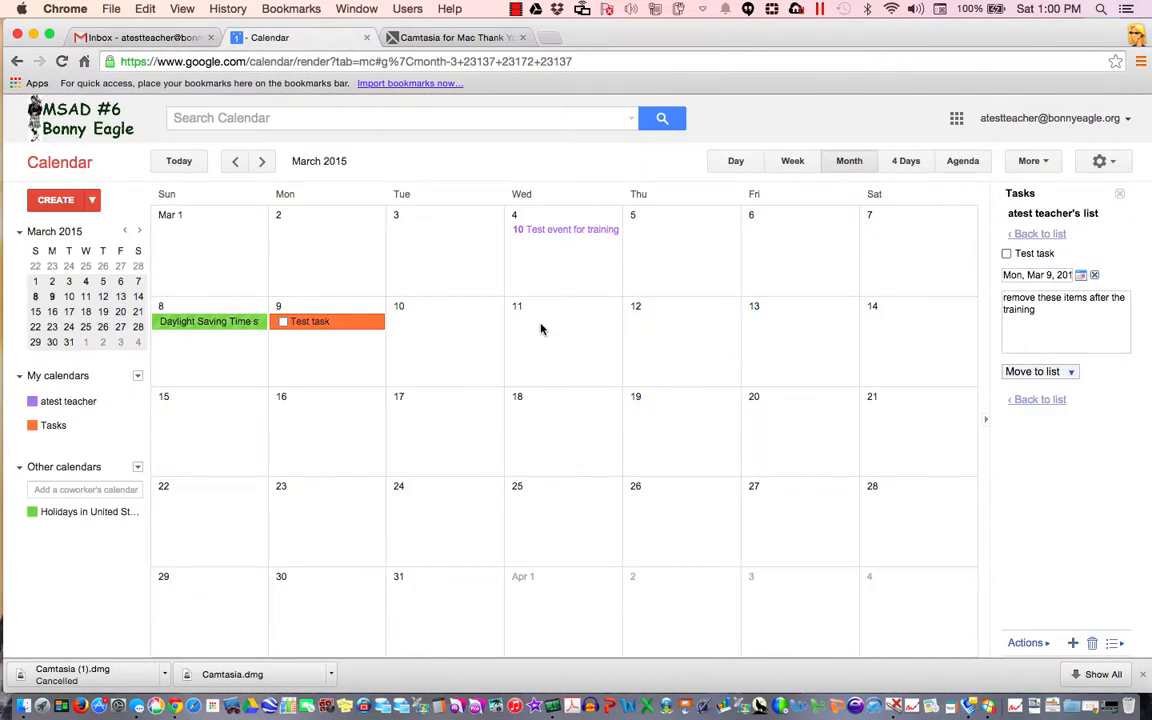
pyautogui.click(553, 239)
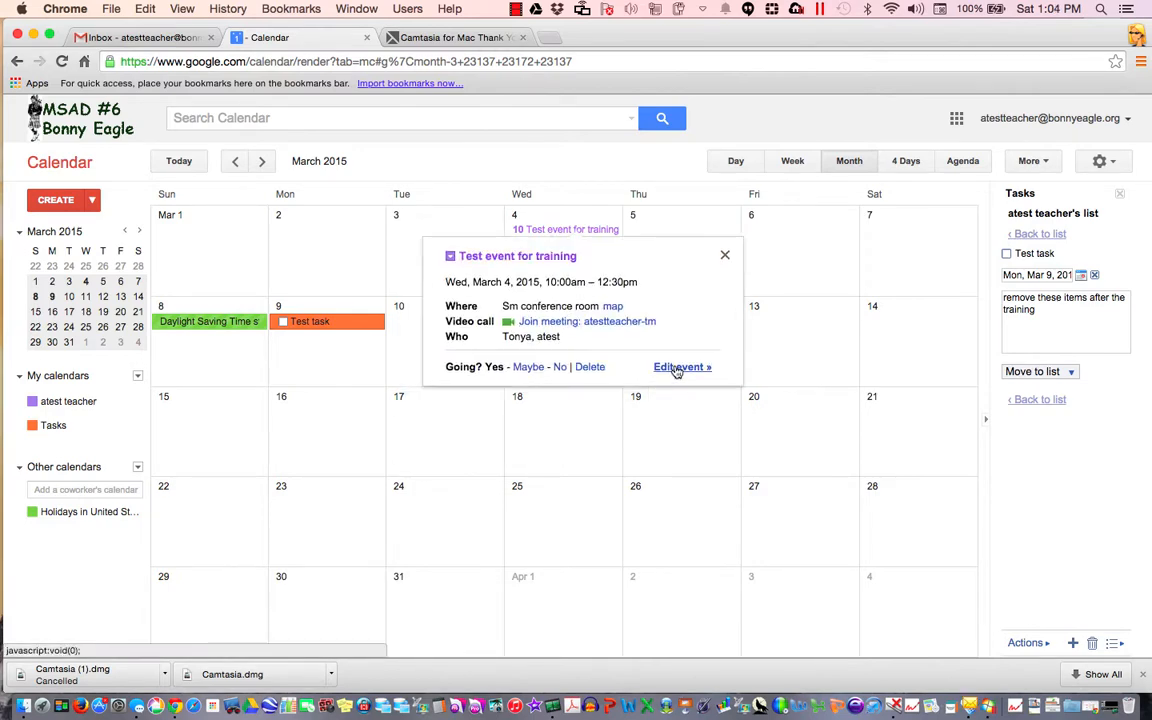
pyautogui.click(677, 368)
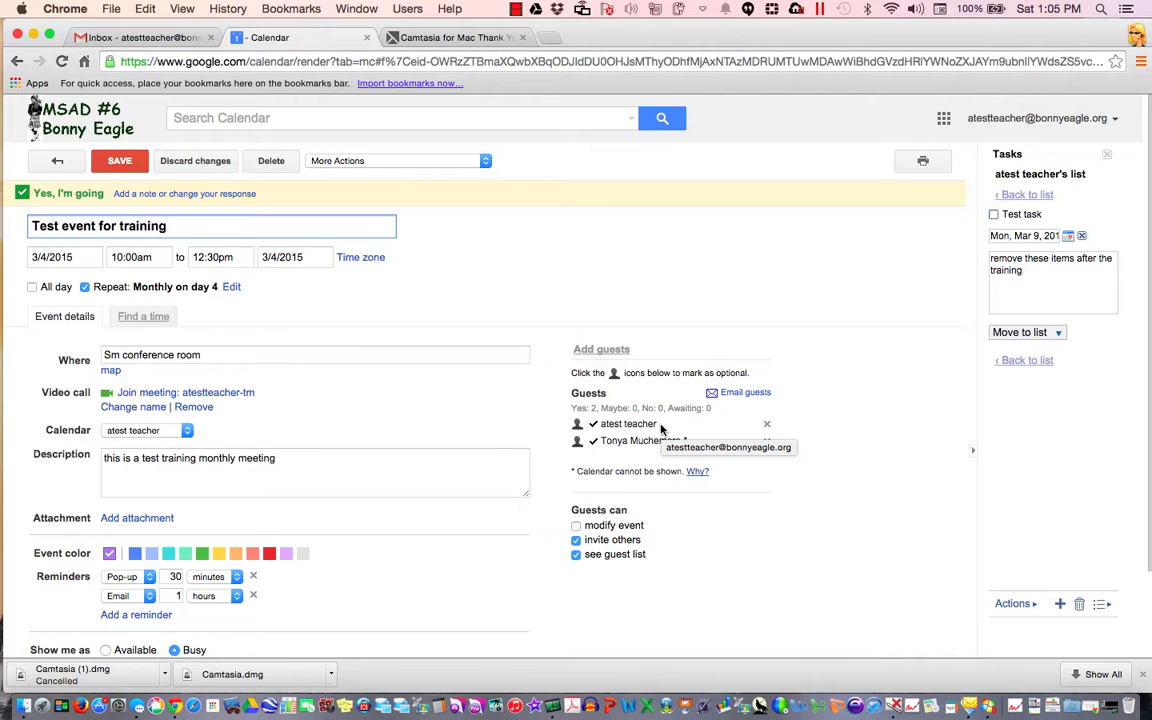
pyautogui.click(126, 168)
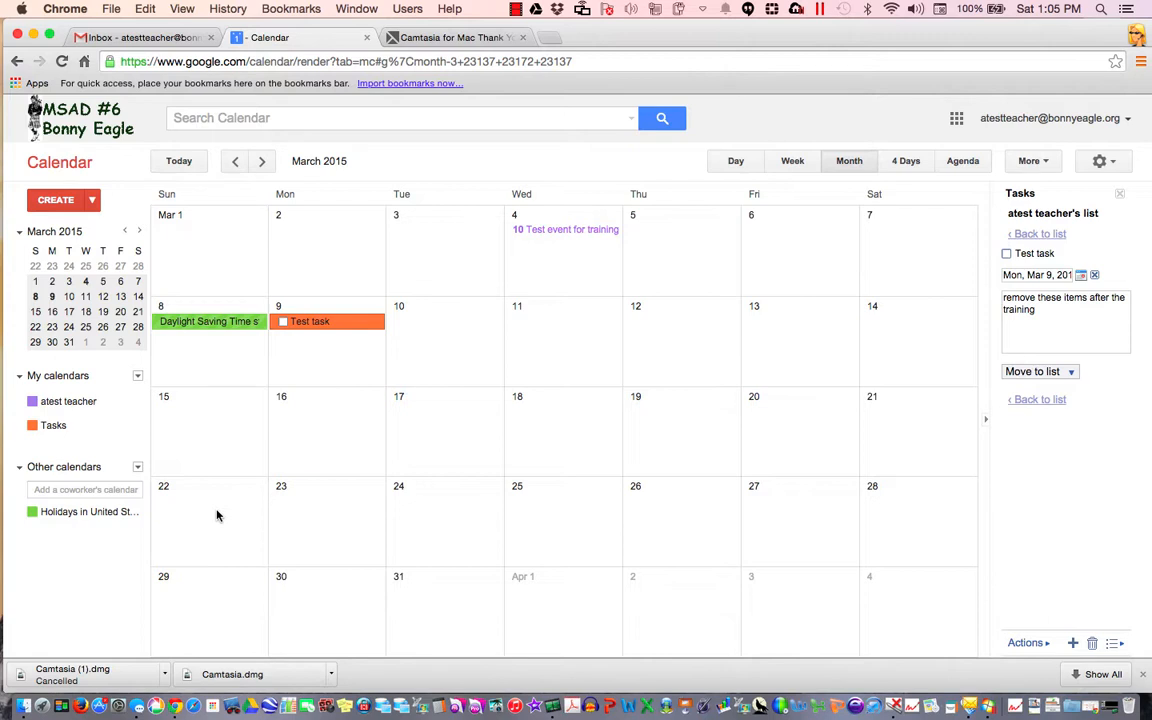
pyautogui.click(794, 166)
pyautogui.click(738, 166)
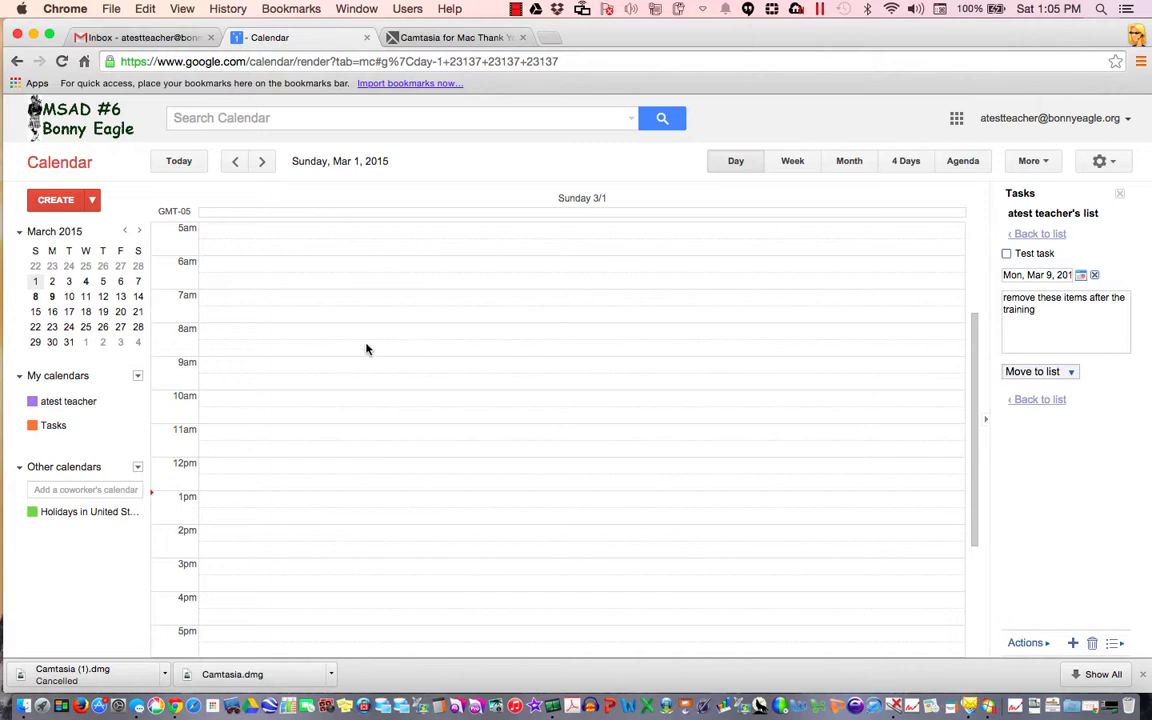
pyautogui.click(314, 306)
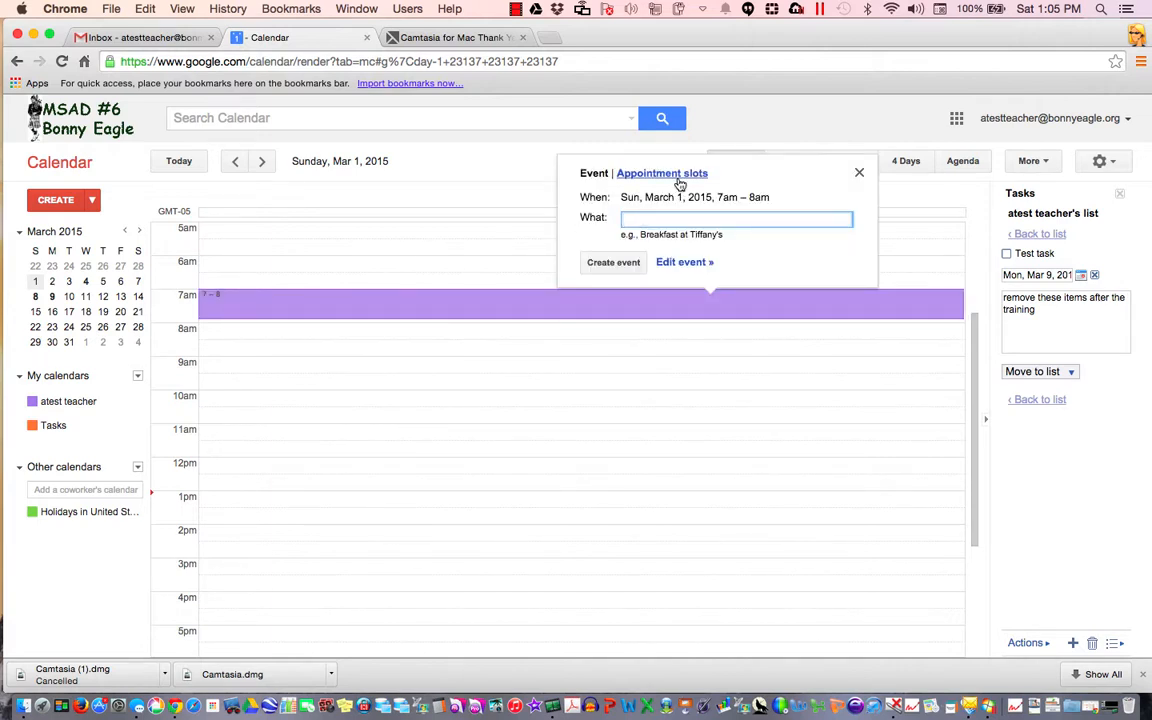
pyautogui.click(858, 172)
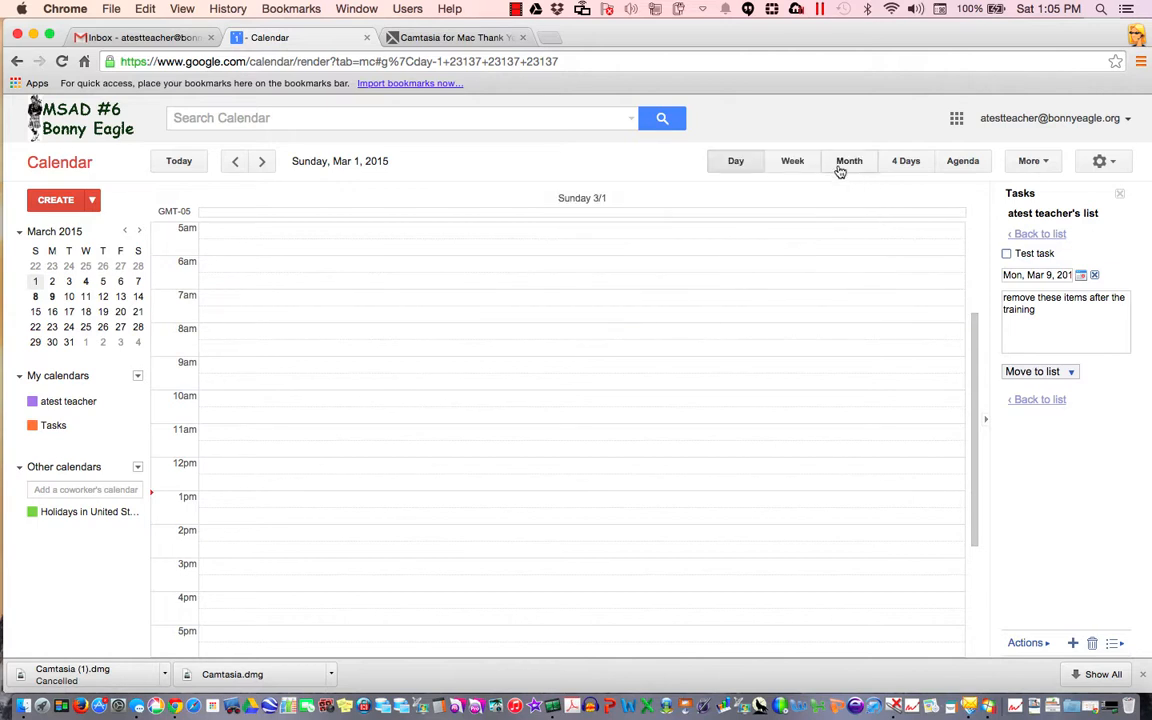
pyautogui.click(842, 166)
pyautogui.click(584, 332)
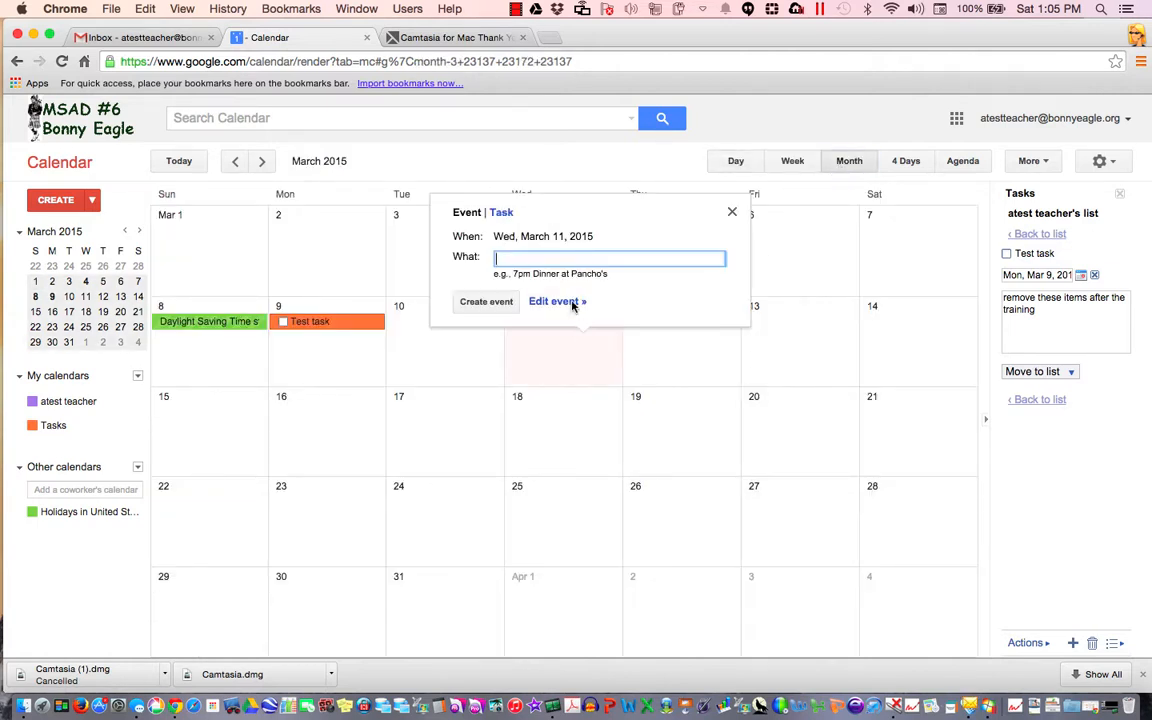
pyautogui.click(733, 216)
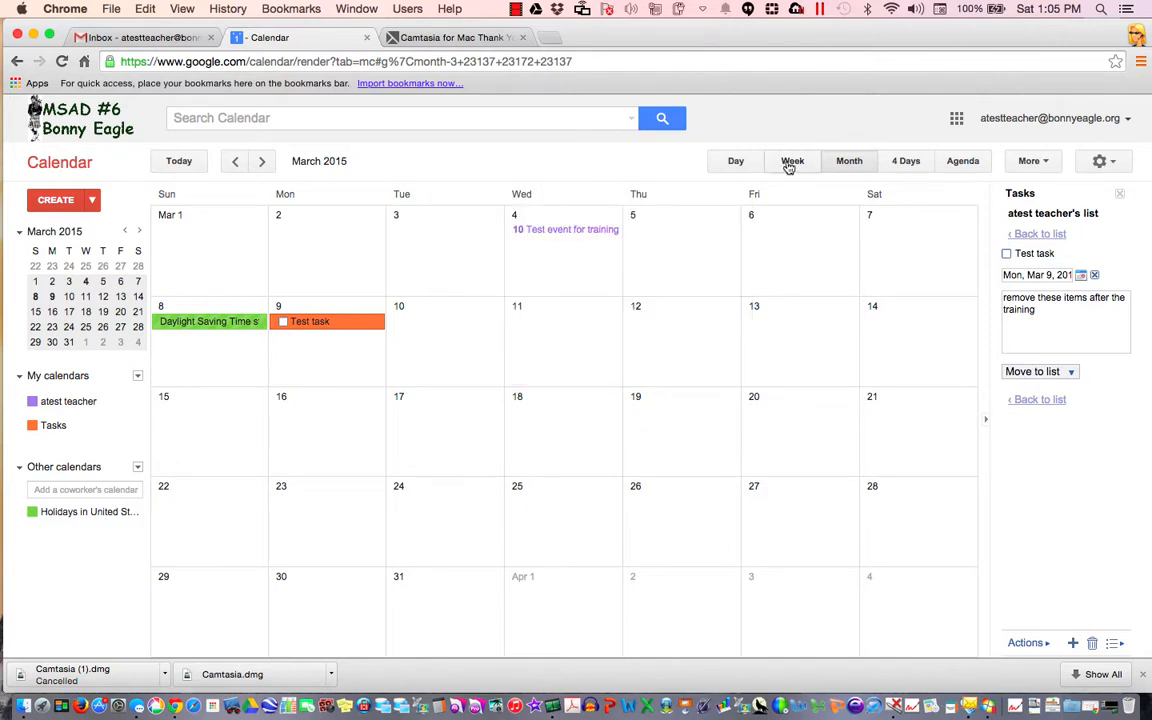
# Start an appointment-slot block at 6:00am on Wednesday 3/4 in the Mar 1–7 week view
pyautogui.click(789, 163)
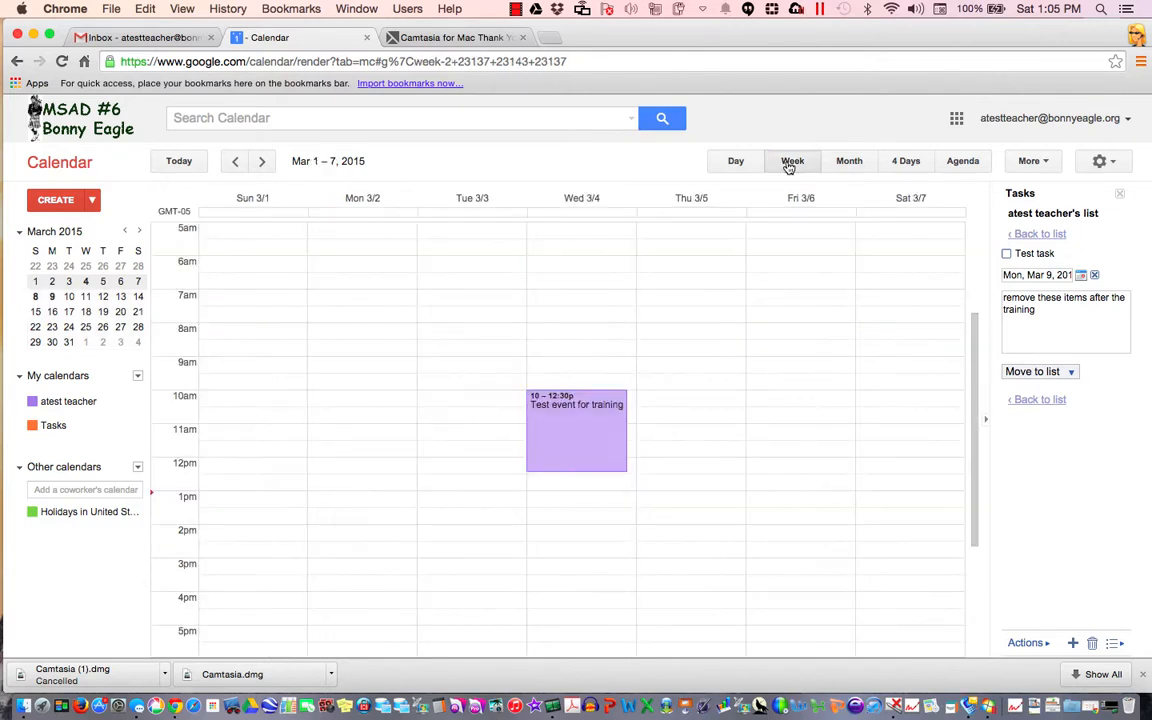
pyautogui.click(565, 270)
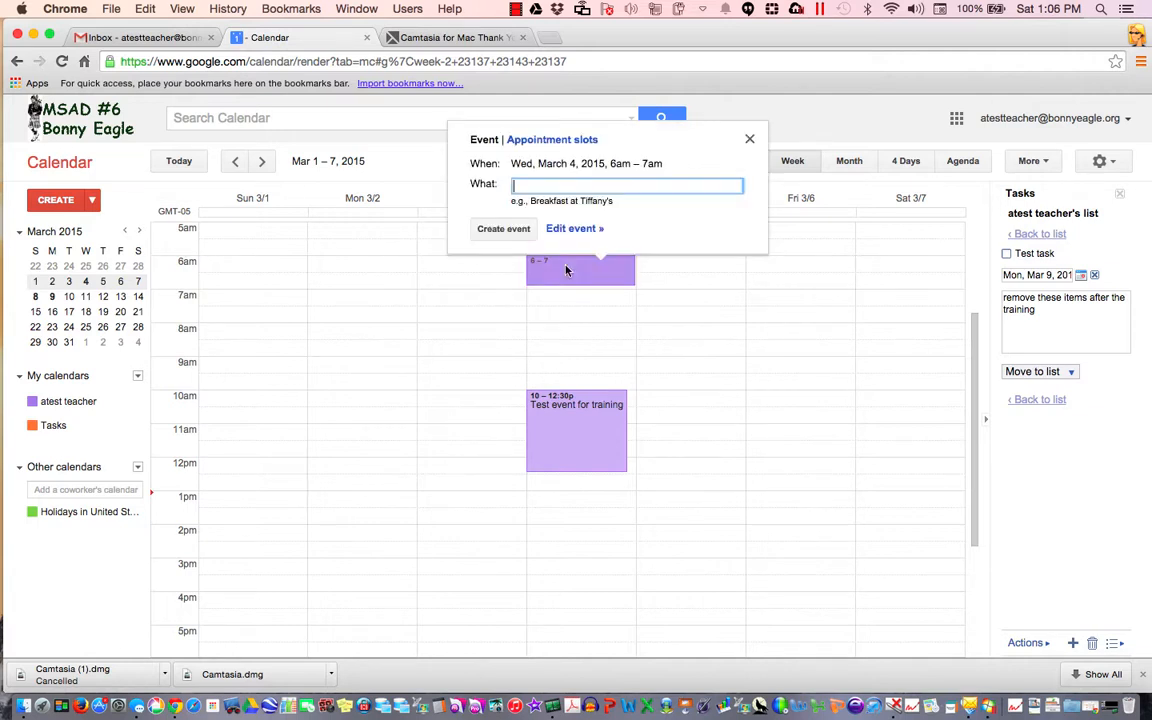
pyautogui.click(555, 142)
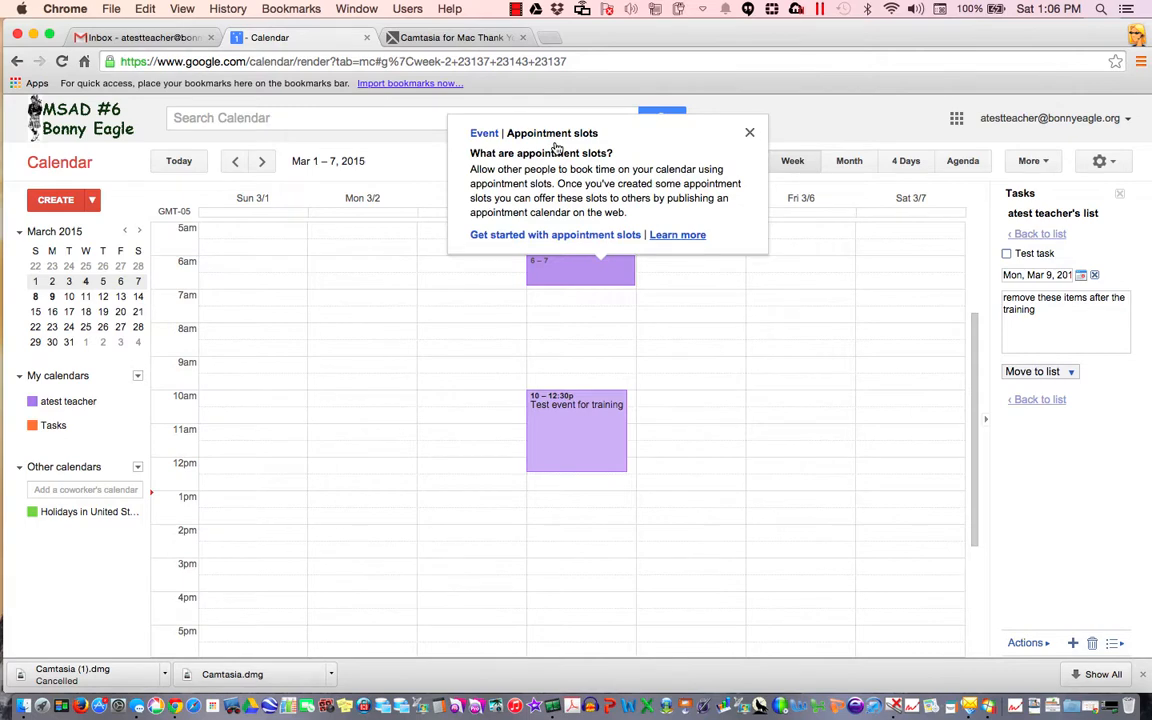
pyautogui.click(606, 240)
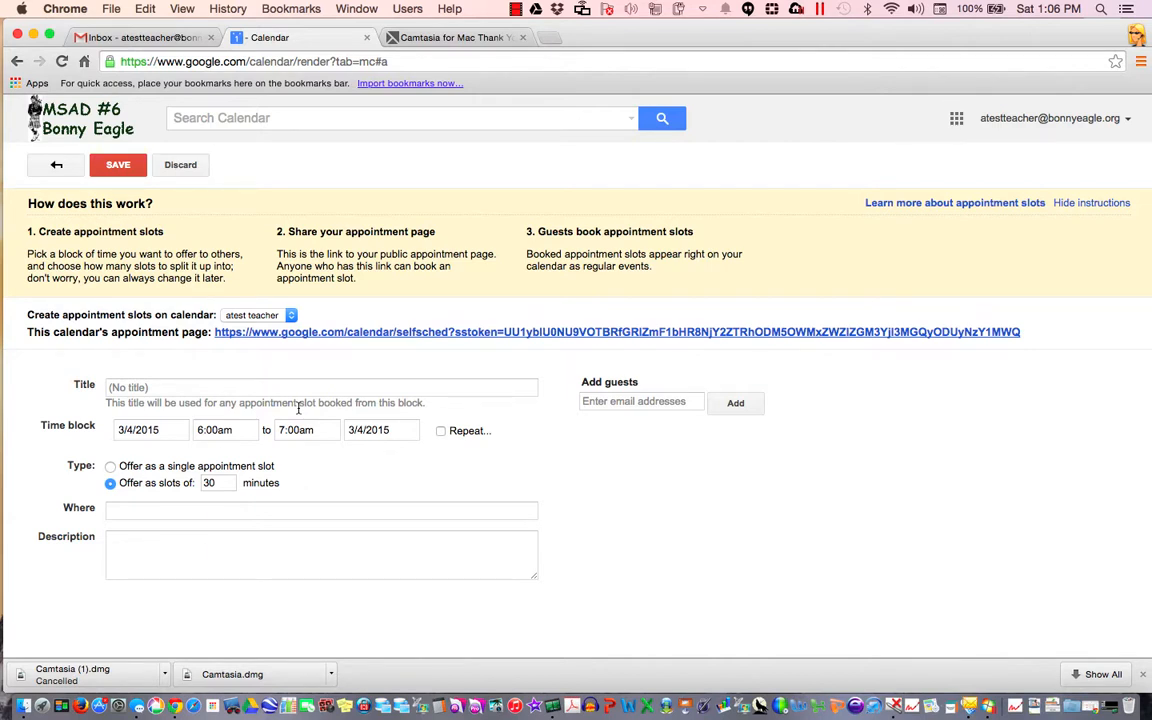
# Title the appointment block 'Group meetings' and set it to run 7:30am–2:00pm
pyautogui.click(258, 381)
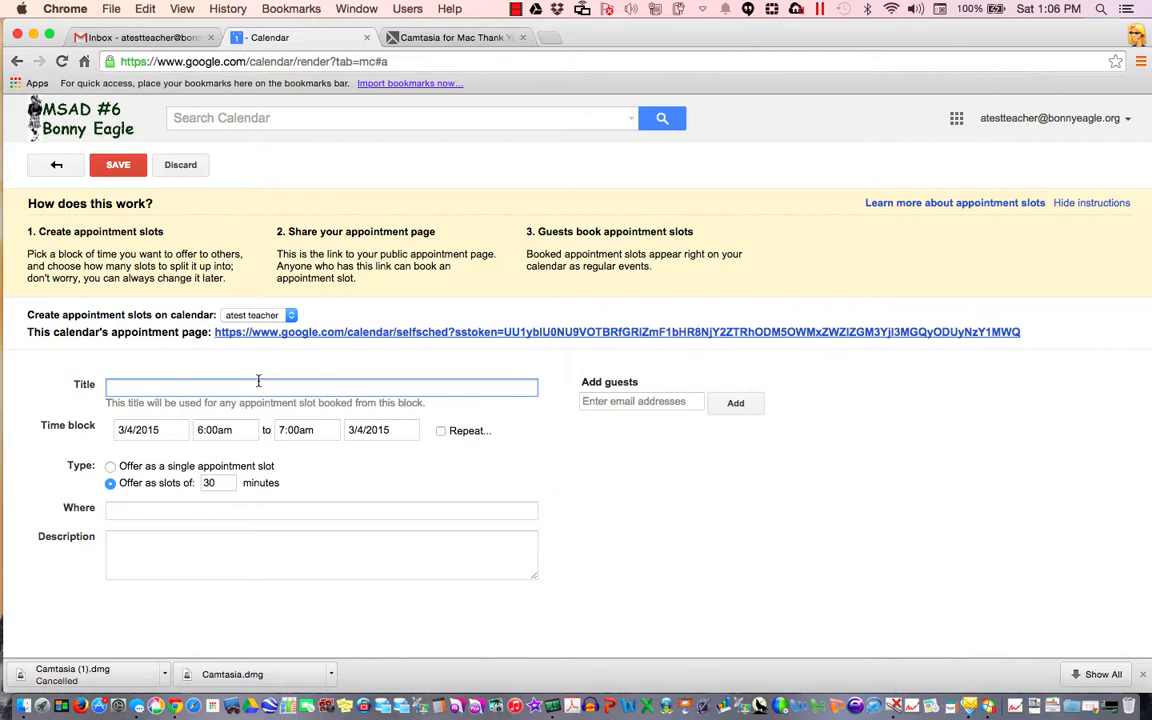
pyautogui.write('Group meetings')
pyautogui.click(238, 430)
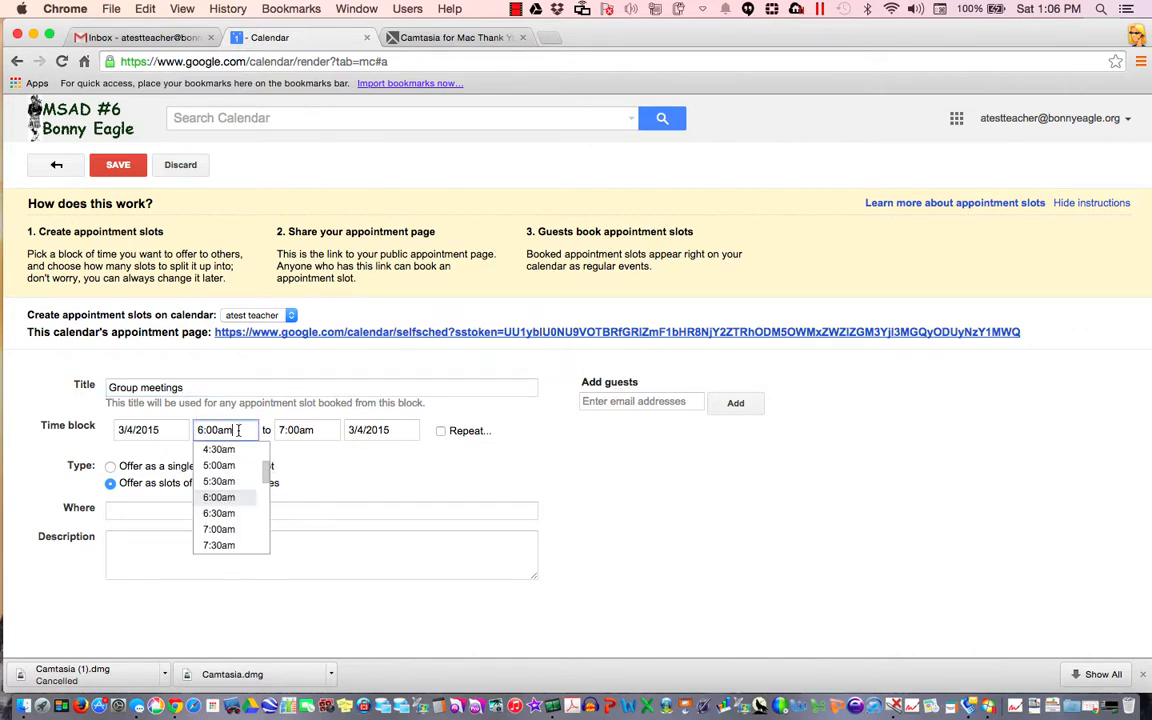
pyautogui.click(242, 545)
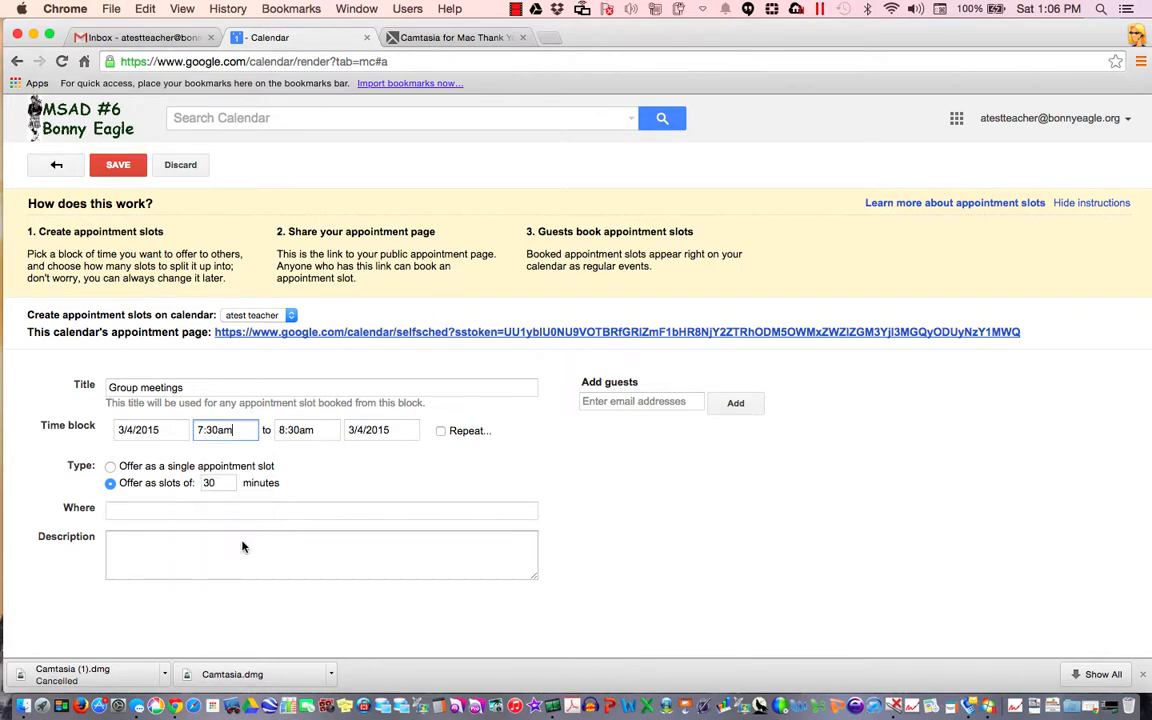
pyautogui.click(325, 430)
pyautogui.scroll(-5, 362, 498)
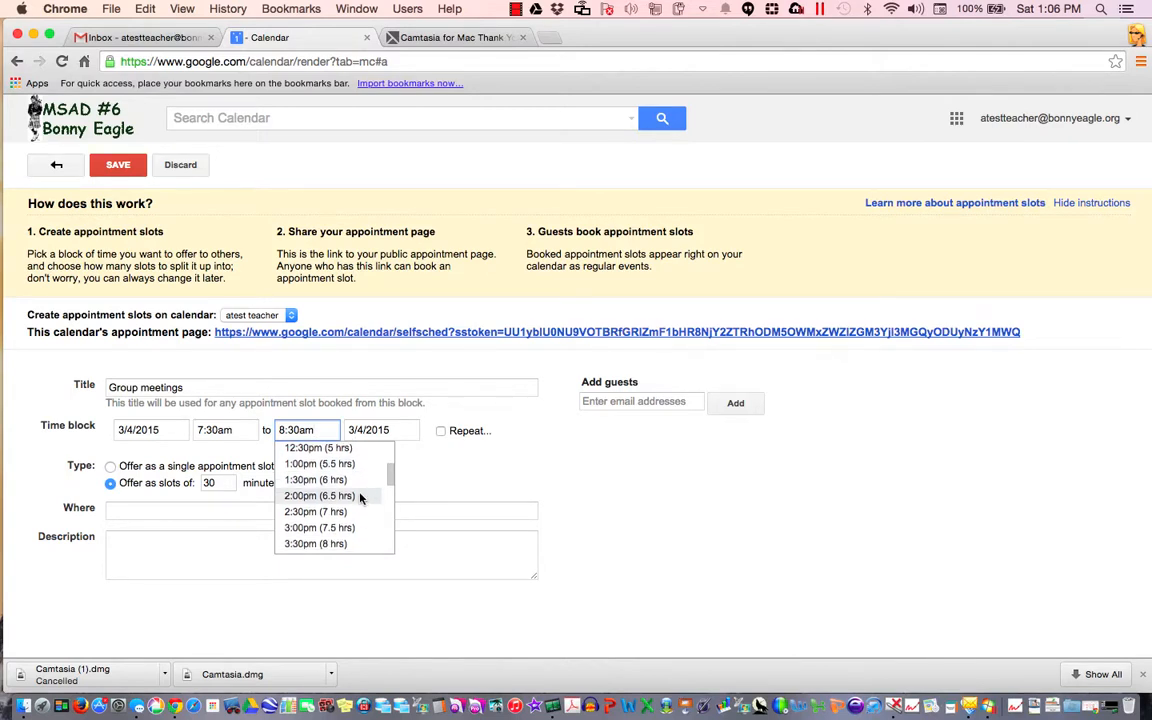
pyautogui.click(362, 497)
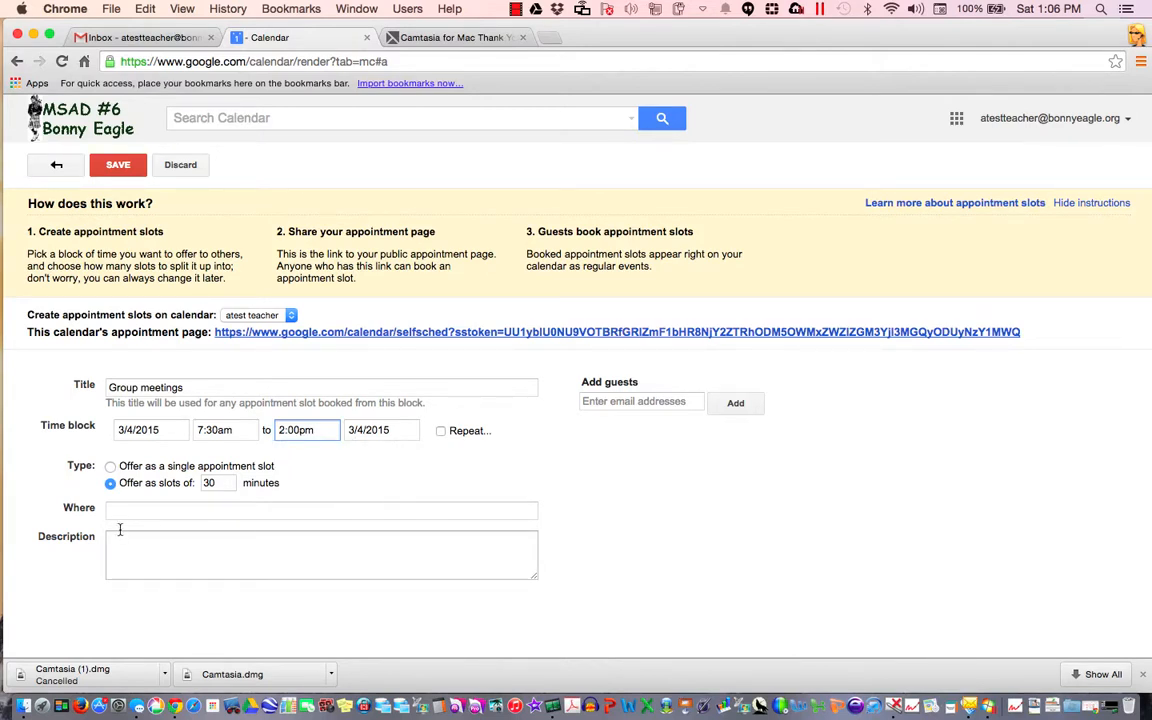
# Set the location to 'Training room' and add a brief description about starting with Google apps
pyautogui.click(257, 510)
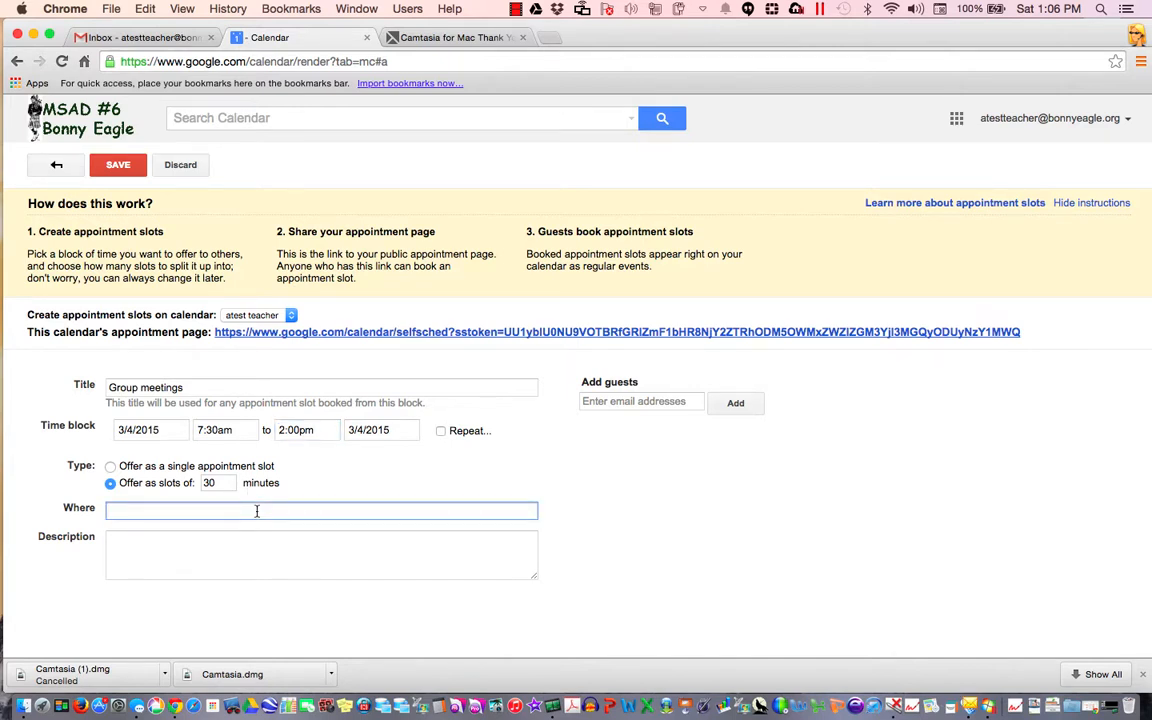
pyautogui.write('Training room')
pyautogui.press('Tab')
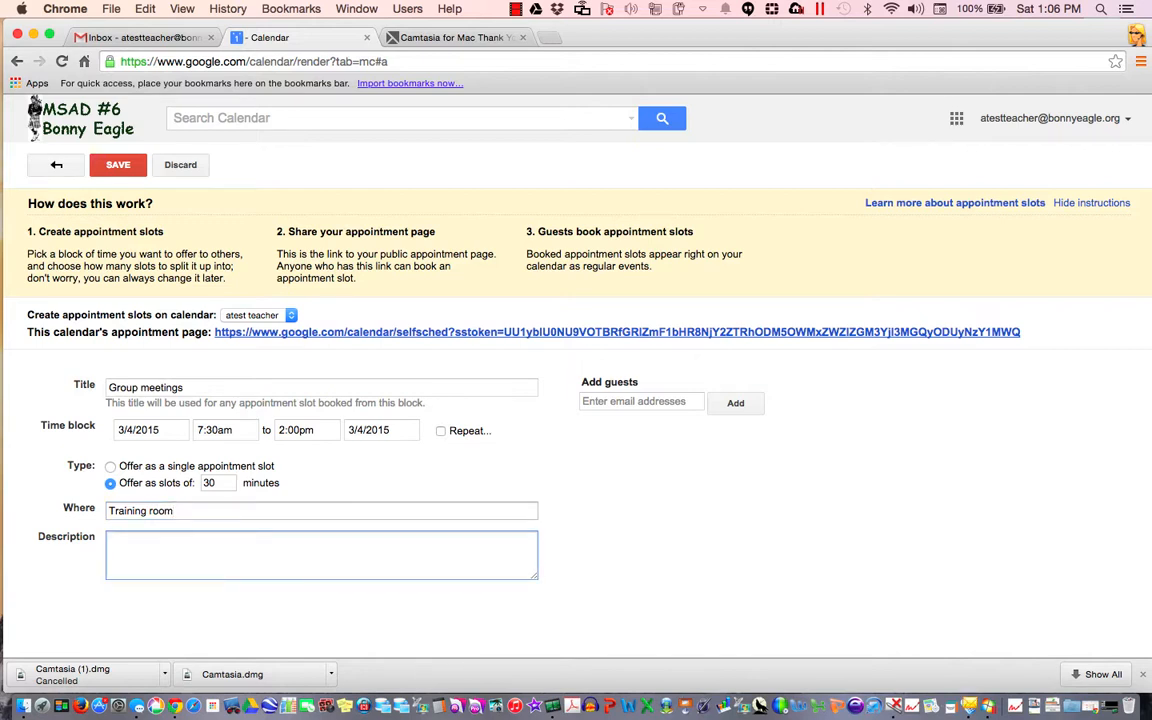
pyautogui.write('These will be brief m')
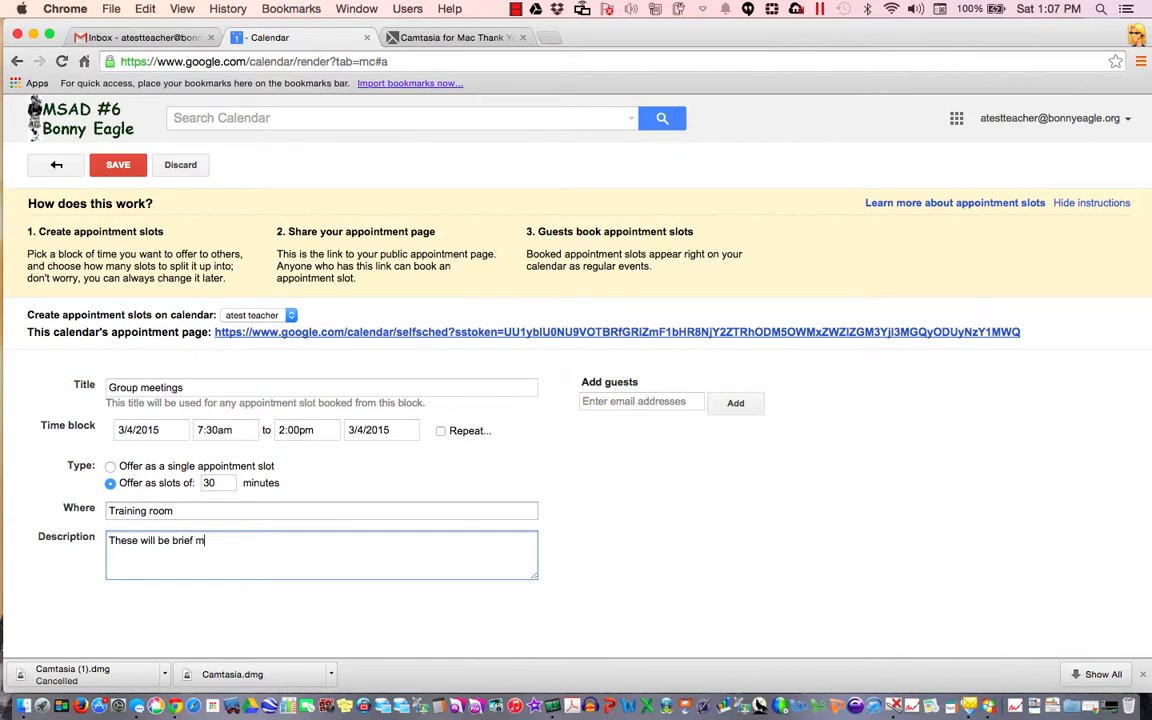
pyautogui.write('eetings regarding what your gro')
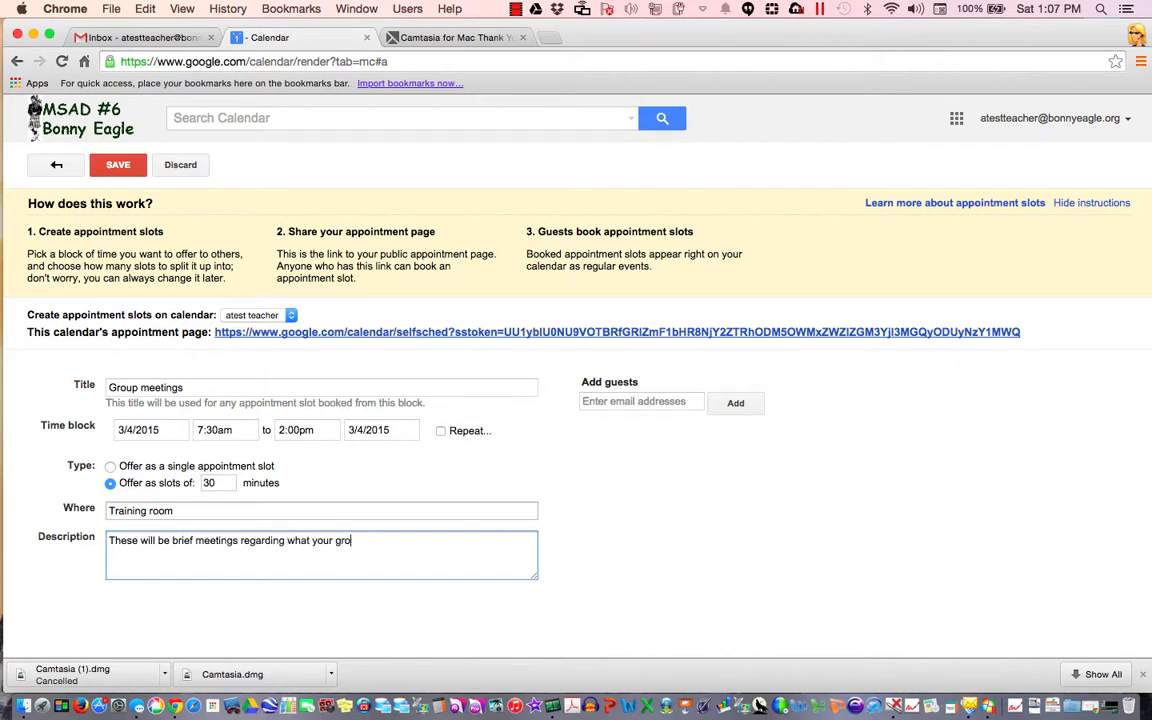
pyautogui.write('up nedds to start using ')
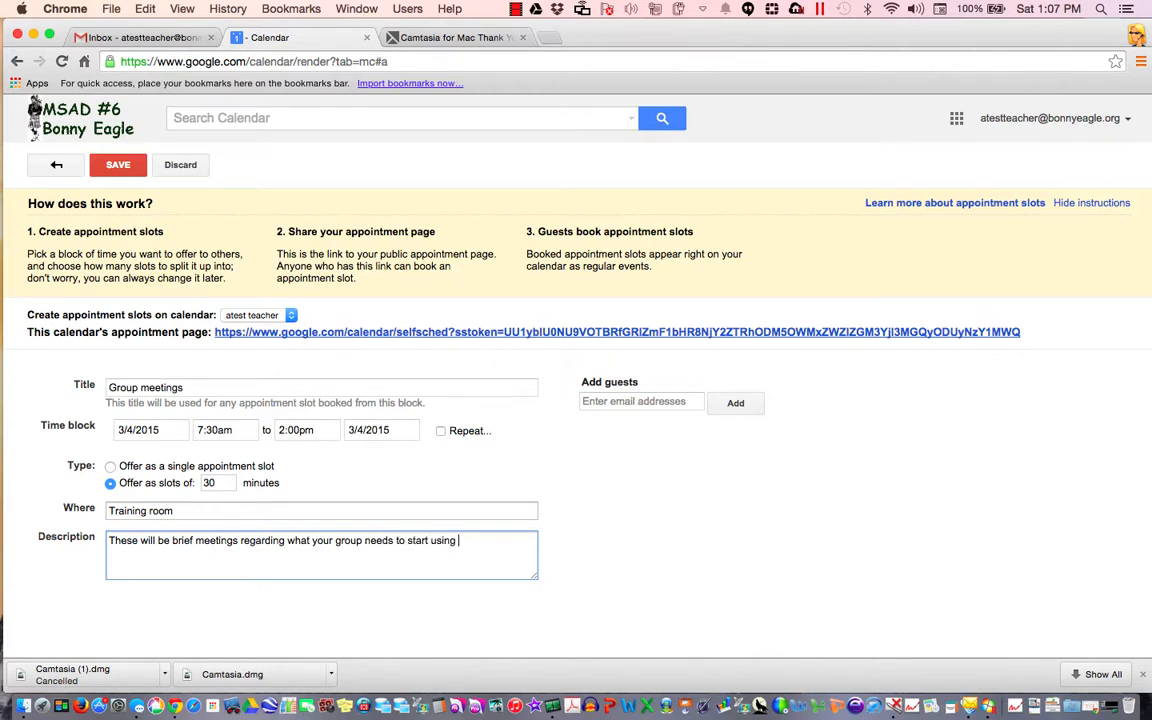
pyautogui.write('google apps for education')
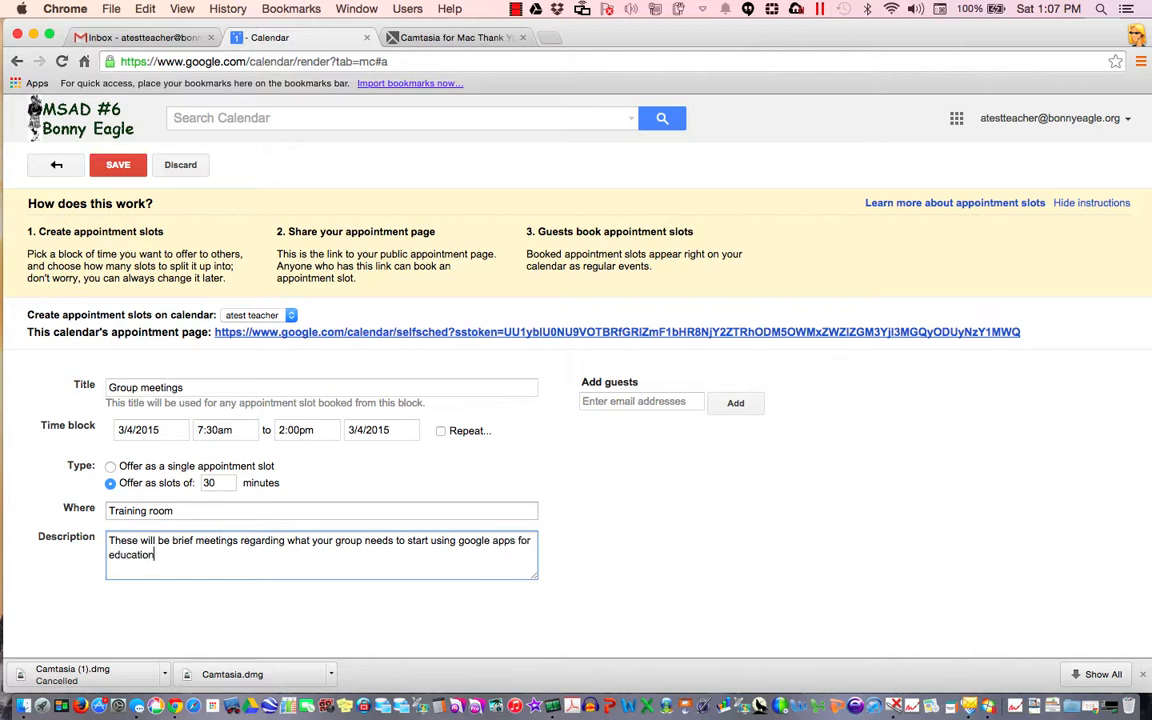
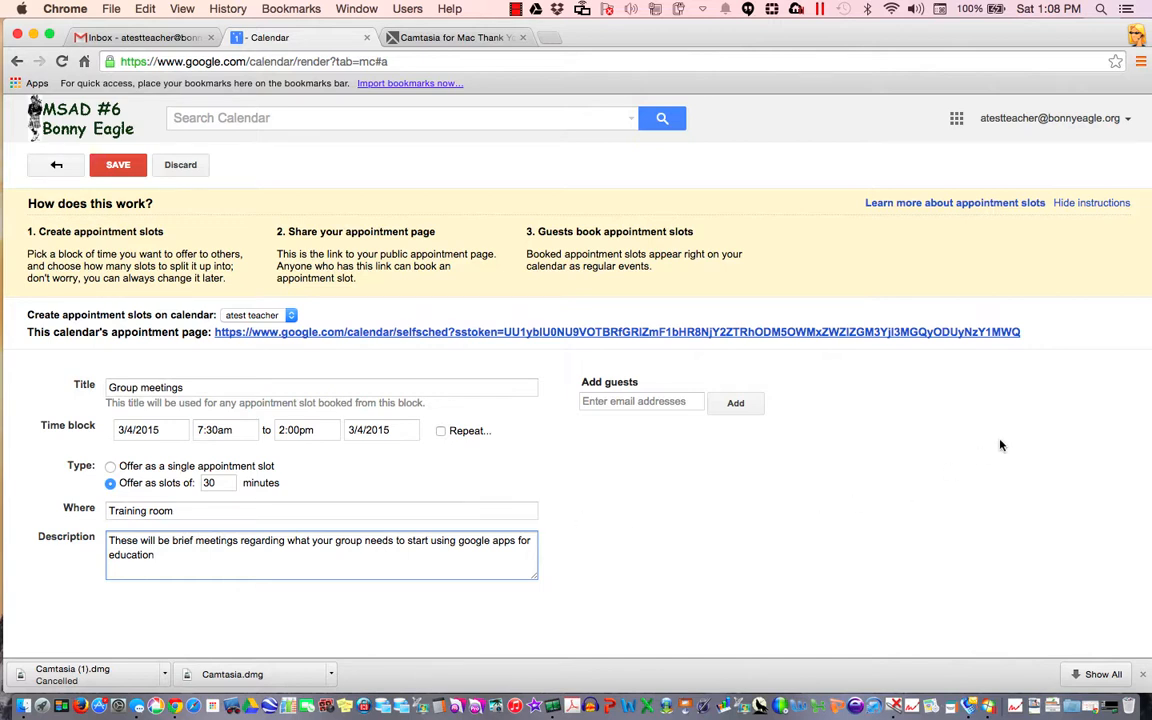
# Copy the appointment page link, save the Group meetings slots for Mar 4, and go to the Gmail inbox
pyautogui.click(1025, 333)
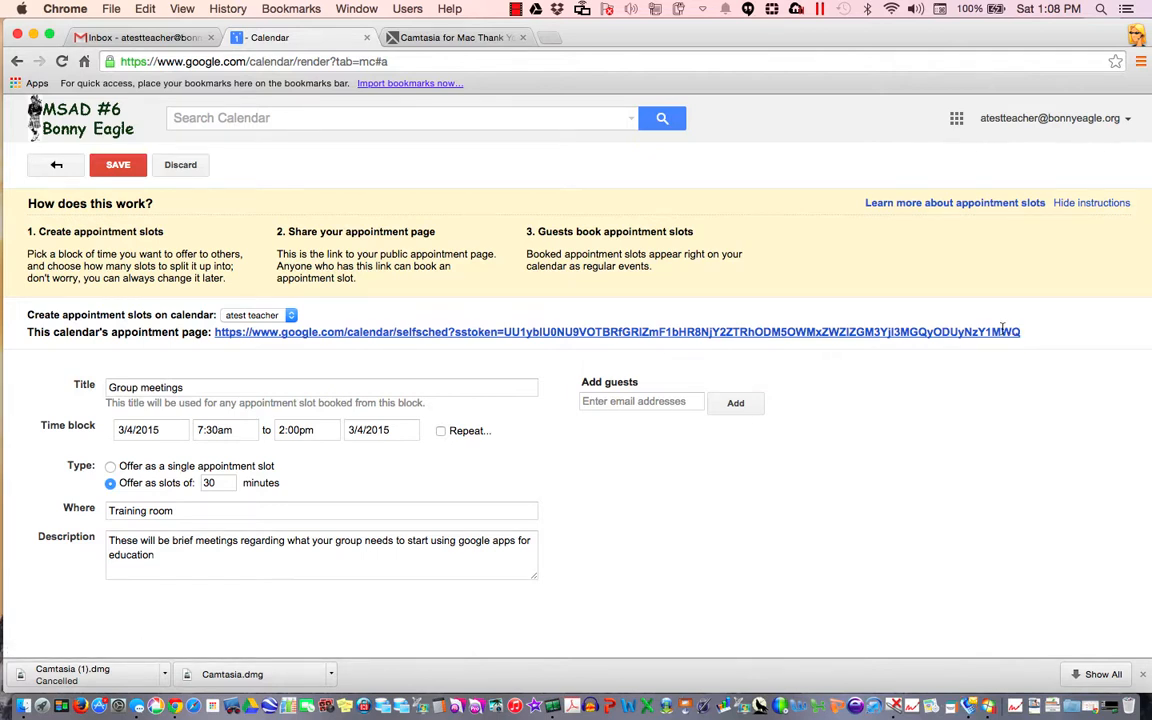
pyautogui.moveTo(1020, 332); pyautogui.dragTo(212, 332)
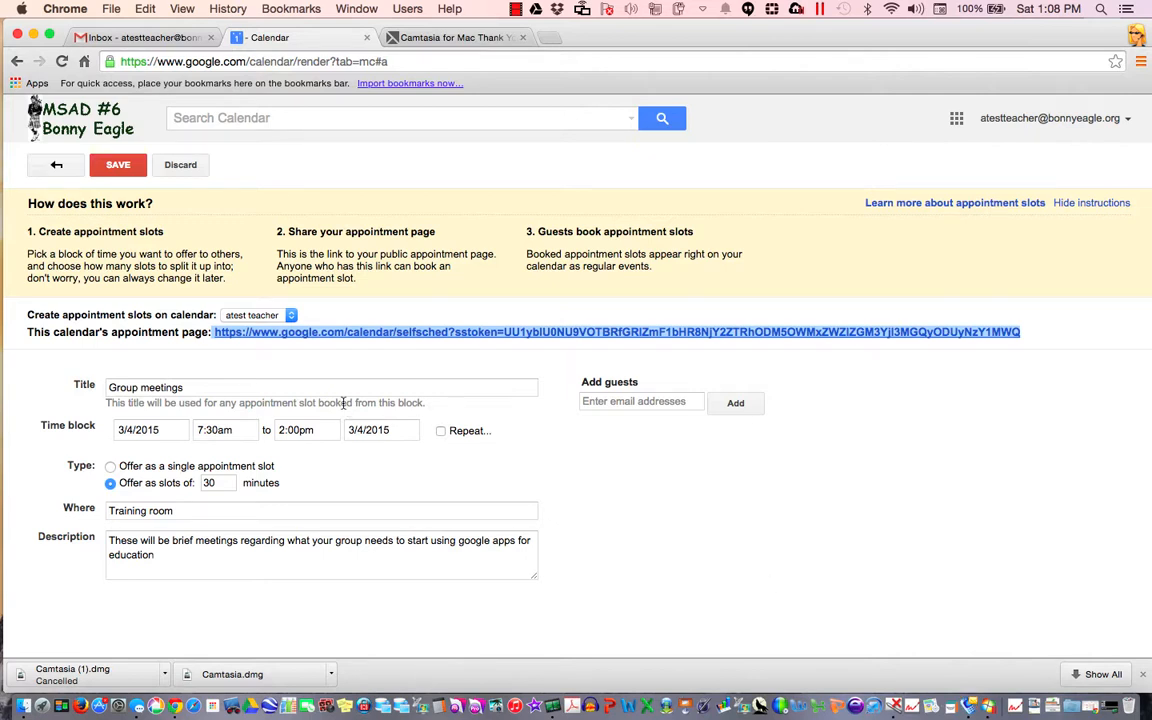
pyautogui.click(118, 166)
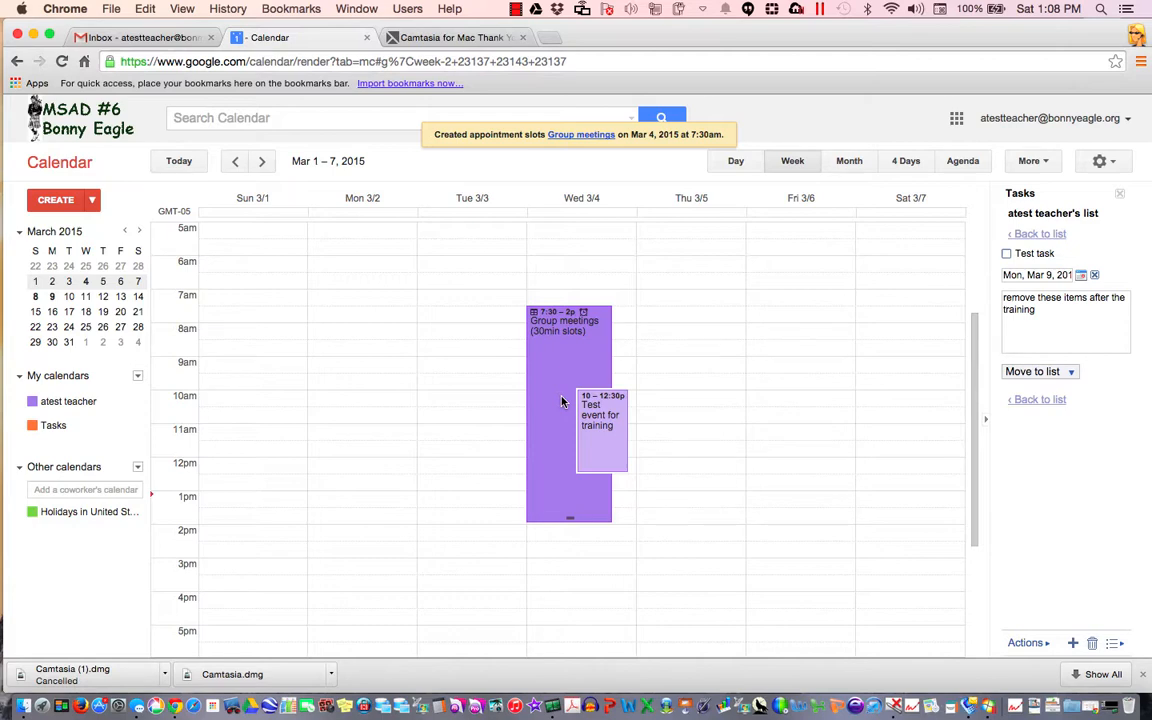
pyautogui.click(158, 38)
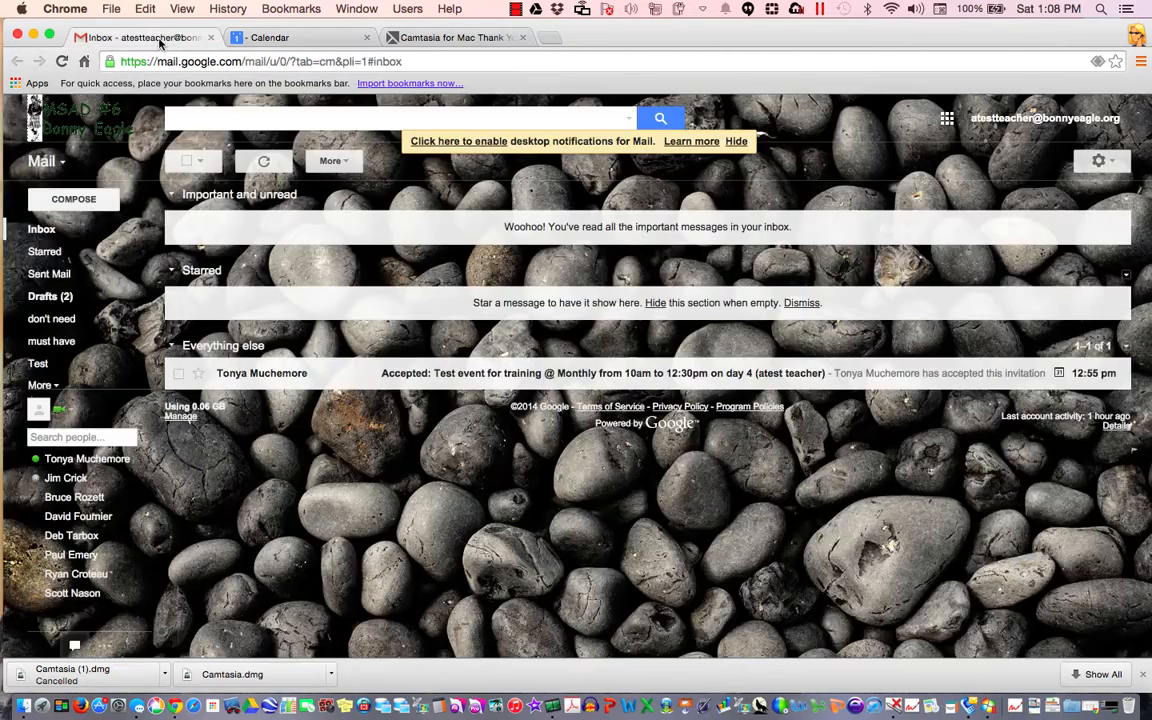
# Compose an email to four suggested contacts, including the high school and elementary test accounts, subject starting 'Please see'
pyautogui.click(73, 199)
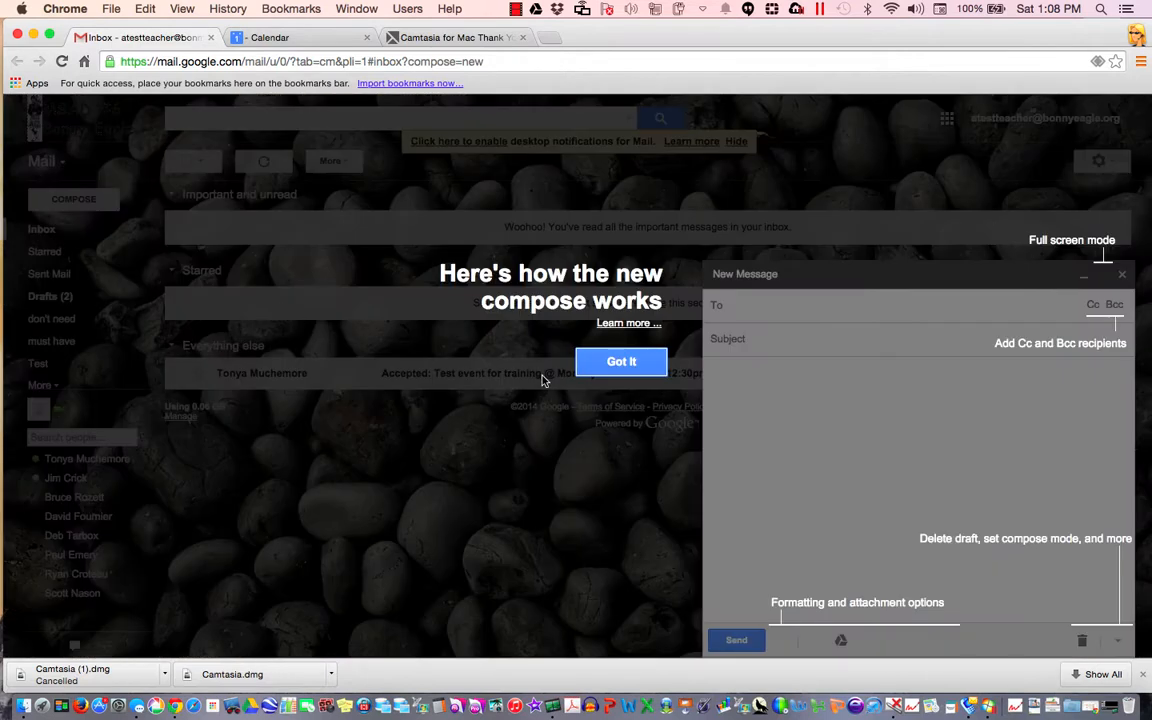
pyautogui.click(638, 369)
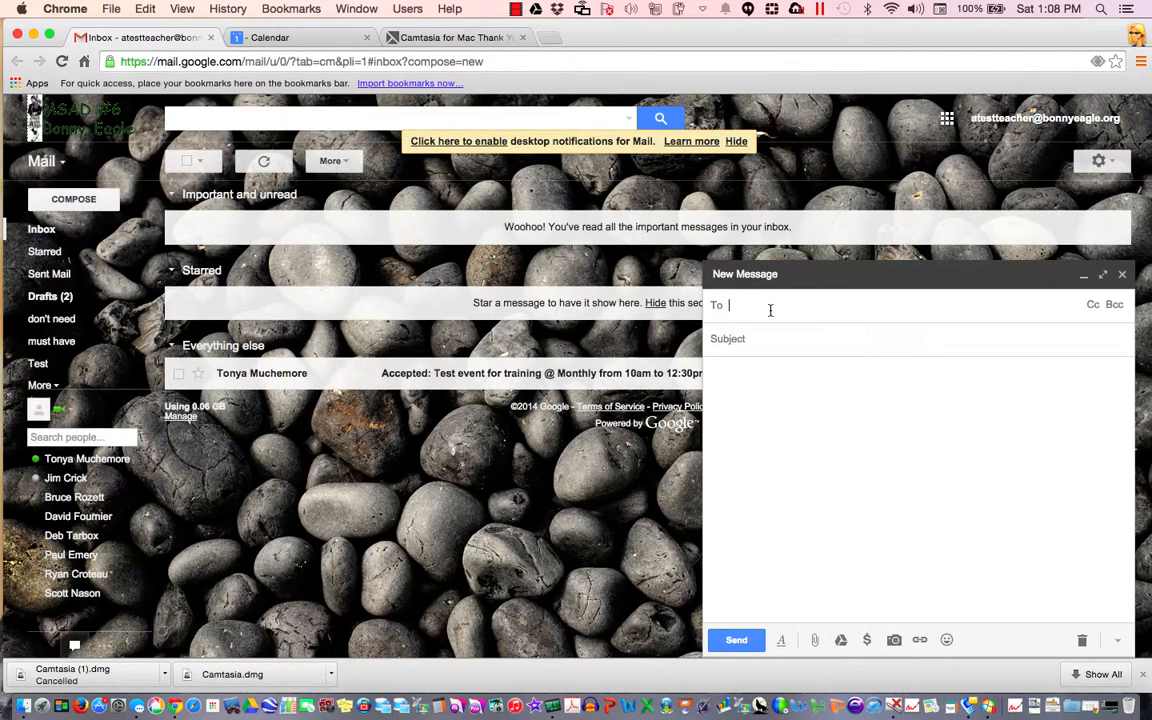
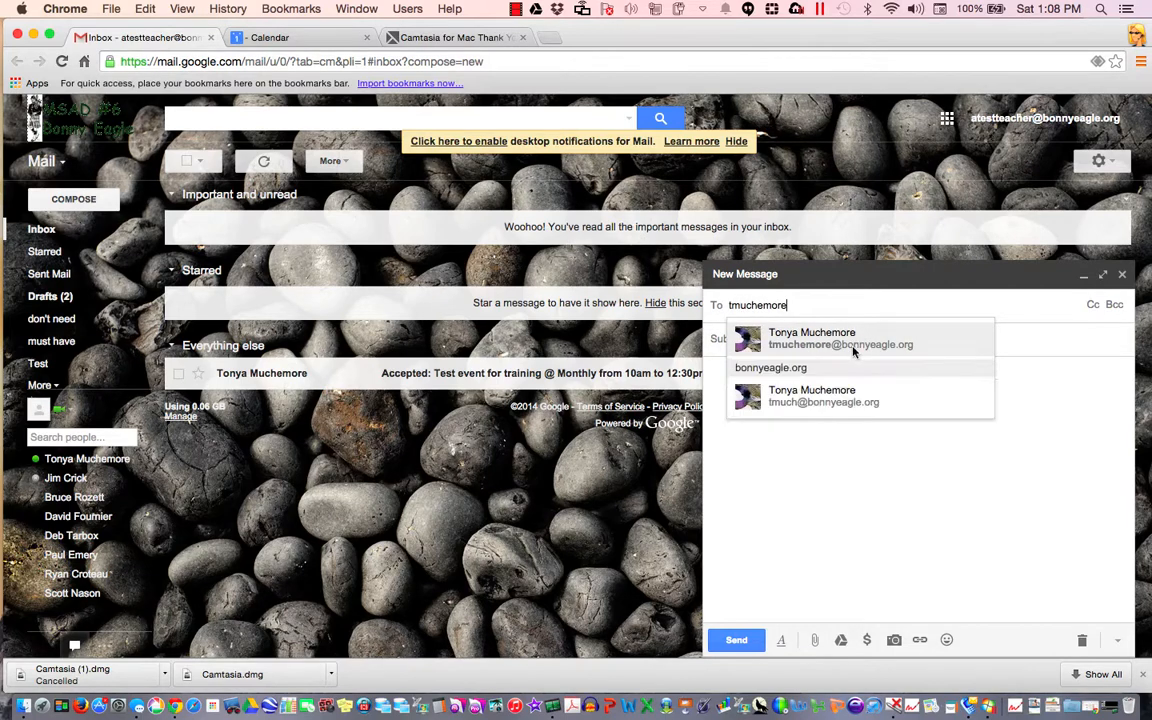
pyautogui.click(891, 332)
pyautogui.write('ates')
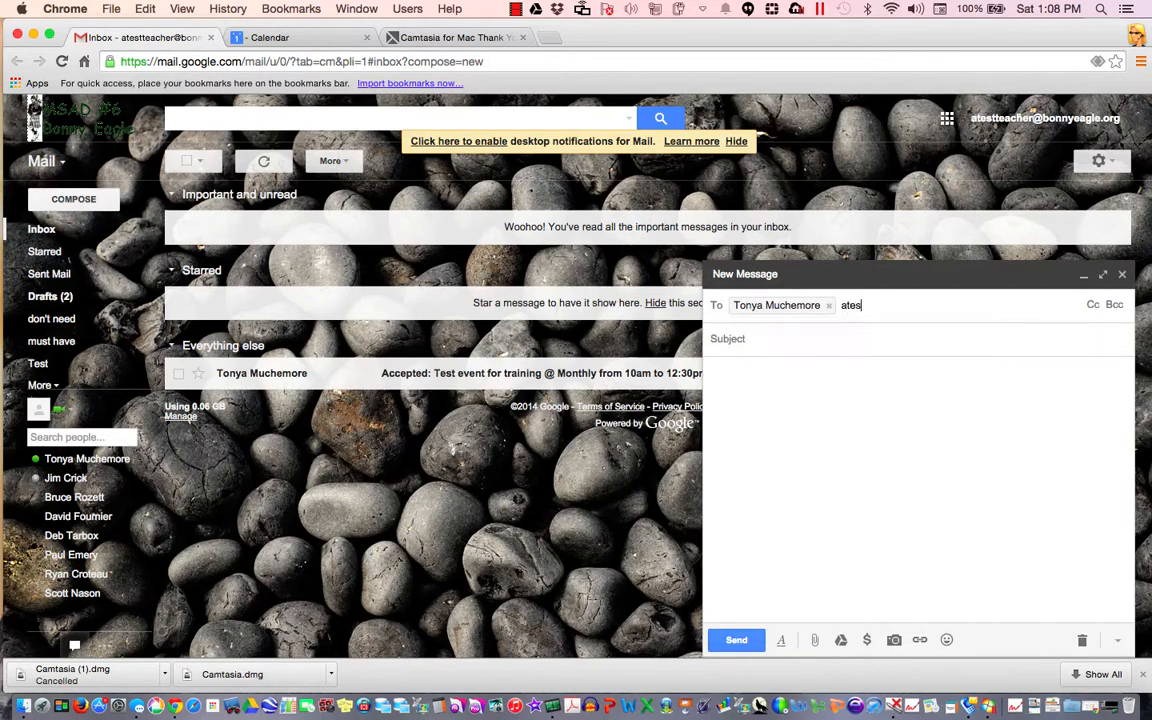
pyautogui.write('t')
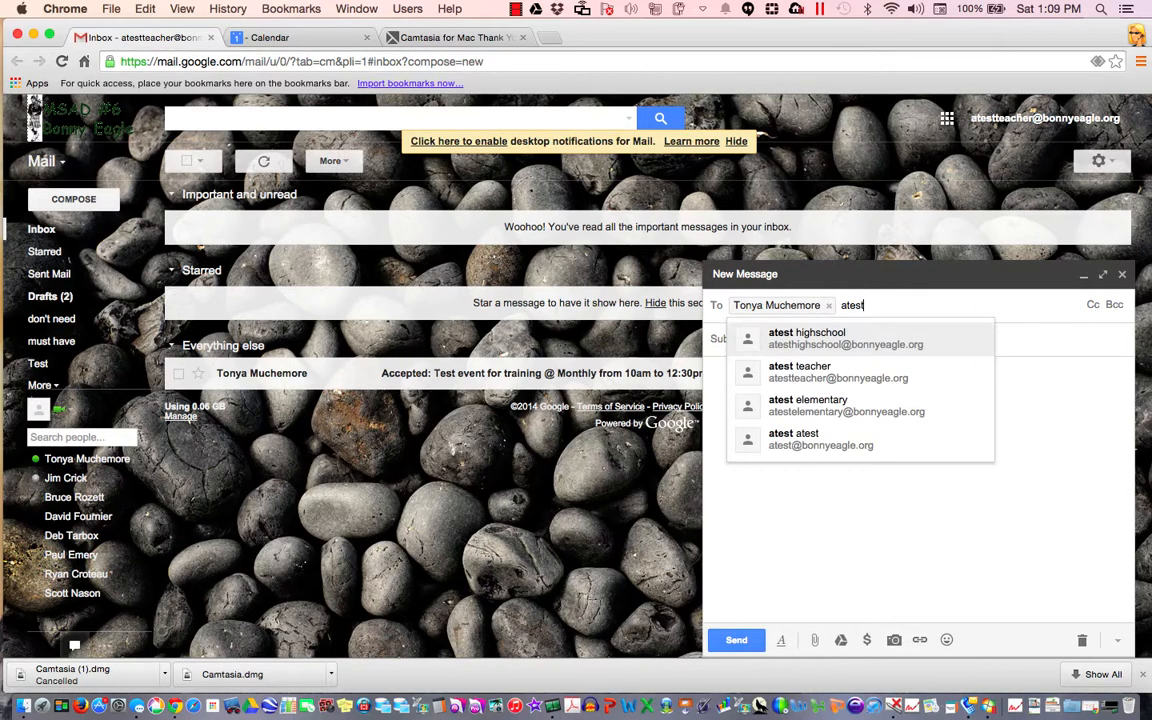
pyautogui.click(866, 440)
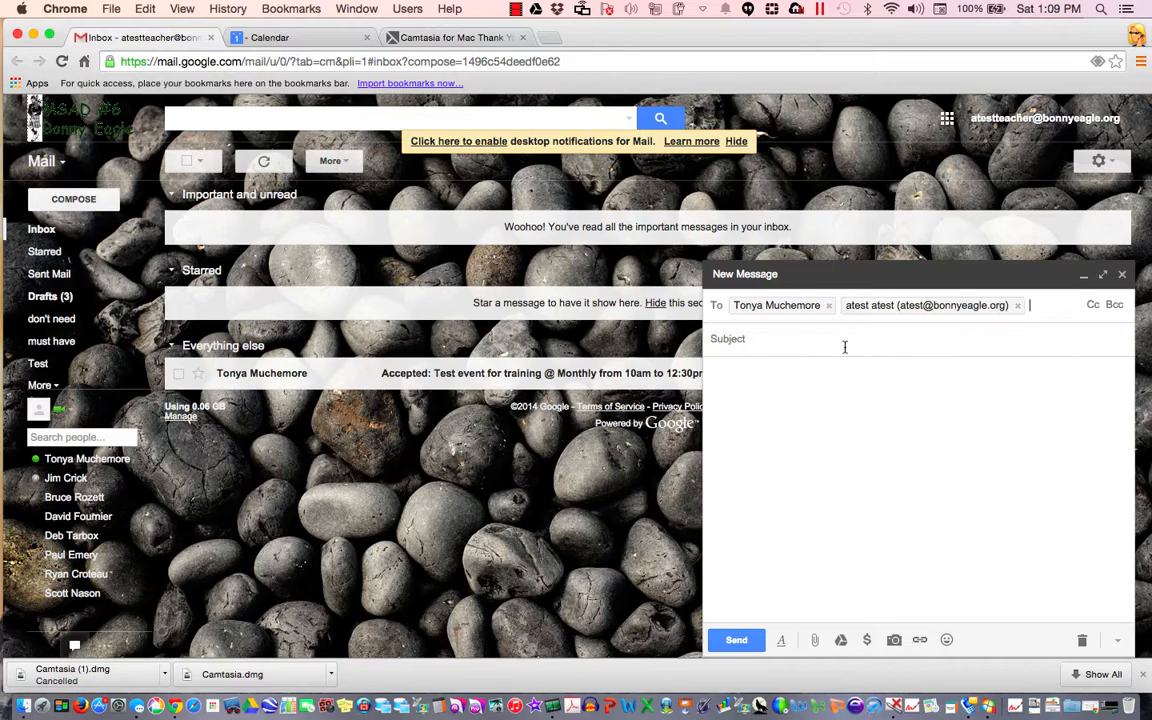
pyautogui.write('atest')
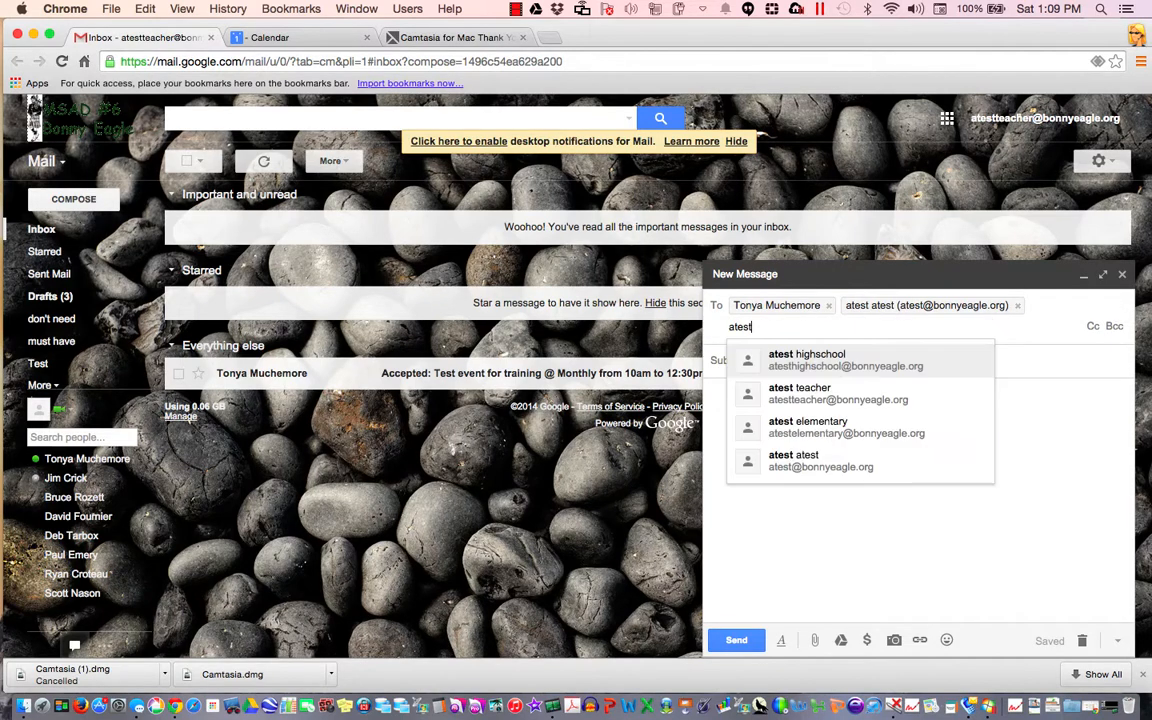
pyautogui.click(810, 366)
pyautogui.write('atest')
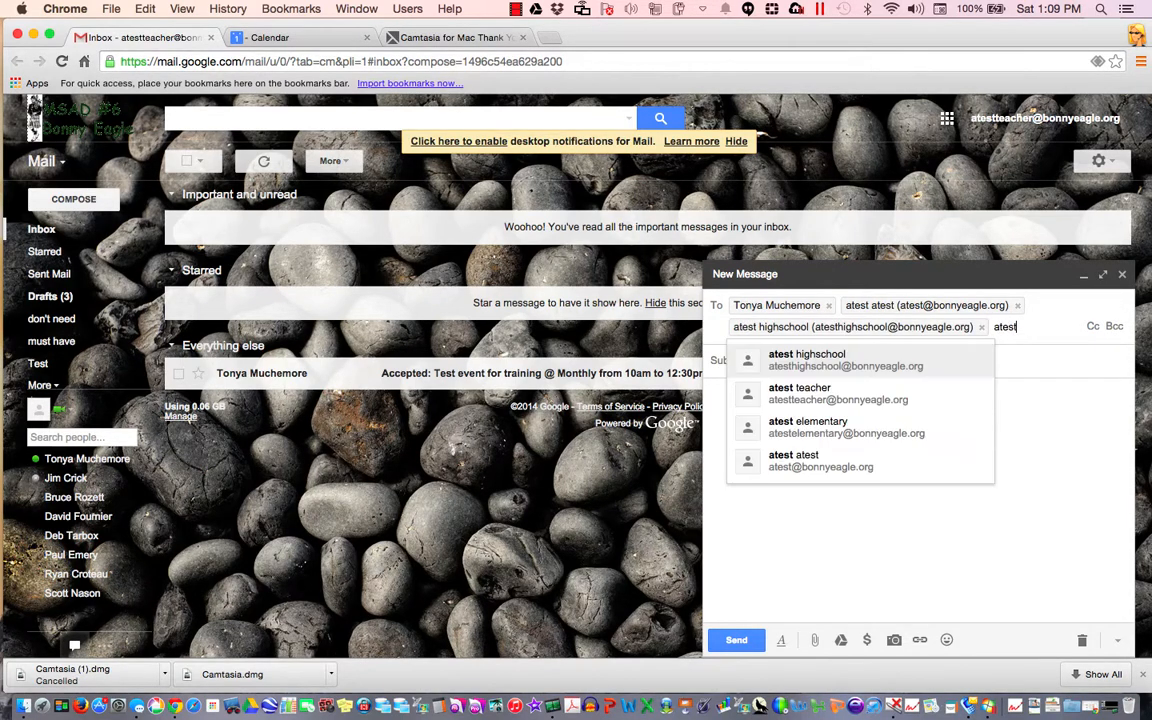
pyautogui.click(818, 428)
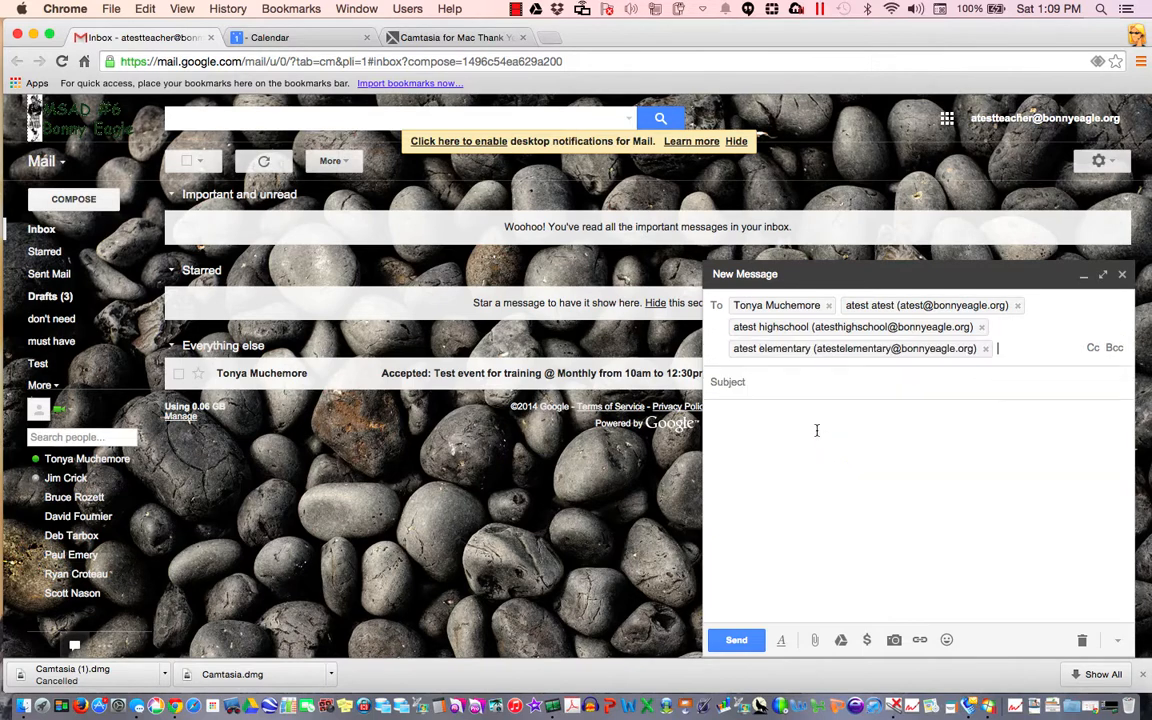
pyautogui.click(789, 392)
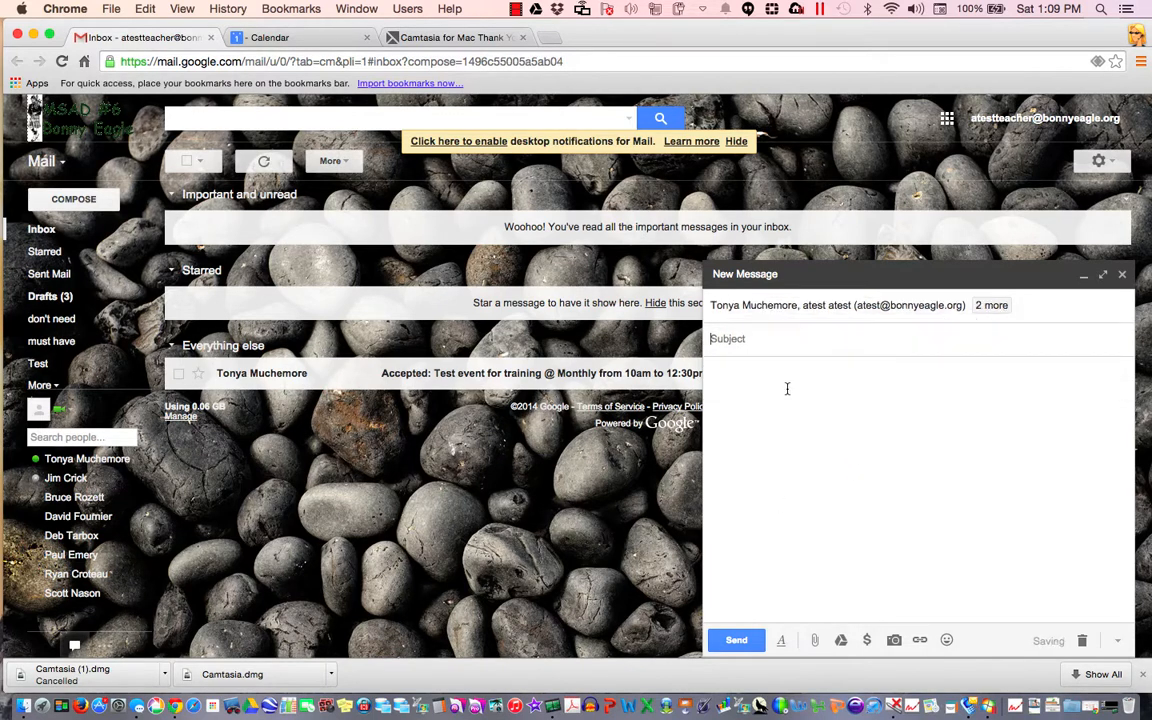
pyautogui.write('Please see')
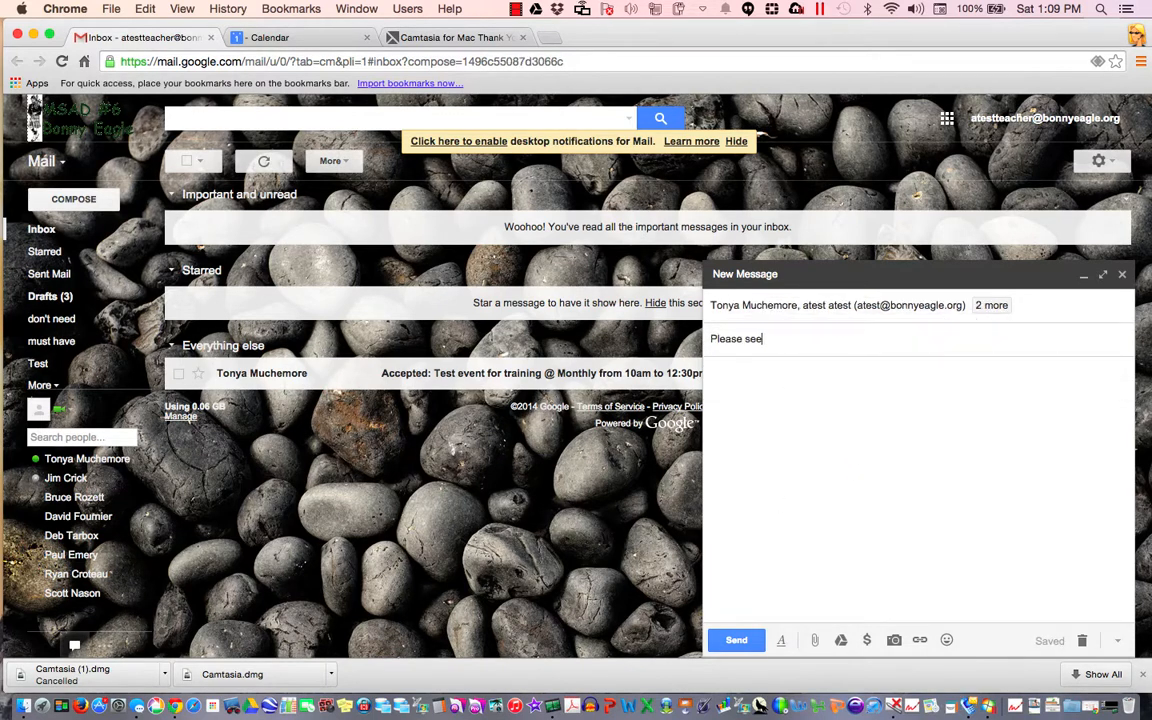
pyautogui.write('c')
pyautogui.write('ct atime')
# Complete the subject and write a body asking the group to pick a time to discuss the Google Apps implementation
pyautogui.press('BackSpace')
pyautogui.press('BackSpace')
pyautogui.write('ime for your')
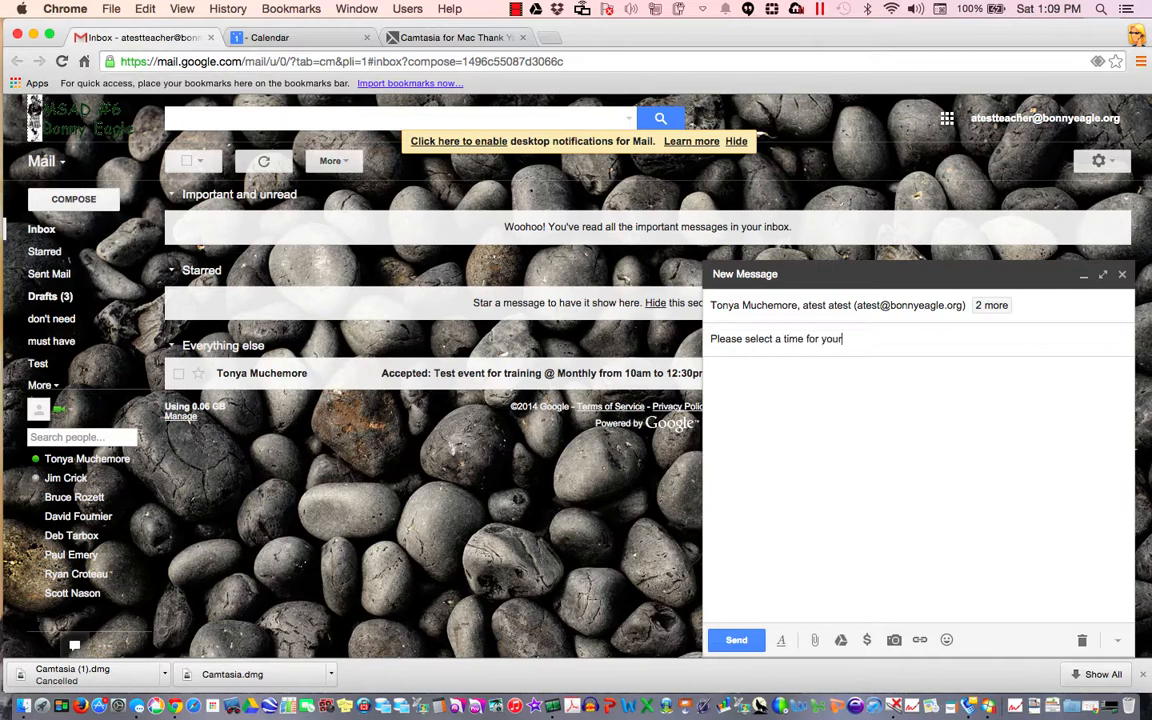
pyautogui.write(' group to meet')
pyautogui.press('Tab')
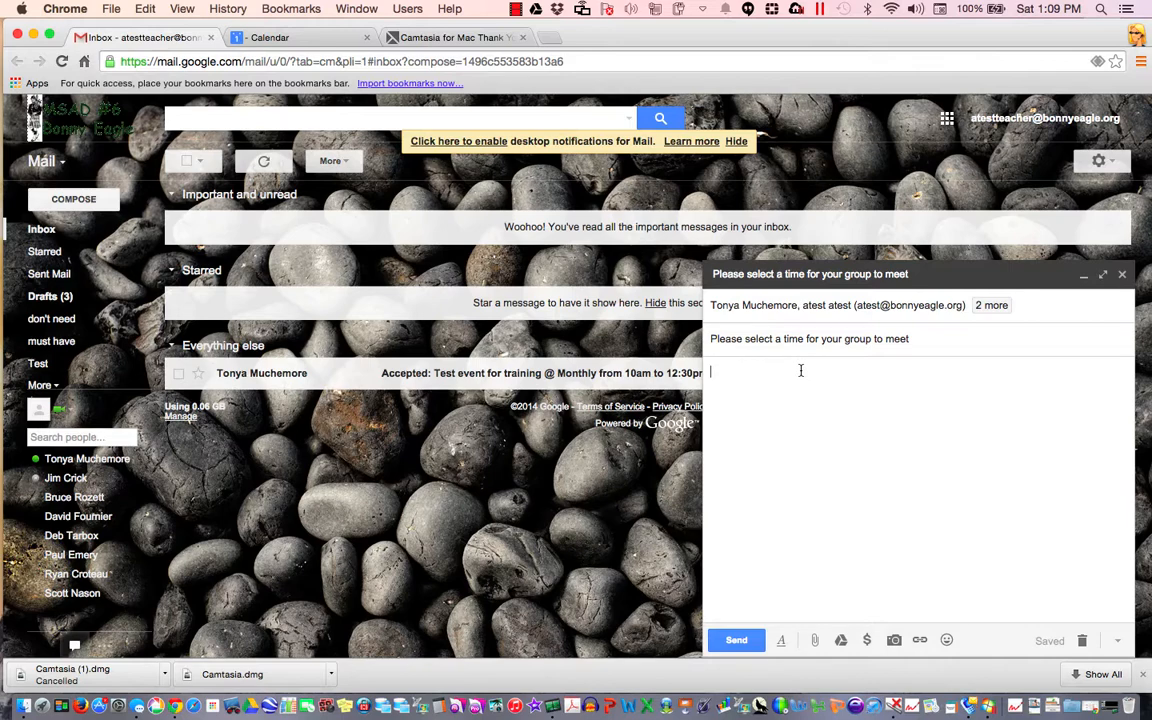
pyautogui.write('Please select a tiem')
pyautogui.press('BackSpace')
pyautogui.press('BackSpace')
pyautogui.press('BackSpace')
pyautogui.write('tiem f')
pyautogui.write('or')
pyautogui.press('BackSpace')
pyautogui.press('BackSpace')
pyautogui.press('BackSpace')
pyautogui.press('BackSpace')
pyautogui.write('me for you')
pyautogui.press('BackSpace')
pyautogui.write('r gorup')
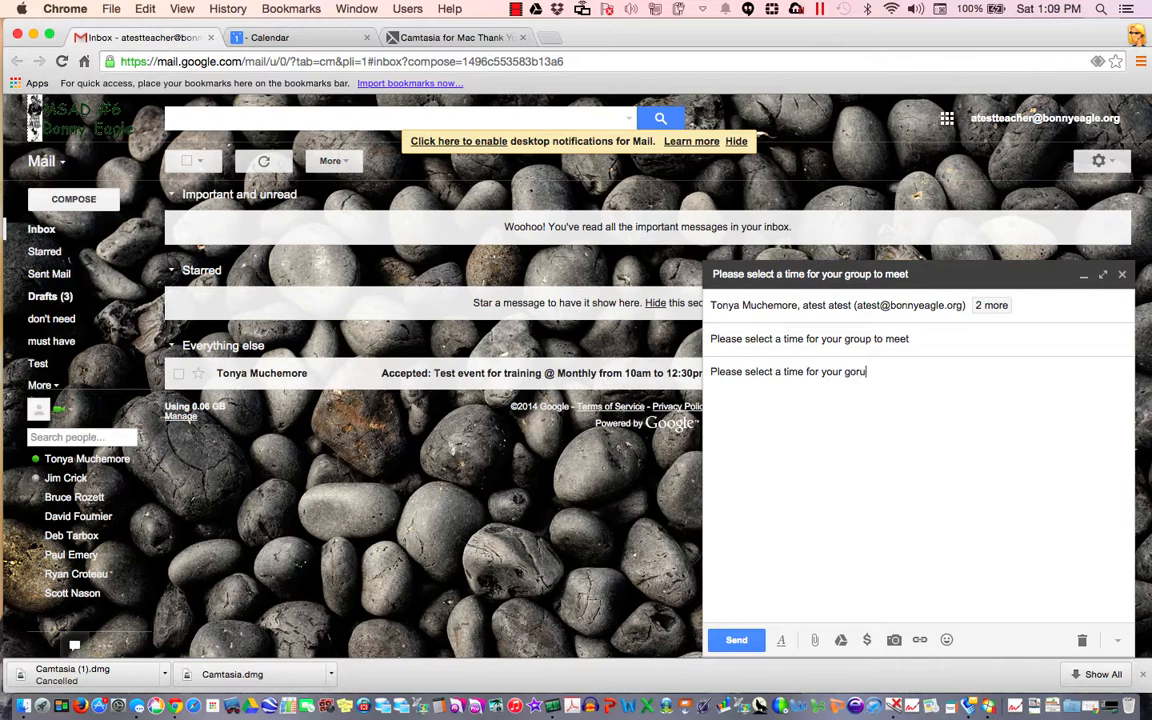
pyautogui.press('BackSpace')
pyautogui.press('BackSpace')
pyautogui.press('BackSpace')
pyautogui.press('BackSpace')
pyautogui.press('BackSpace')
pyautogui.write('roup to meet with e to')
pyautogui.press('BackSpace')
pyautogui.press('BackSpace')
pyautogui.write('me to discuss the g')
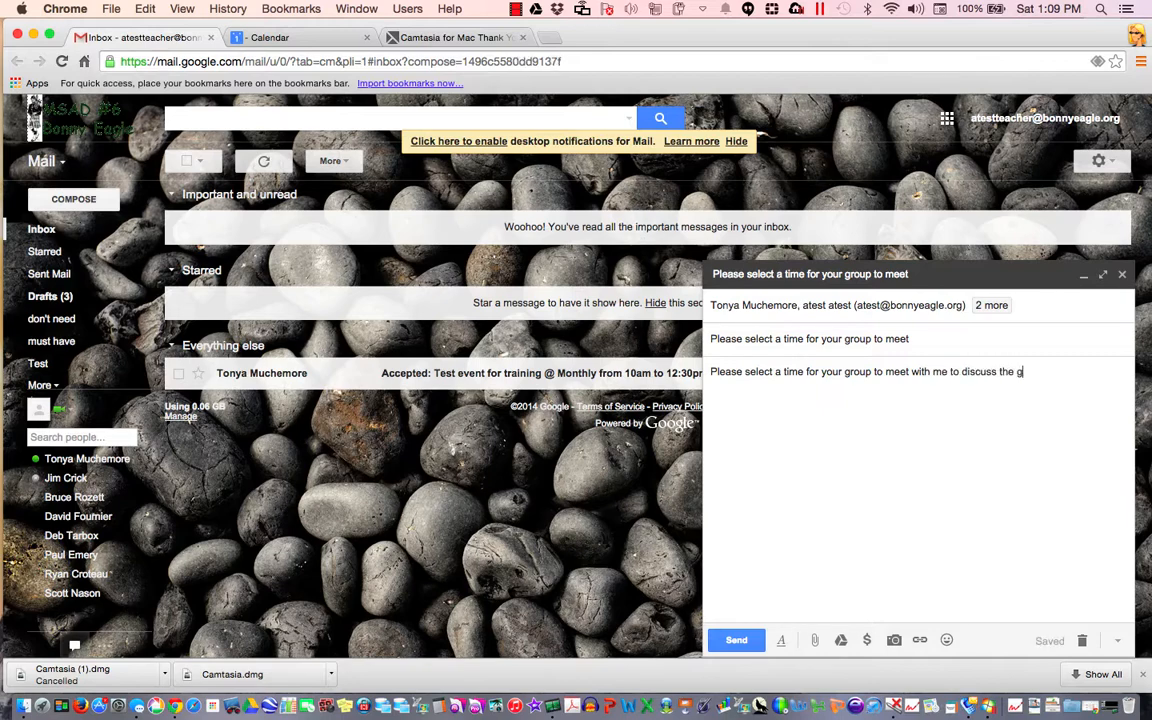
pyautogui.write('oogle apps implementation.')
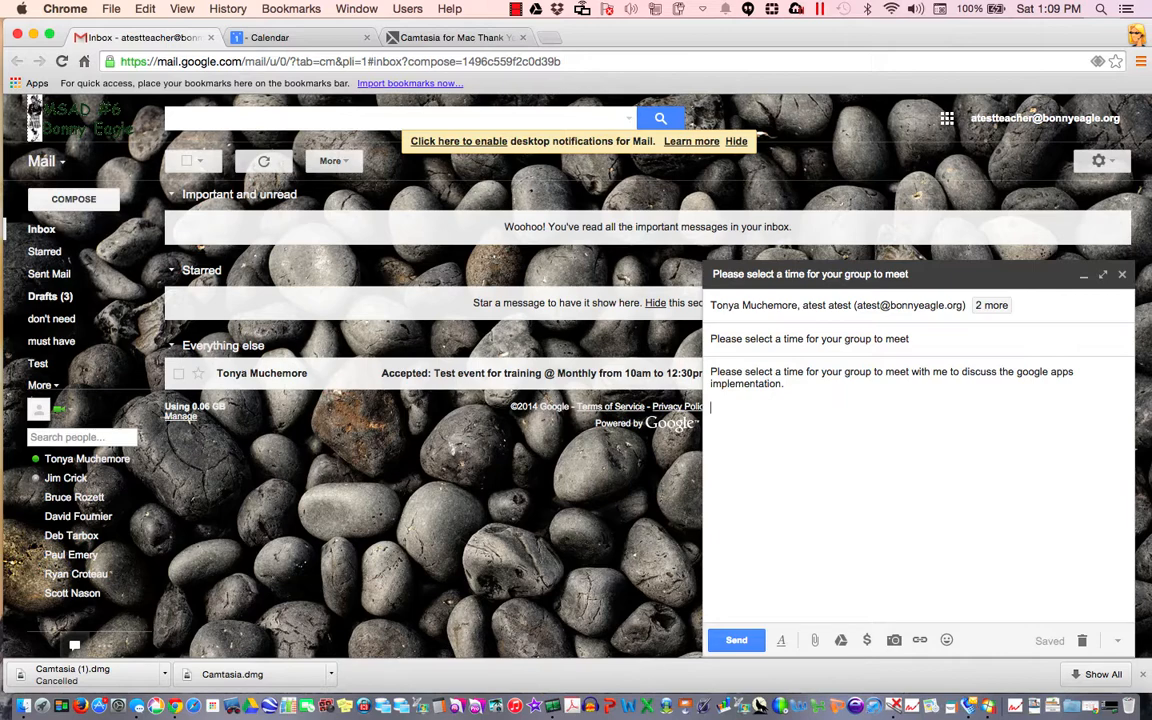
# Add 'Choose a time' linked to the appointment page URL and send the email
pyautogui.write('Choose a time')
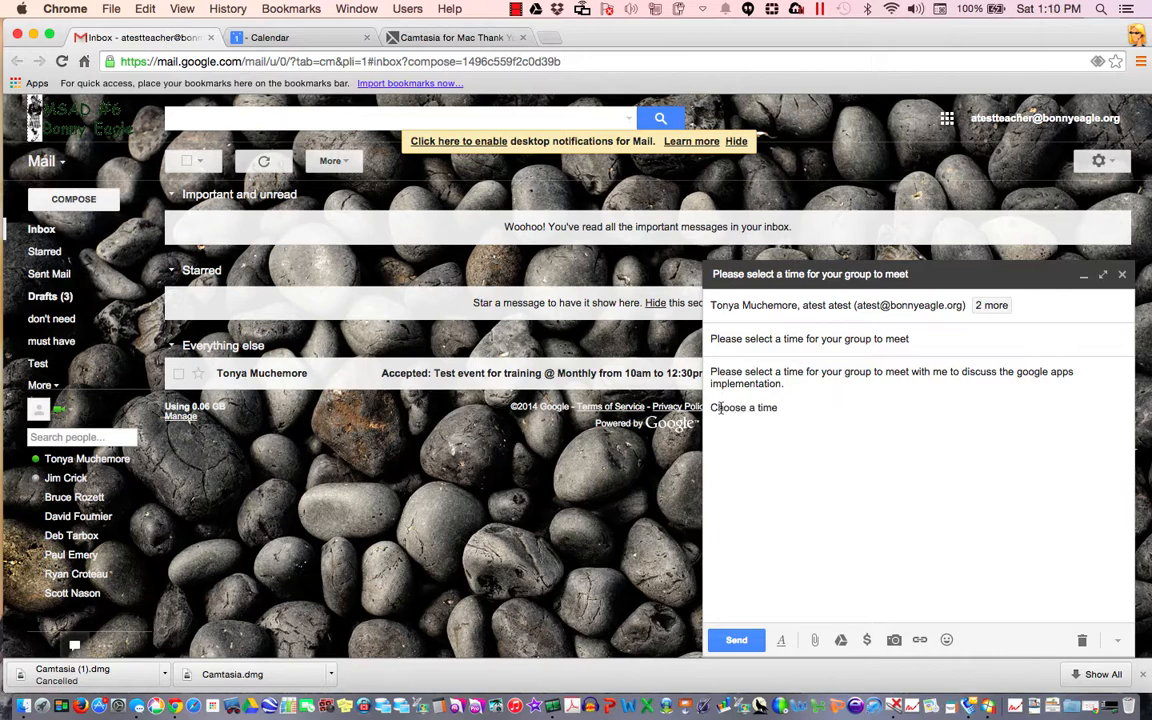
pyautogui.moveTo(709, 407); pyautogui.dragTo(776, 410)
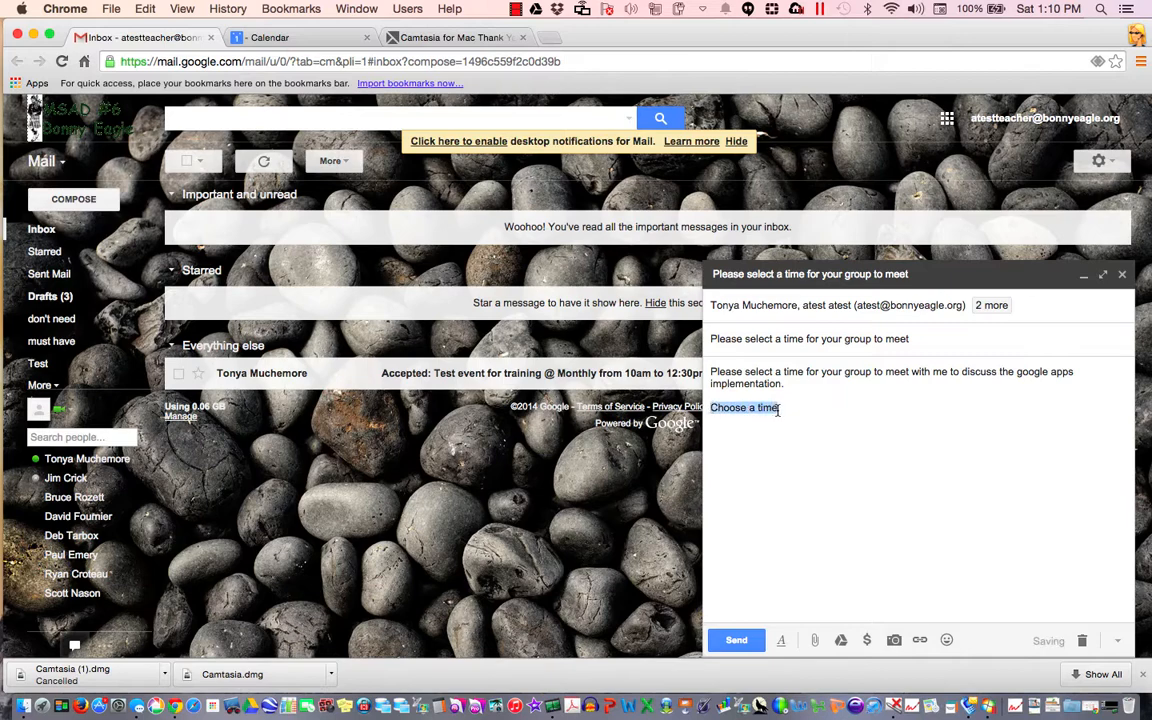
pyautogui.click(920, 642)
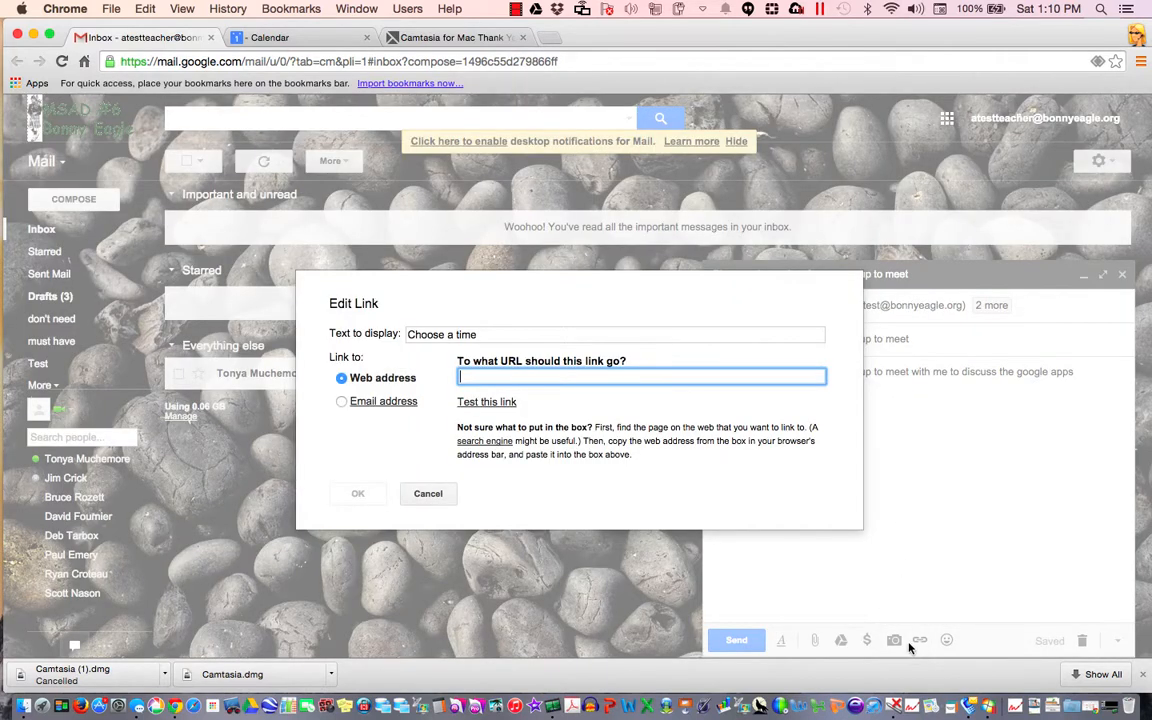
pyautogui.press('cmd+v')
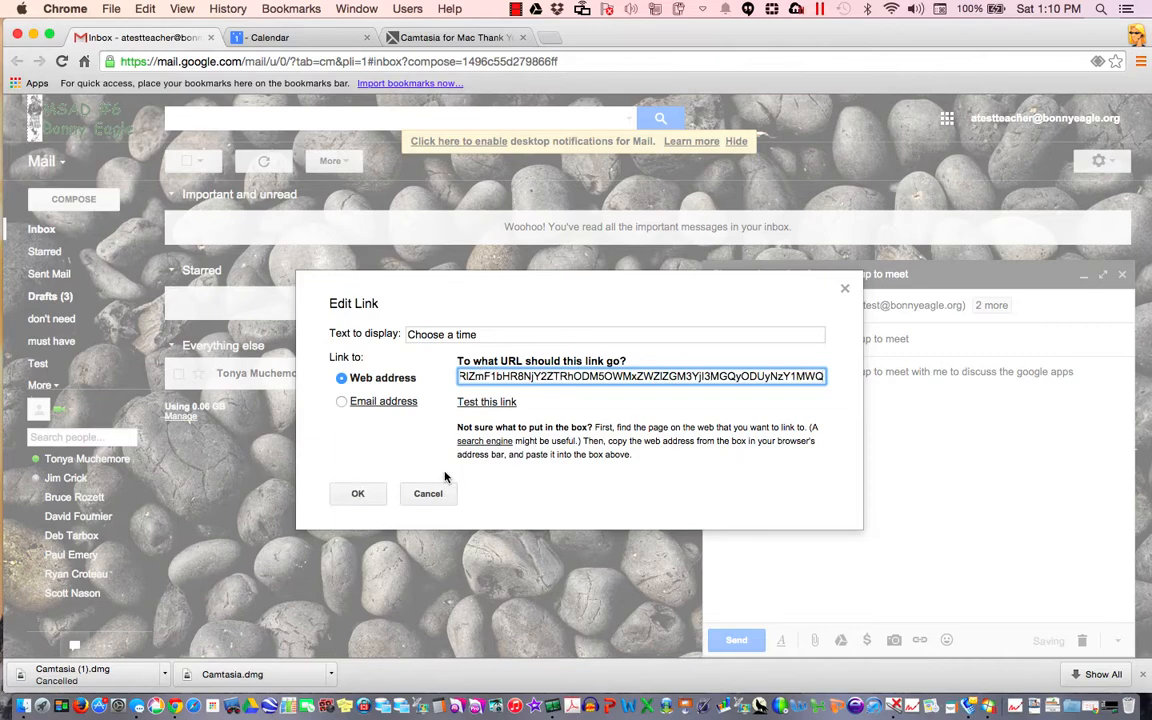
pyautogui.click(371, 500)
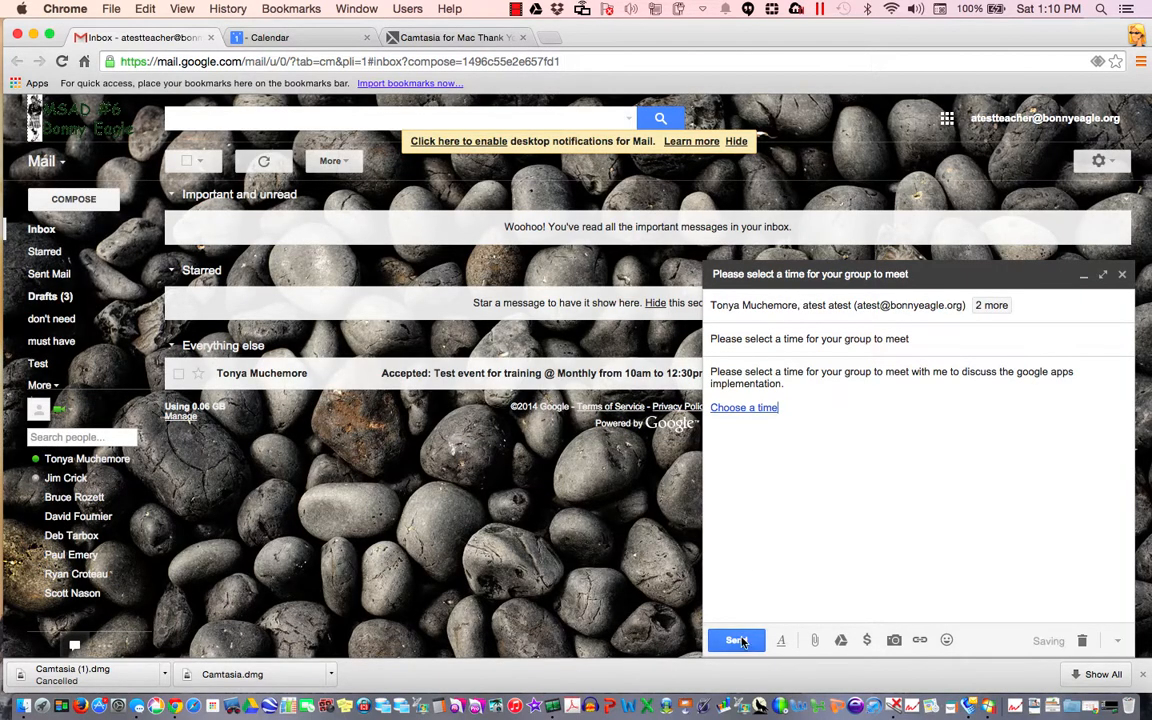
pyautogui.click(738, 640)
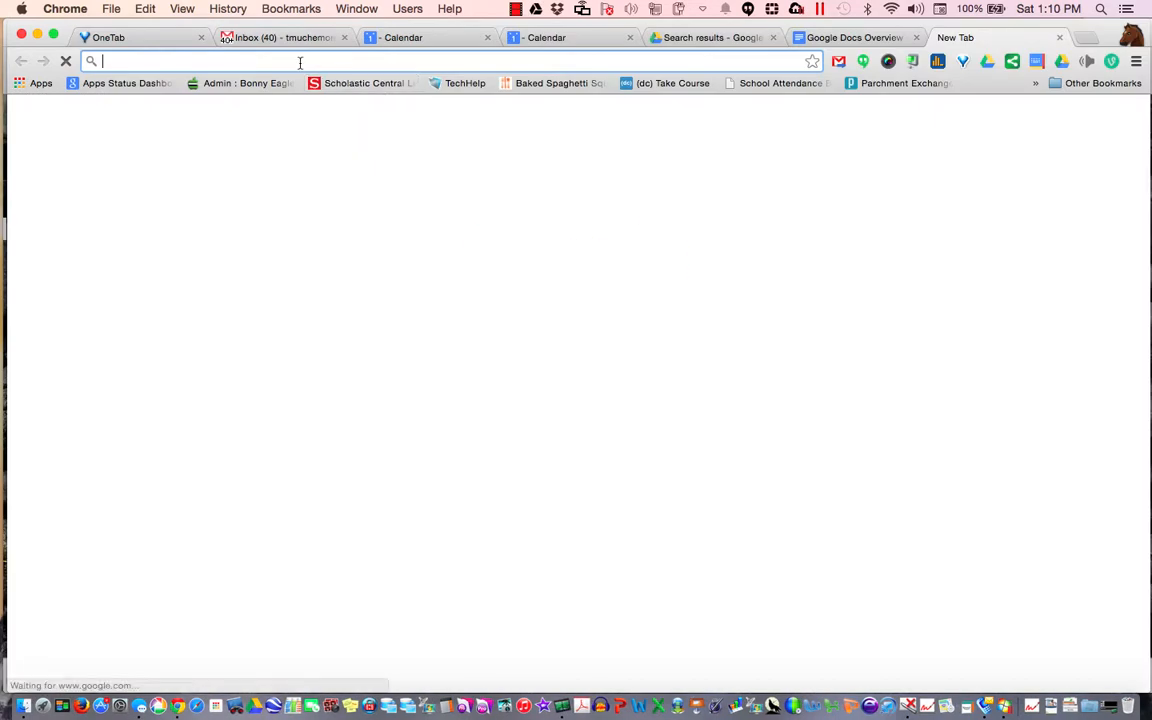
# Open the pasted appointment page and book the 1:00–1:30pm Group meetings slot on Wed, March 4, 2015
pyautogui.press('super+v')
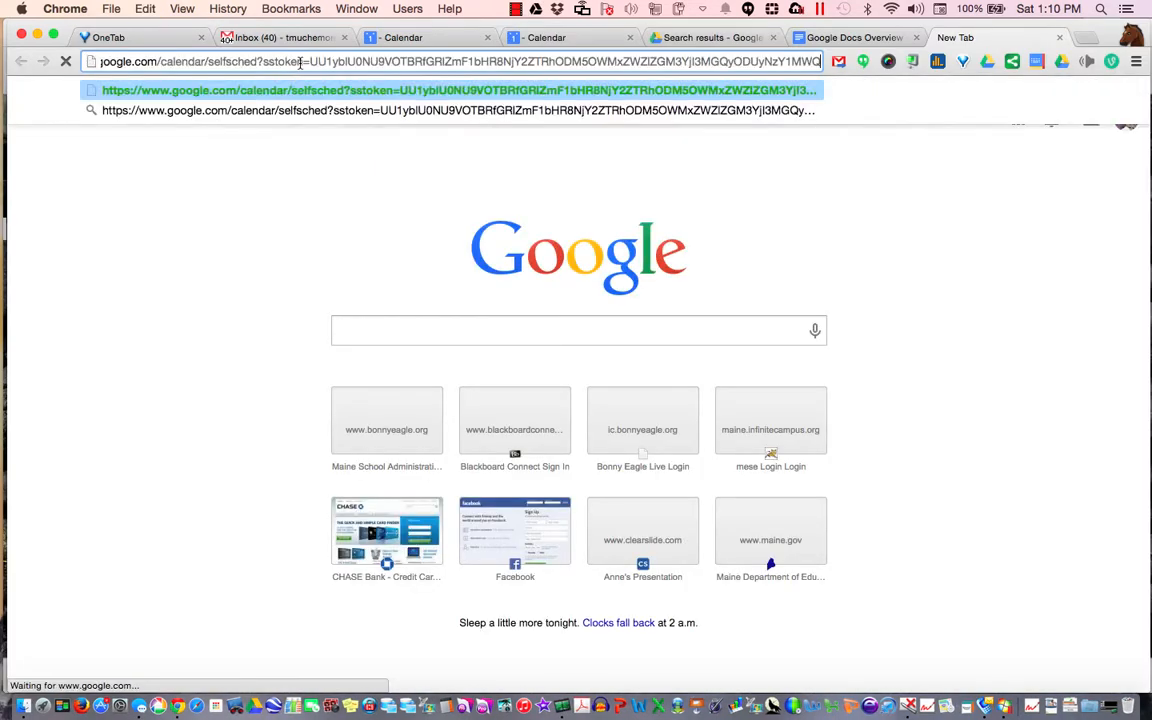
pyautogui.press('Return')
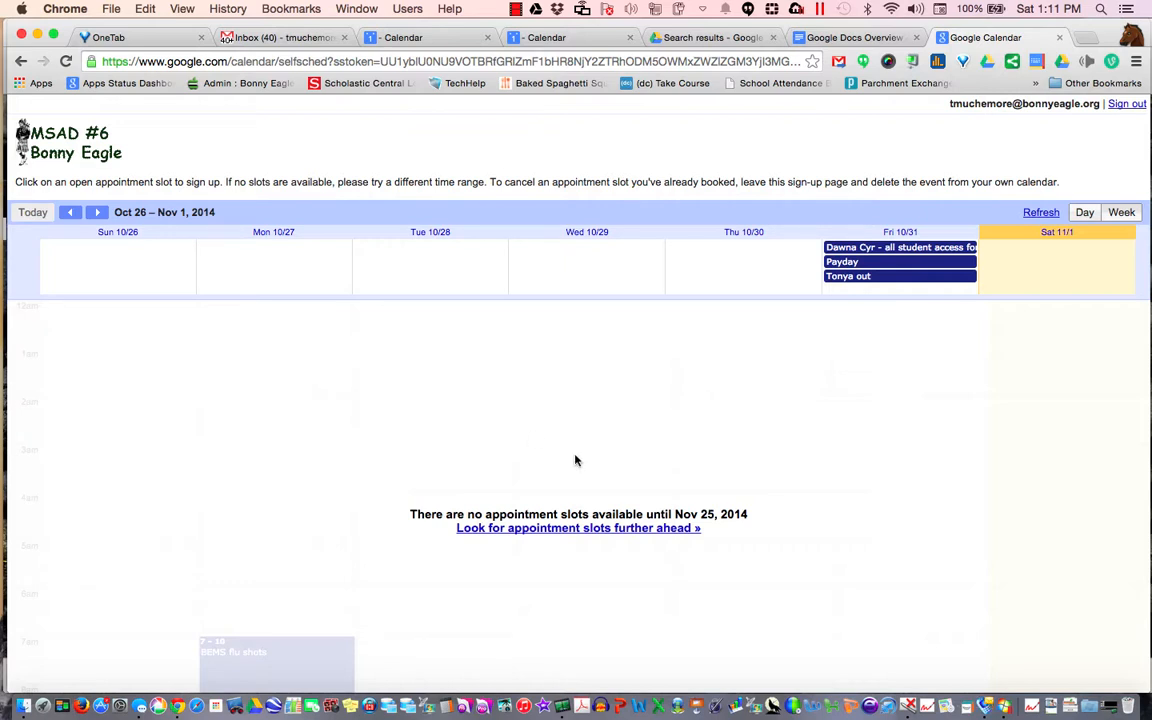
pyautogui.click(600, 530)
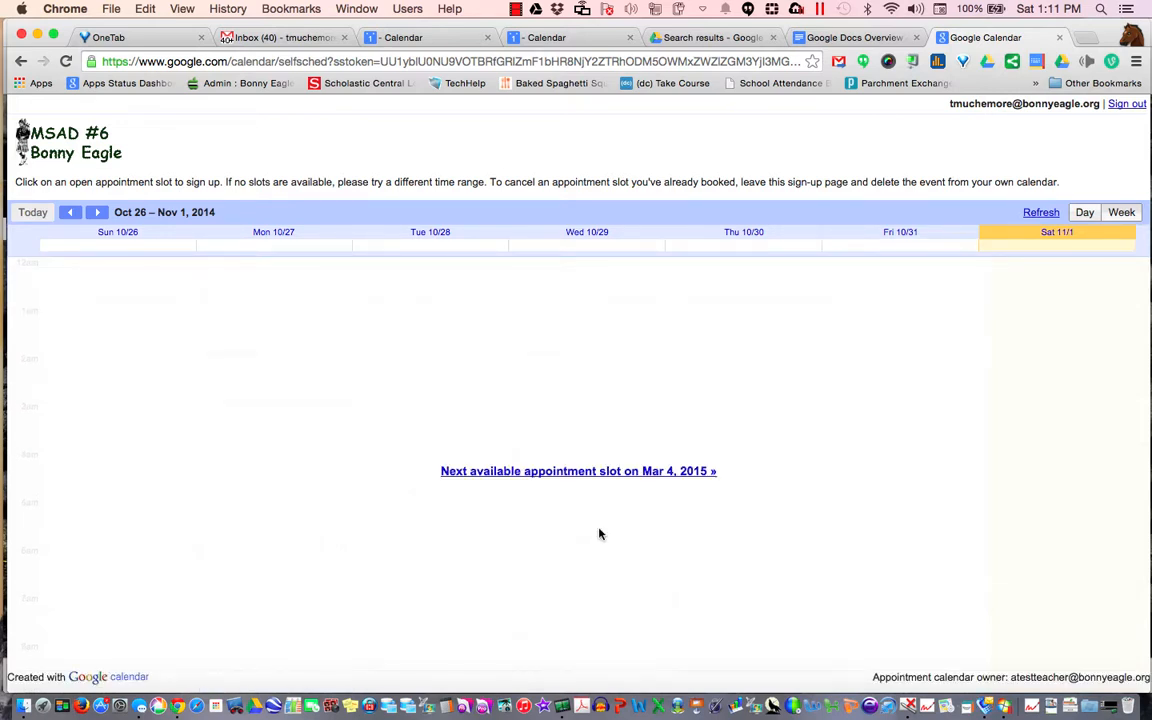
pyautogui.click(599, 472)
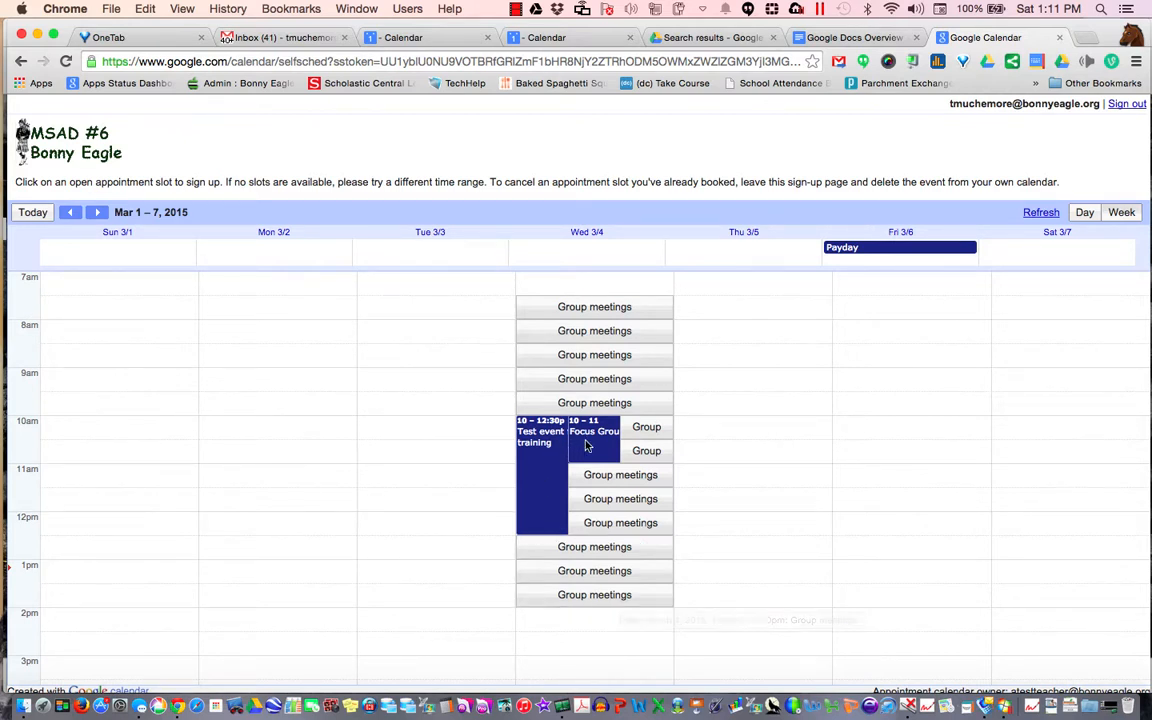
pyautogui.click(592, 573)
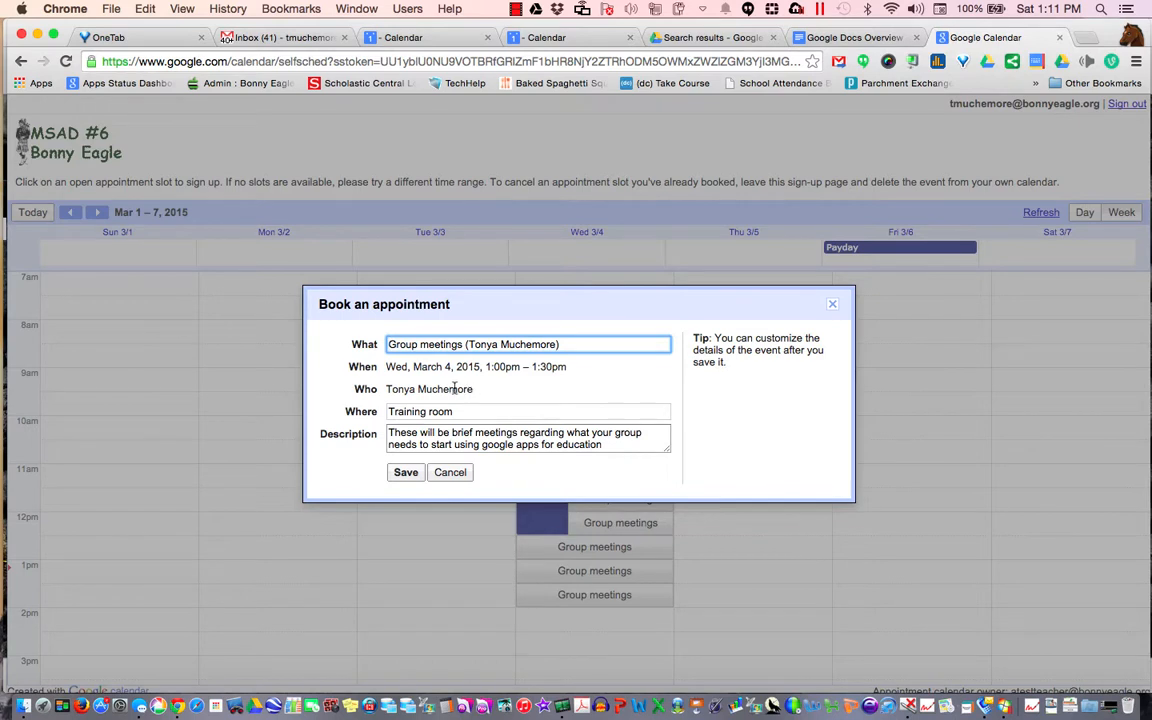
pyautogui.click(410, 472)
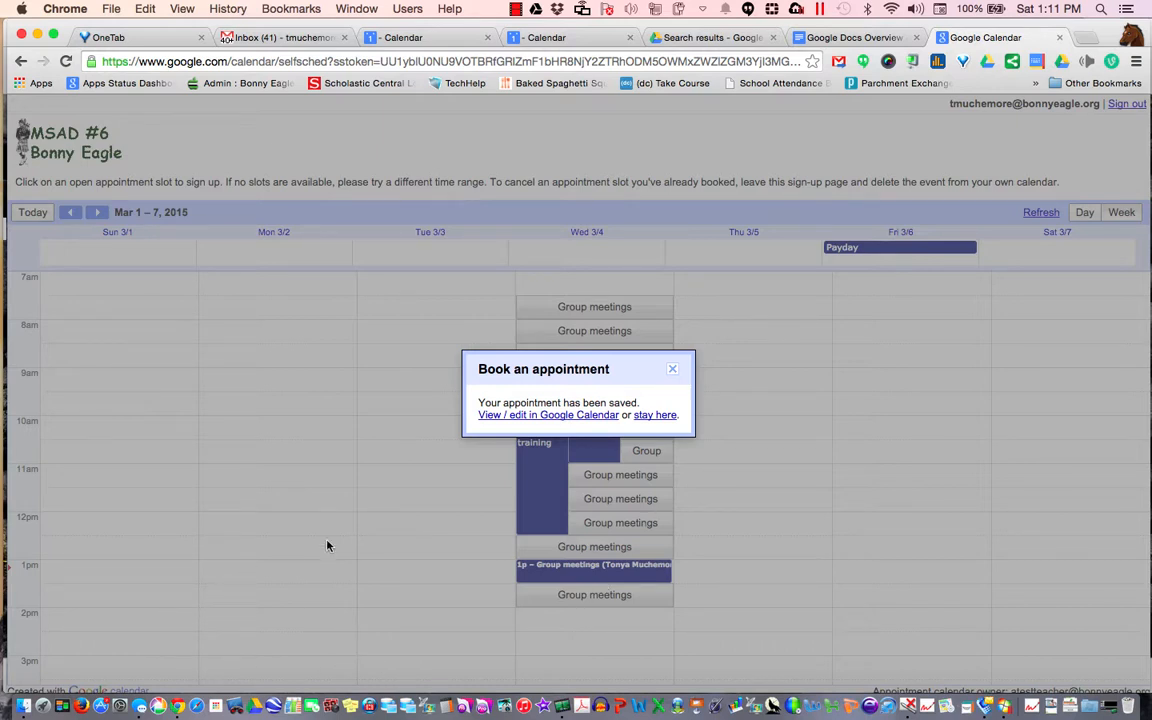
pyautogui.click(1133, 38)
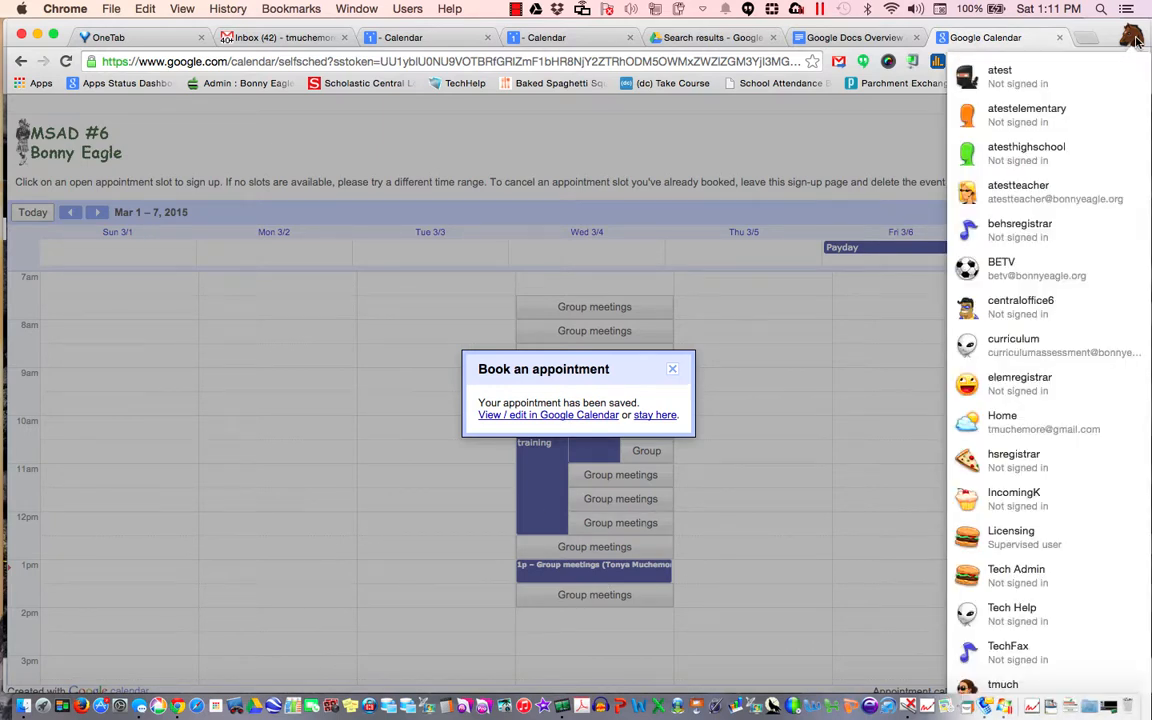
# Switch to the teacher profile and view its calendar with the 1pm Group meeting on Wed 3/4
pyautogui.click(1025, 190)
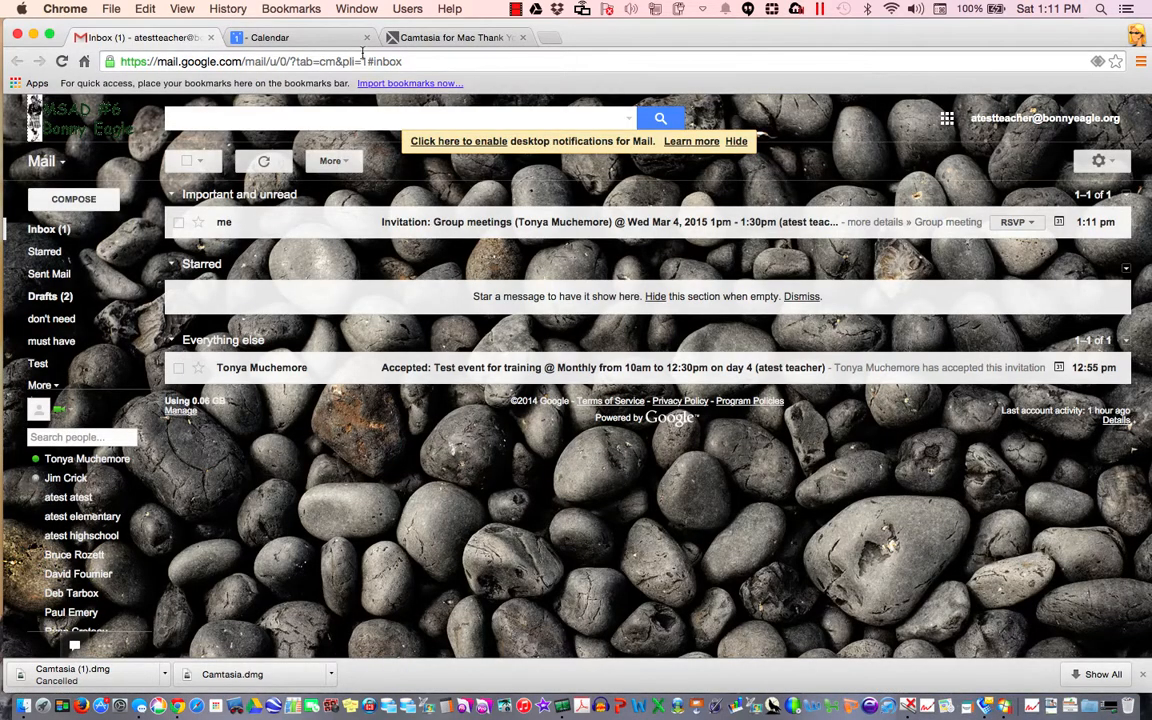
pyautogui.click(330, 40)
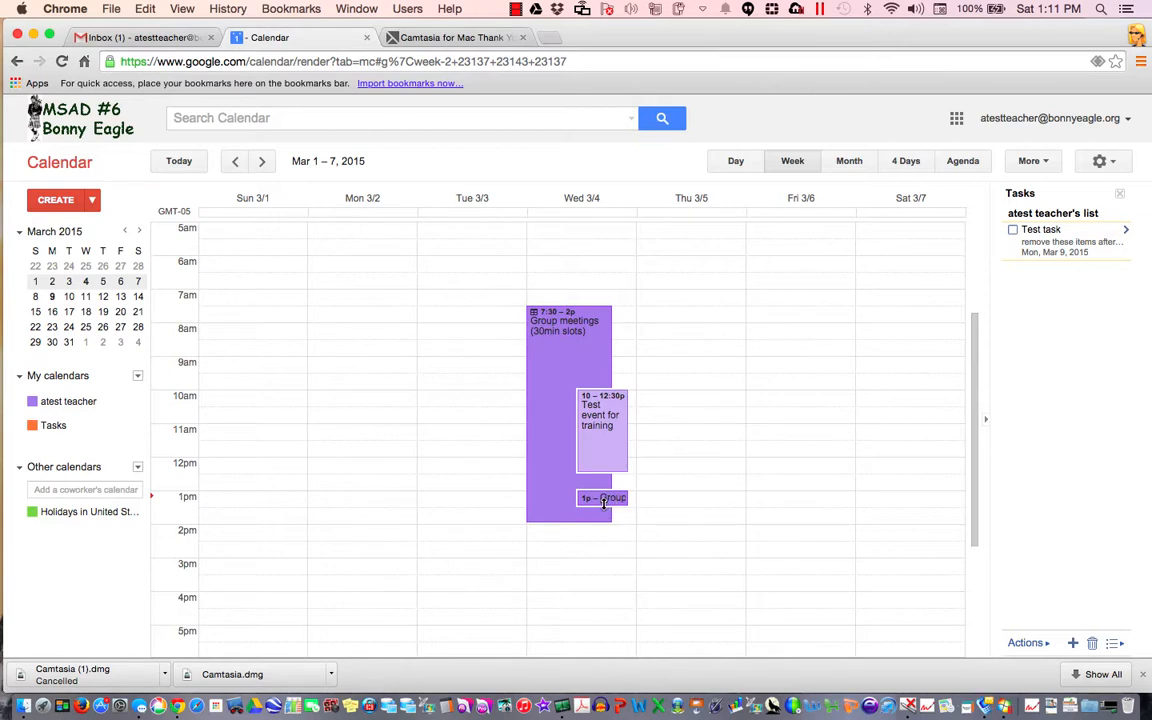
pyautogui.click(1136, 35)
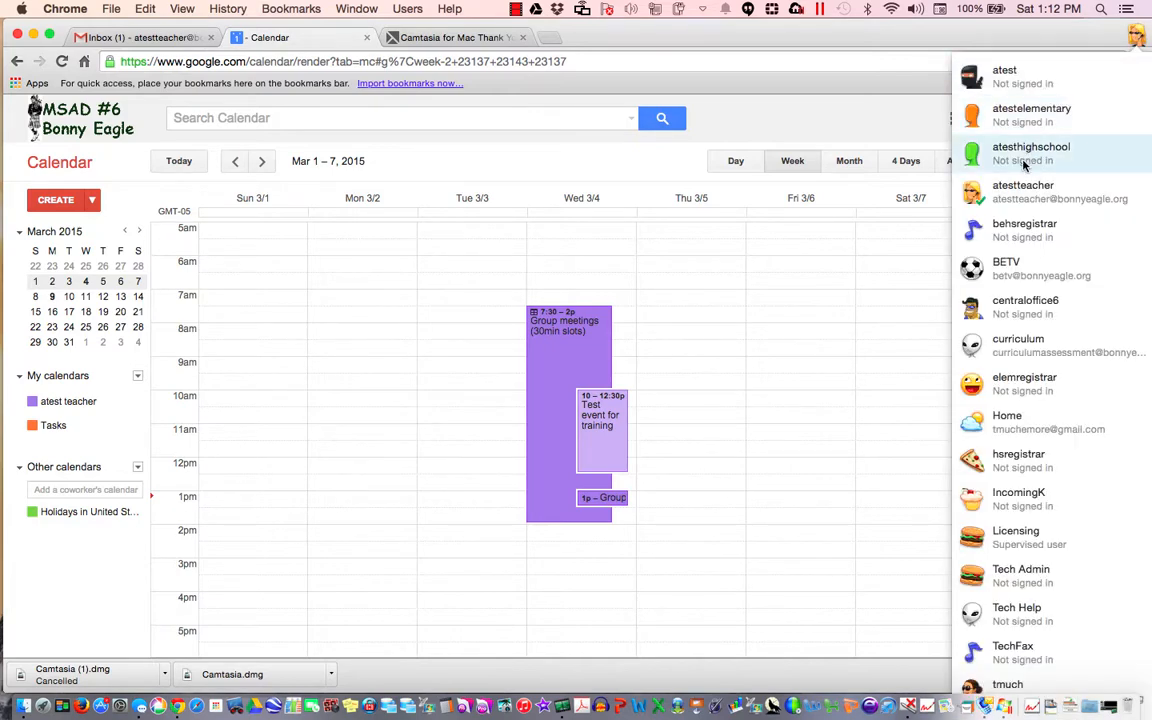
# Switch to the other profile and follow 'Choose a time' in the 'Please select a time' email
pyautogui.click(1022, 91)
pyautogui.click(308, 200)
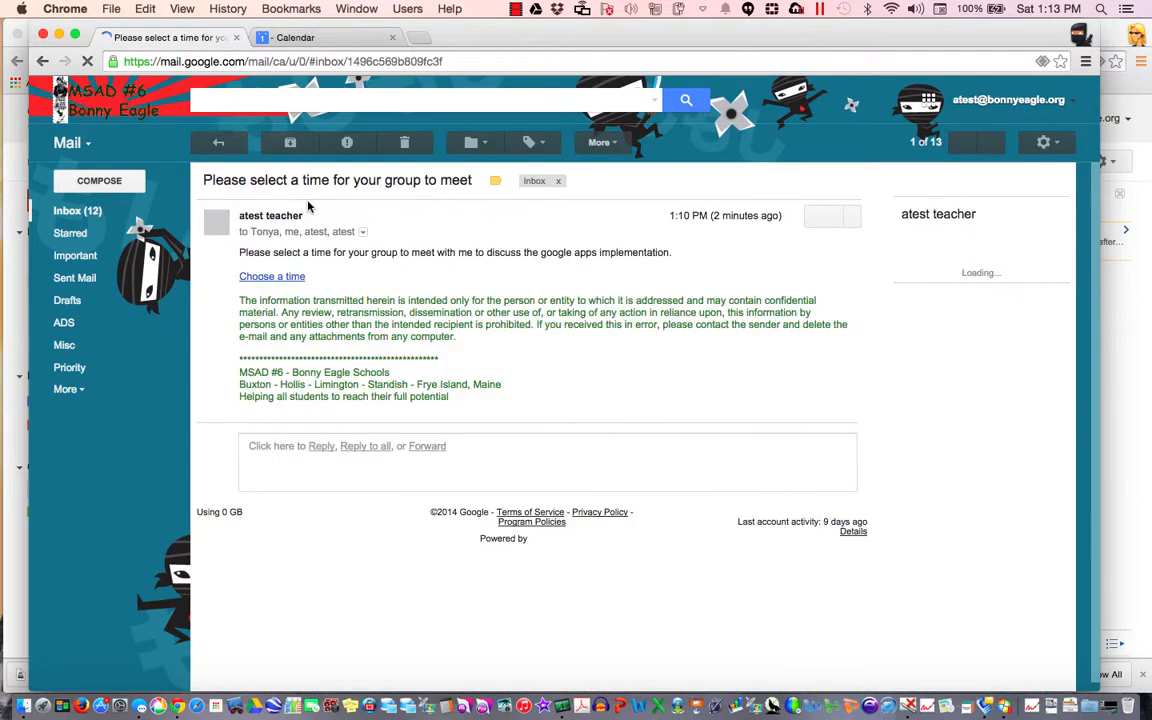
pyautogui.click(283, 277)
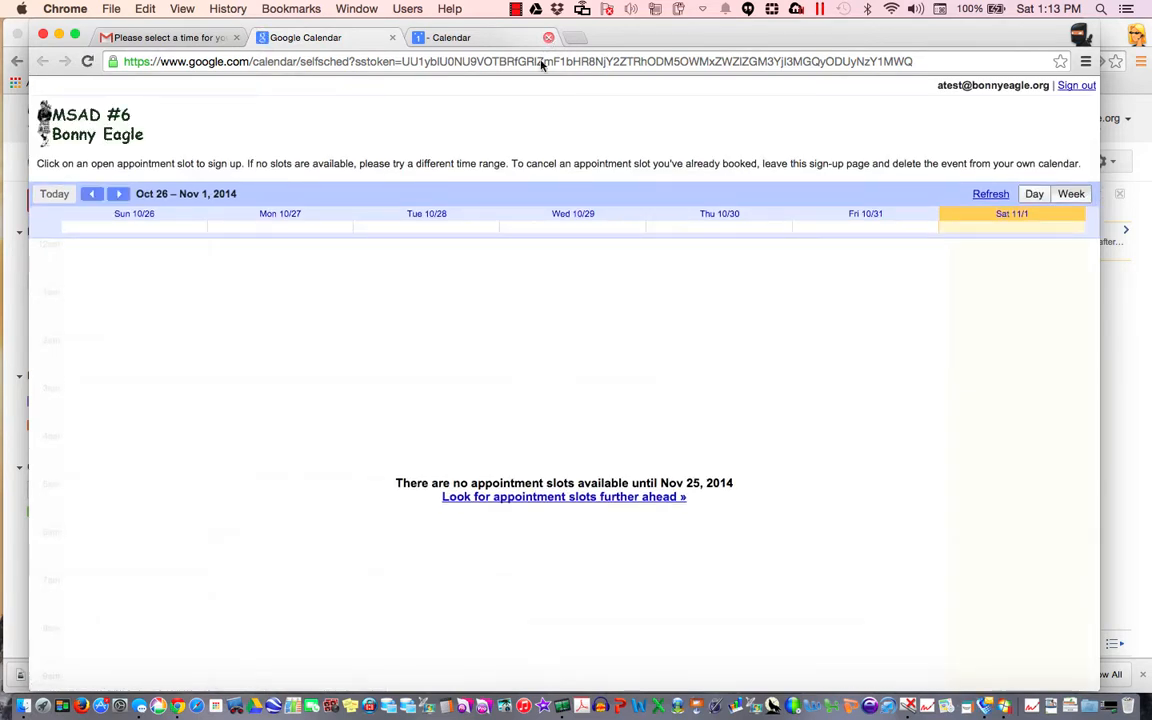
# Book the 8:00–8:30am Group meetings slot on March 4, 2015, then open this account's calendar
pyautogui.click(532, 499)
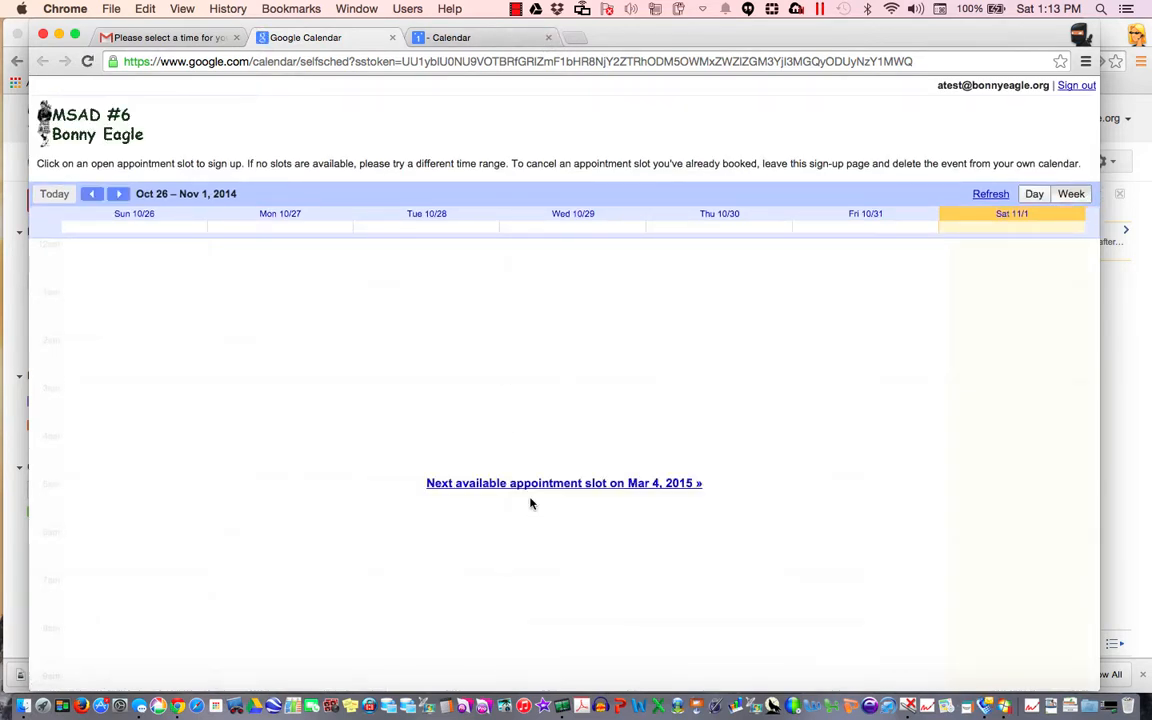
pyautogui.click(532, 483)
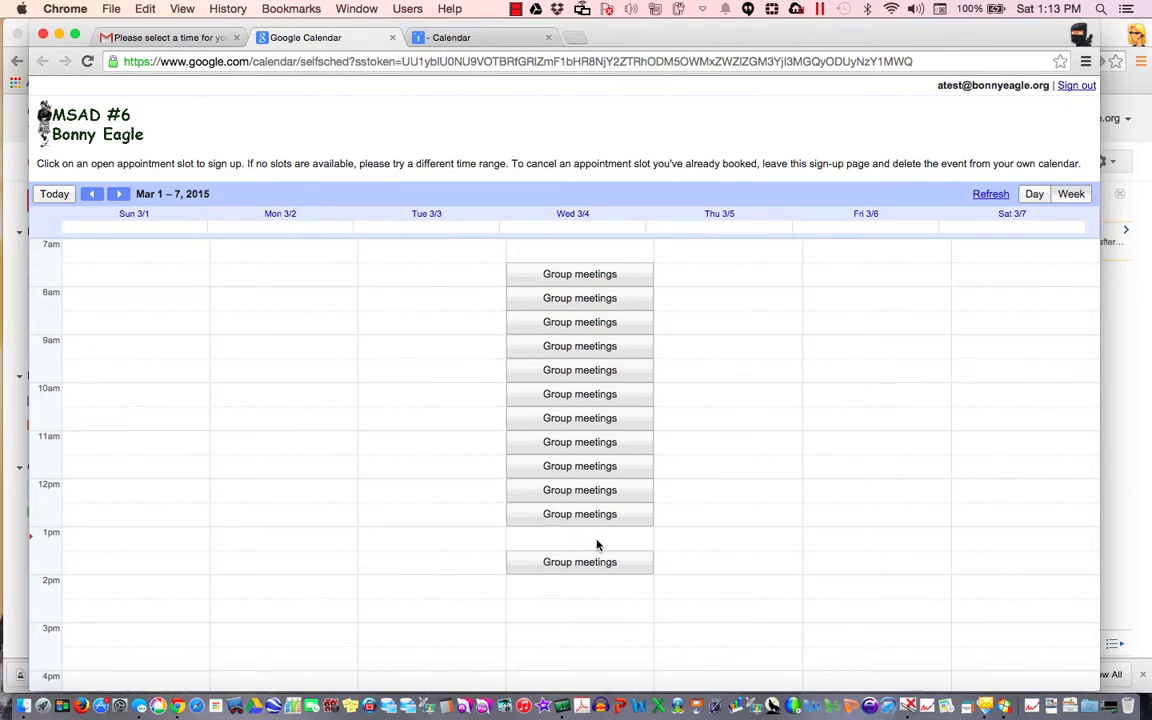
pyautogui.click(584, 300)
pyautogui.click(399, 466)
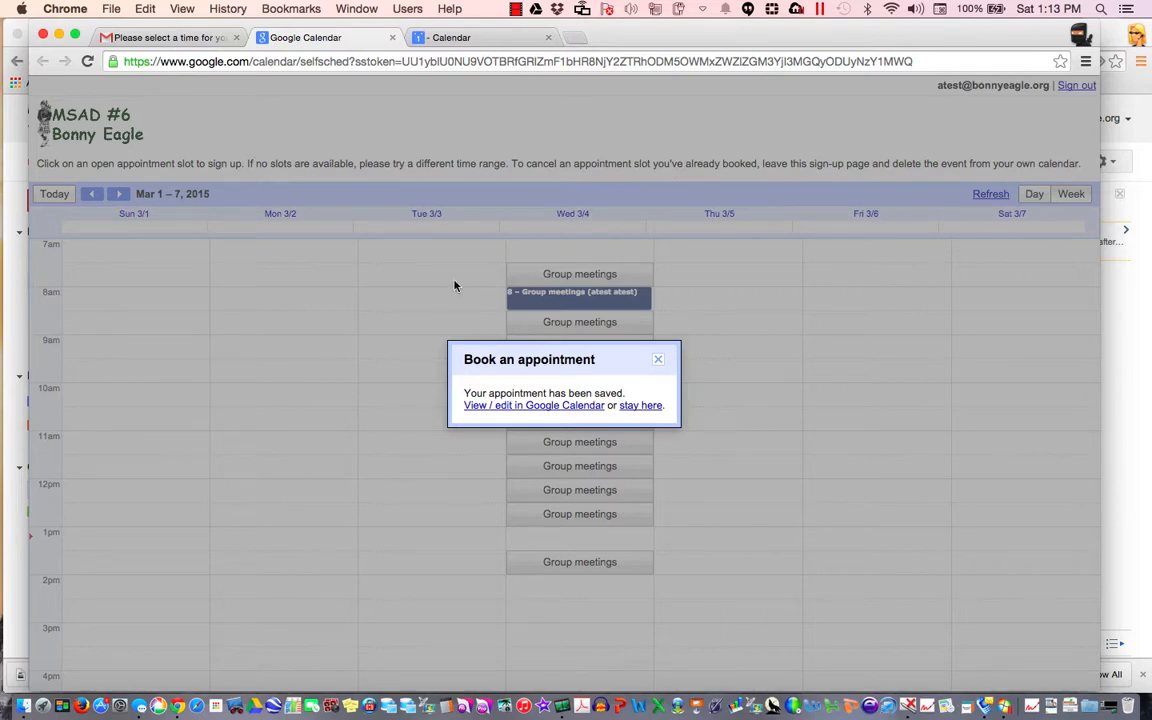
pyautogui.click(658, 361)
pyautogui.click(474, 39)
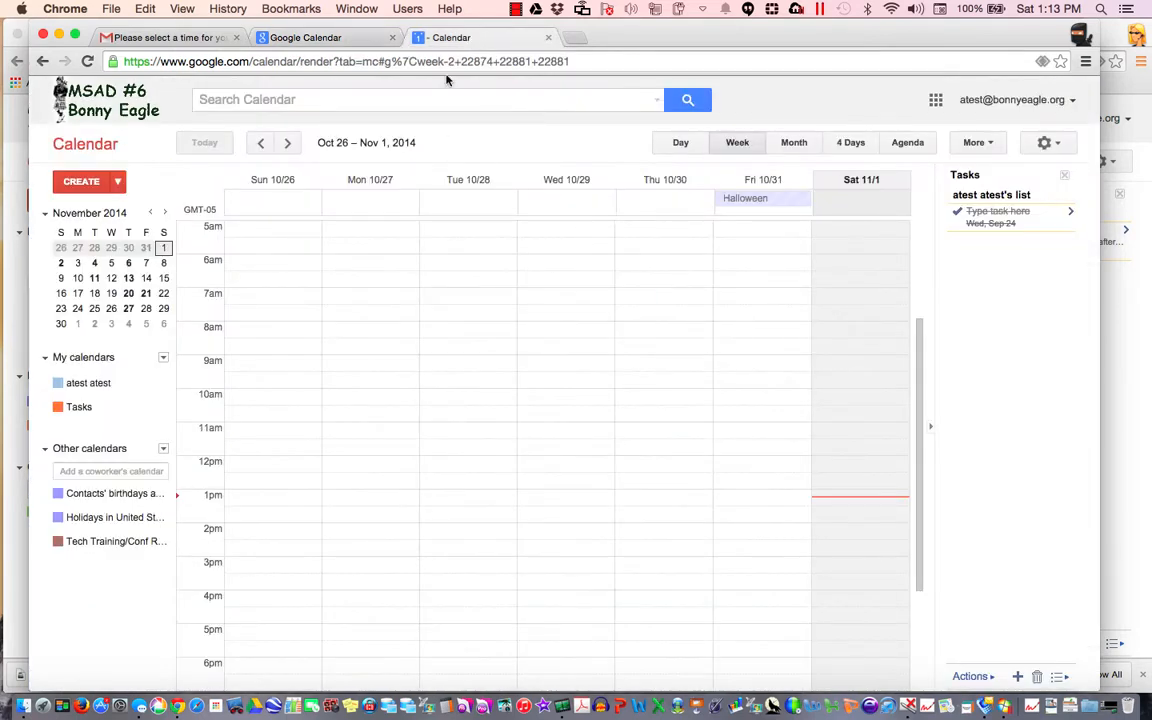
# Reload, go to March 2015 in Month view, and check the 8am Group meetings booking in Training room
pyautogui.click(504, 61)
pyautogui.press('Return')
pyautogui.click(794, 145)
pyautogui.click(288, 145)
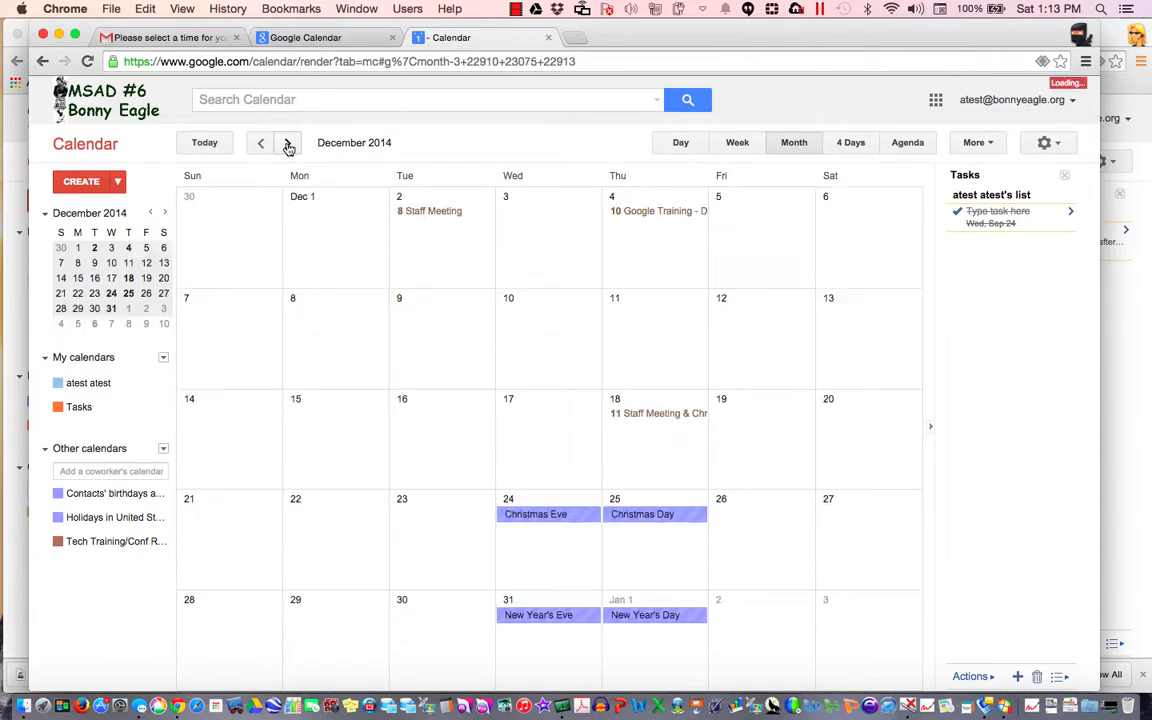
pyautogui.click(288, 145)
pyautogui.click(288, 145)
pyautogui.click(288, 145)
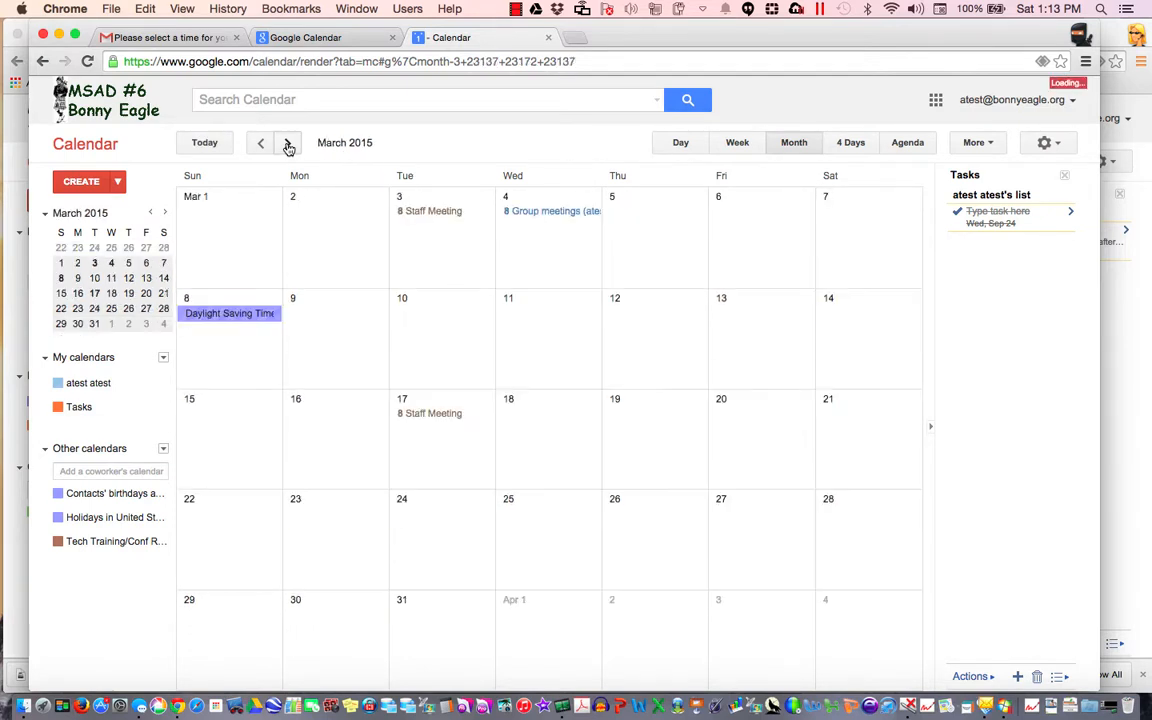
pyautogui.click(561, 214)
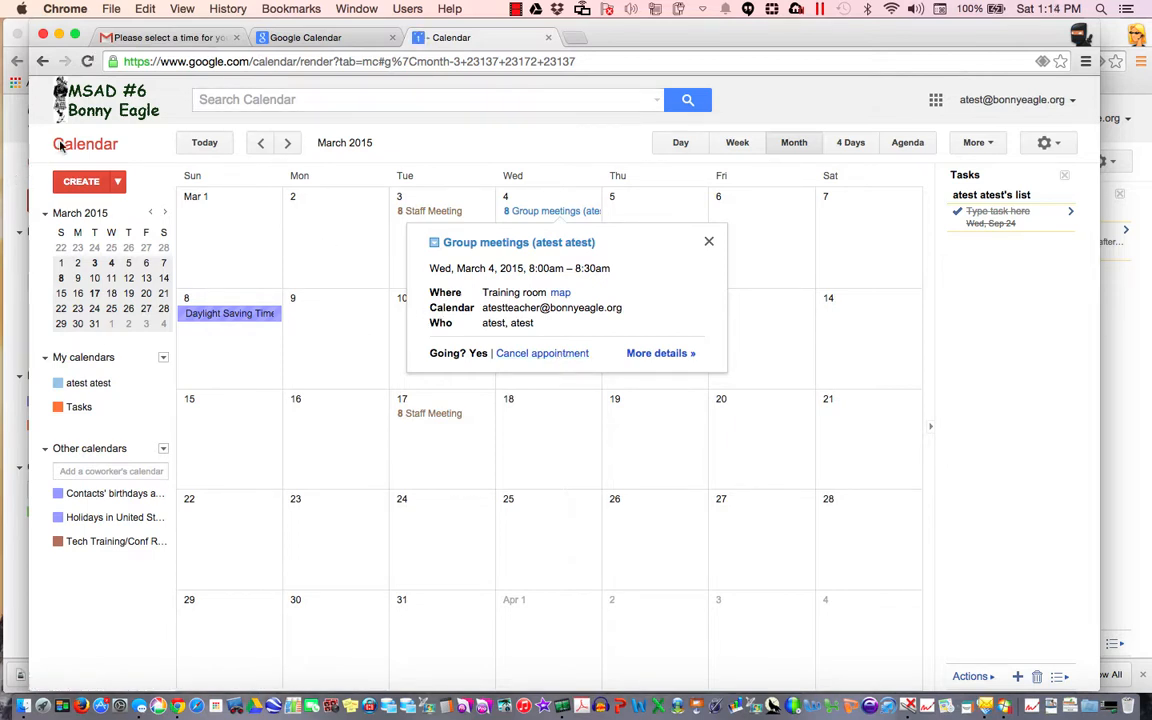
pyautogui.click(1107, 46)
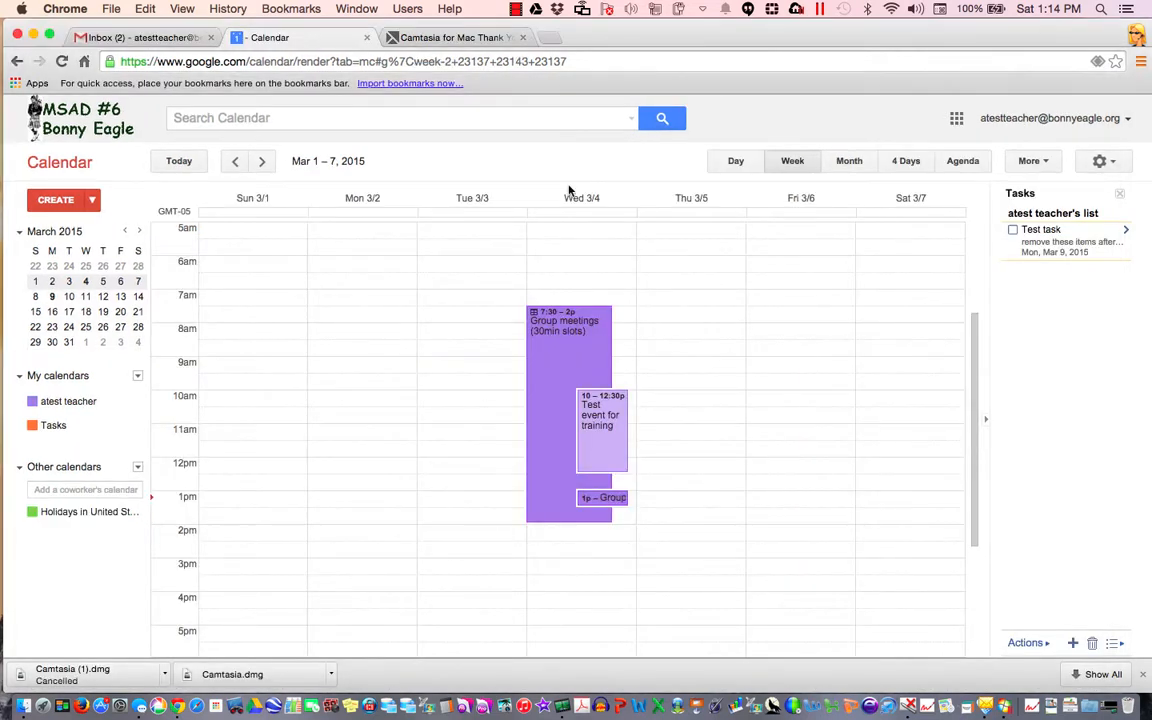
# Reload the teacher's calendar and check the 8am and 1pm Group meetings bookings on Wed 3/4
pyautogui.click(576, 61)
pyautogui.press('Return')
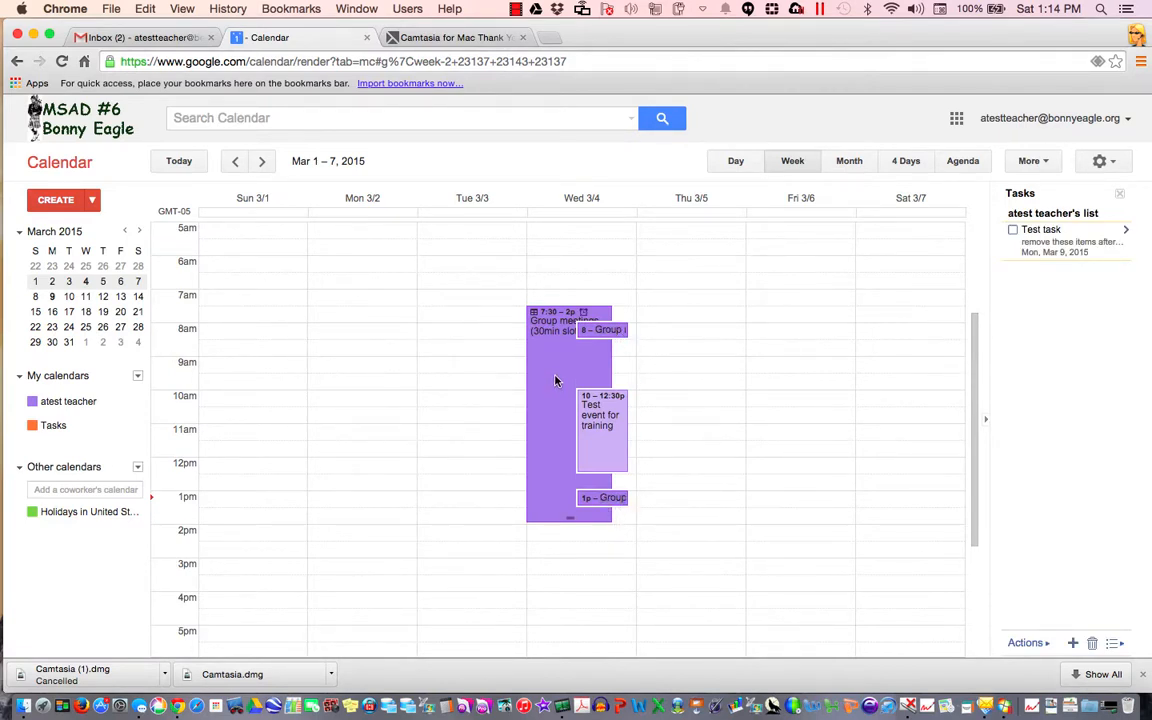
pyautogui.click(600, 334)
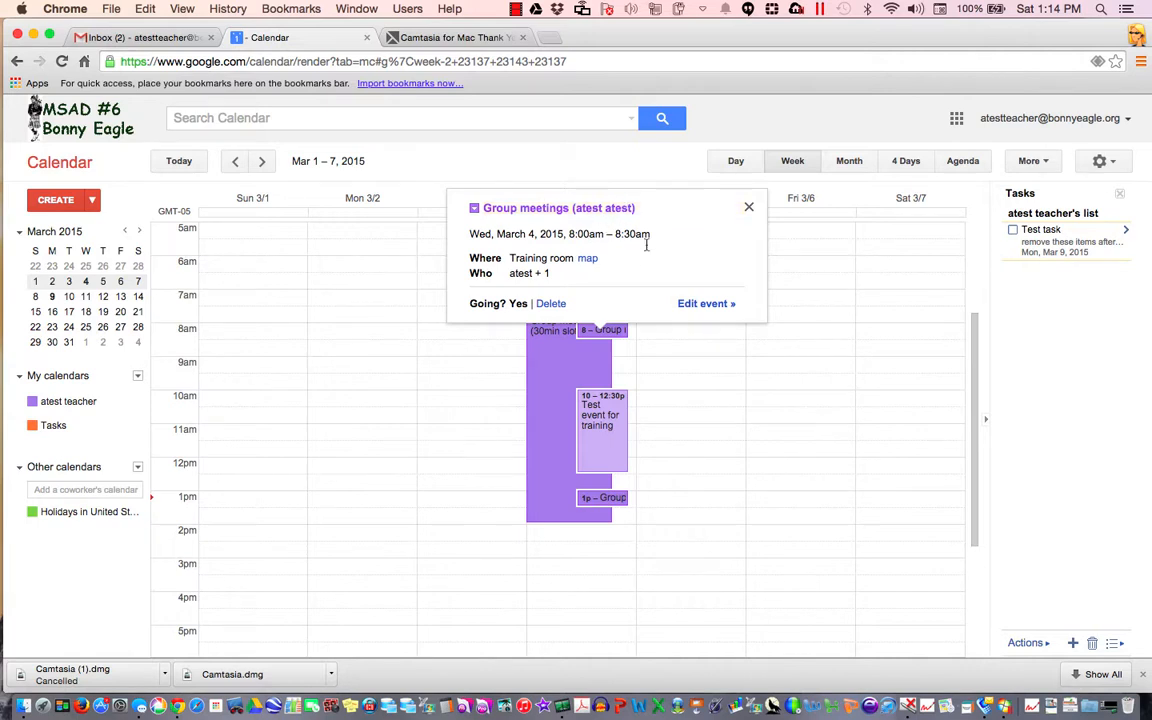
pyautogui.click(604, 499)
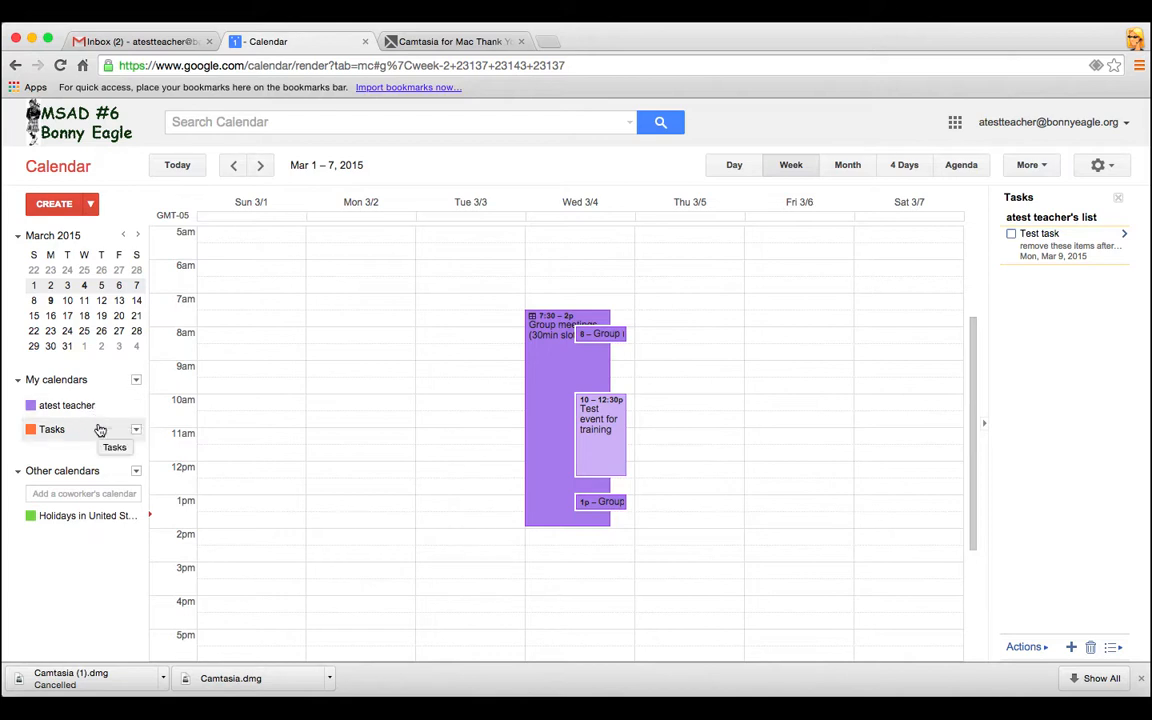
# Create a new calendar titled 'Public Events' and move on to its location field
pyautogui.click(136, 381)
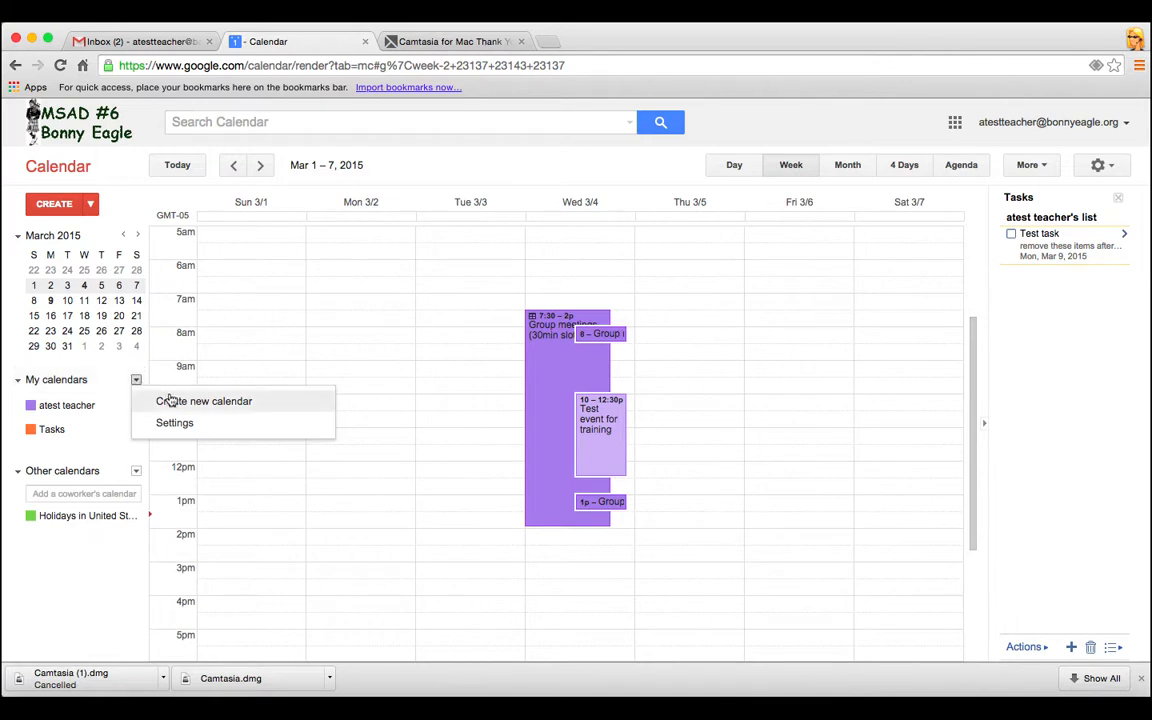
pyautogui.click(173, 402)
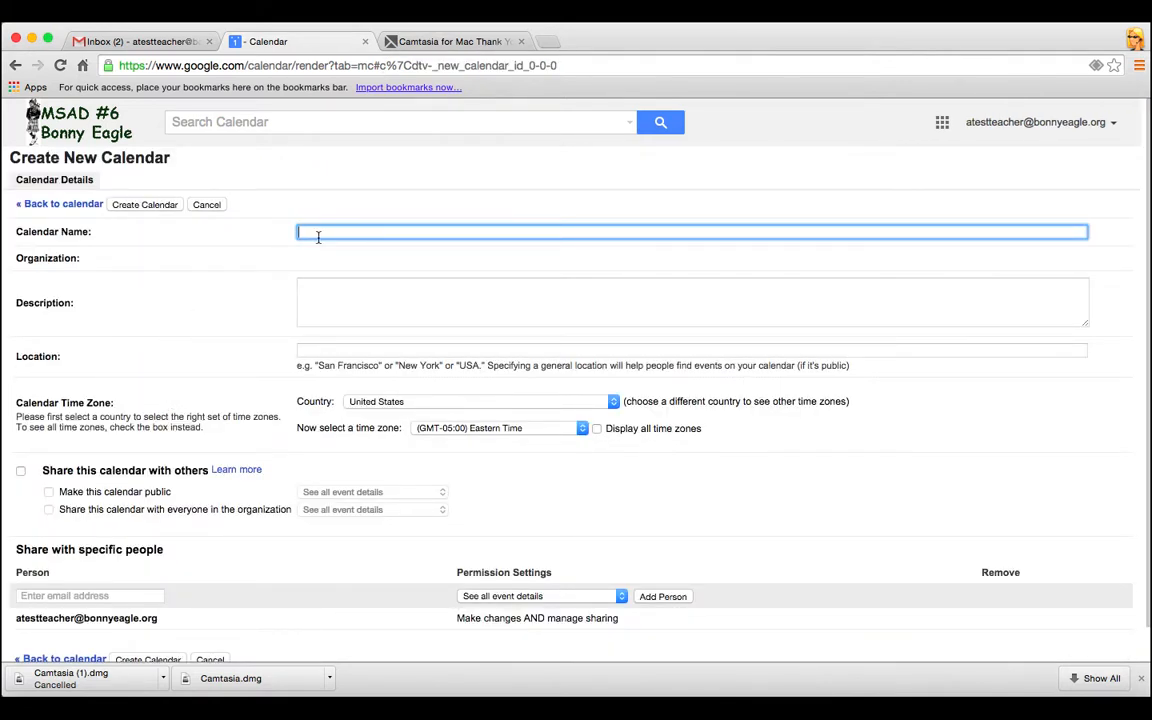
pyautogui.write('Public Events')
pyautogui.press('Tab')
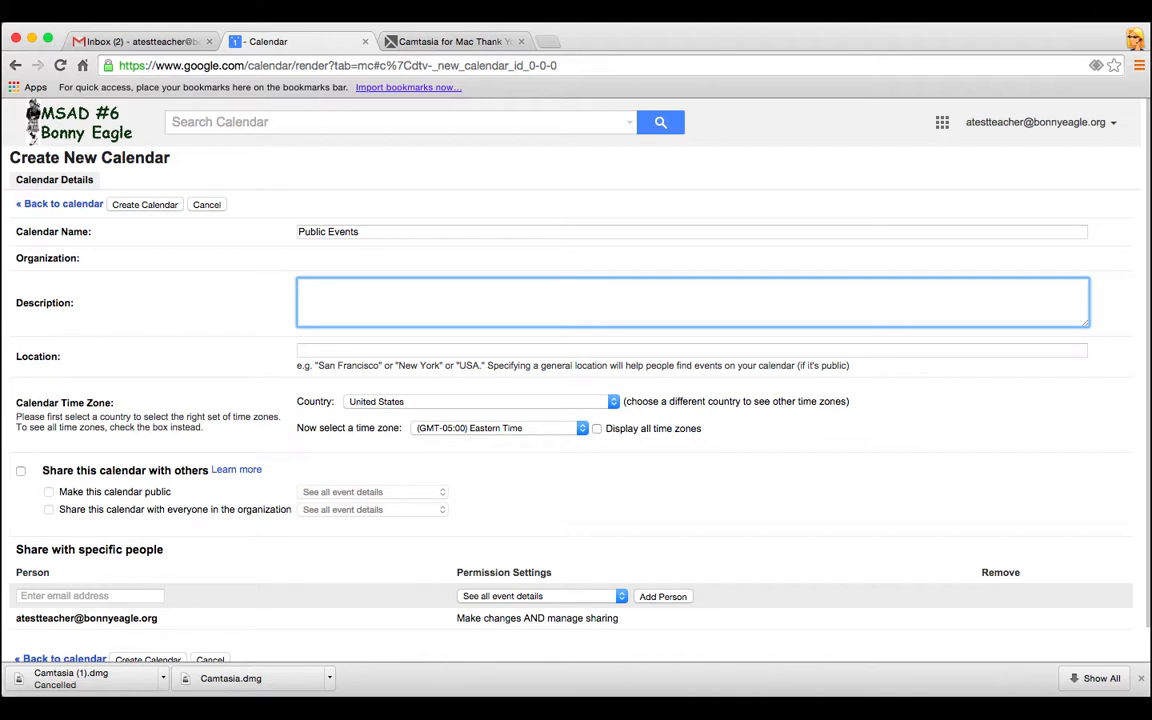
pyautogui.click(351, 351)
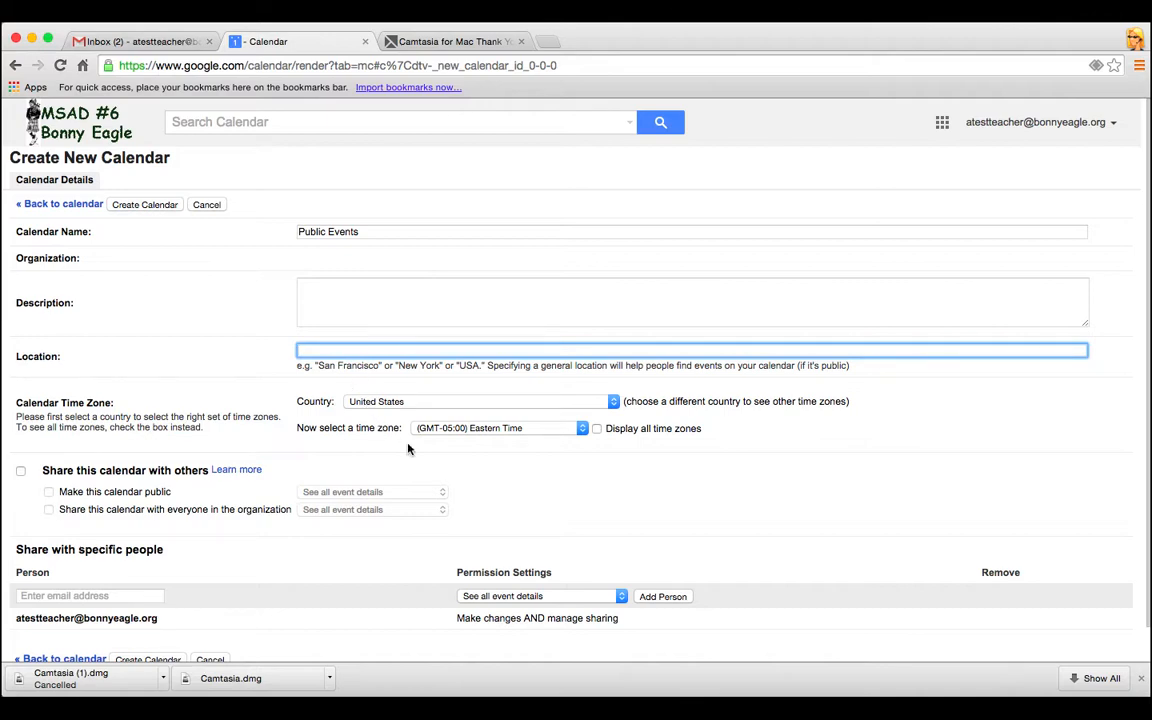
pyautogui.scroll(-2, 514, 450)
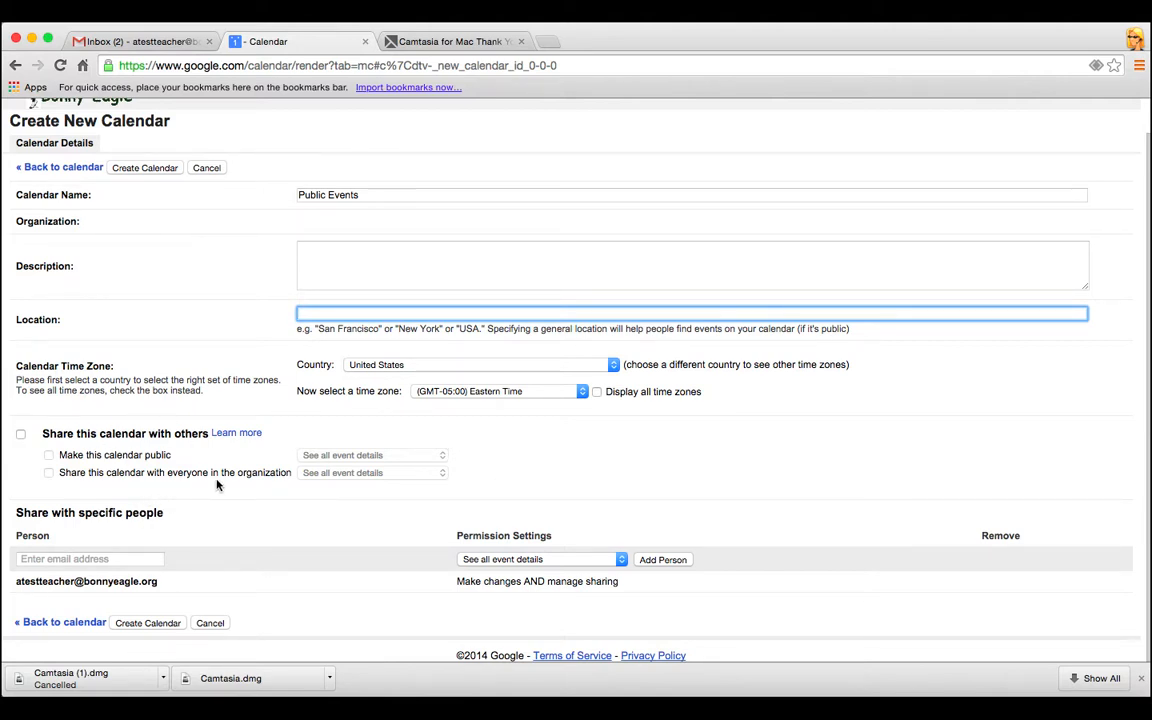
# Make the new calendar public, leaving its visibility option unchanged
pyautogui.click(20, 434)
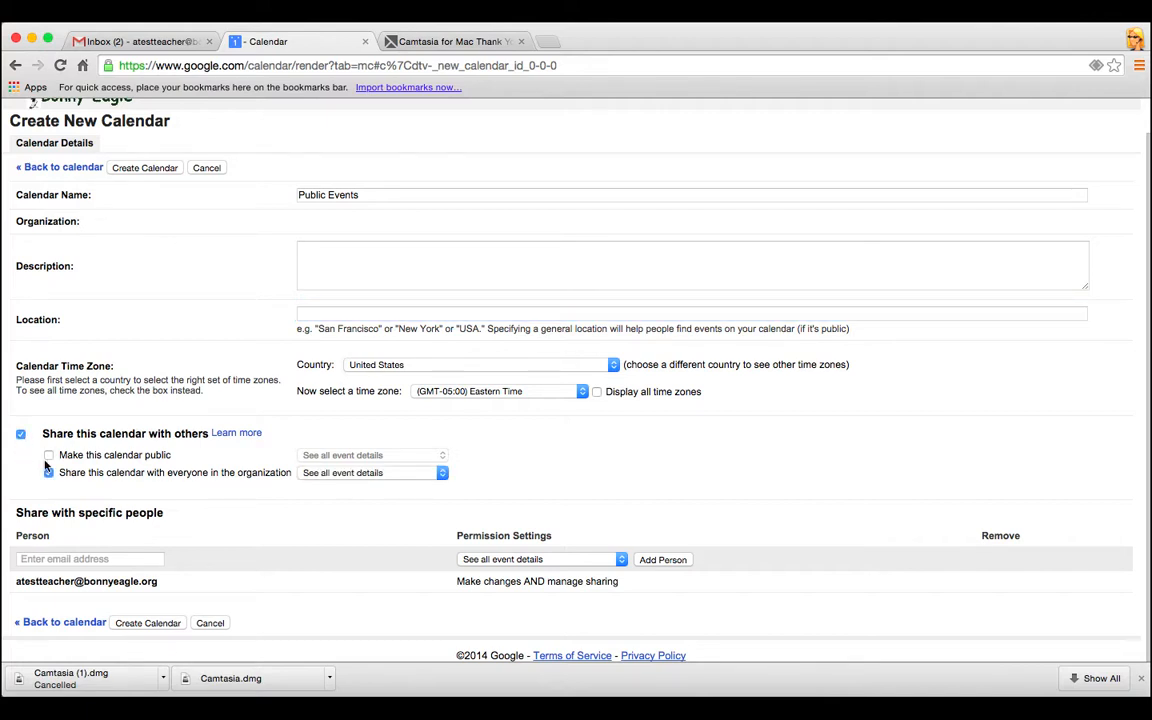
pyautogui.click(48, 455)
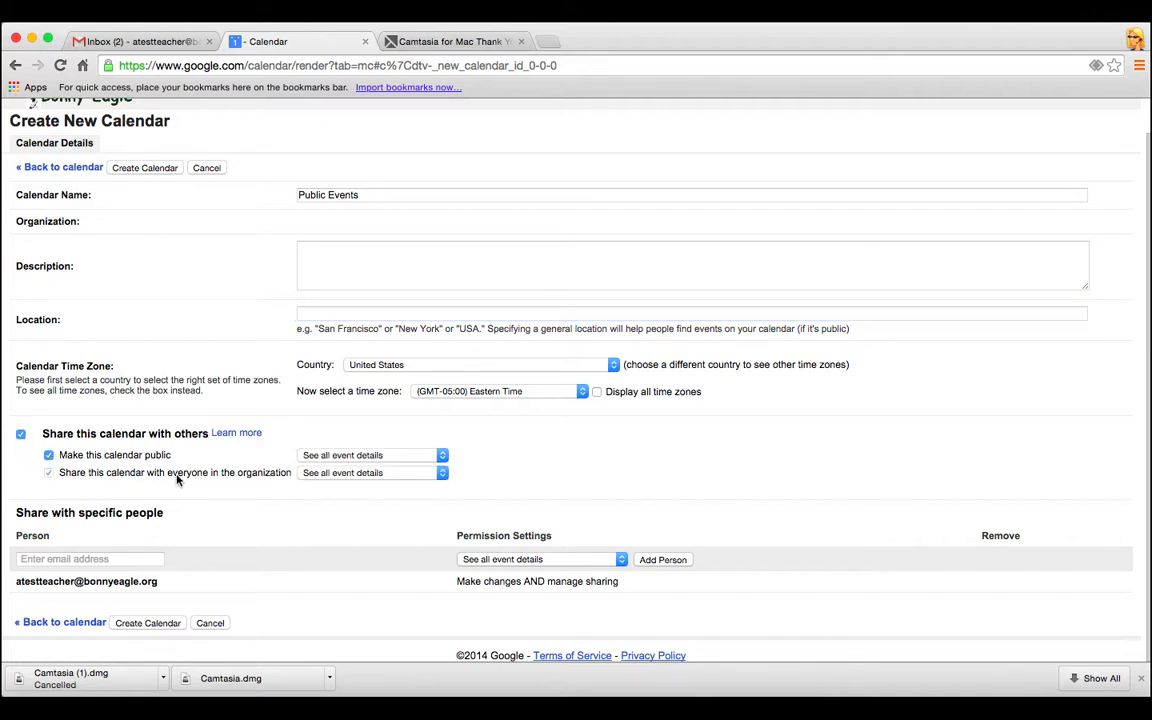
pyautogui.click(443, 456)
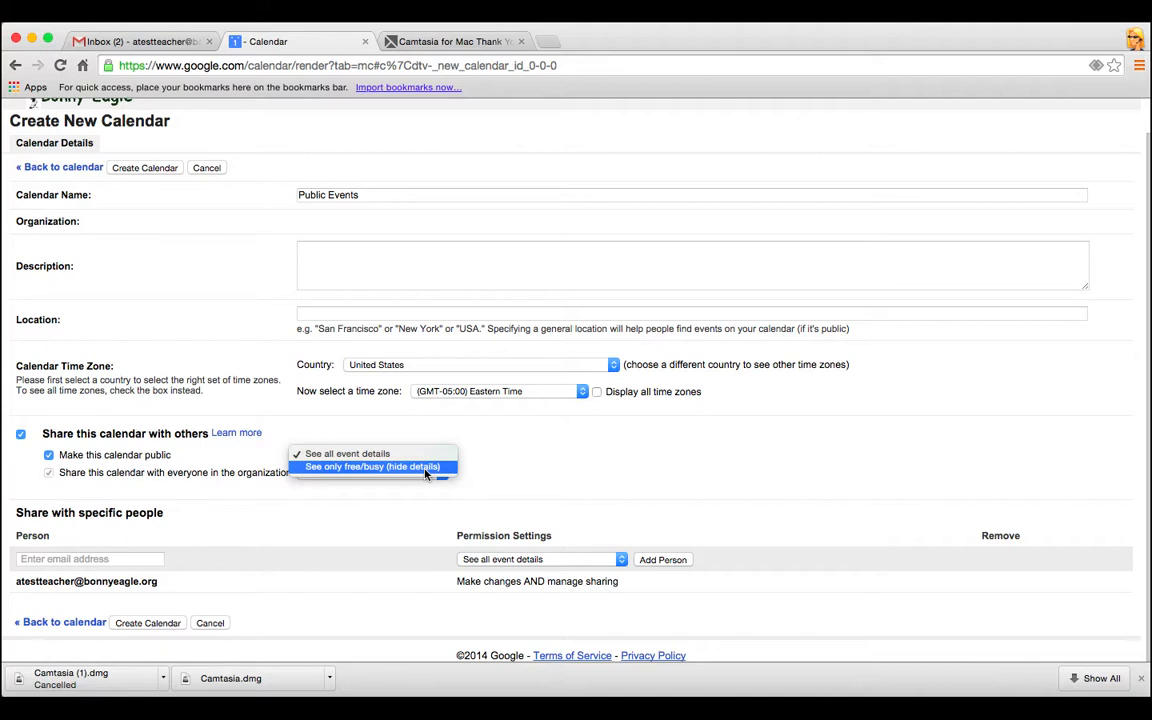
pyautogui.click(540, 450)
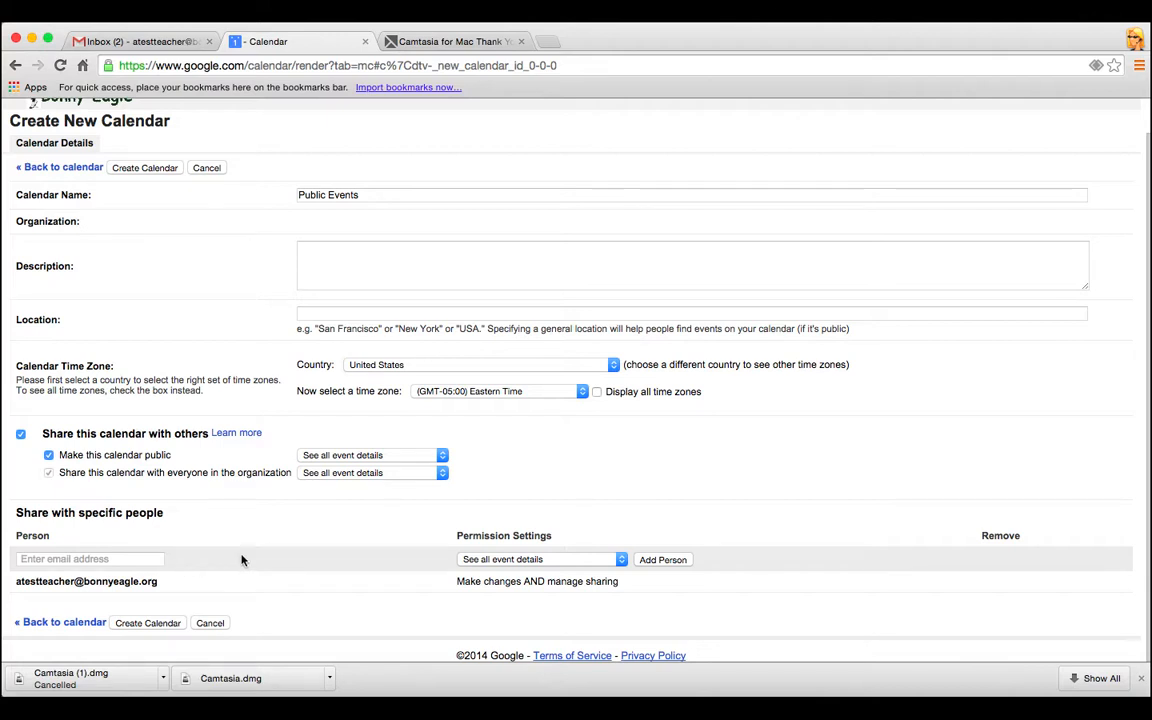
# Give shared people 'Make changes to events' permission, then create the calendar and accept the public warning
pyautogui.click(522, 560)
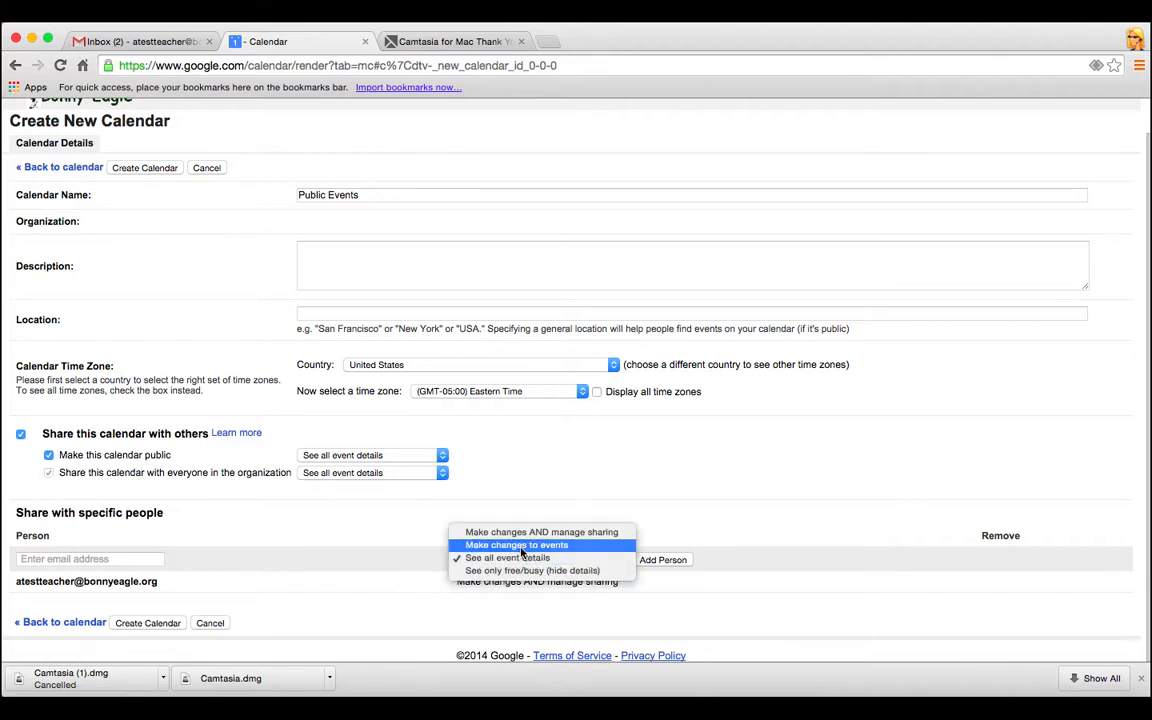
pyautogui.click(521, 545)
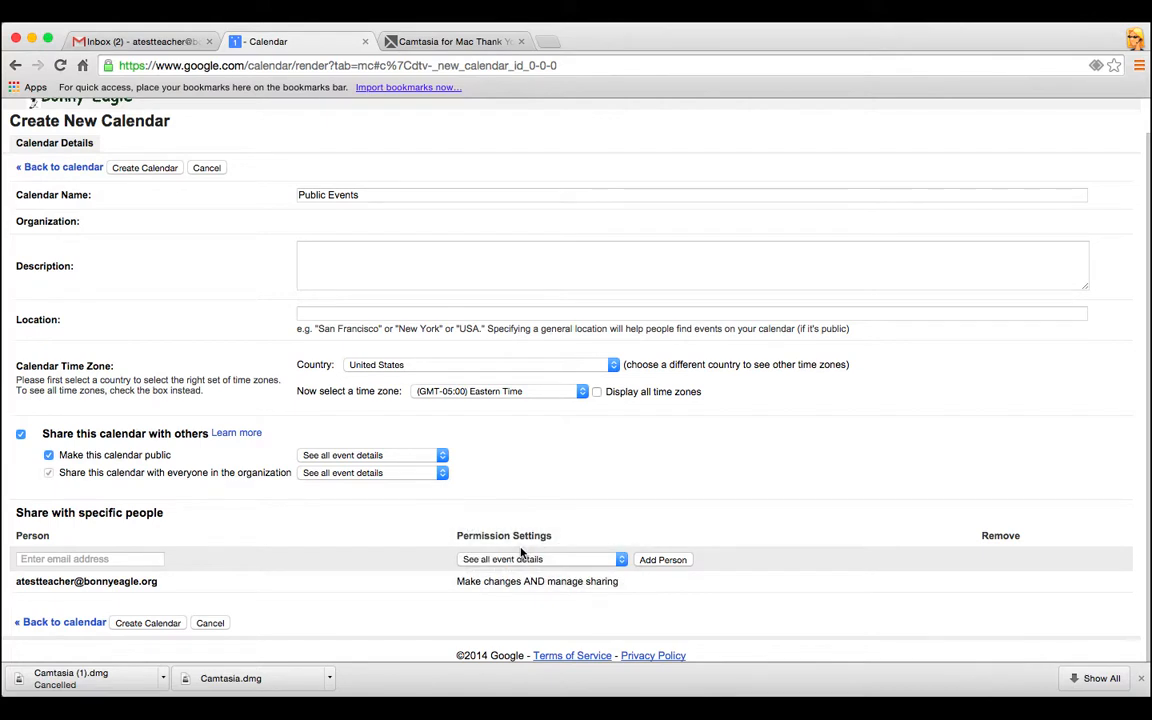
pyautogui.click(148, 560)
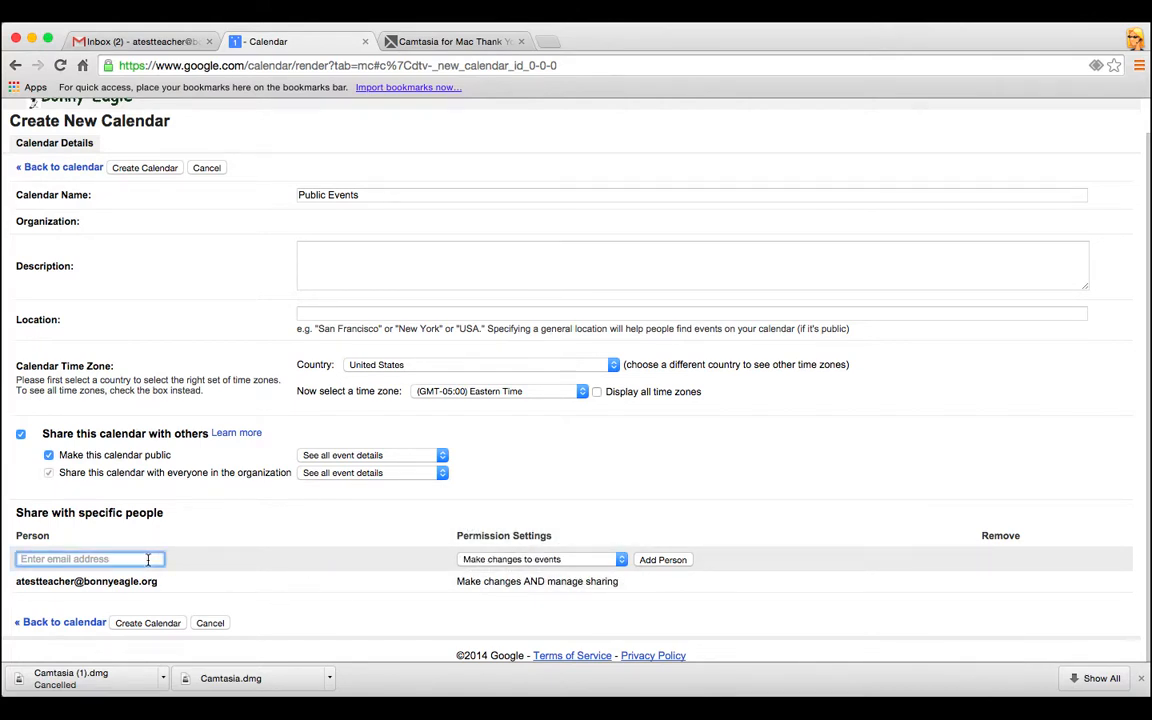
pyautogui.click(152, 624)
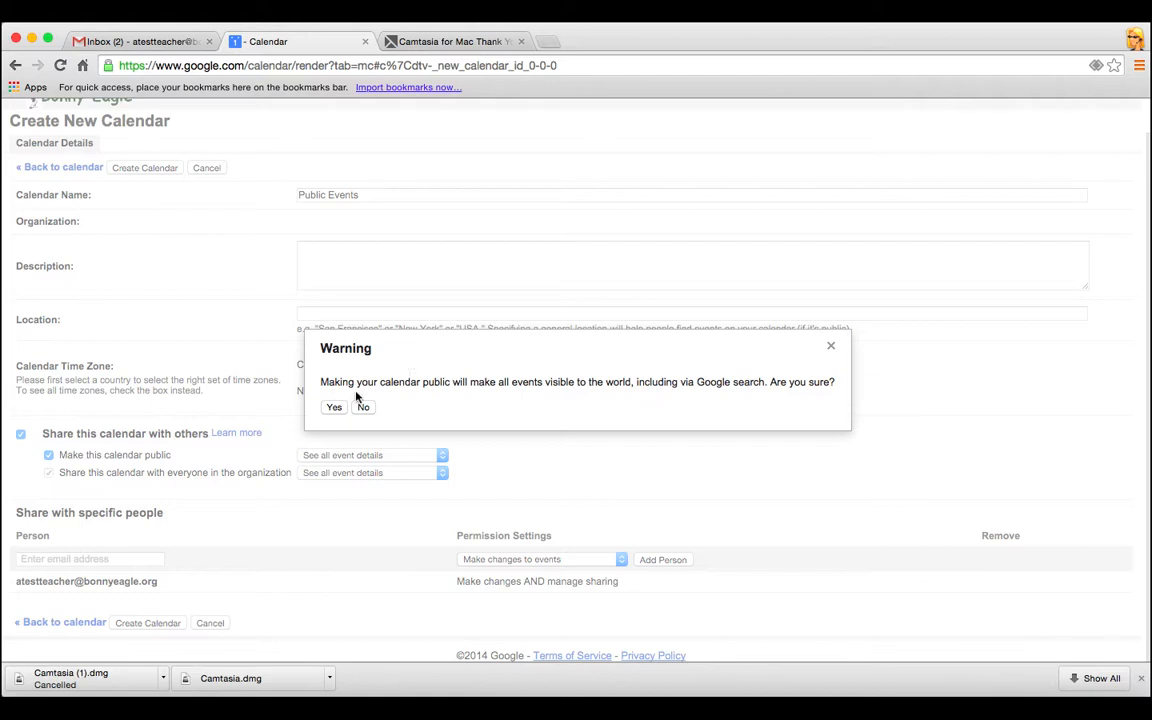
pyautogui.click(334, 410)
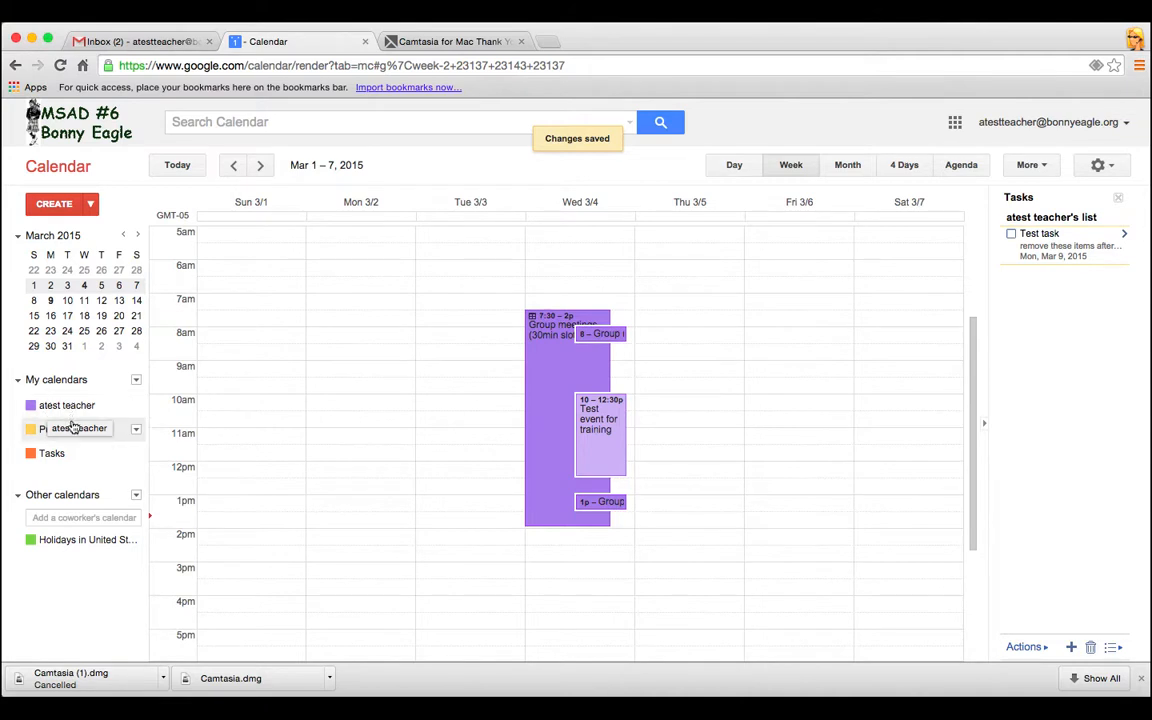
pyautogui.click(136, 429)
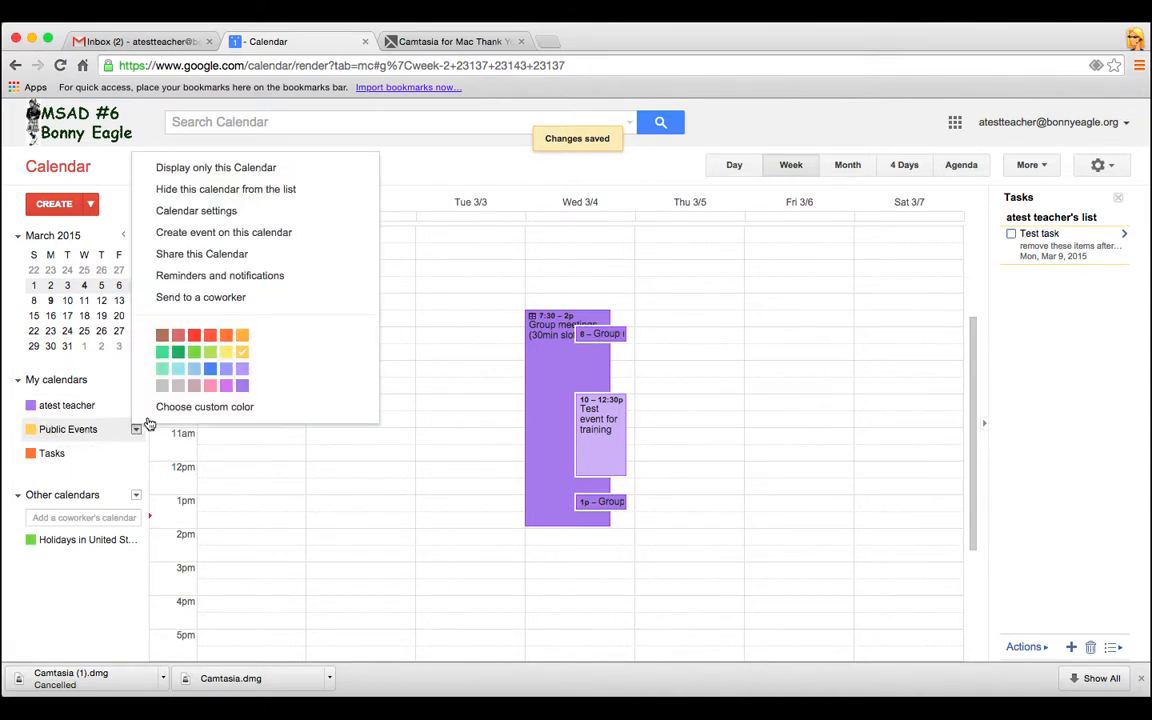
pyautogui.click(101, 439)
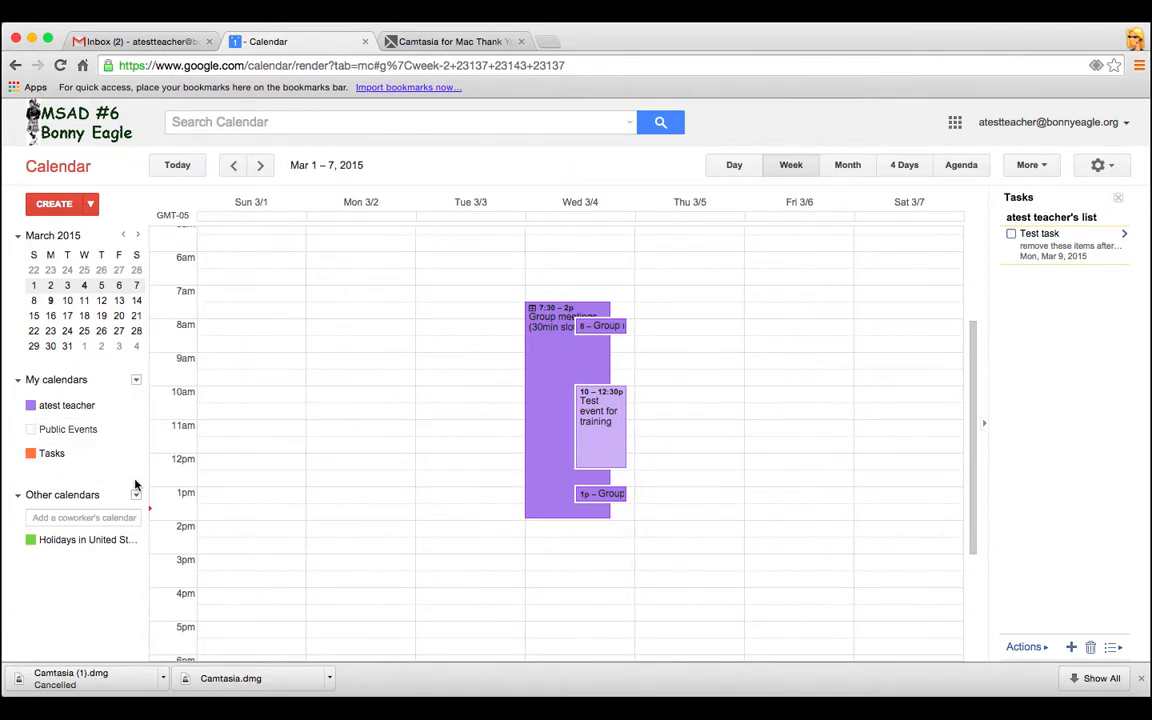
pyautogui.click(107, 431)
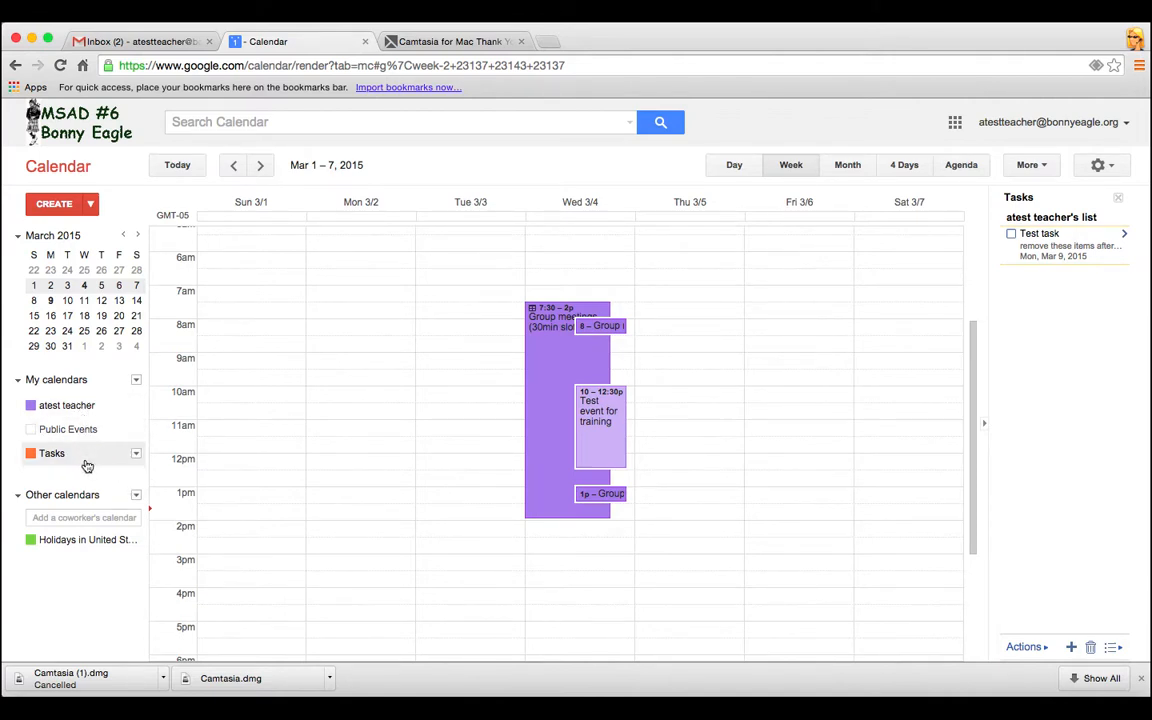
pyautogui.click(77, 431)
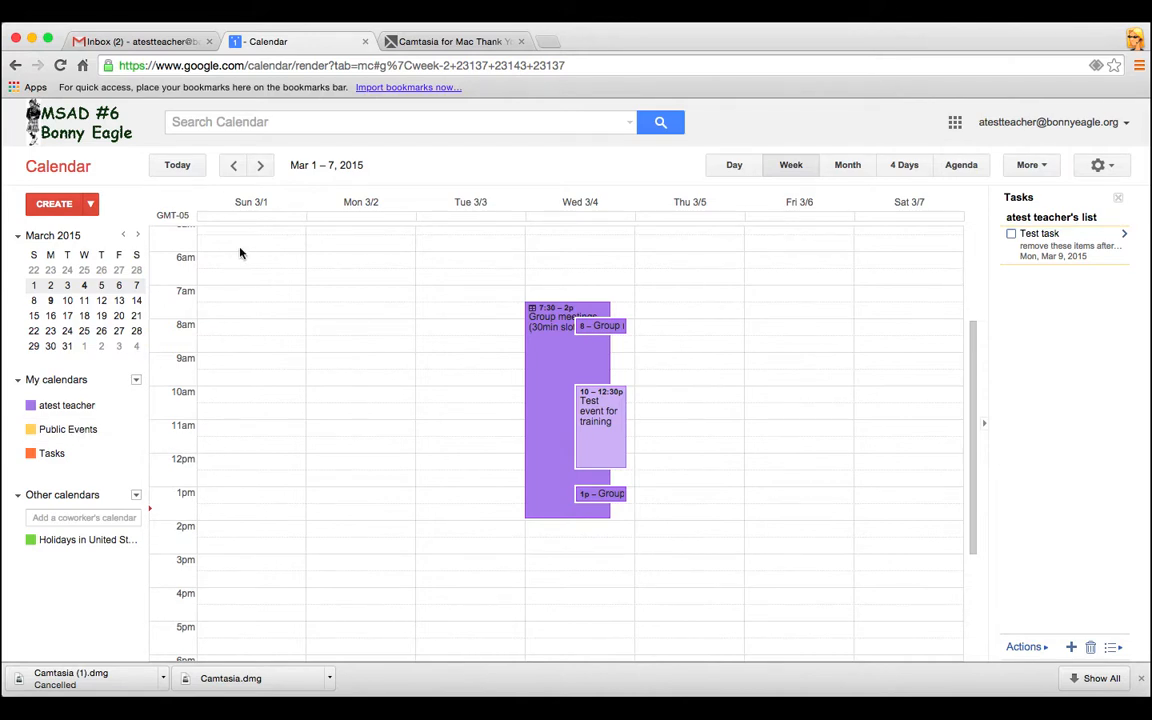
# In month view, go back to November 2014 and start a new event on Wednesday, November 5
pyautogui.click(849, 166)
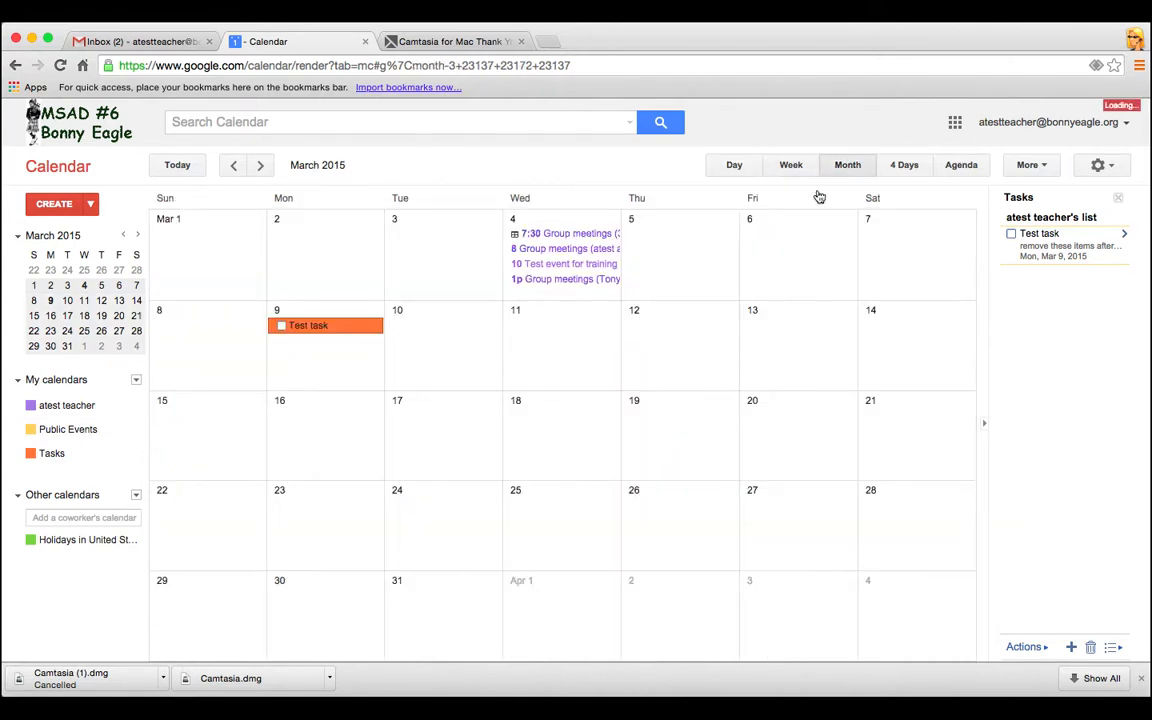
pyautogui.click(236, 165)
pyautogui.click(238, 165)
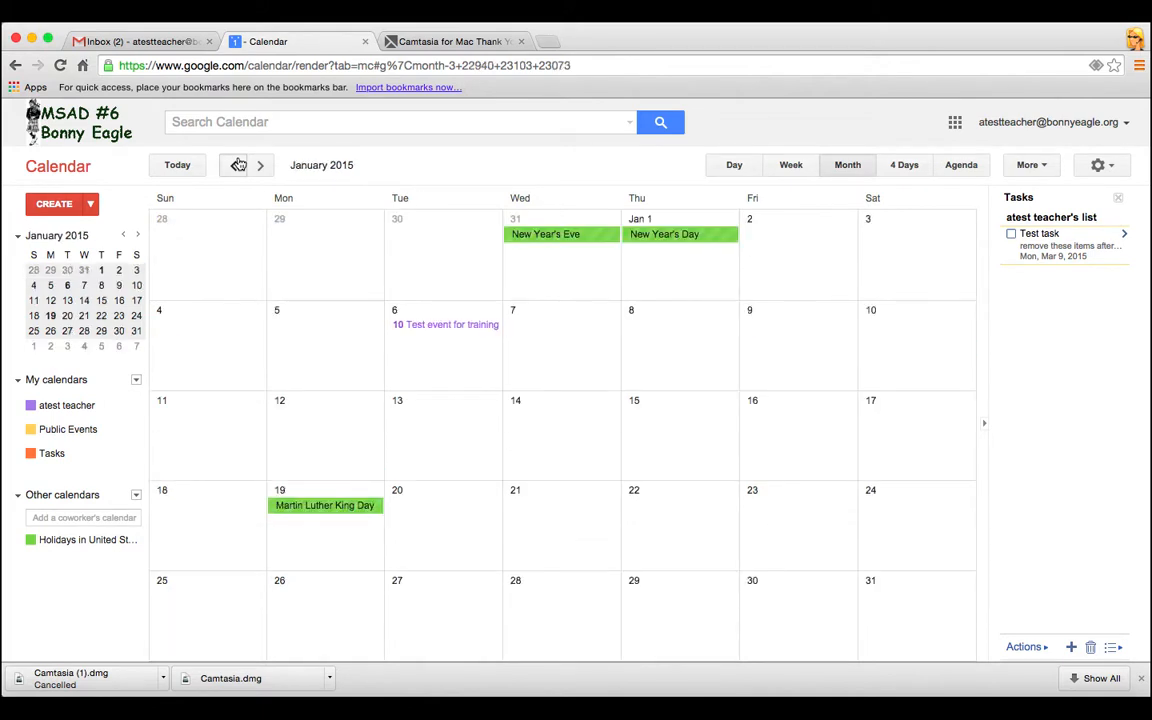
pyautogui.click(238, 165)
pyautogui.click(238, 165)
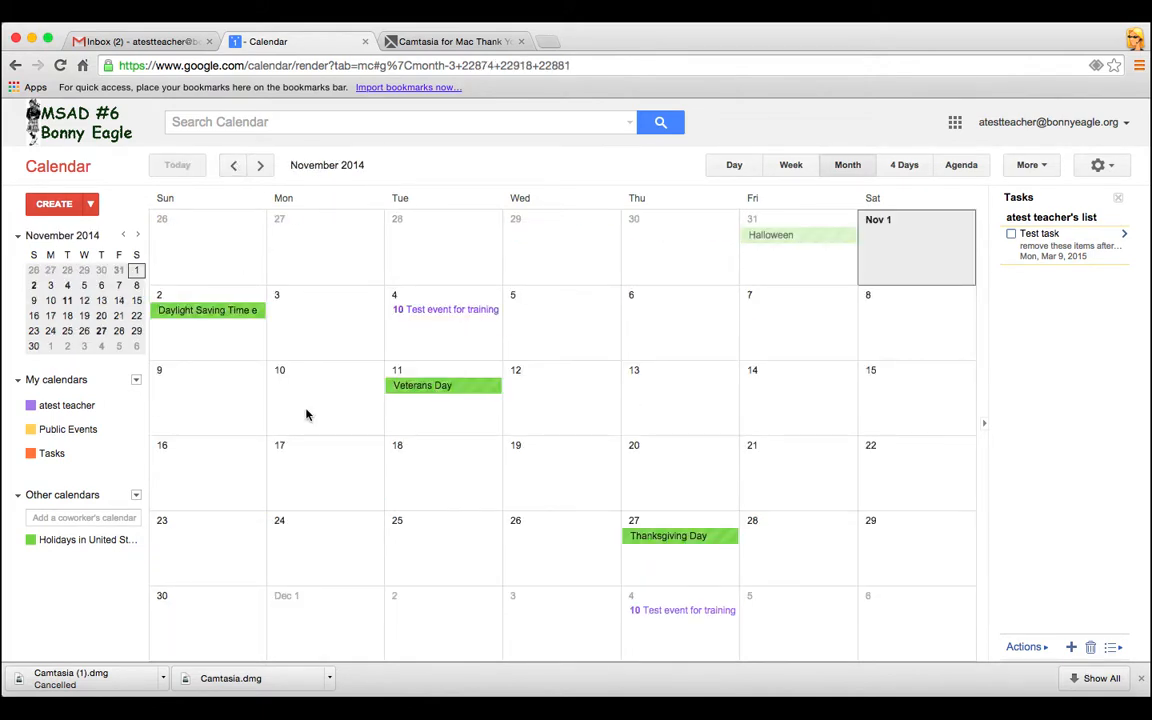
pyautogui.click(554, 306)
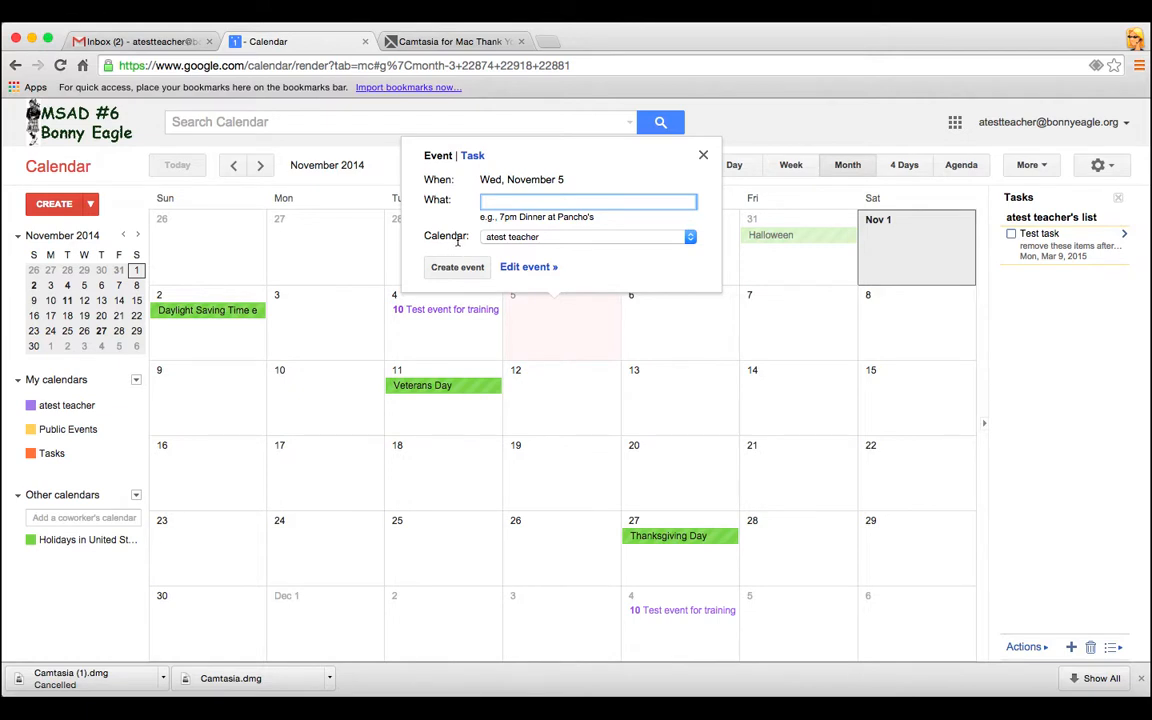
# Assign the event to Public Events and title it 'Dinner with the teacher'
pyautogui.click(660, 241)
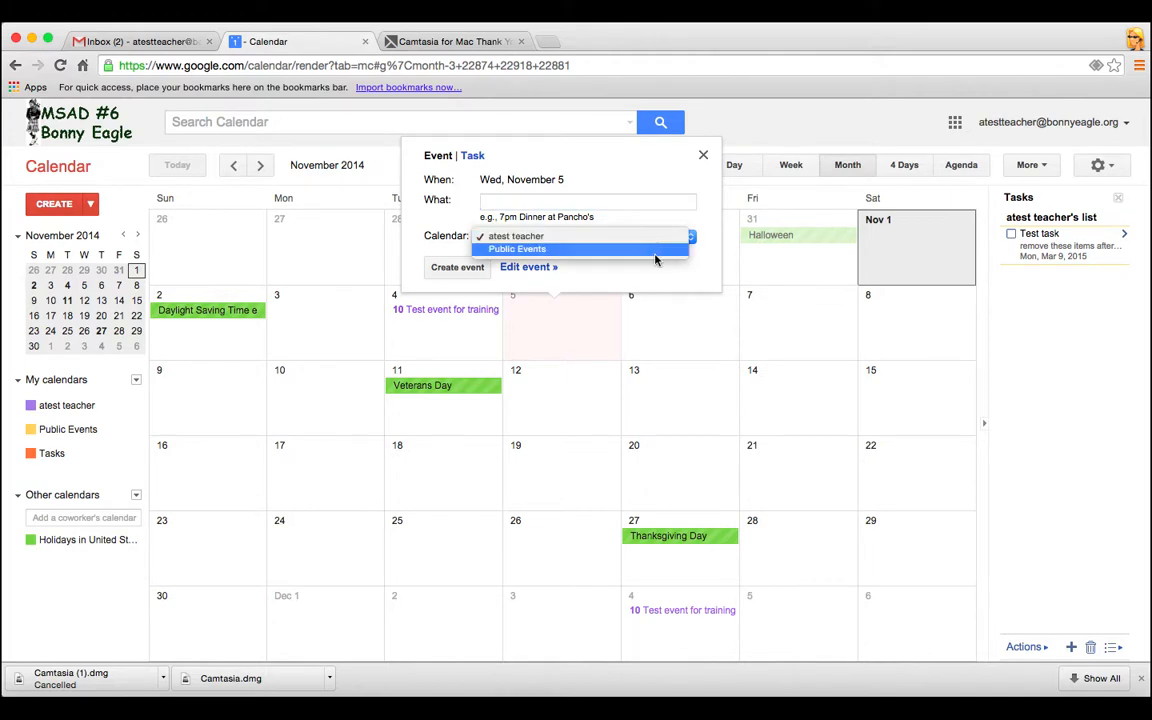
pyautogui.click(655, 259)
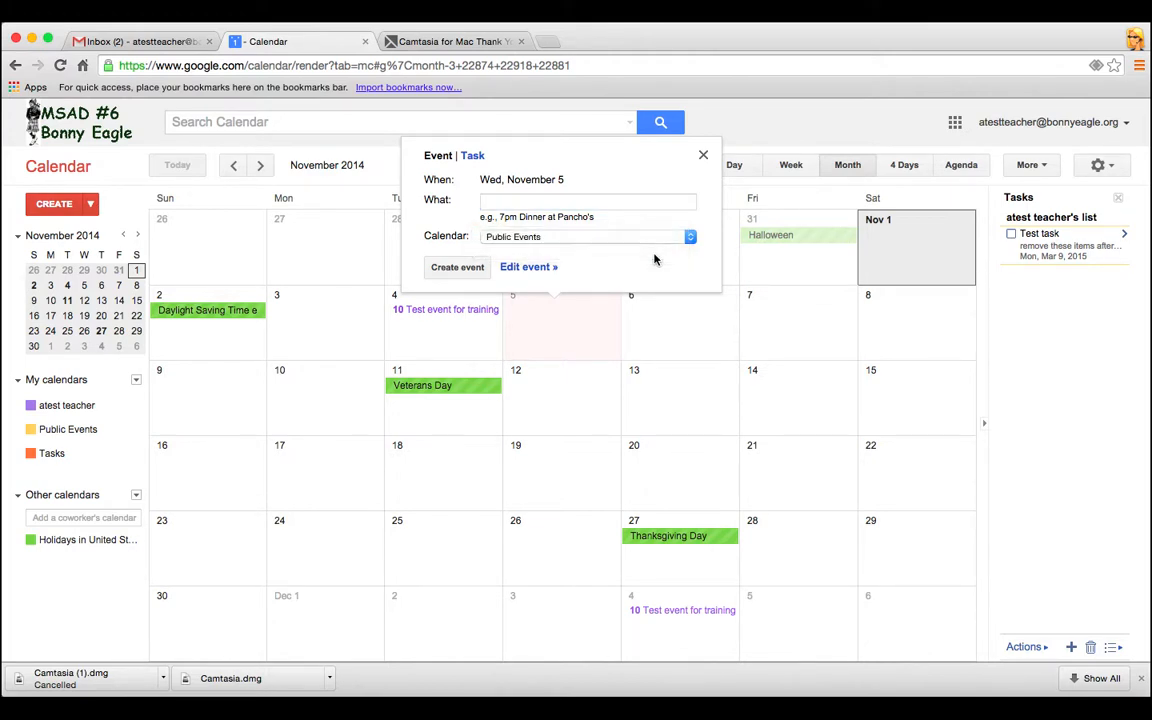
pyautogui.click(573, 203)
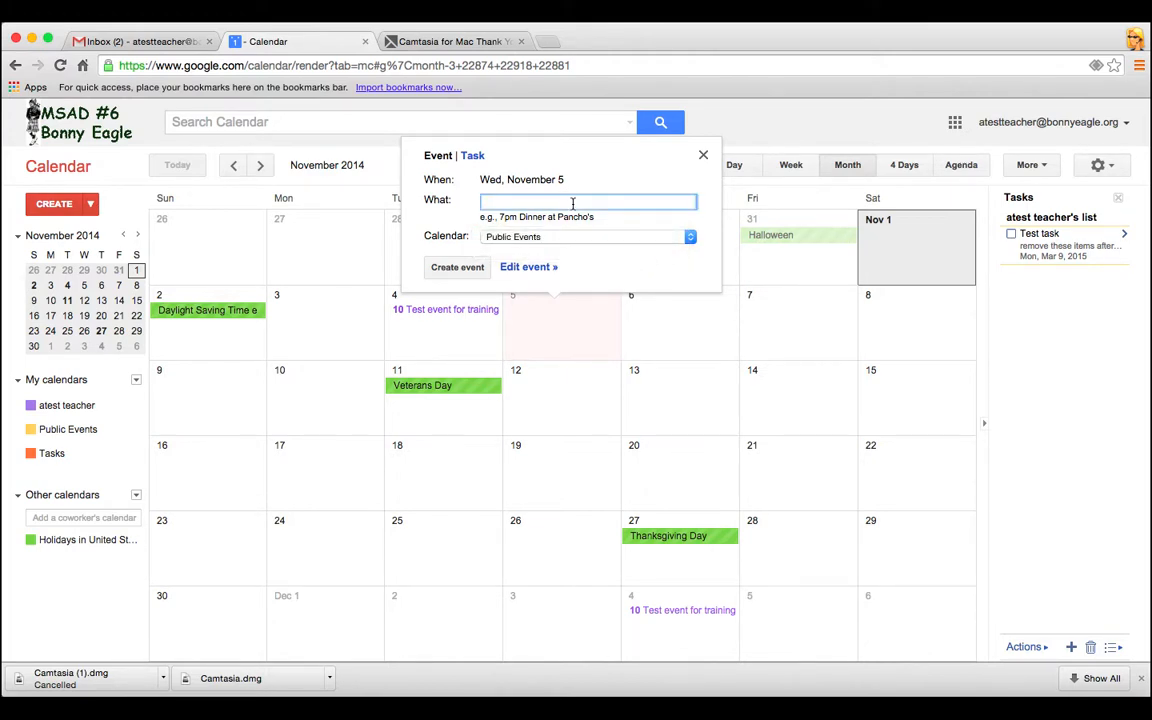
pyautogui.write('Dinner with the teacher')
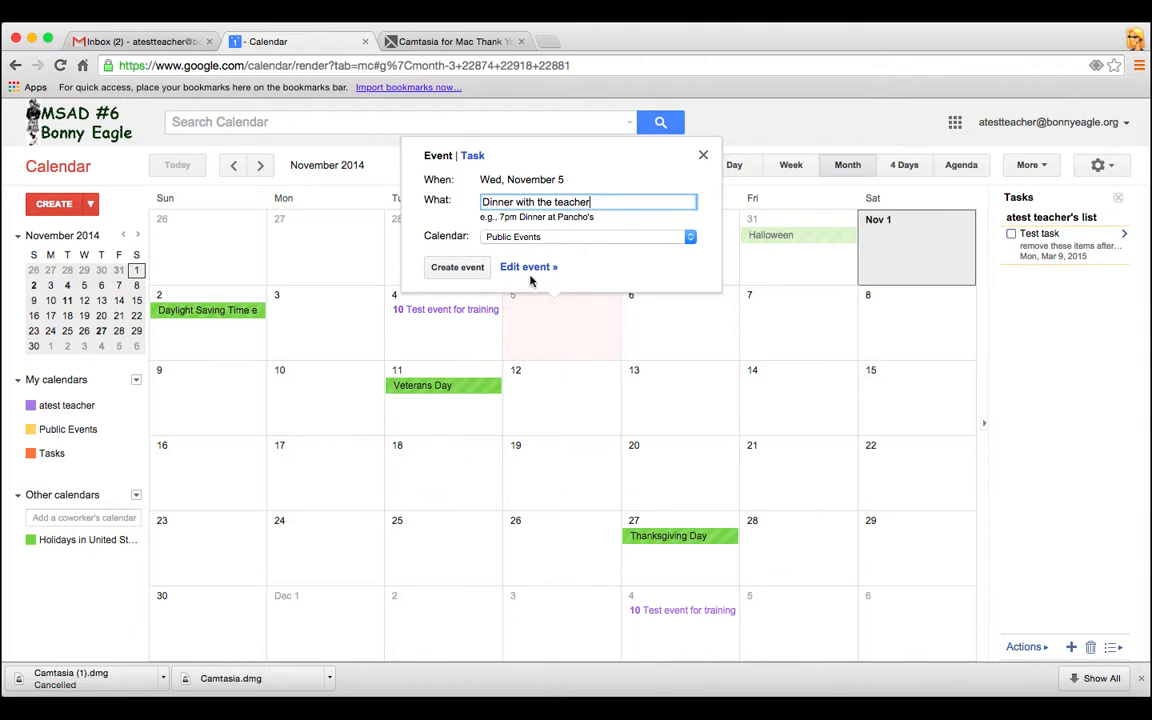
pyautogui.click(533, 276)
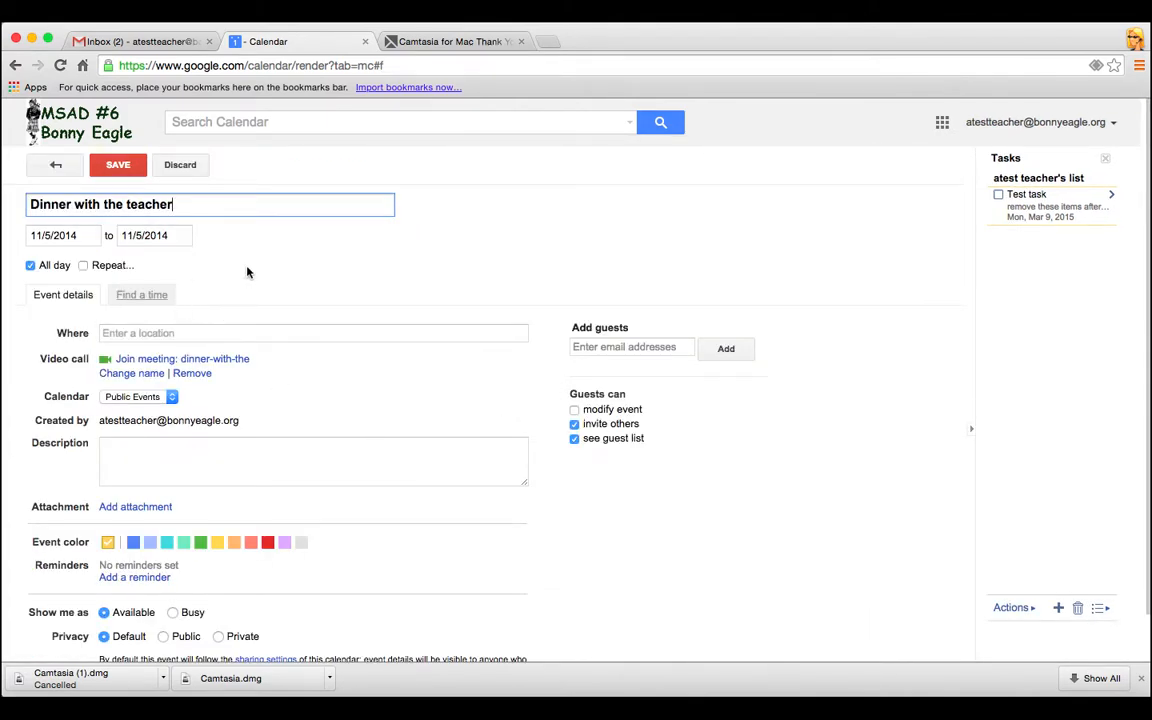
# Turn off All day and start the dinner event at 5:30pm, ending 6:30pm
pyautogui.scroll(-2, 360, 268)
pyautogui.scroll(1, 361, 281)
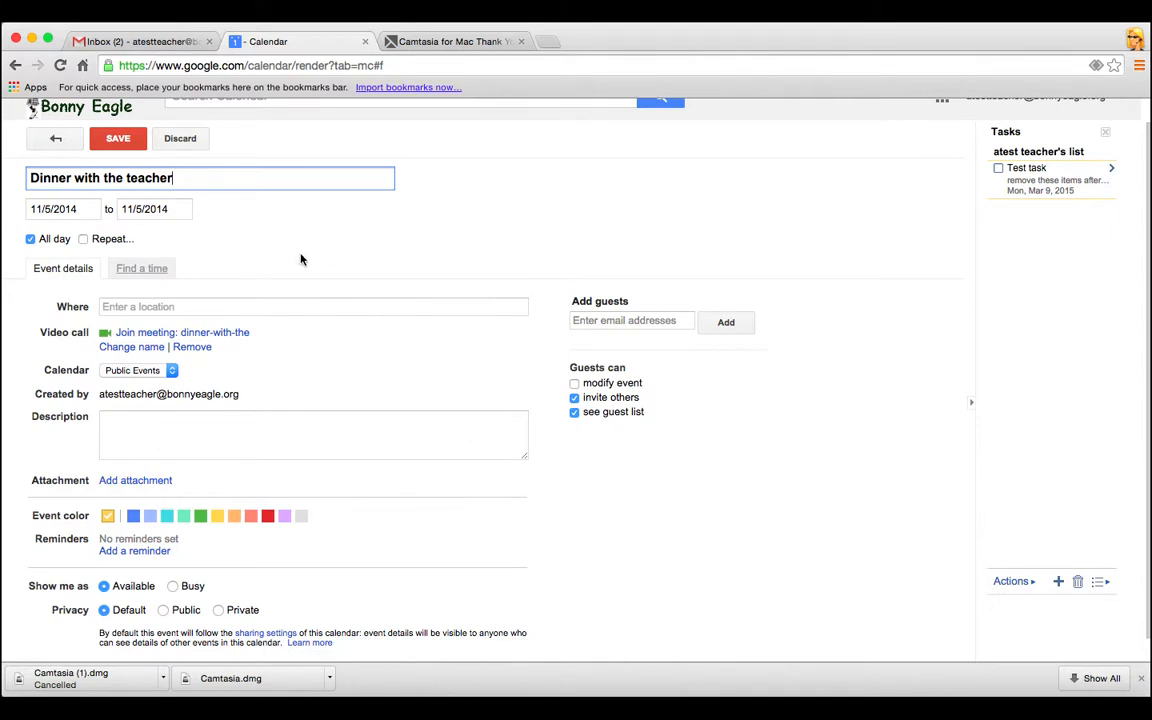
pyautogui.click(30, 240)
pyautogui.click(137, 209)
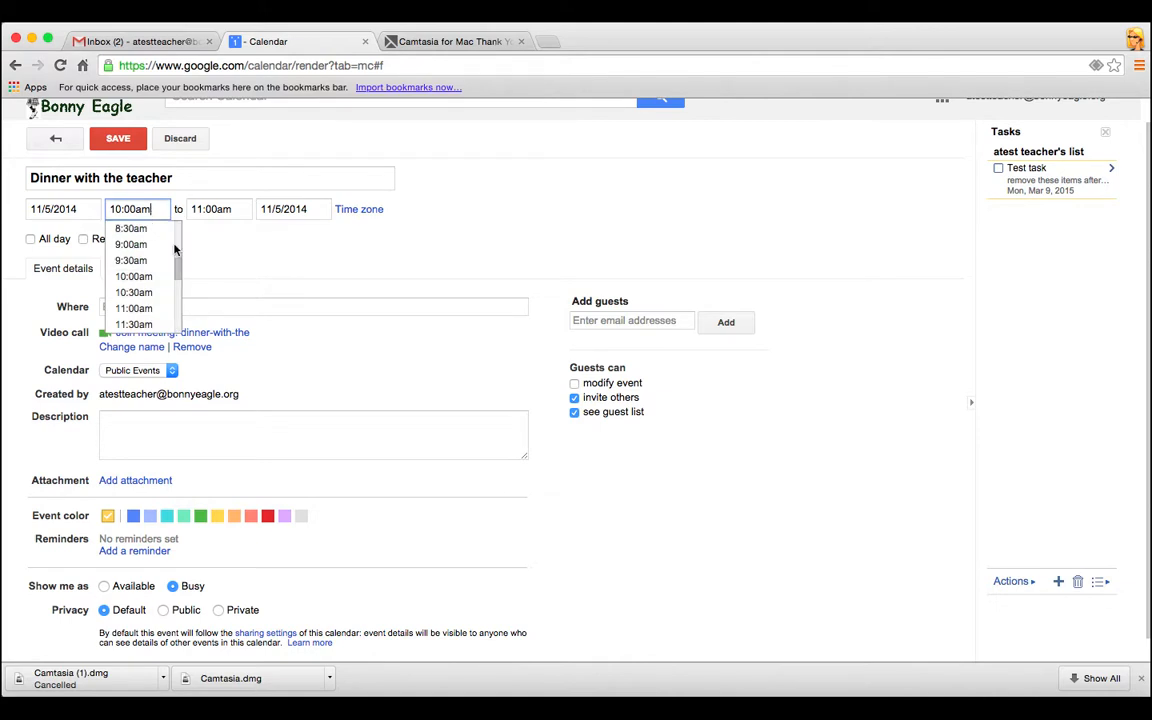
pyautogui.scroll(-5, 157, 290)
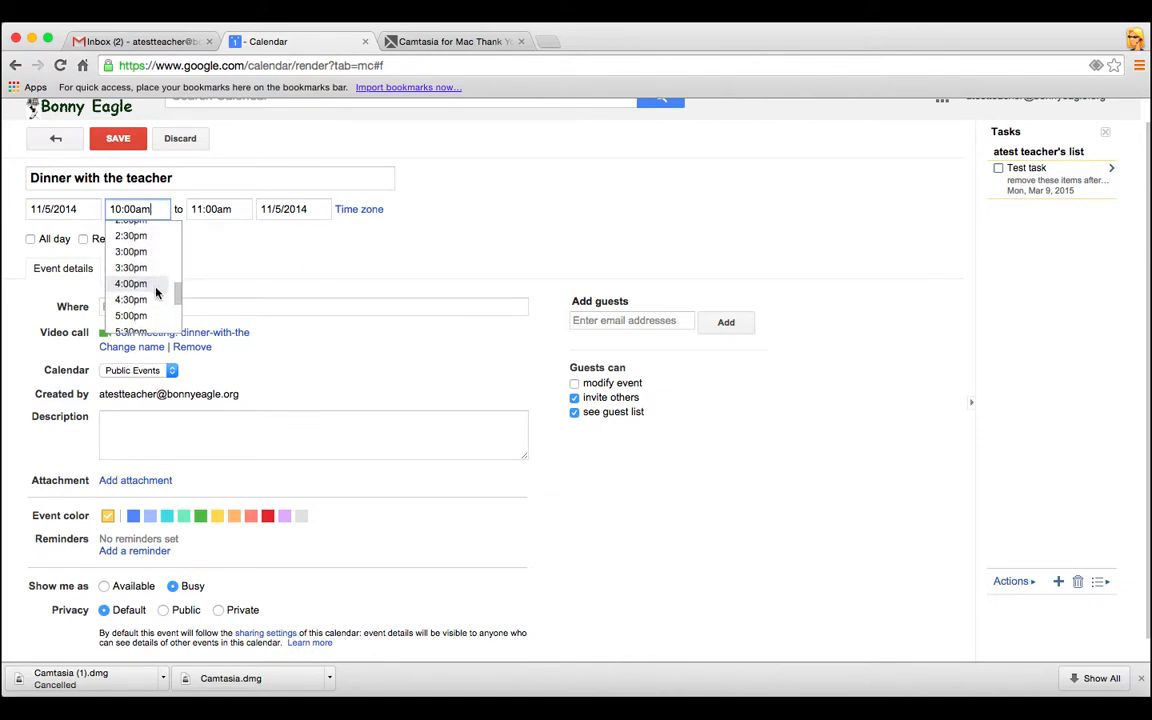
pyautogui.scroll(-2, 157, 290)
pyautogui.click(155, 266)
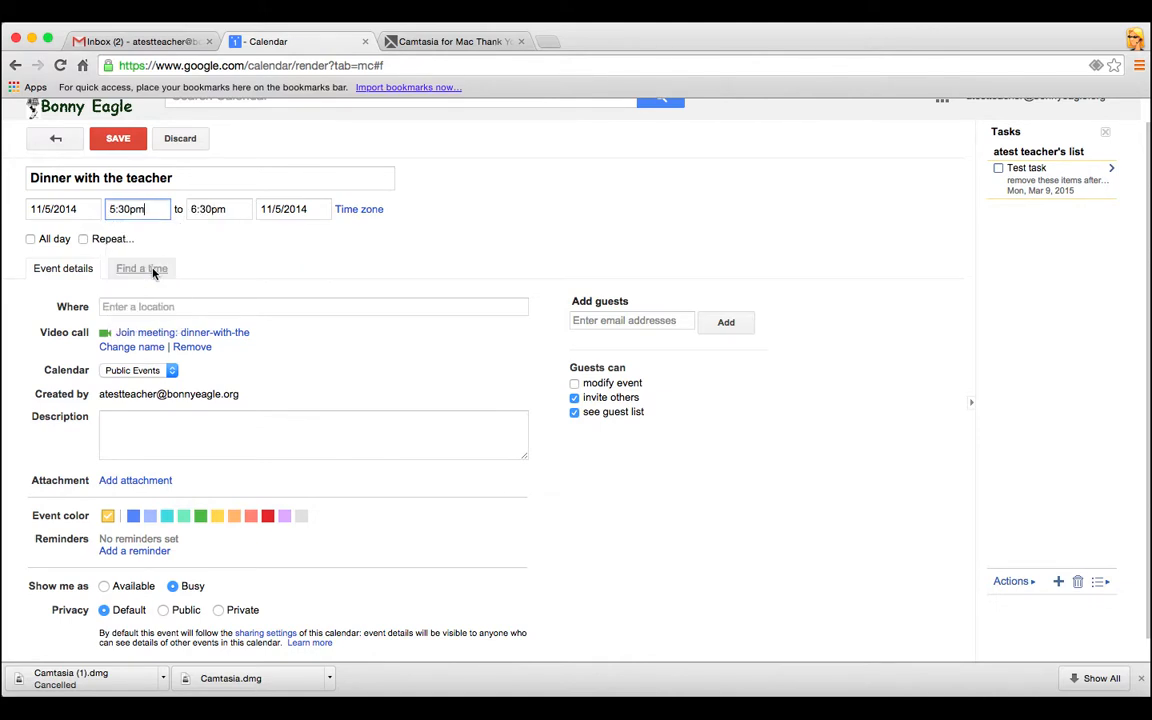
pyautogui.click(237, 309)
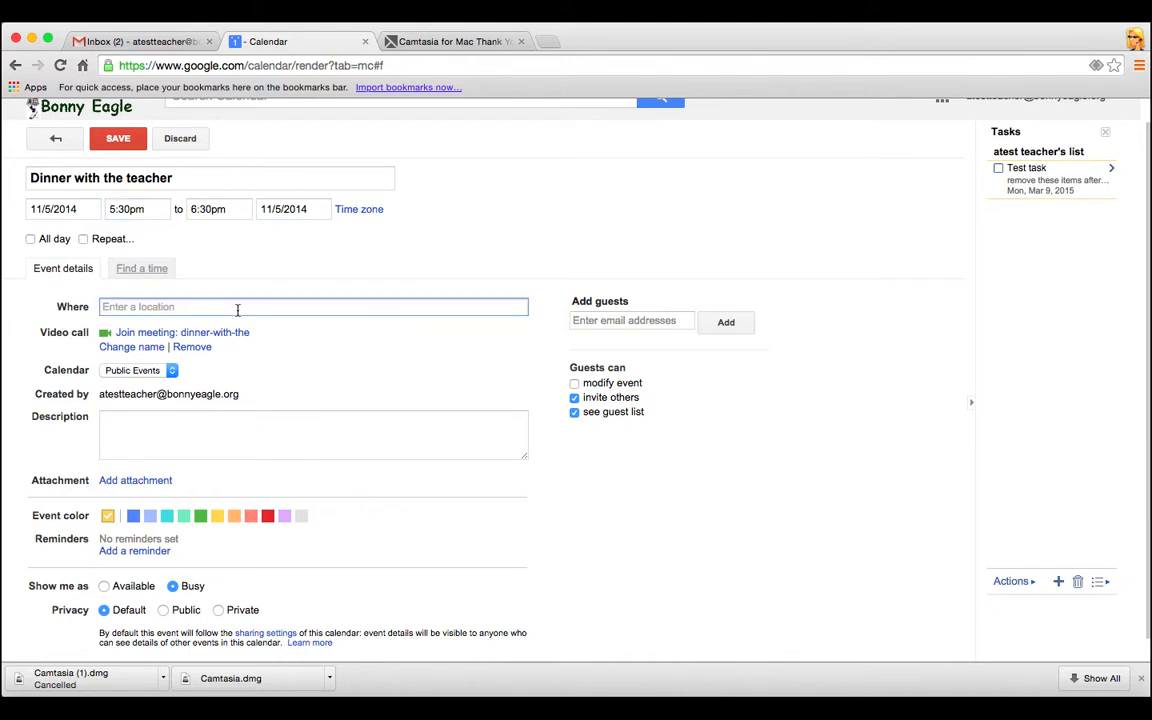
# Set the location to Olive Garden Italian Restaurant, keep Public Events as the calendar, and save
pyautogui.write('Olive')
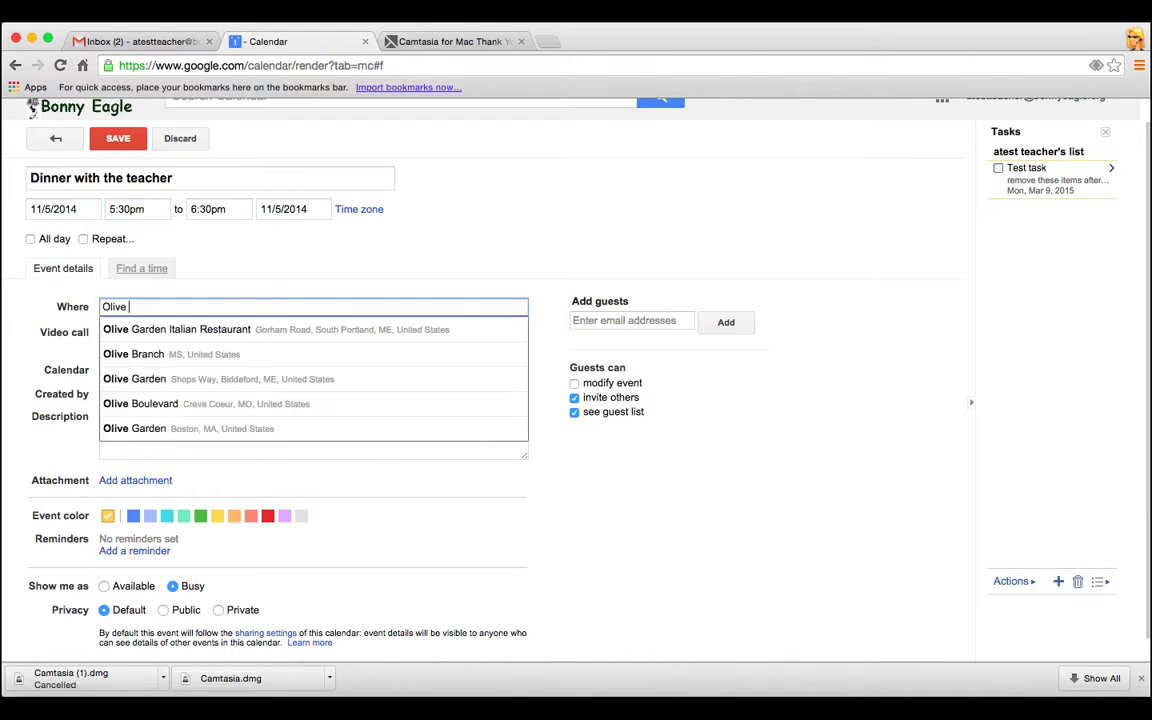
pyautogui.click(277, 339)
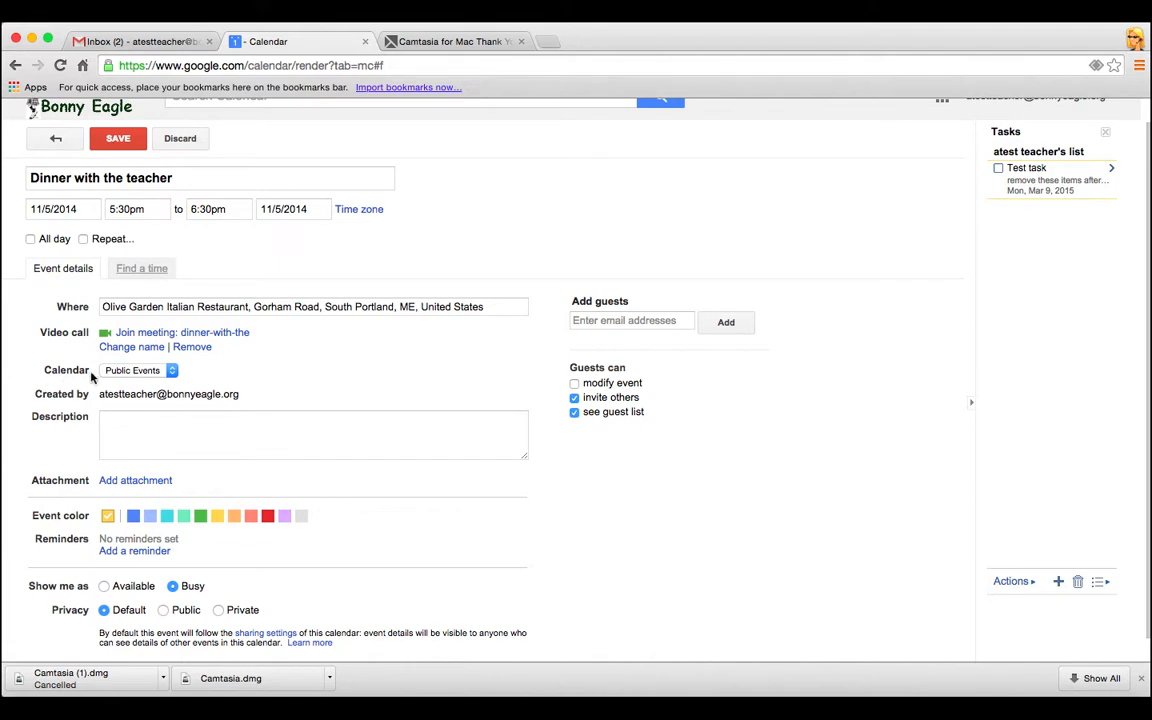
pyautogui.click(172, 371)
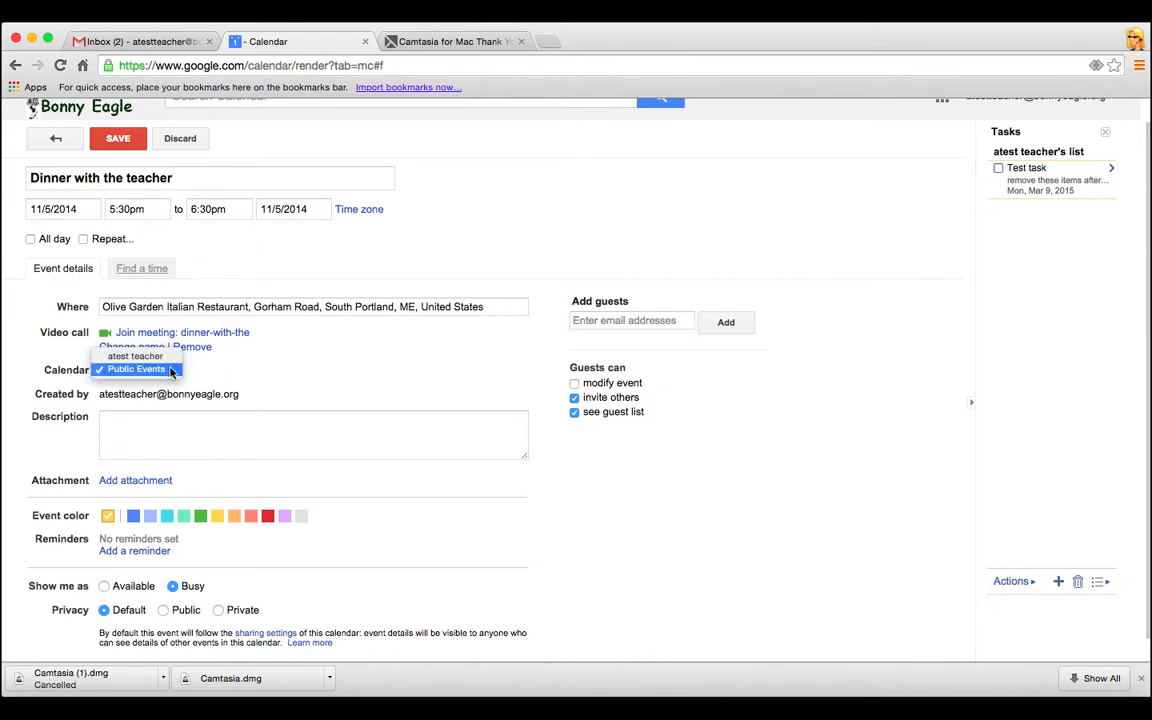
pyautogui.click(174, 371)
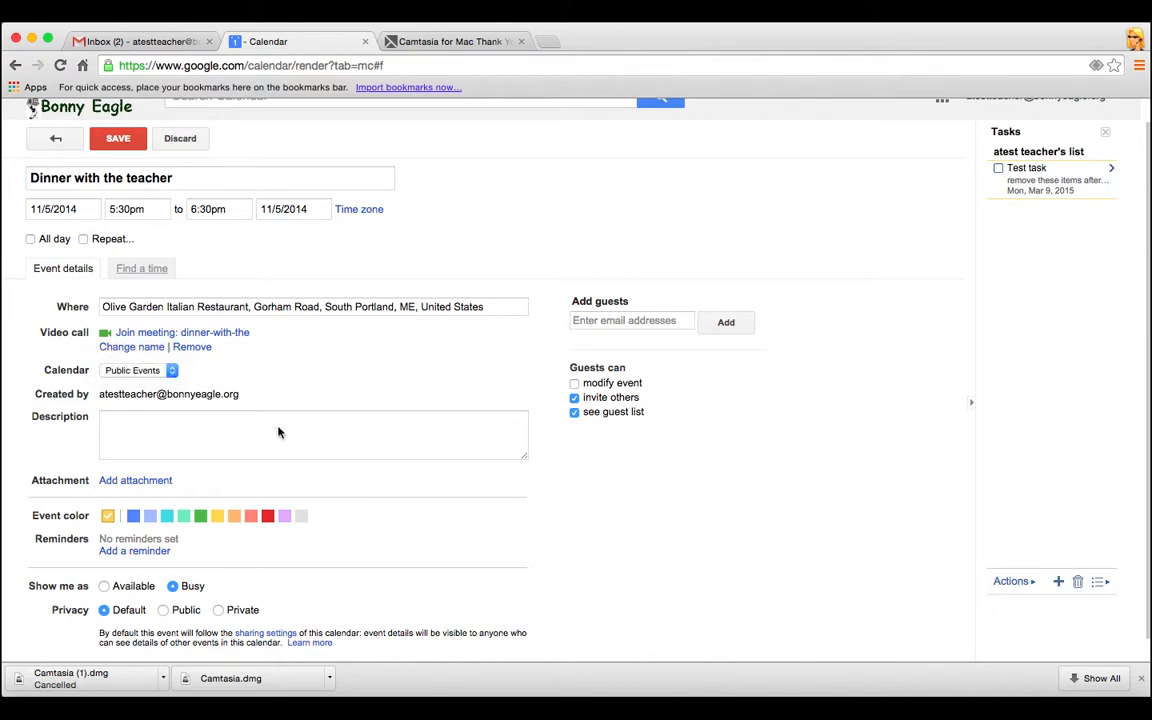
pyautogui.click(173, 437)
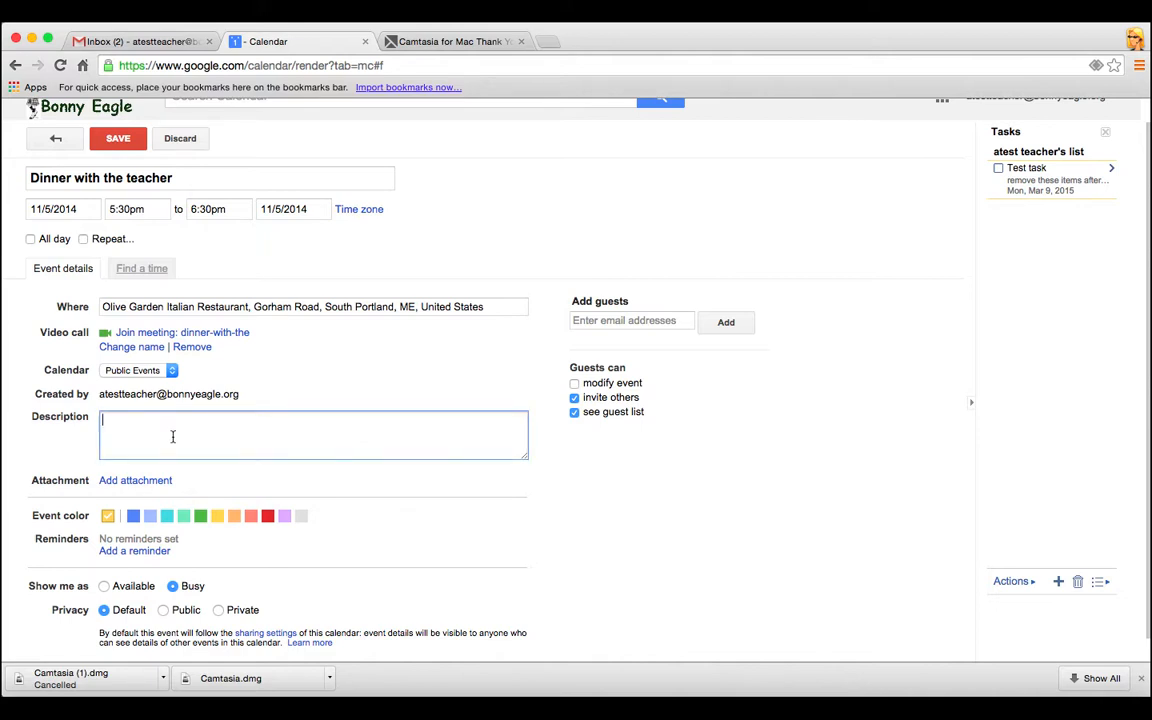
pyautogui.scroll(-1, 281, 453)
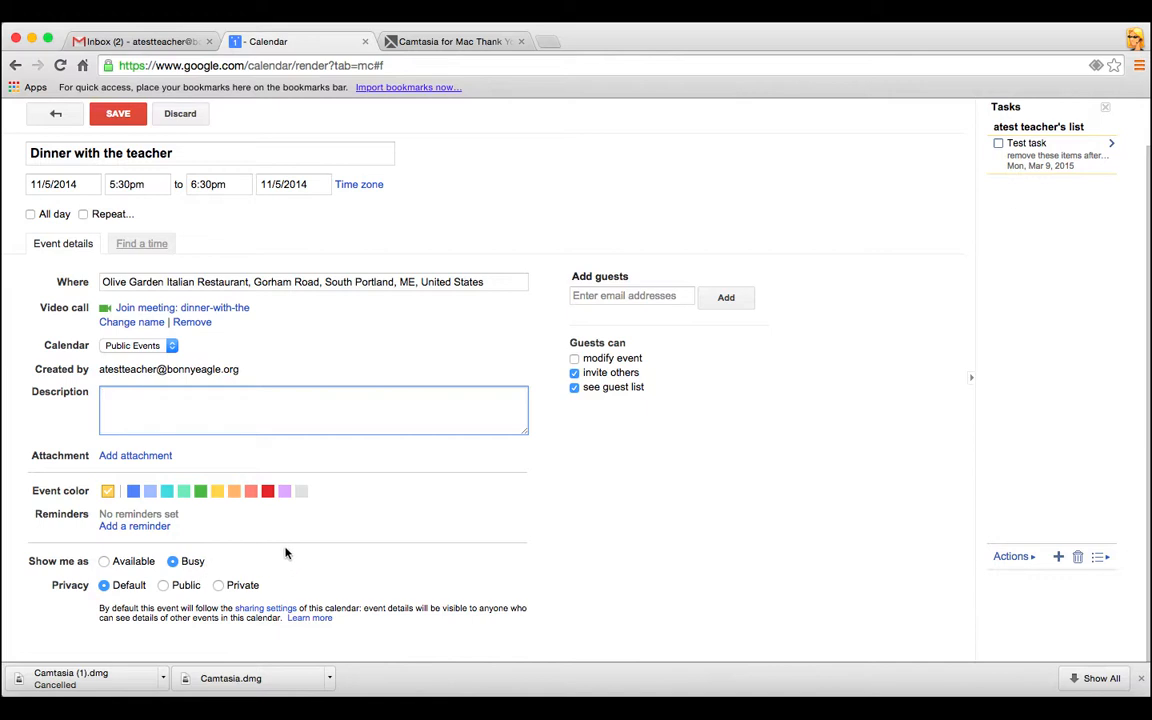
pyautogui.click(600, 296)
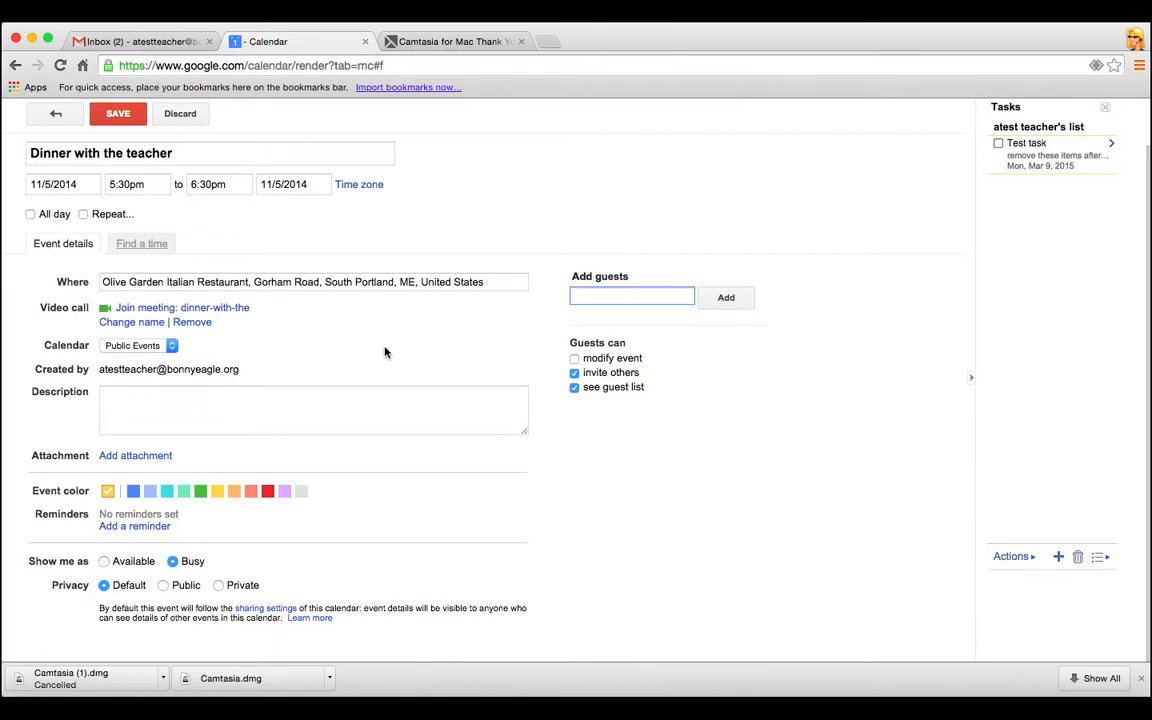
pyautogui.click(120, 112)
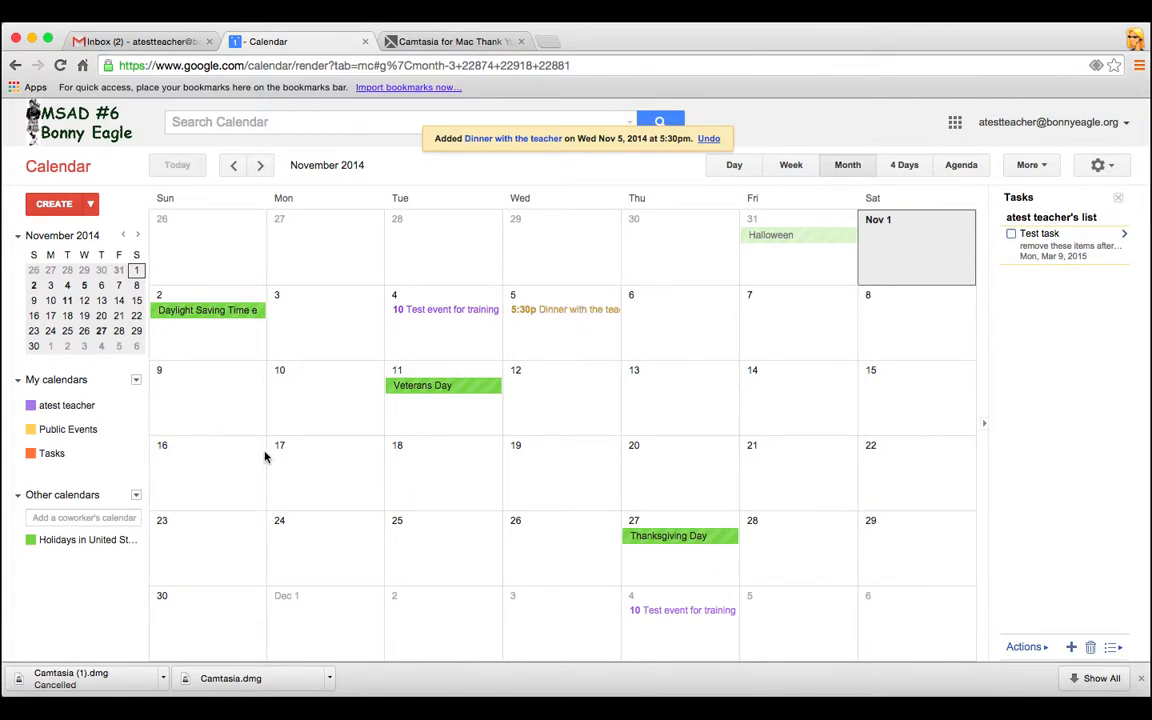
pyautogui.click(72, 409)
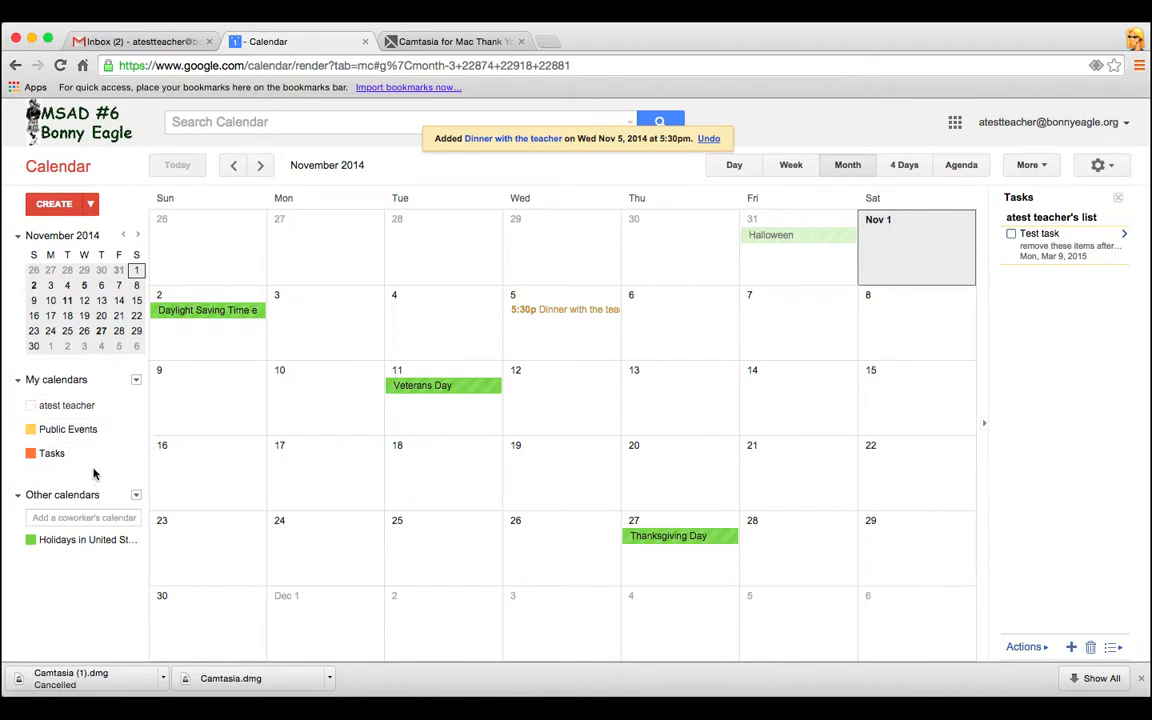
pyautogui.click(74, 405)
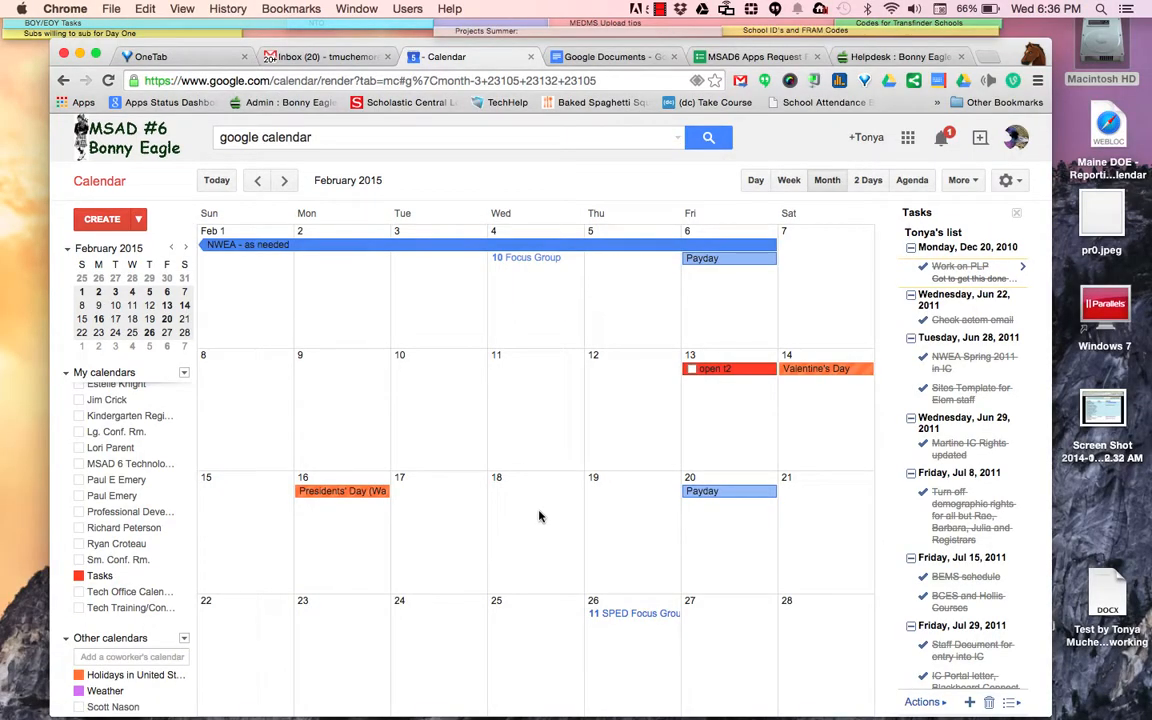
# Copy the Feb 4 10am Focus Group event to a colleague's calendar and save the copy
pyautogui.click(536, 264)
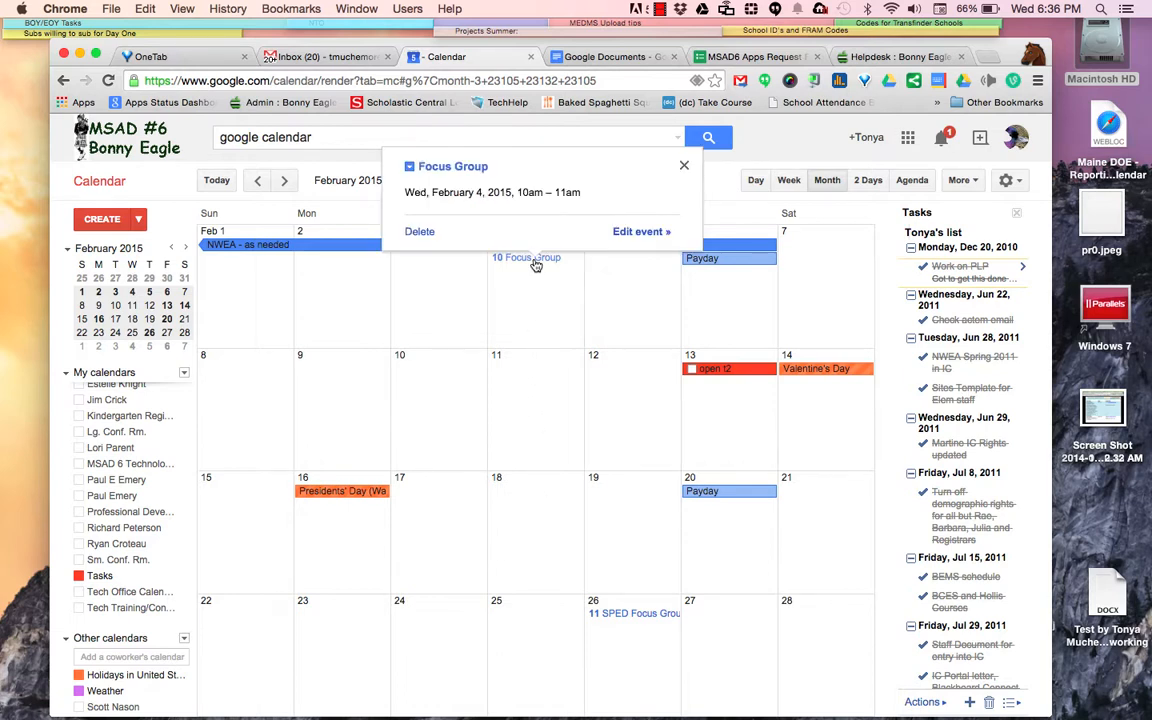
pyautogui.click(624, 233)
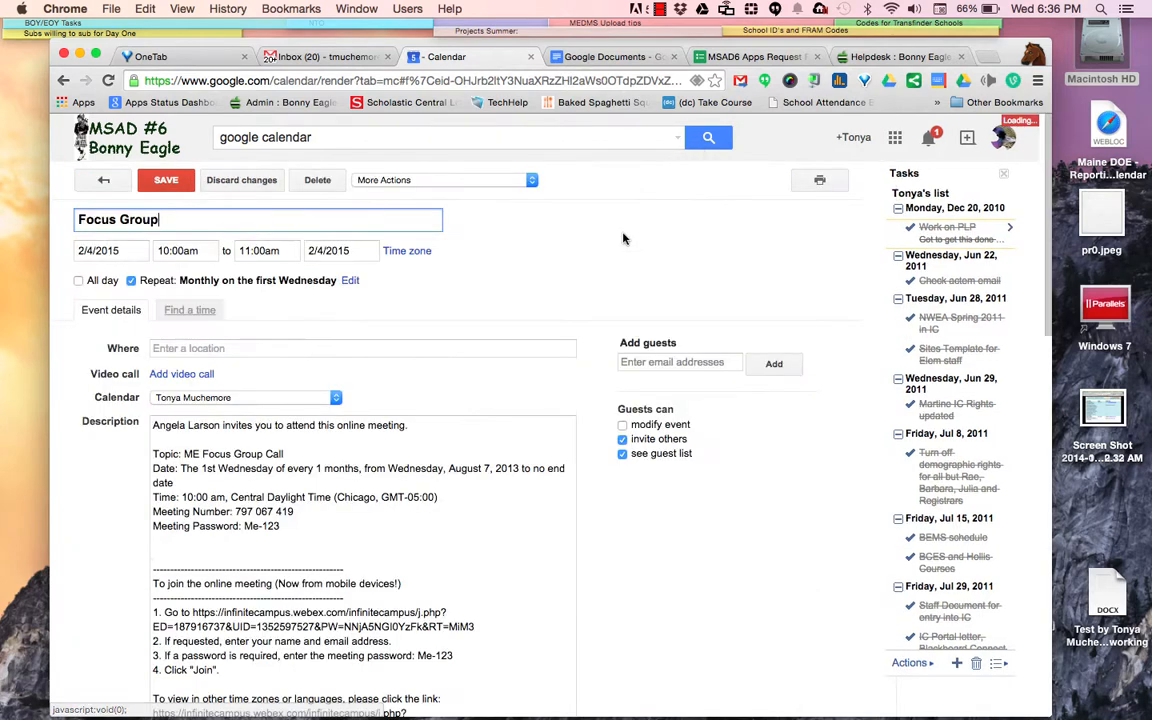
pyautogui.click(525, 182)
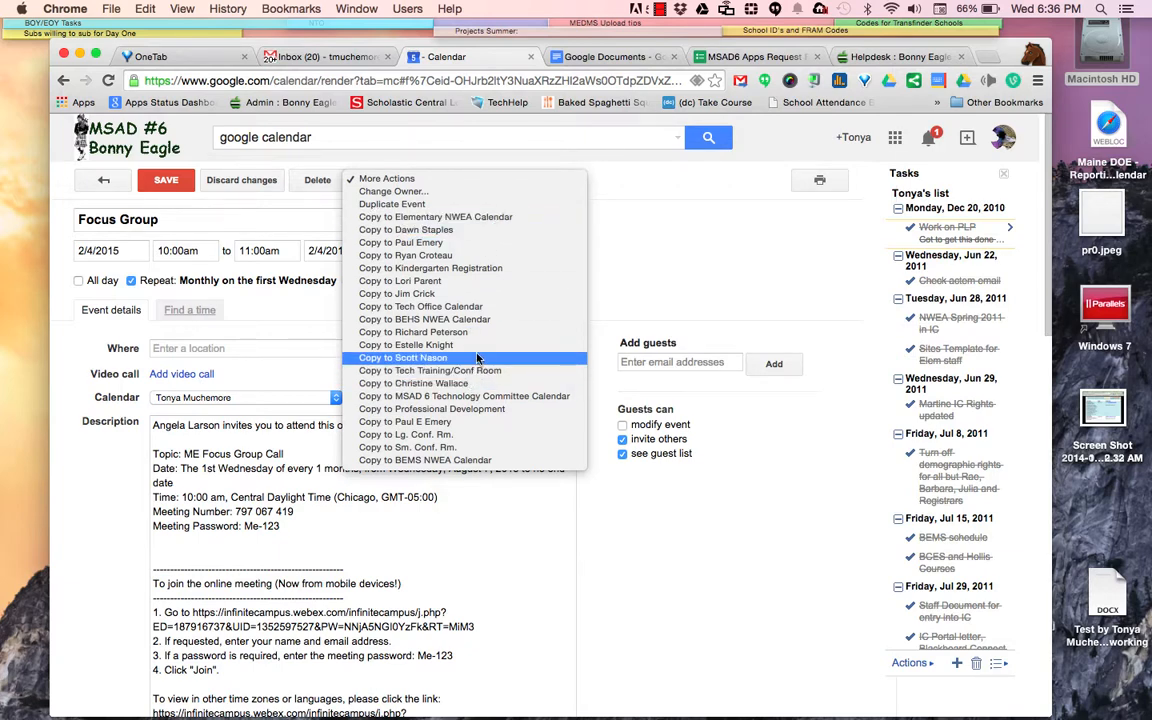
pyautogui.click(482, 286)
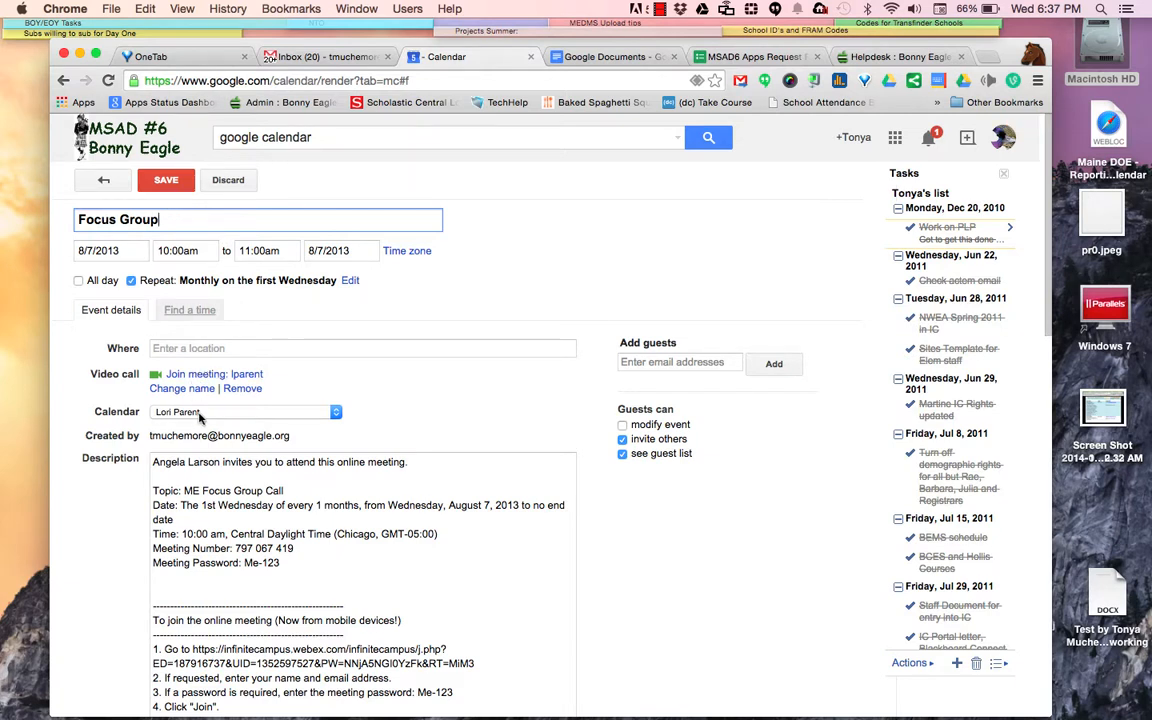
pyautogui.click(170, 181)
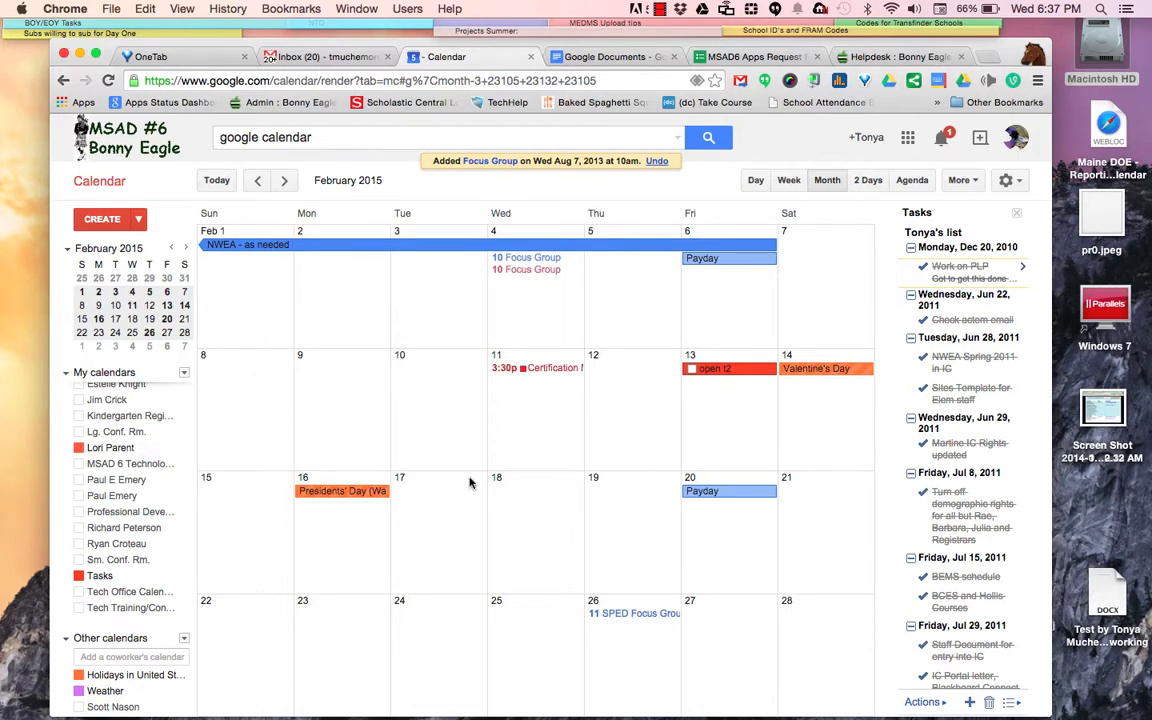
pyautogui.click(525, 268)
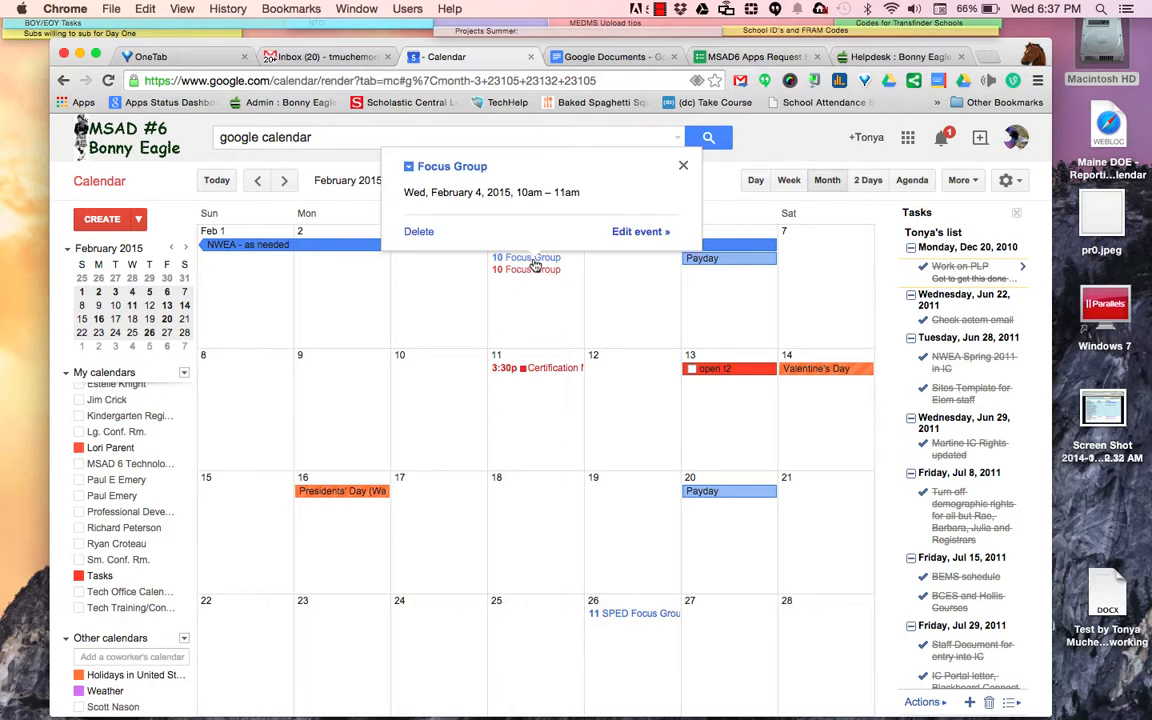
# Review the Focus Group event's Change Owner and copy options under More Actions, applying nothing
pyautogui.click(630, 233)
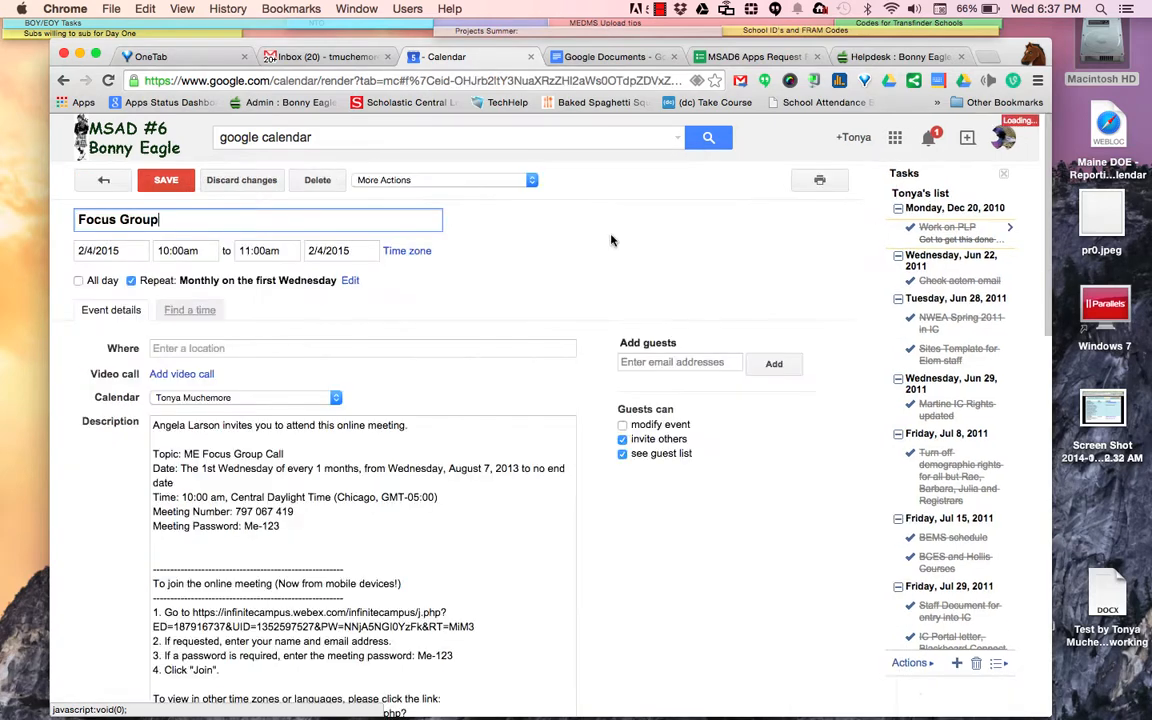
pyautogui.click(442, 181)
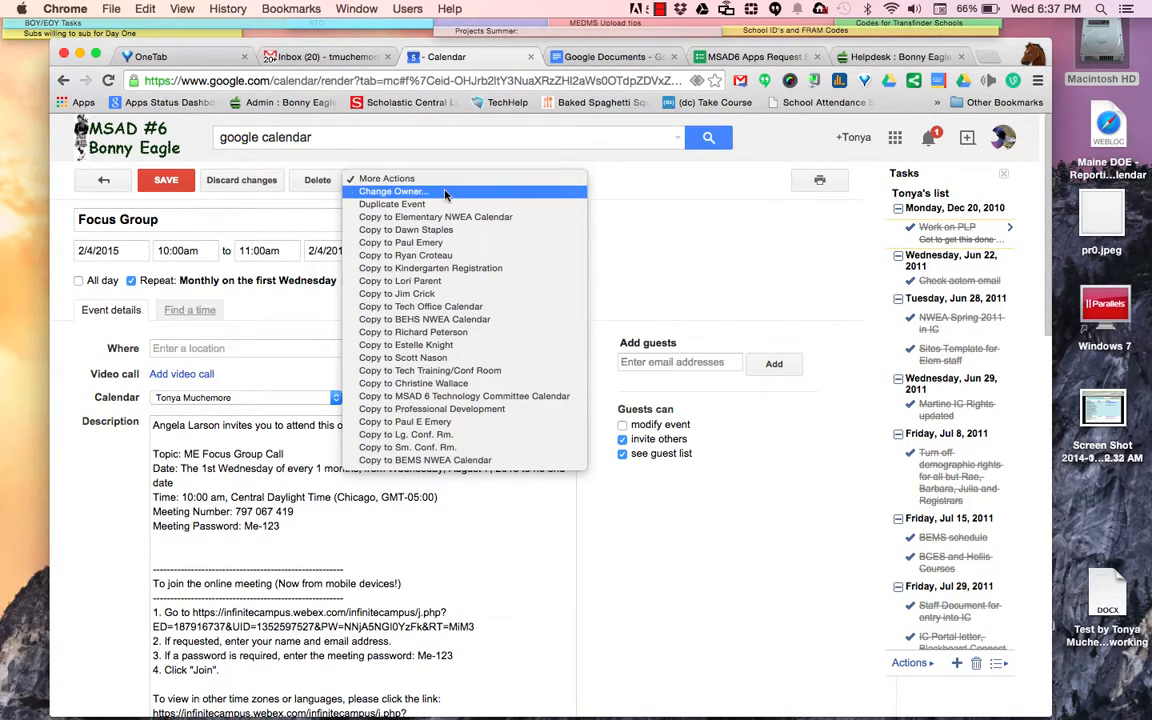
pyautogui.click(445, 193)
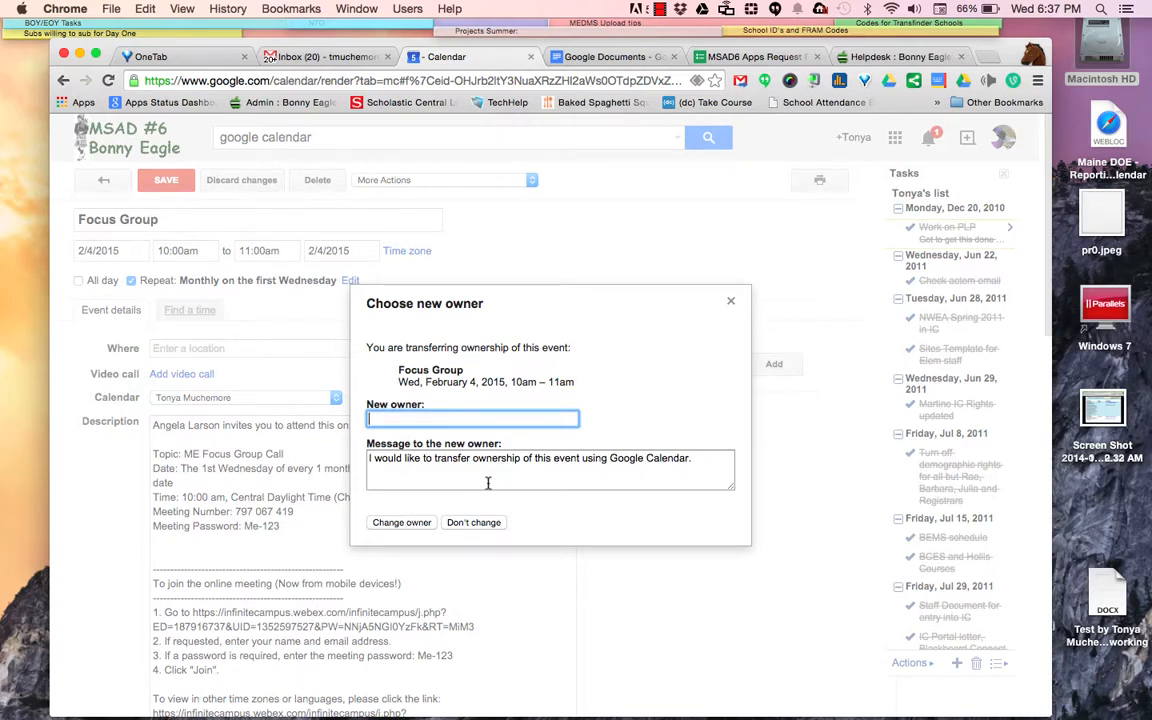
pyautogui.click(731, 301)
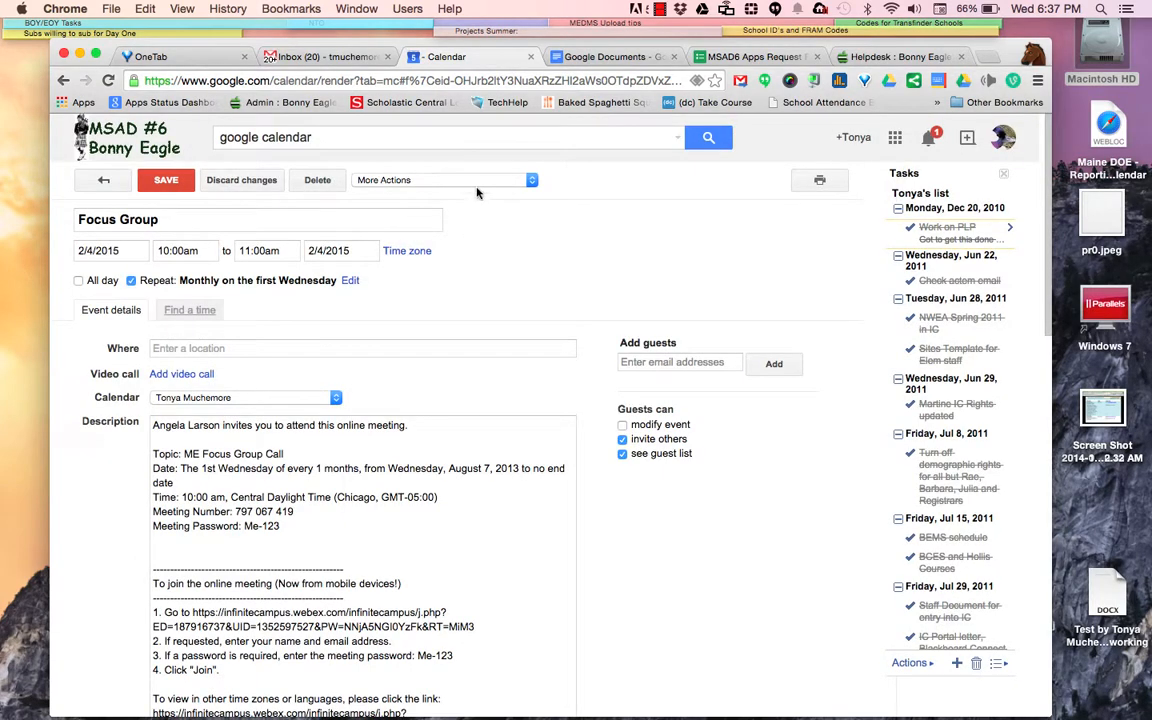
pyautogui.click(478, 183)
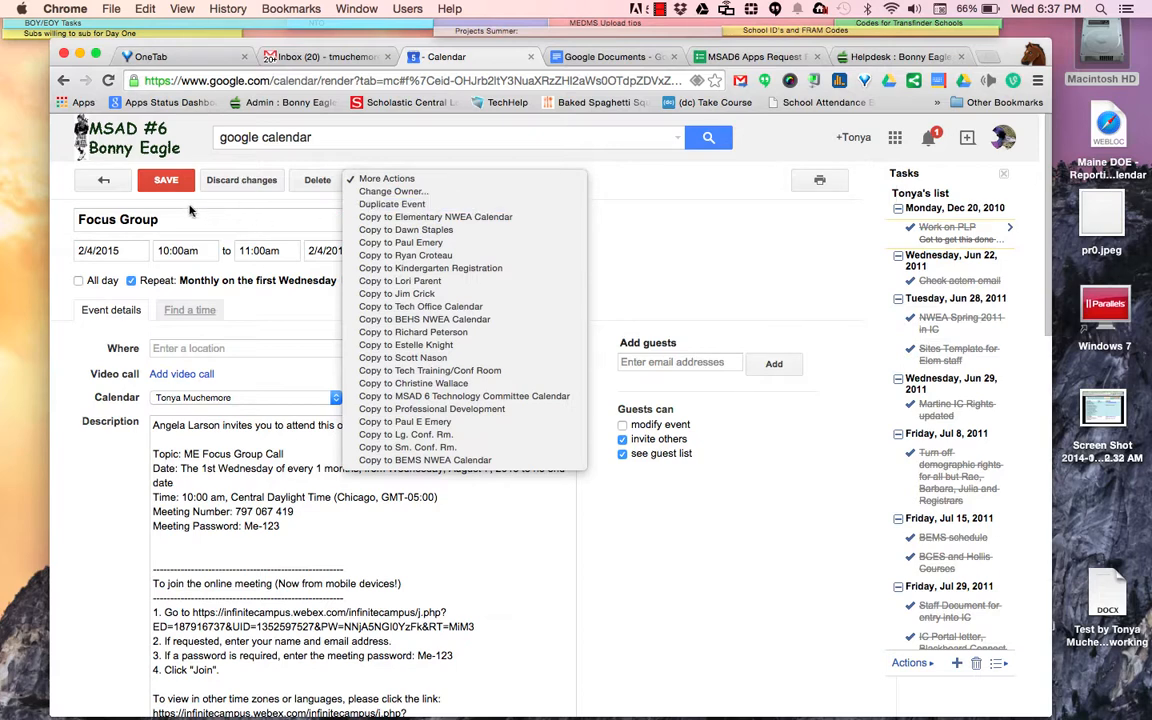
pyautogui.click(567, 203)
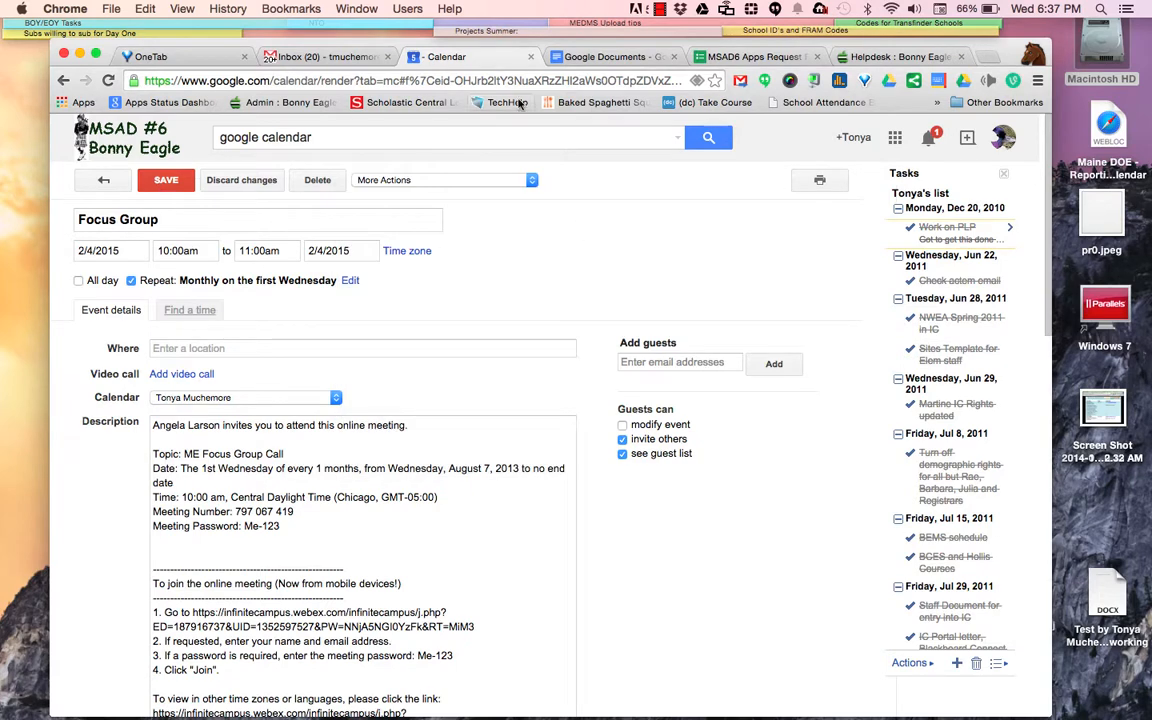
pyautogui.click(661, 9)
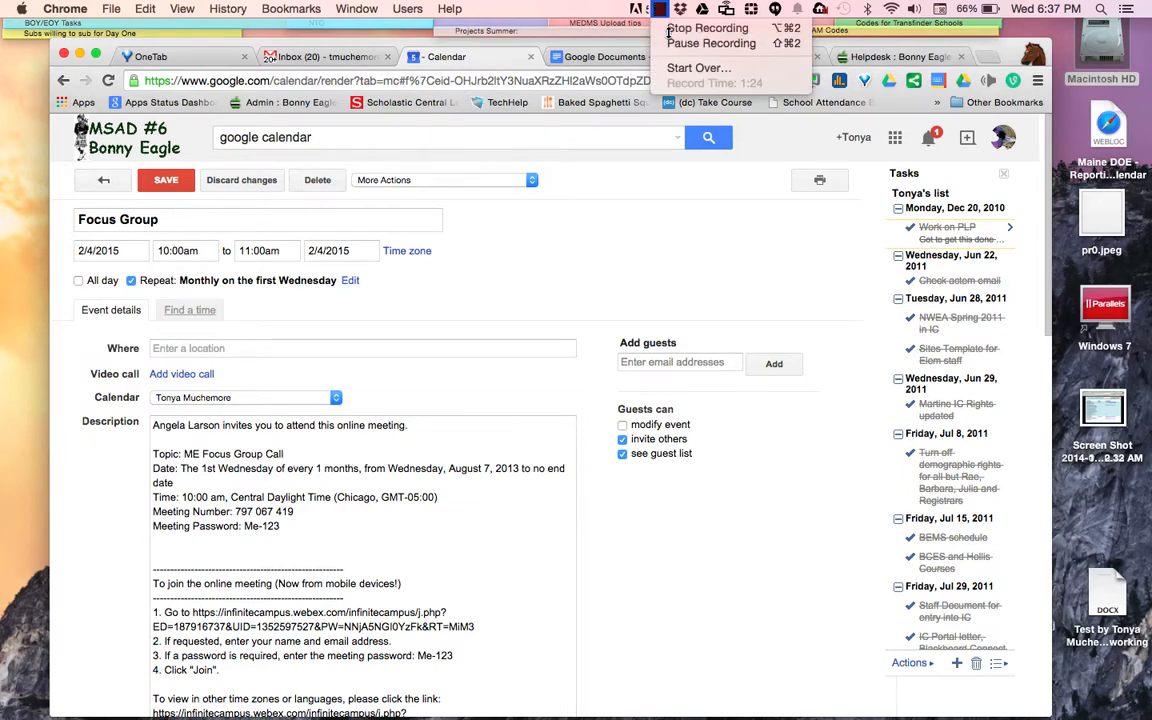
pyautogui.click(707, 28)
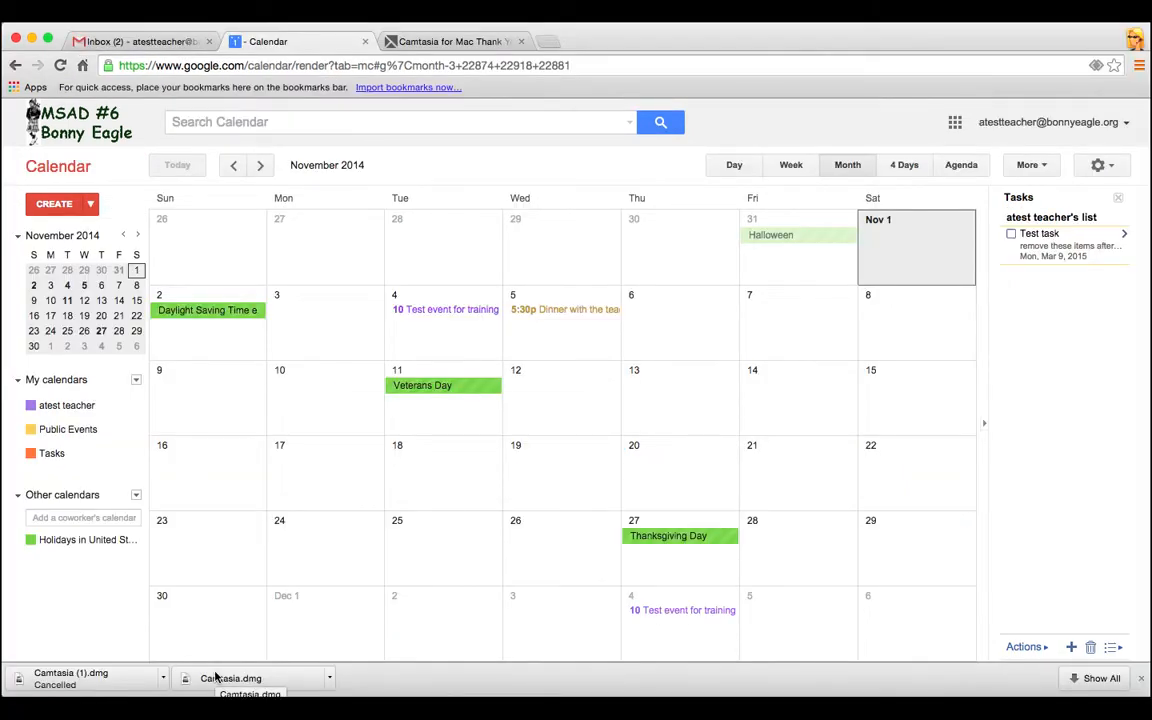
# Search the calendar for 'dinner' to find the Nov 5 Dinner with the teacher event
pyautogui.click(369, 121)
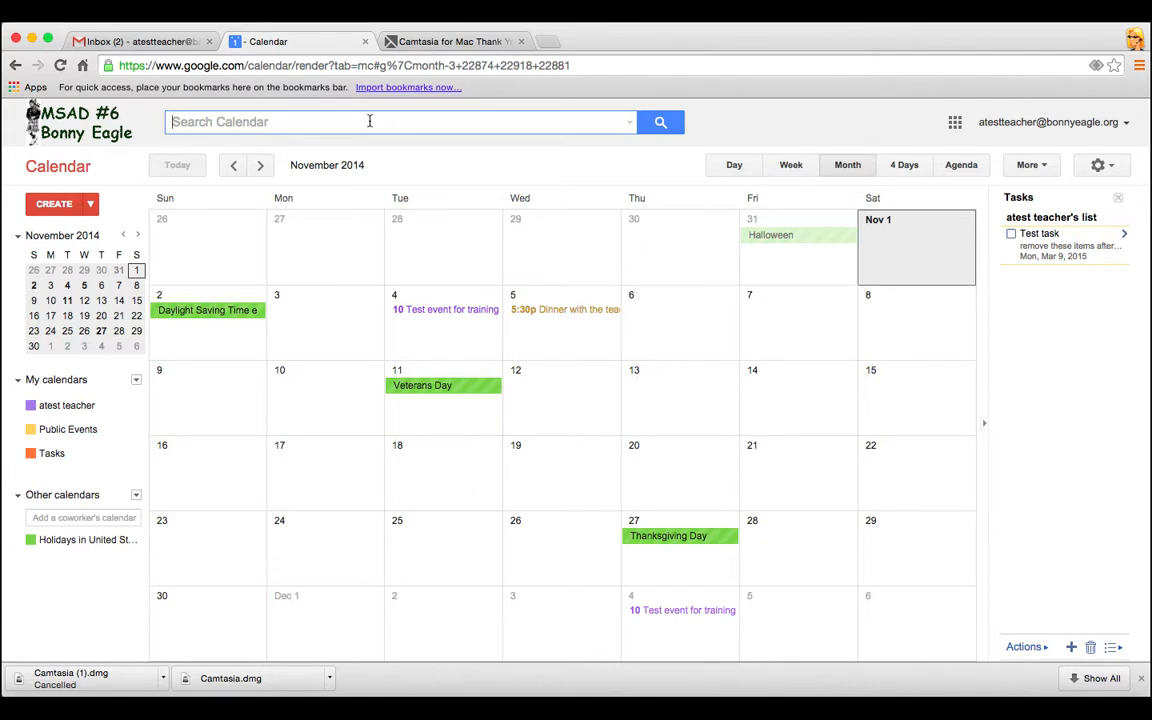
pyautogui.write('dinner')
pyautogui.press('Return')
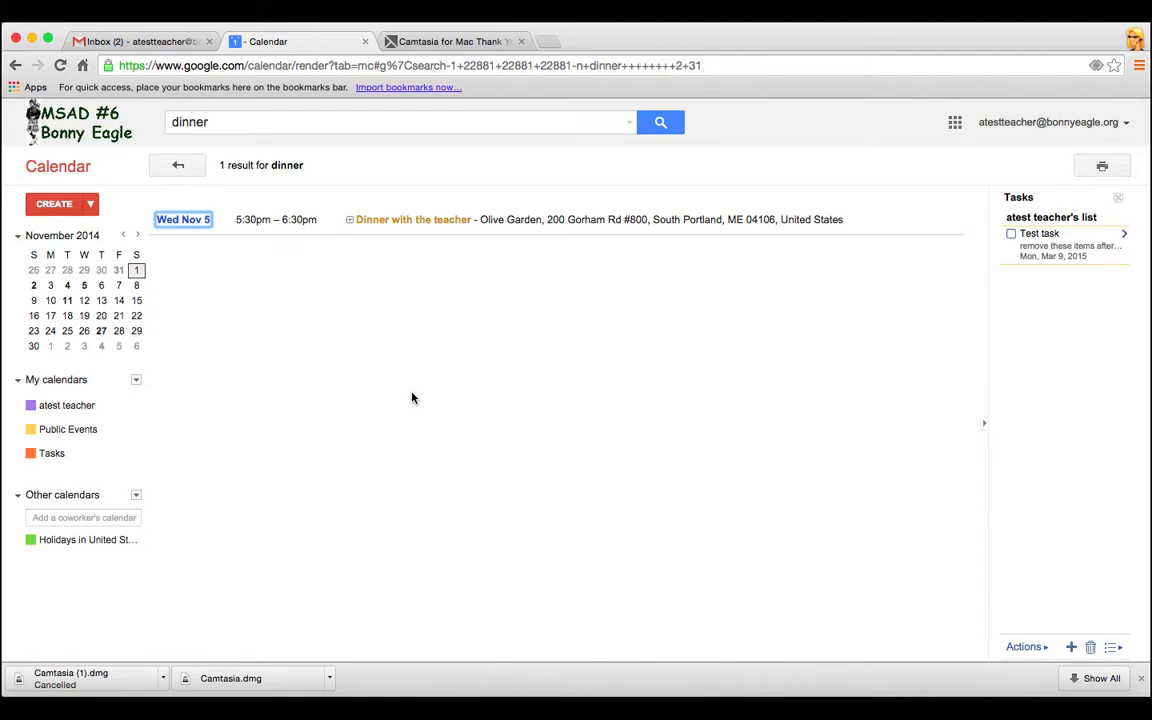
pyautogui.click(514, 14)
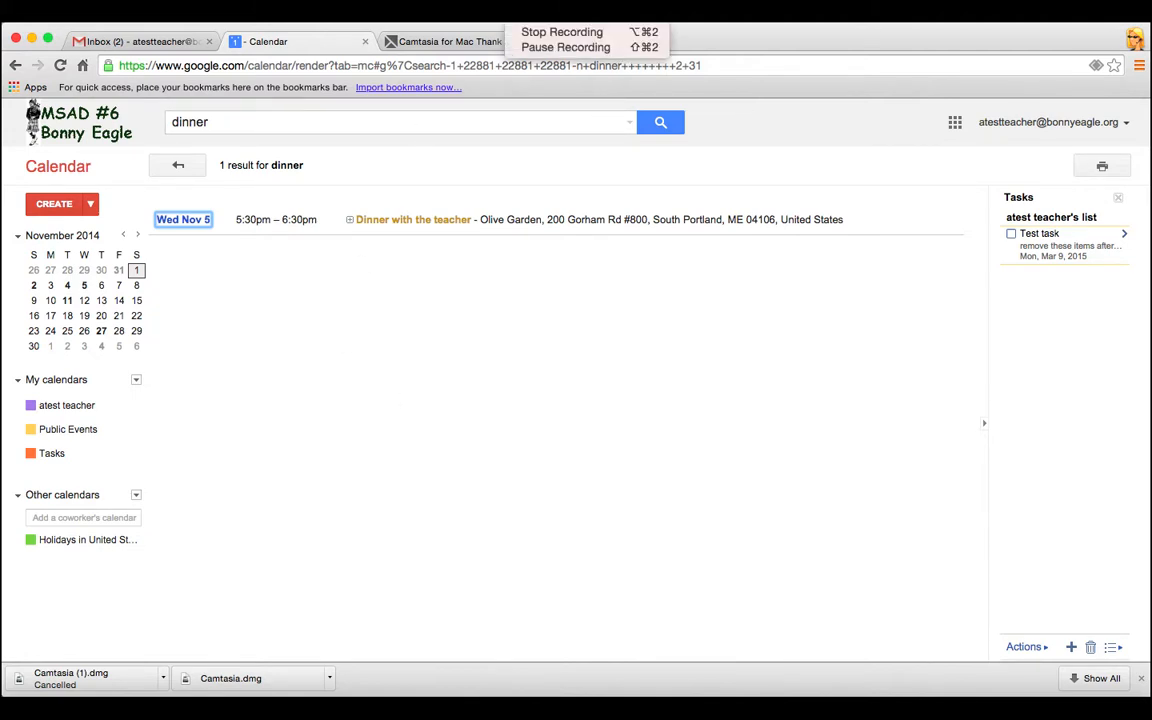